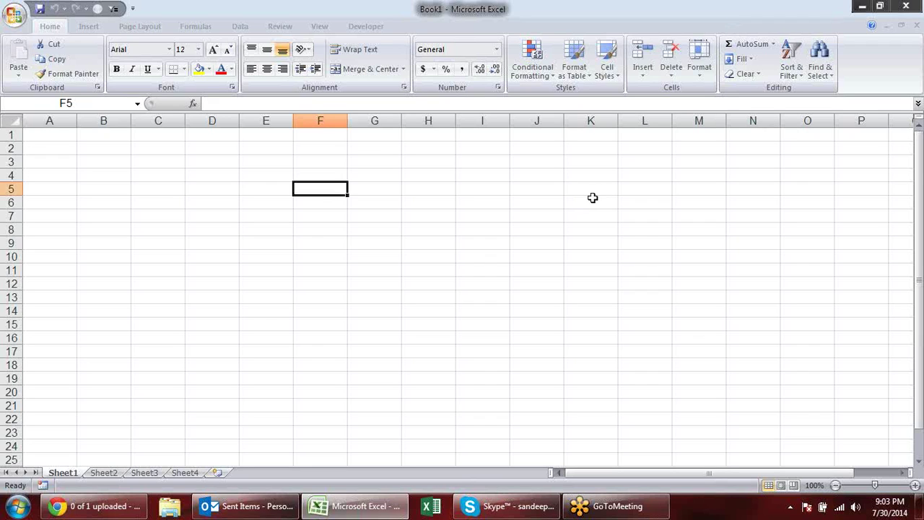
Click around the empty Sheet1 cells C4, B2, A2, B1, B3 and C2.
left_click(172, 177)
left_click(76, 147)
left_click(149, 150)
left_click(108, 149)
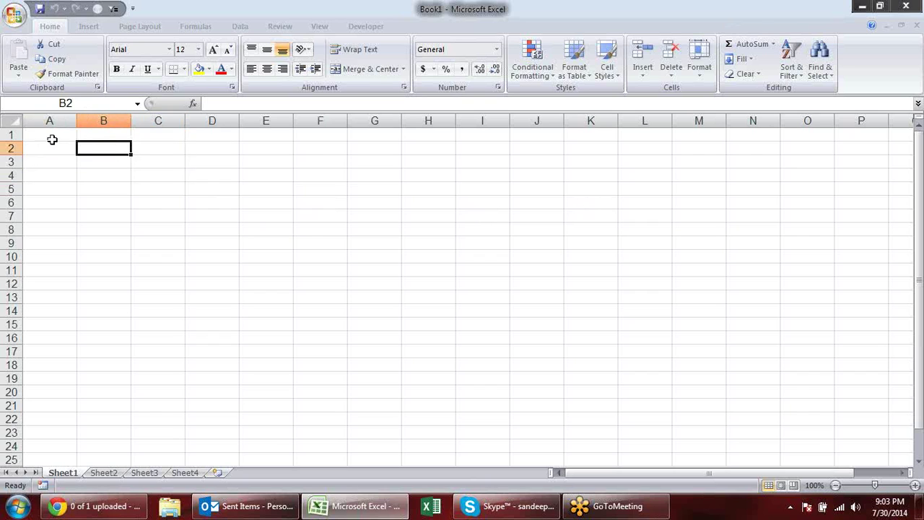
left_click(51, 138)
left_click(71, 145)
left_click(119, 137)
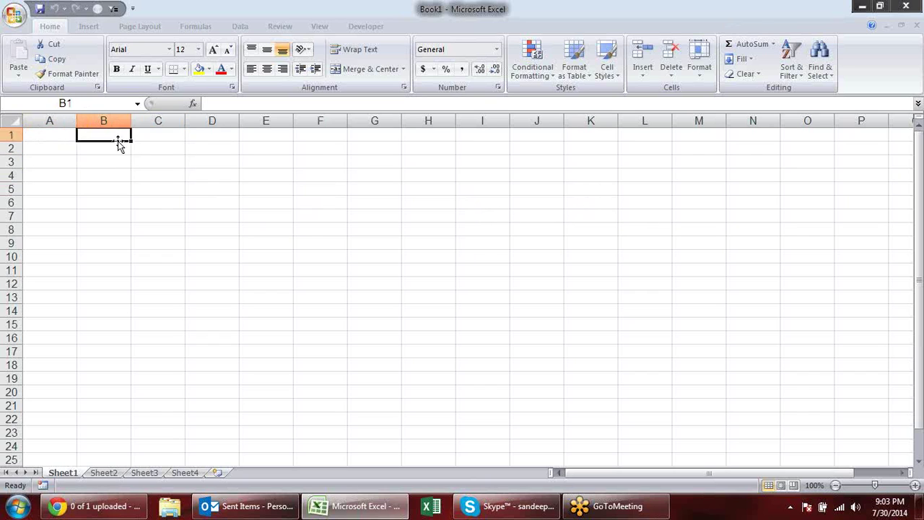
left_click(114, 159)
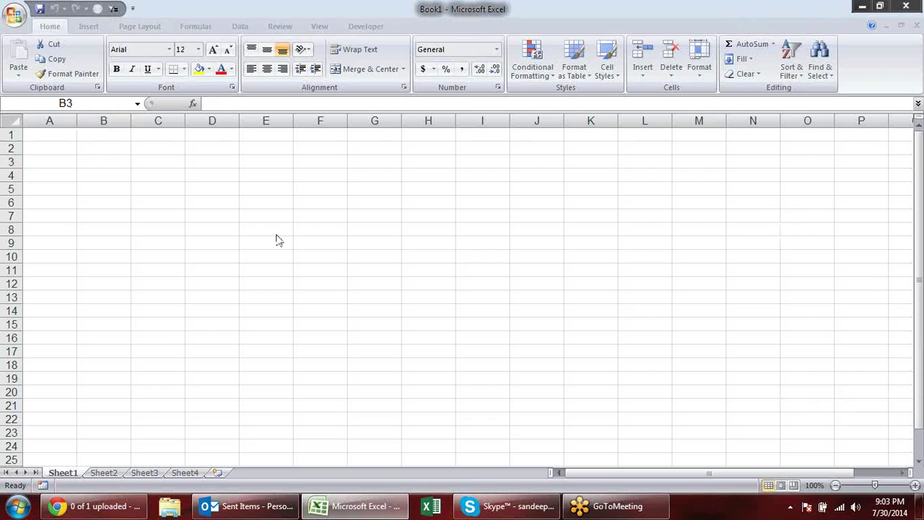
left_click(126, 138)
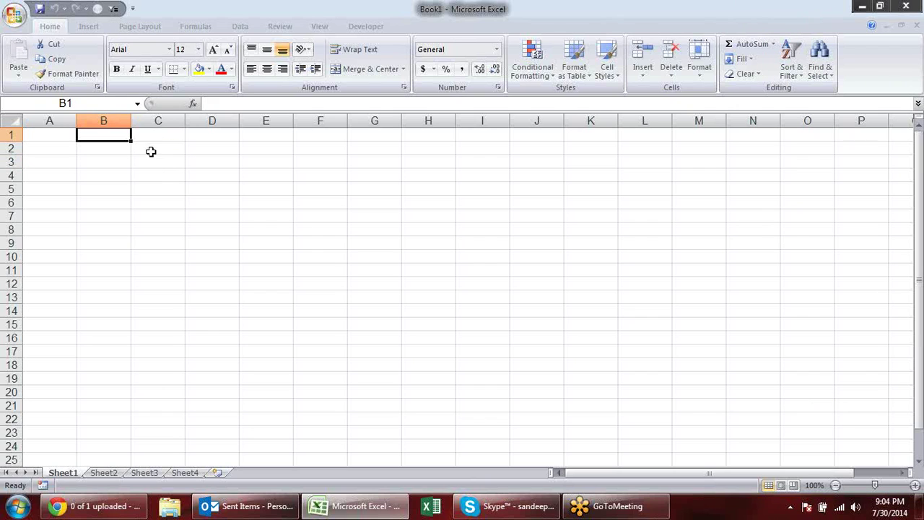
left_click(150, 150)
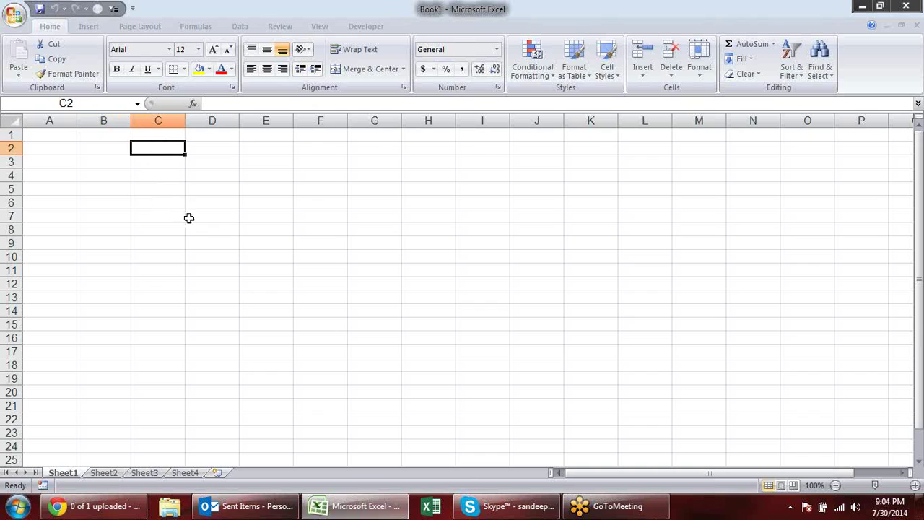
left_click(196, 26)
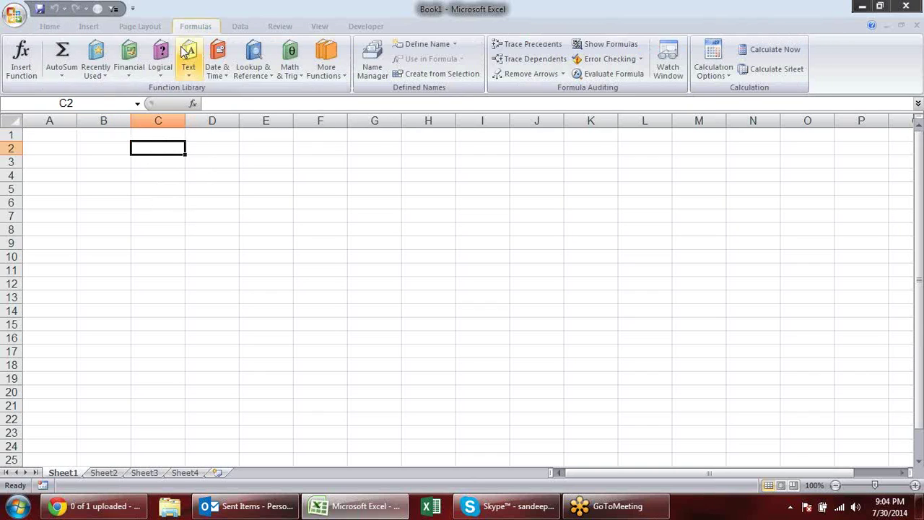
left_click(141, 72)
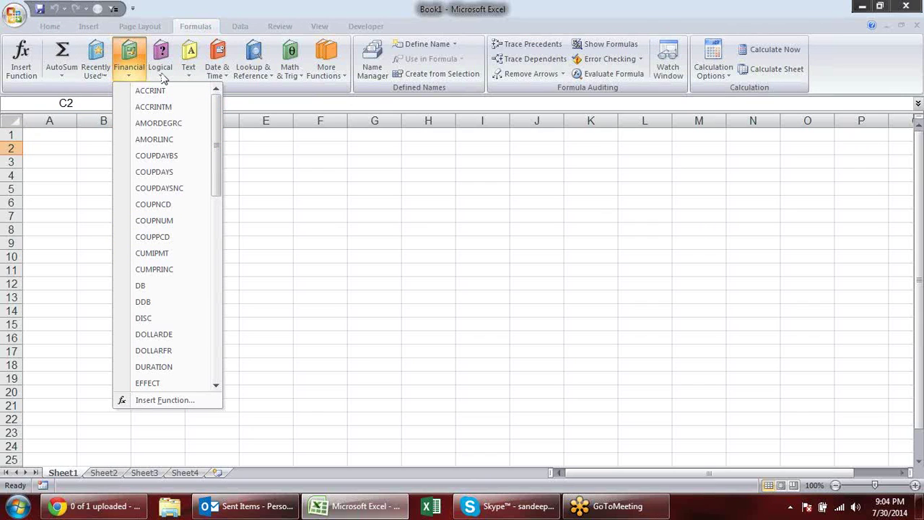
left_click(128, 69)
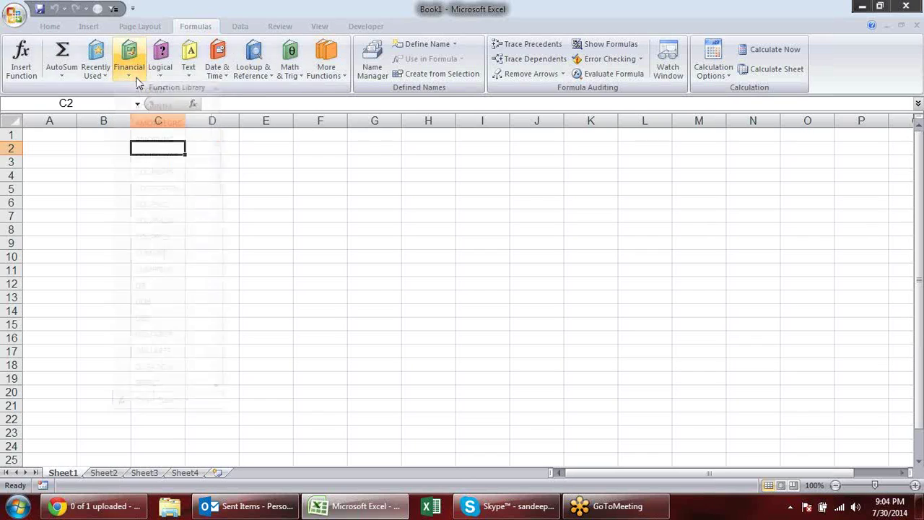
left_click(128, 68)
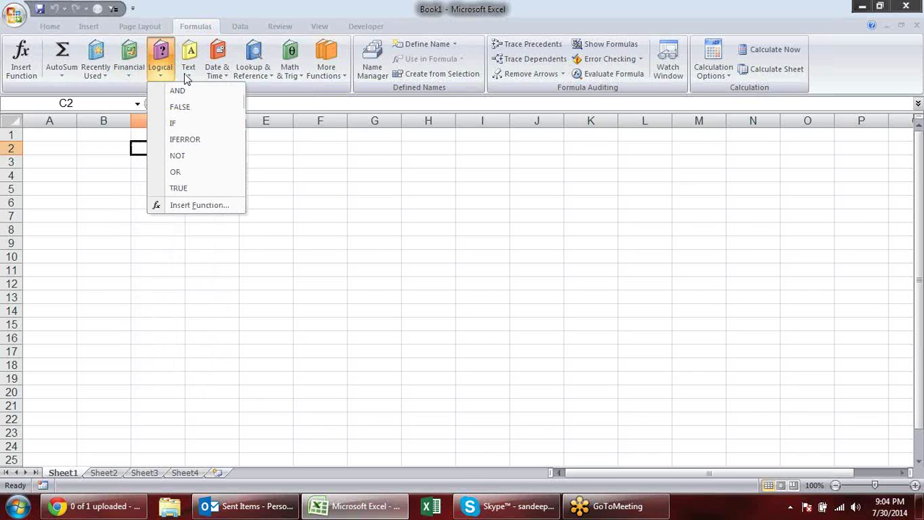
mouse_move(221, 80)
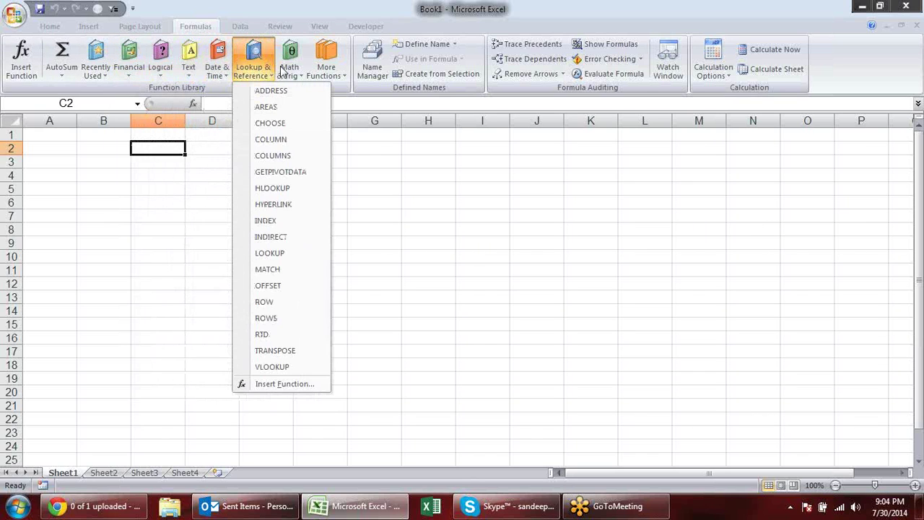
mouse_move(289, 72)
mouse_move(334, 78)
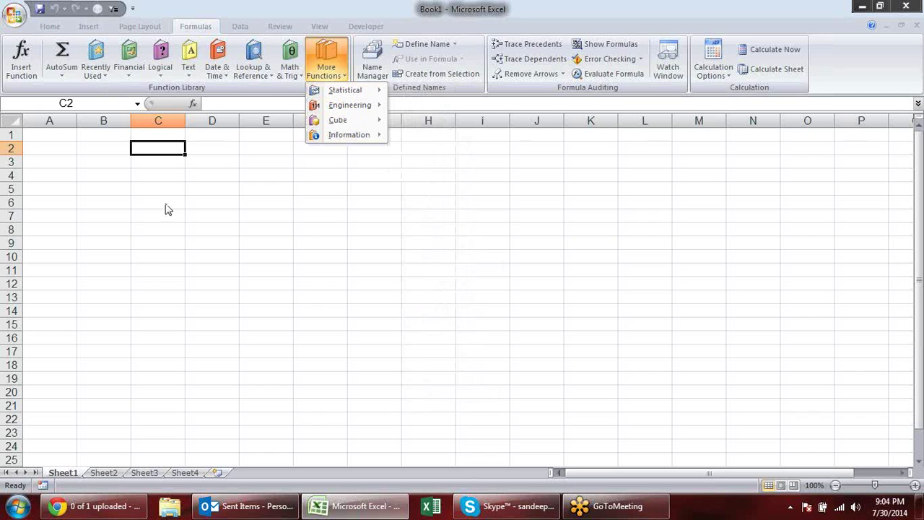
left_click(179, 229)
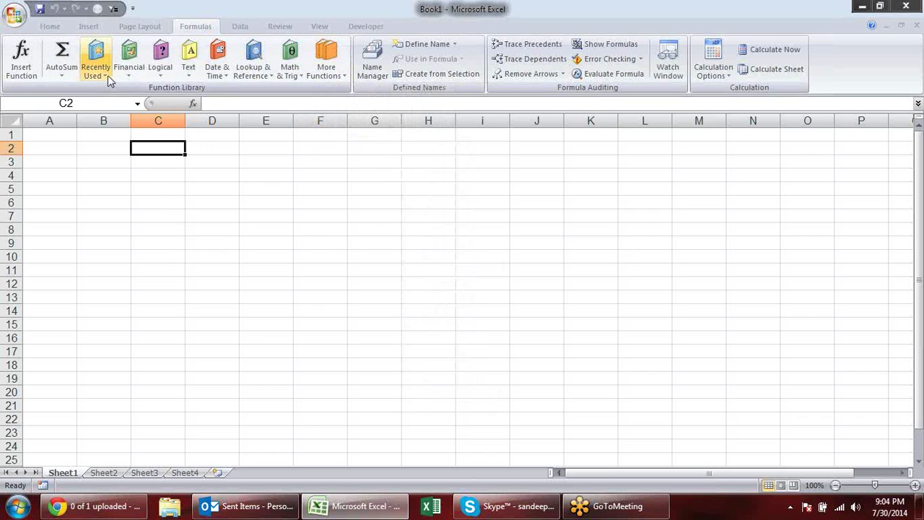
left_click(109, 80)
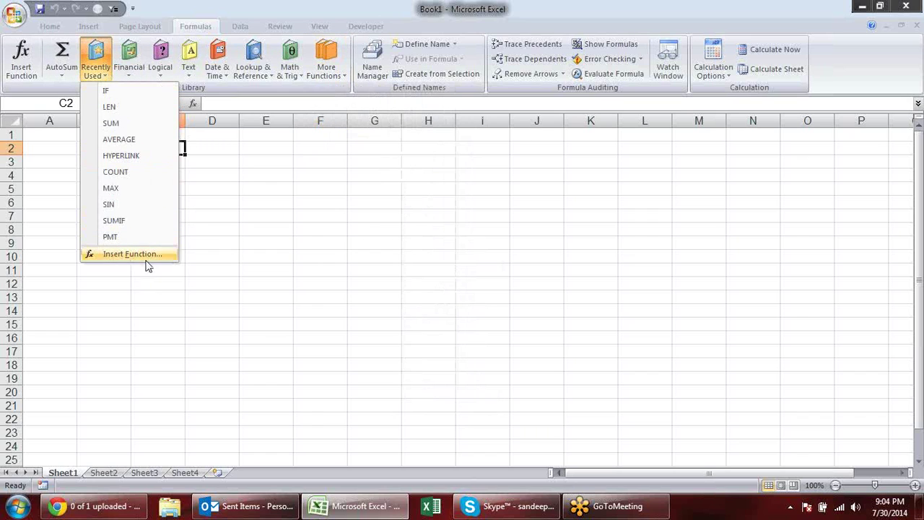
left_click(303, 189)
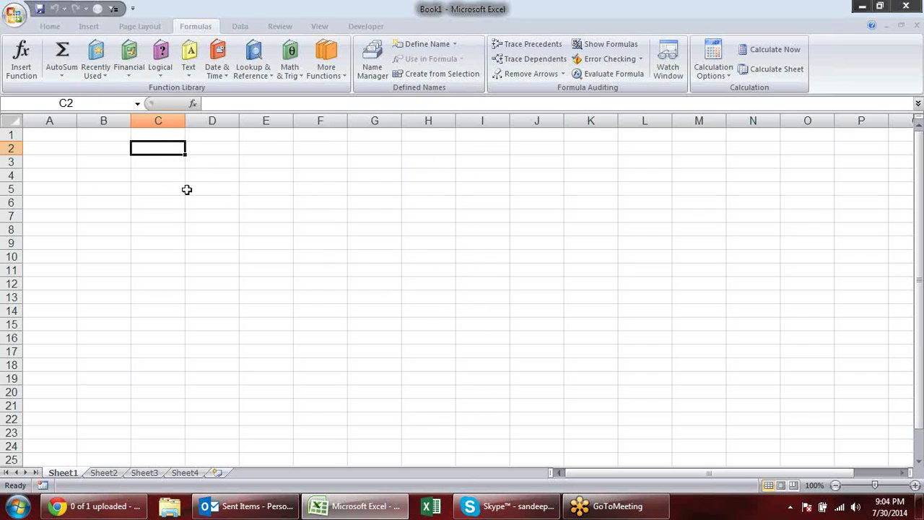
left_click(194, 106)
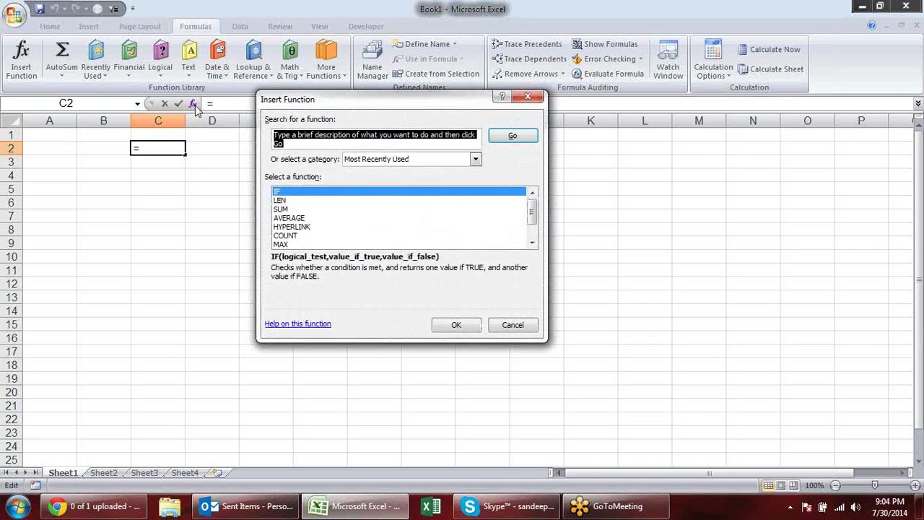
left_click(475, 160)
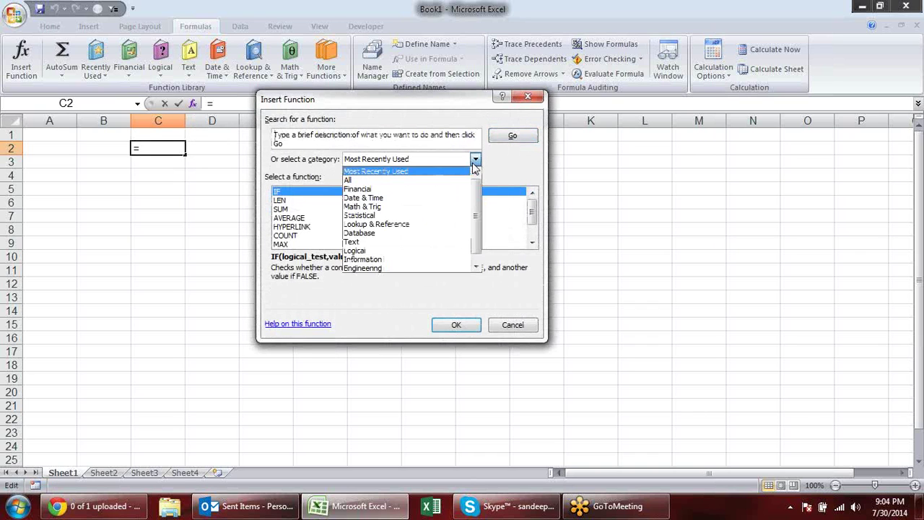
left_click(524, 173)
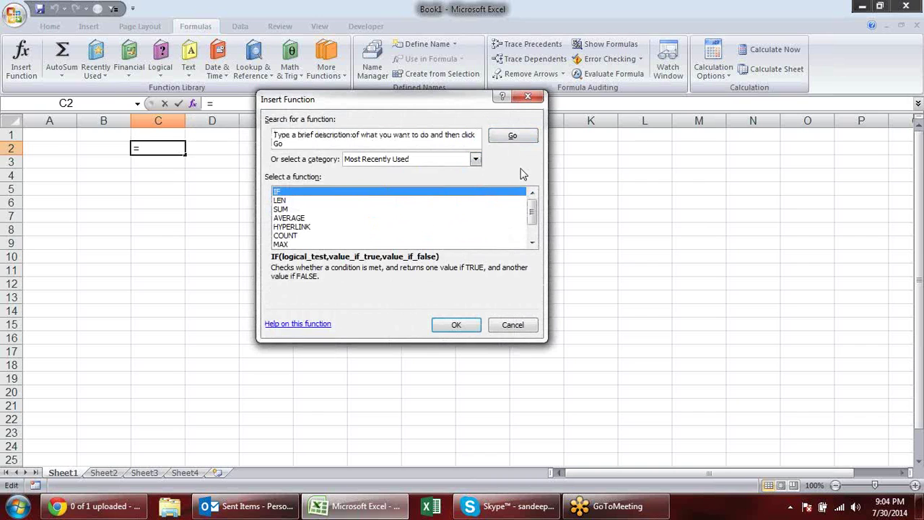
left_click(512, 326)
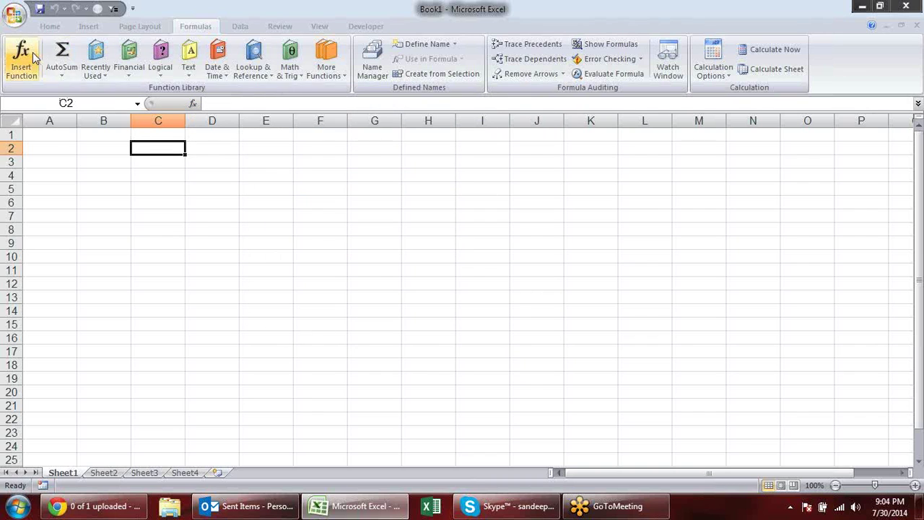
left_click(34, 75)
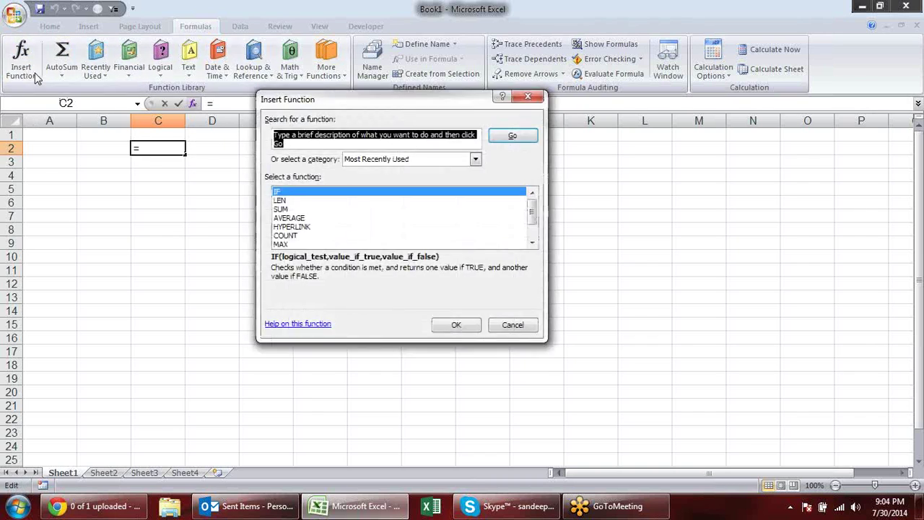
left_click(527, 98)
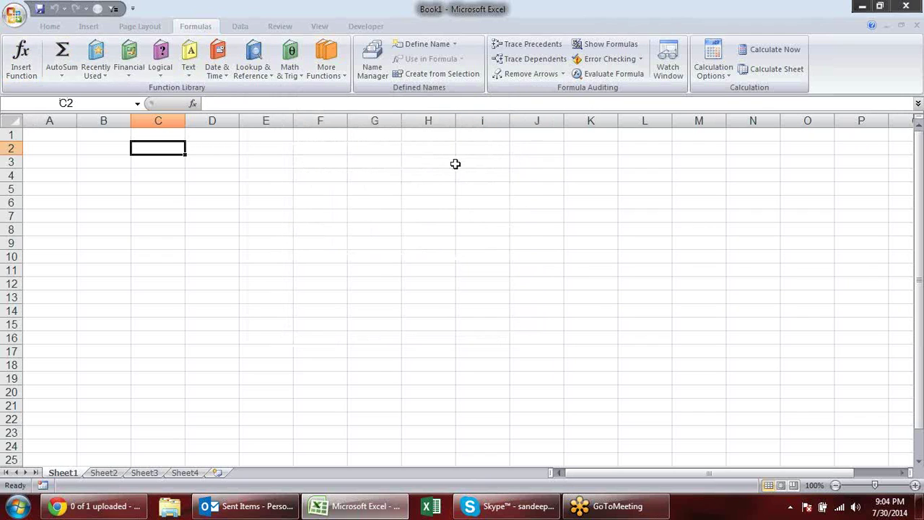
Enter Start in C2 and =, +, - in C3:C5, then start a formula in B8.
type("Start")
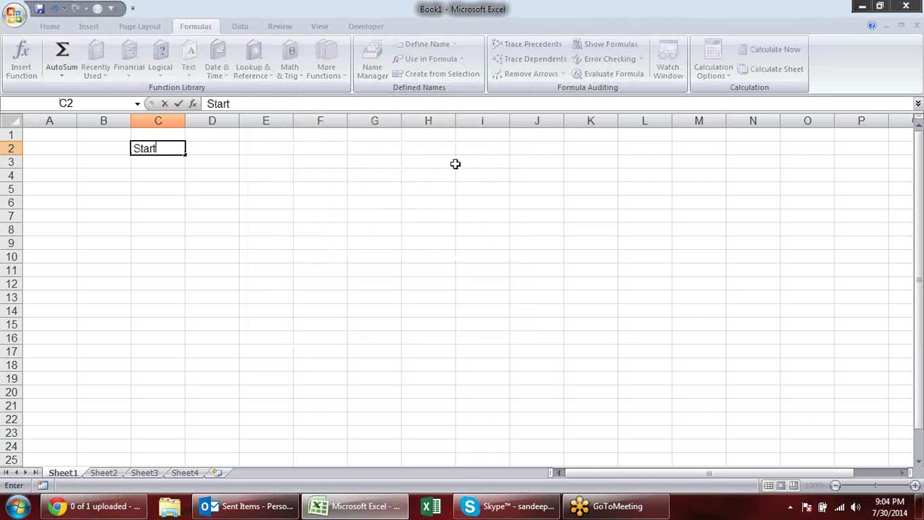
key("Return")
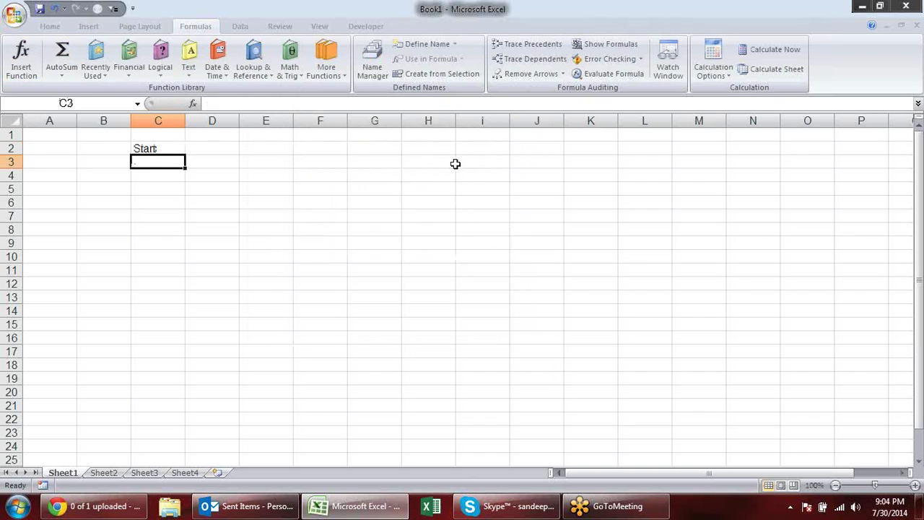
type("=")
key("Return")
type("+")
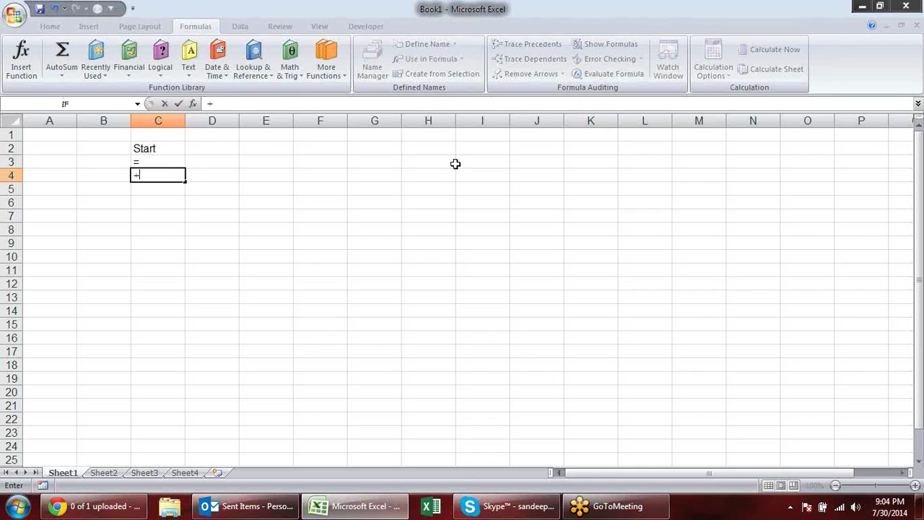
key("Return")
type("-")
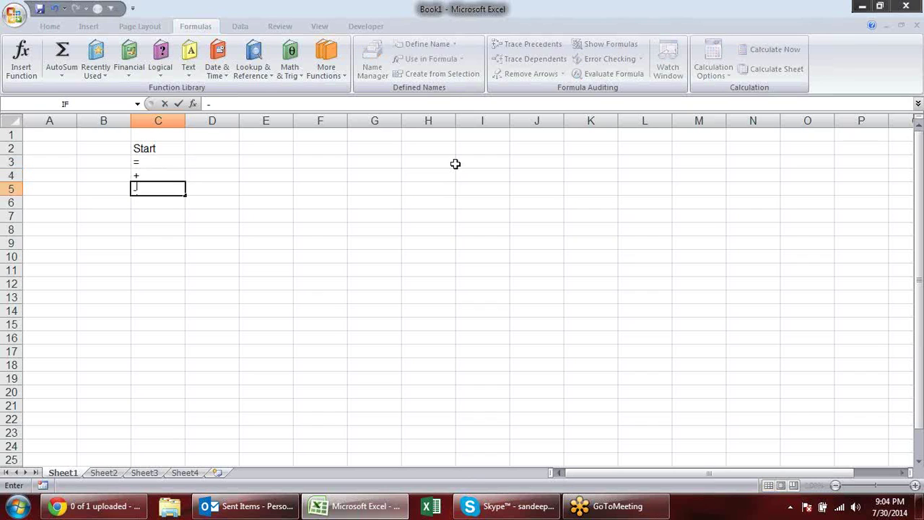
key("Return")
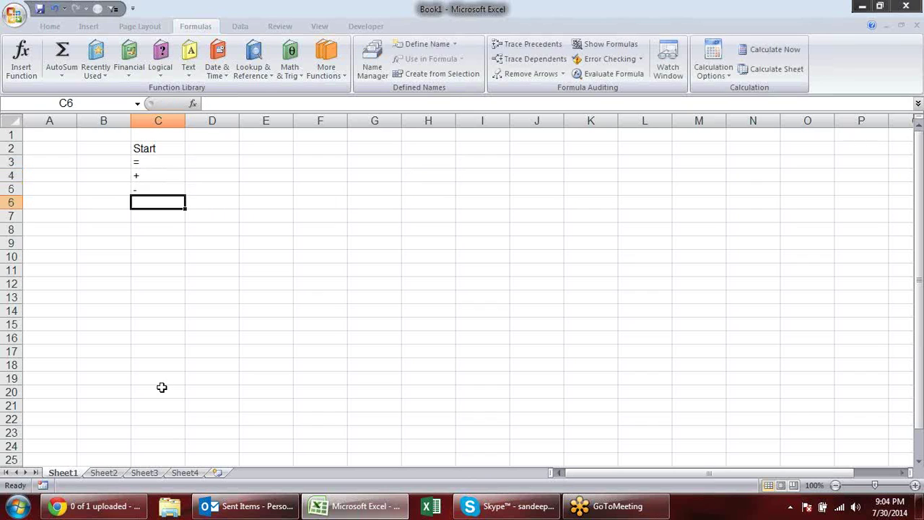
left_click(116, 231)
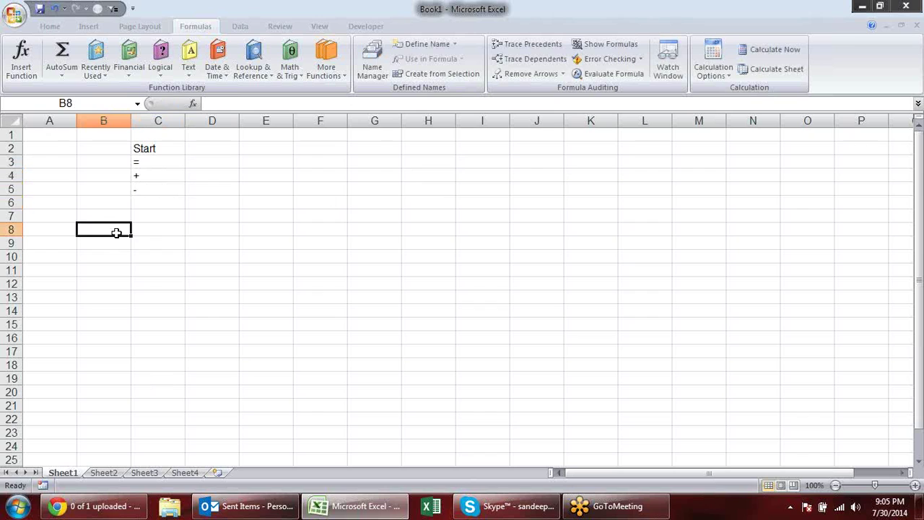
type("=")
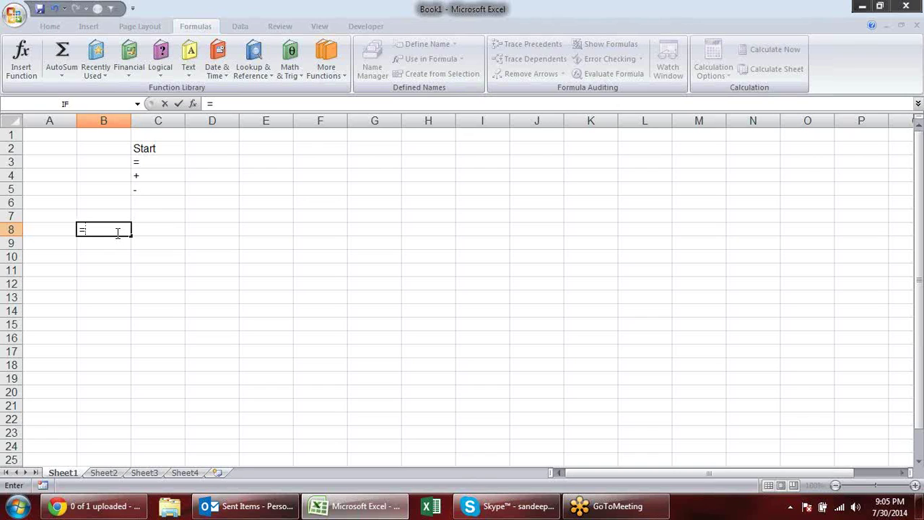
Build a B7+C7/E9 formula in B8, then cancel it with Esc so B8 stays empty.
left_click(95, 214)
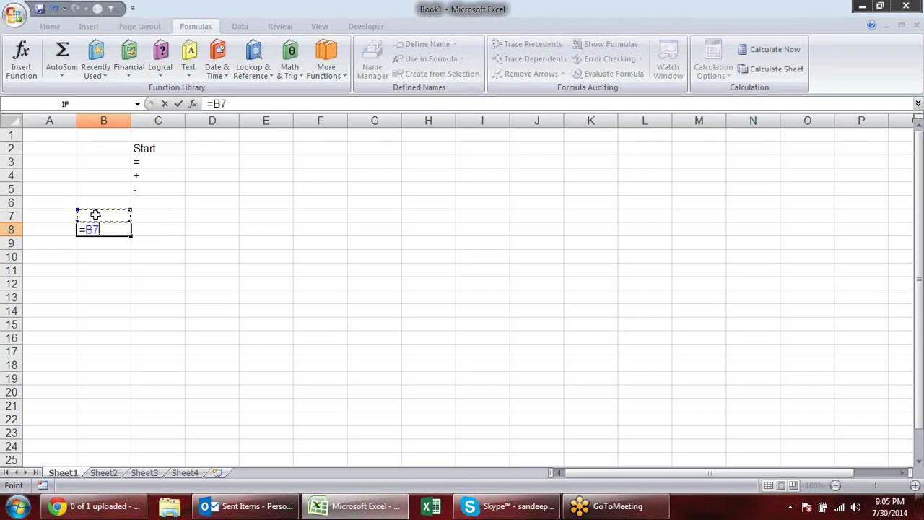
type("+")
left_click(160, 213)
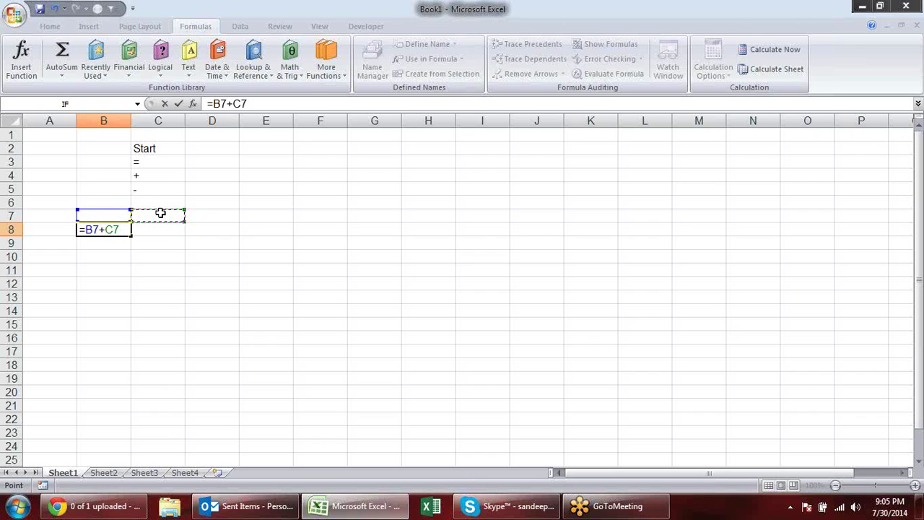
type("/")
left_click(269, 247)
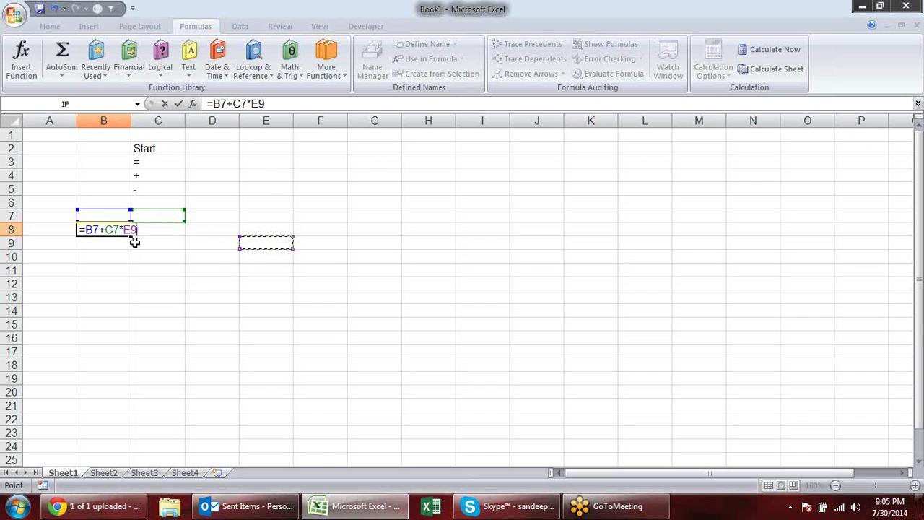
key("Escape")
left_click(164, 159)
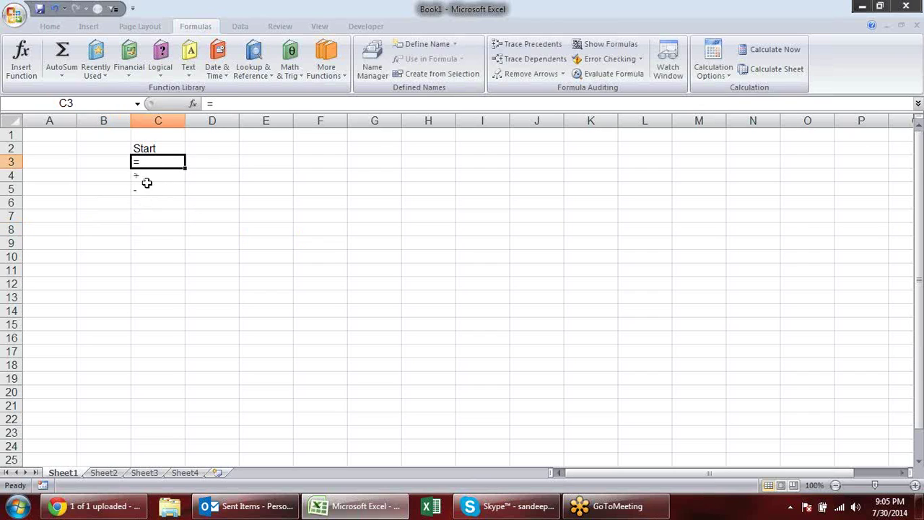
Start a =SUM entry in B7, then abandon it.
left_click(147, 179)
left_click(151, 191)
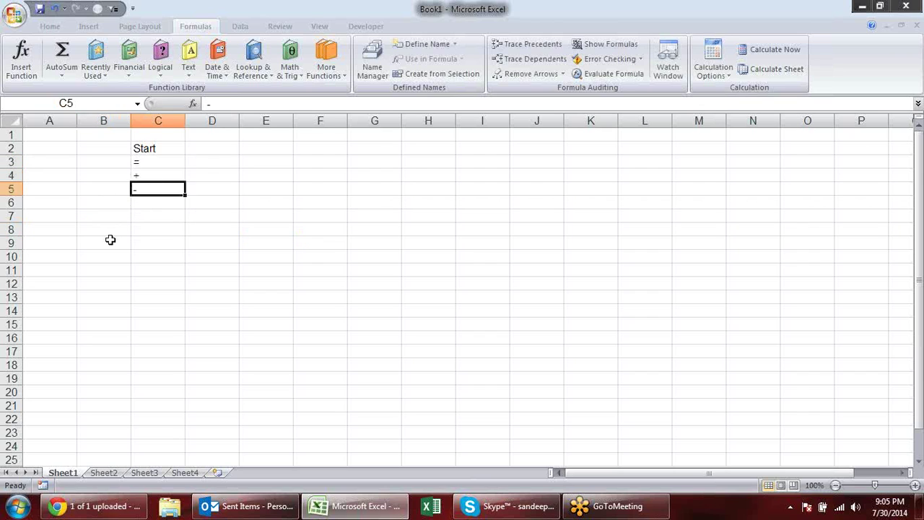
left_click(104, 215)
type("=")
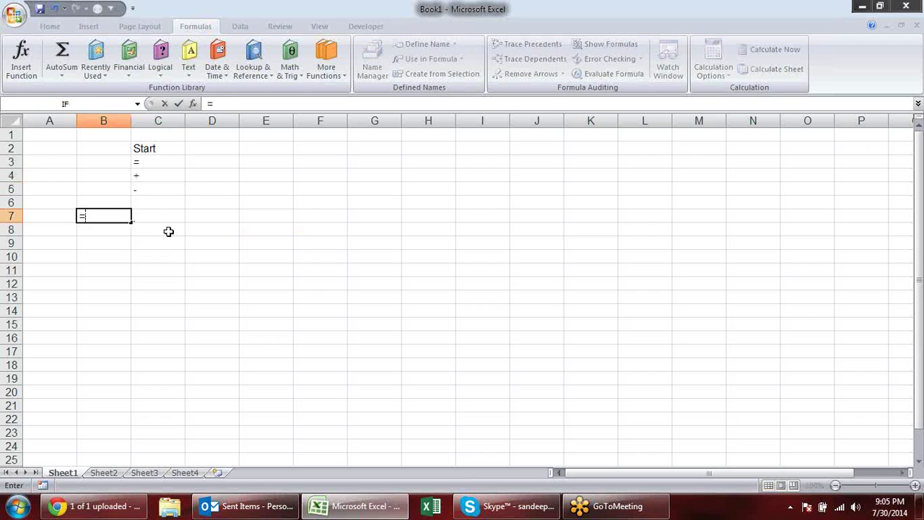
type("su")
key("Escape")
key("Escape")
Try +sum and -sum entries in B8 and cancel both.
left_click(117, 227)
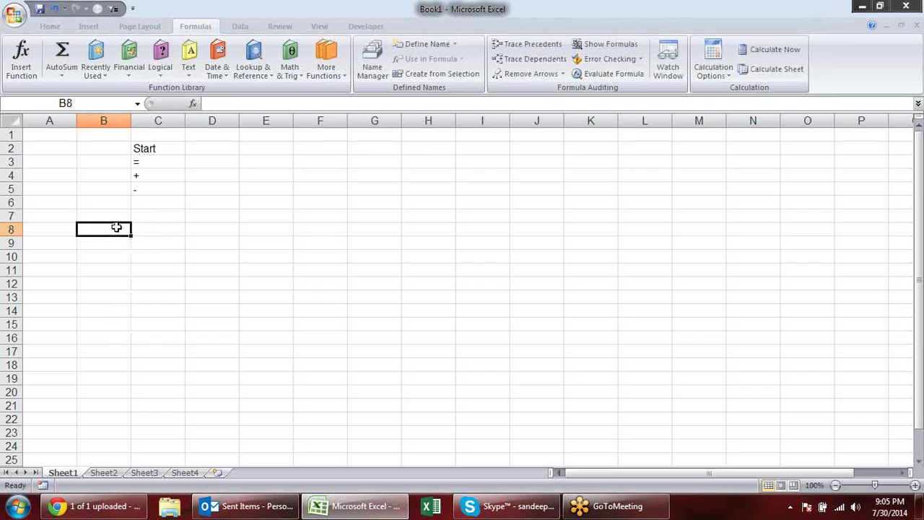
type("=")
key("BackSpace")
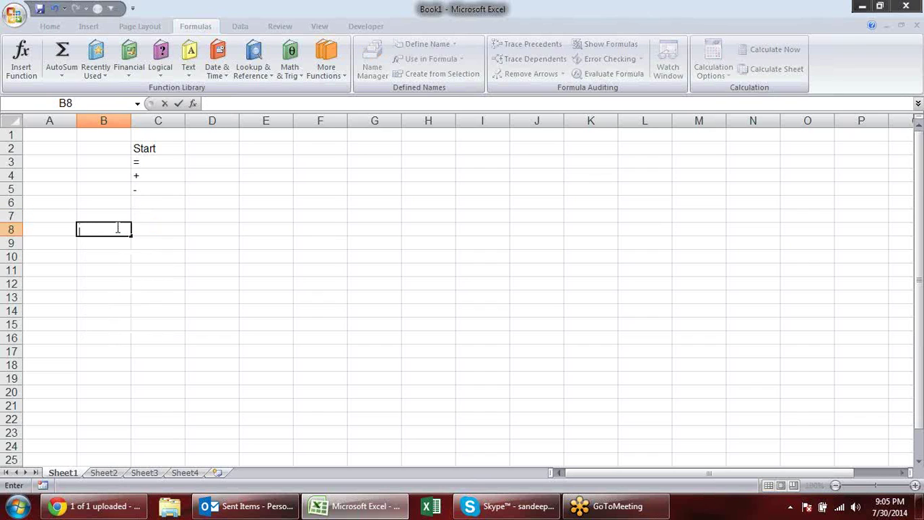
type("+sum")
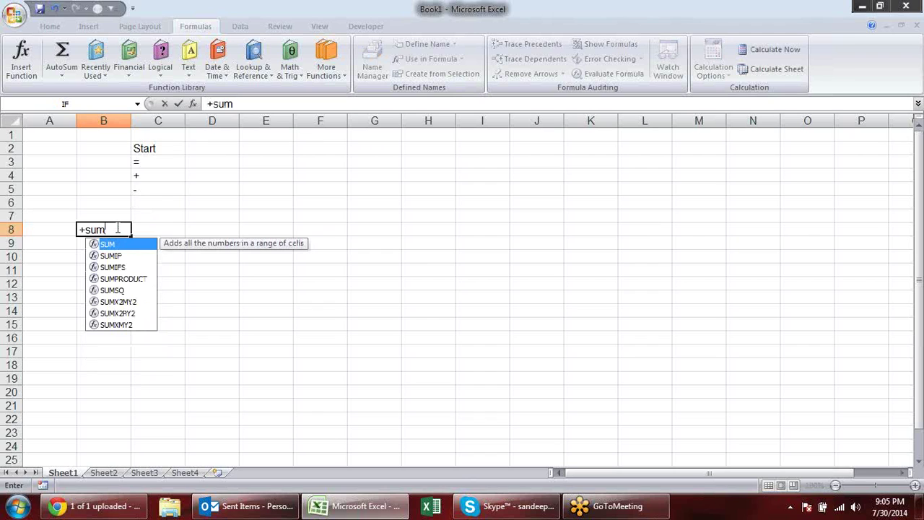
key("Escape")
key("Escape")
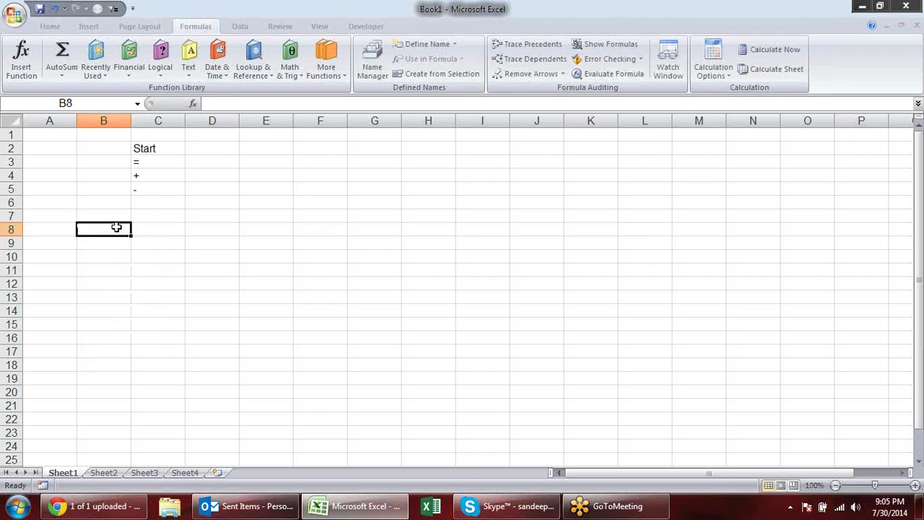
type("-sum")
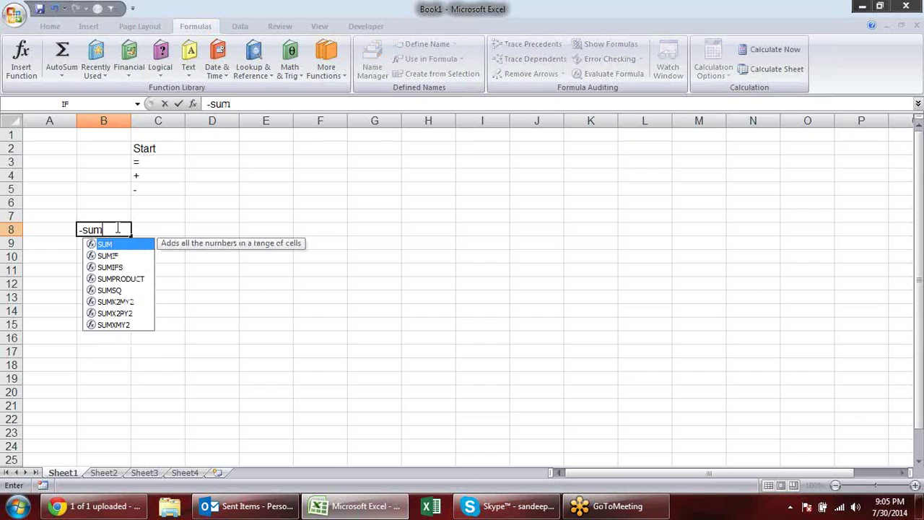
key("Escape")
key("Escape")
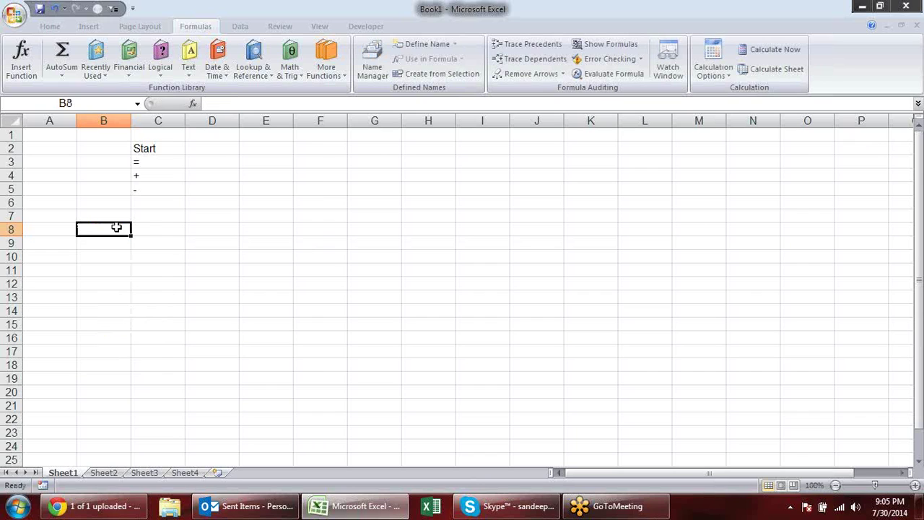
Select and review the =, + and - operator entries in column C.
left_click_drag(149, 156, 154, 173)
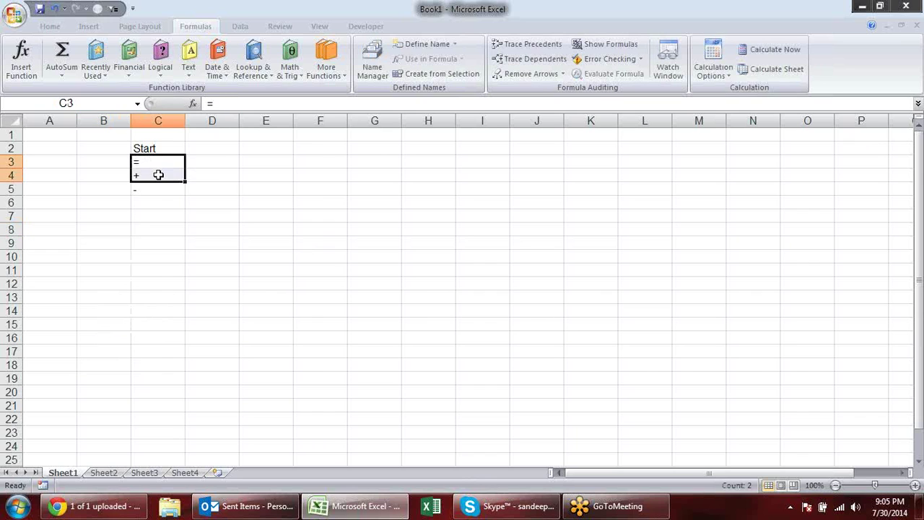
left_click(156, 162)
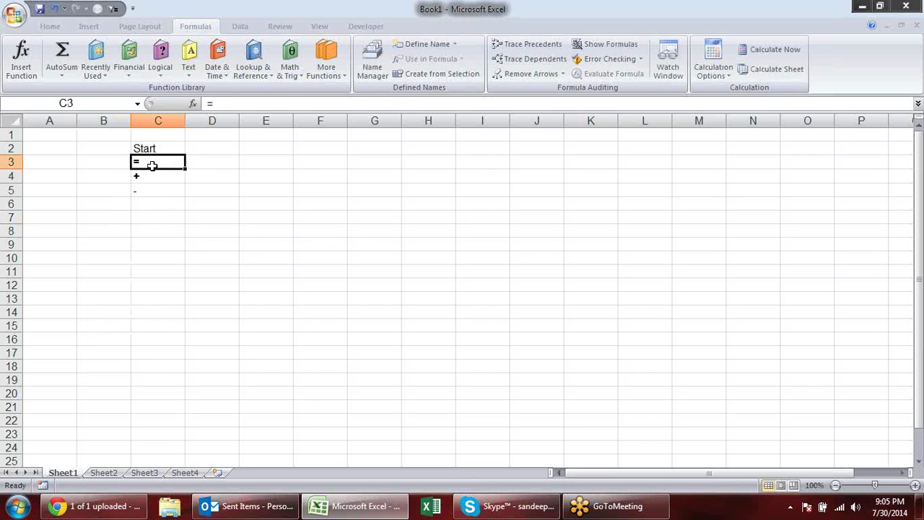
left_click(145, 176)
left_click(149, 190)
Enter 20 in B7 and 30 in B8.
left_click(110, 218)
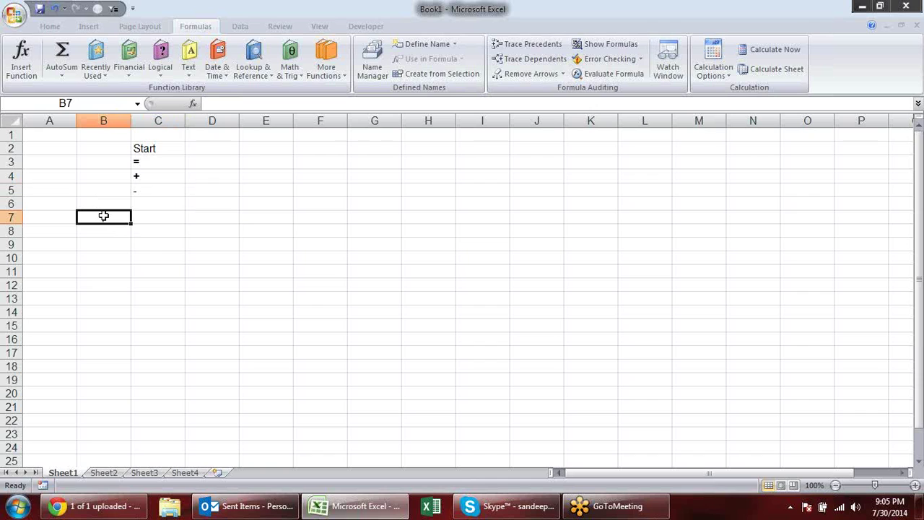
type("20")
key("Return")
type("30")
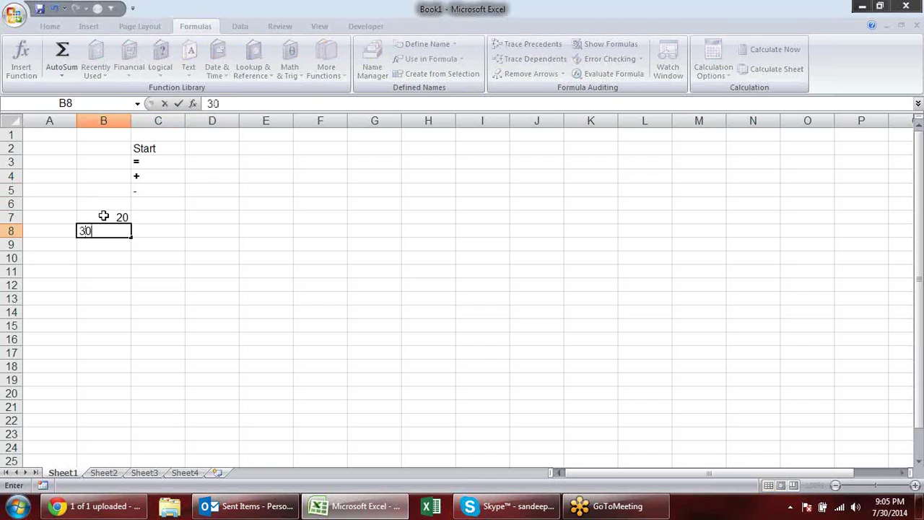
key("Return")
Enter -B7+B8 in B9 (showing 10), then rewrite it as +B7+B8 (showing 50).
type("-")
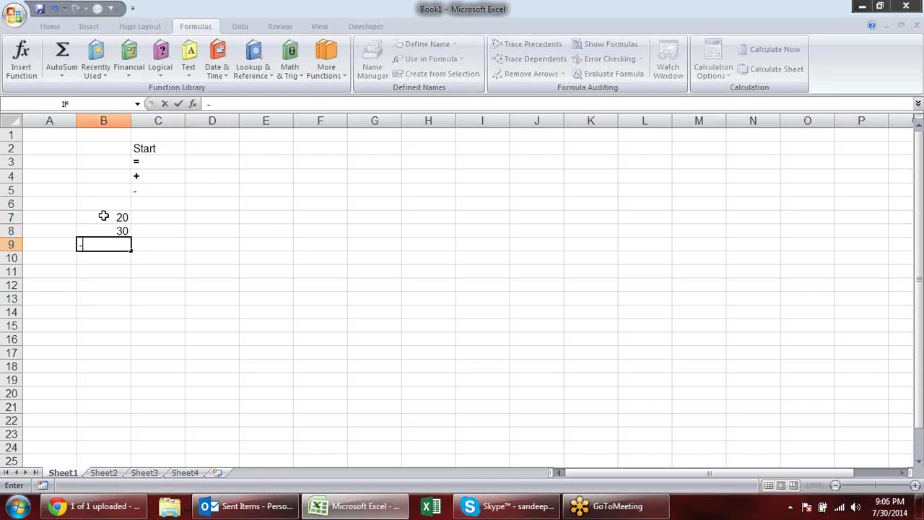
left_click(104, 216)
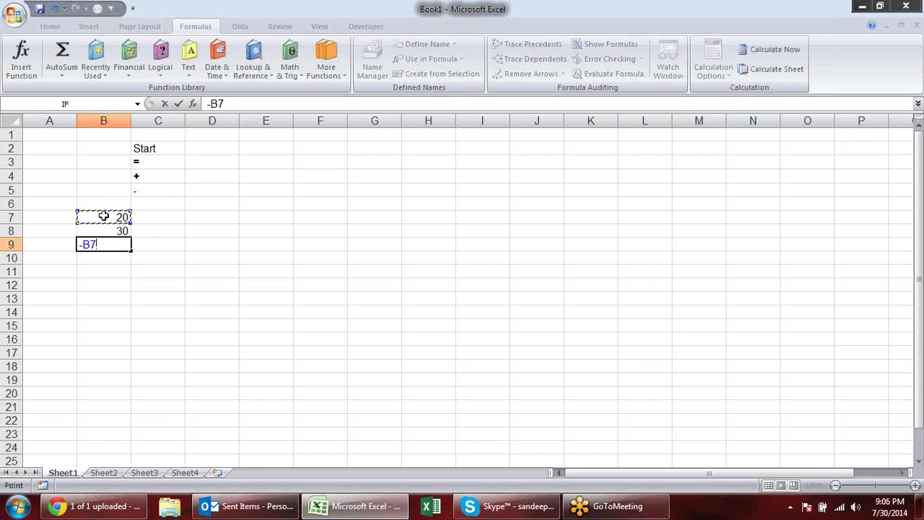
type("+")
type("B8")
key("Return")
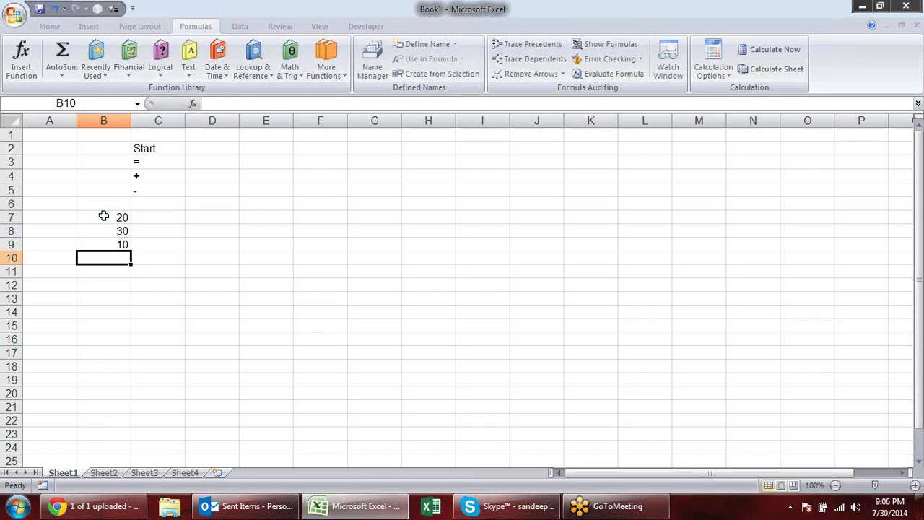
key("Up")
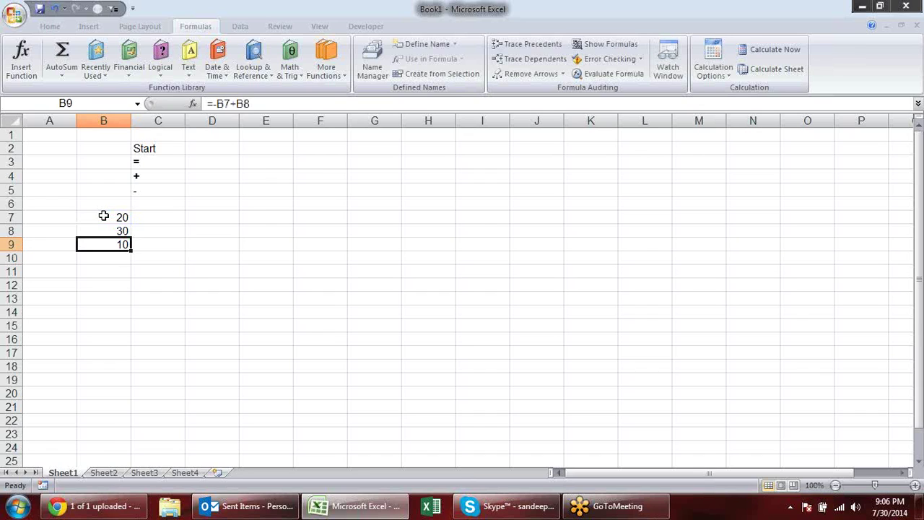
type("+")
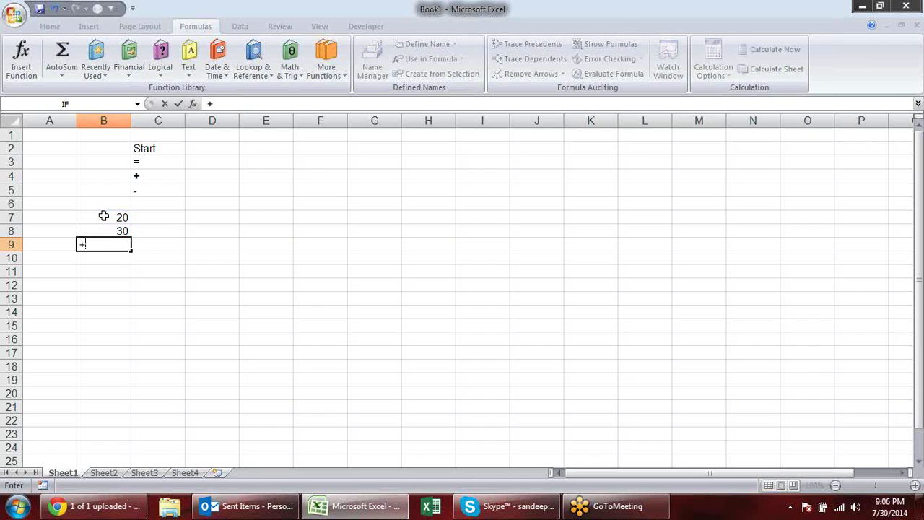
left_click(104, 216)
type("+")
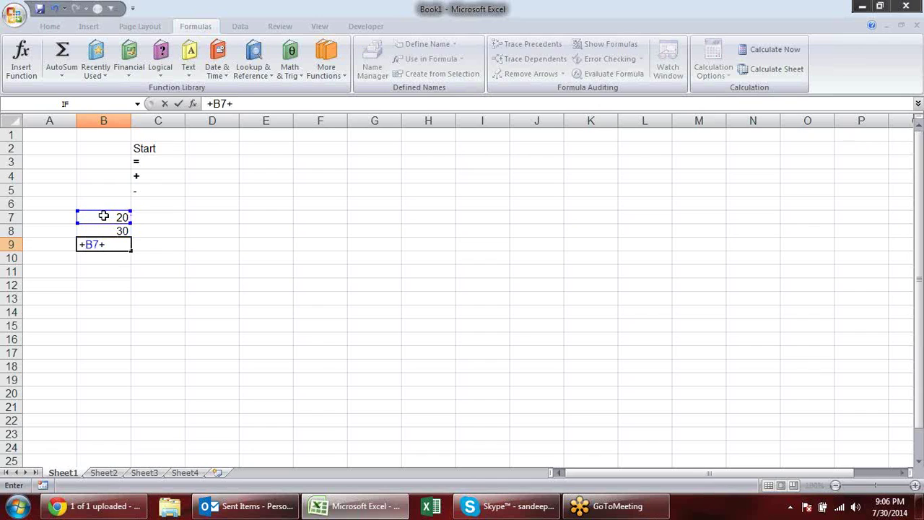
key("Up")
key("Return")
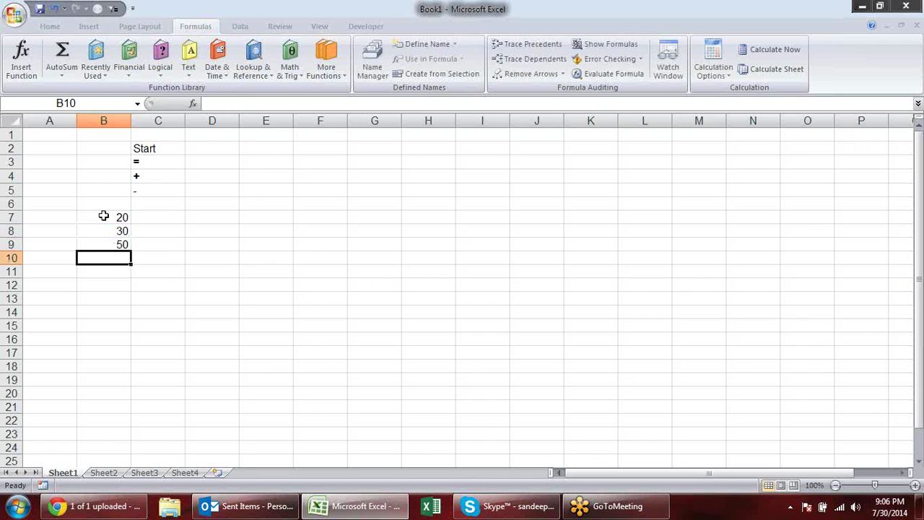
Change B9 to =B7*B8 showing 600, then select and clear B7:B9.
key("Up")
type("=")
key("Up")
key("Up")
type("*")
key("Up")
key("Return")
left_click_drag(104, 216, 115, 244)
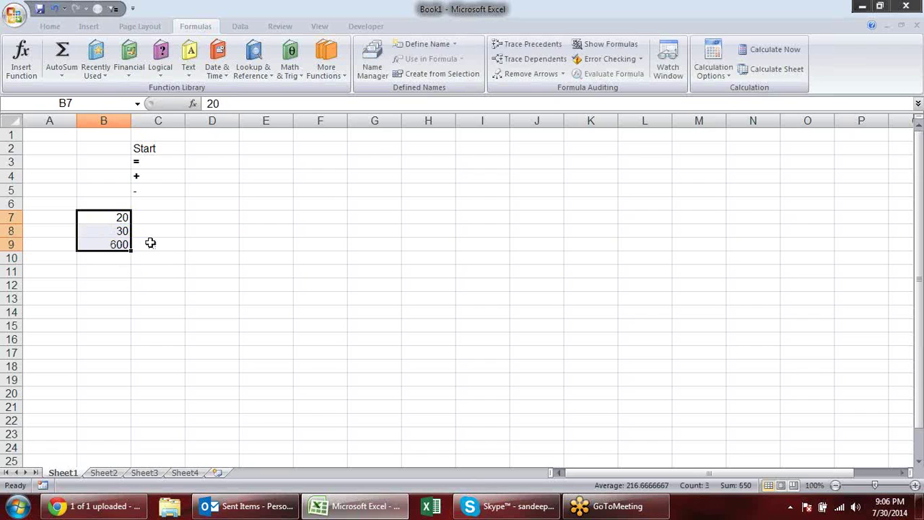
key("Delete")
Delete the empty row 1 and make the Start heading in C1 bold.
left_click(227, 230)
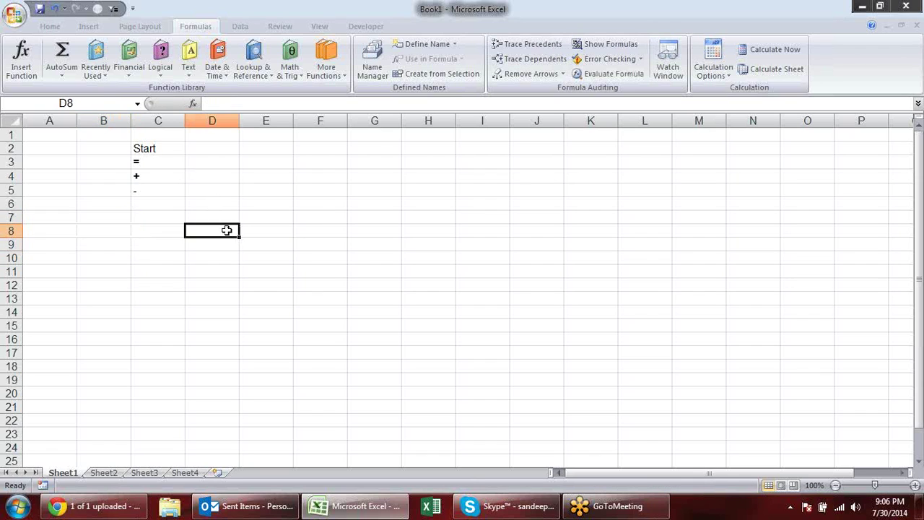
left_click(9, 132)
key("alt+e")
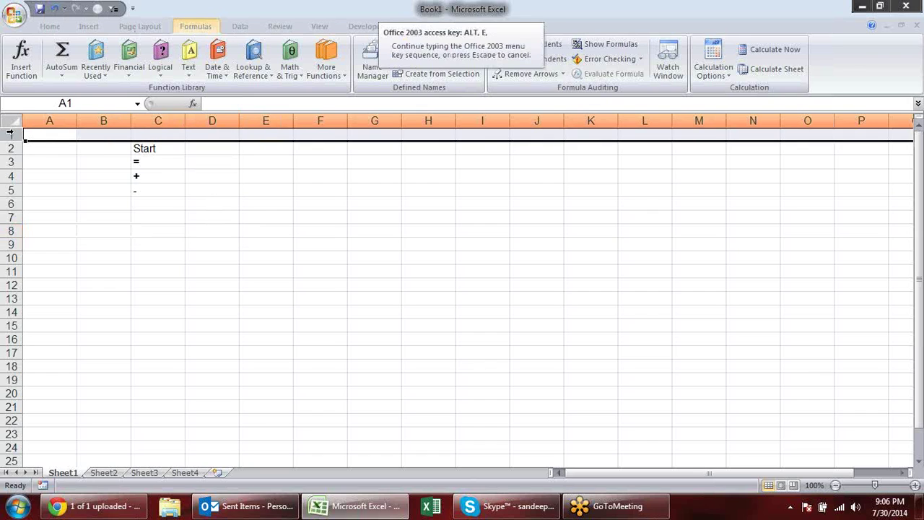
key("d")
left_click(212, 202)
left_click(144, 134)
key("ctrl+b")
left_click(148, 204)
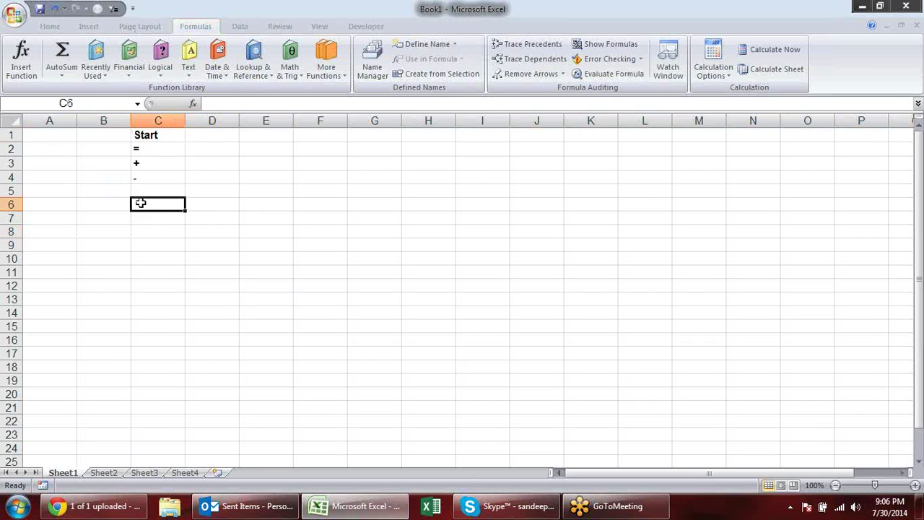
left_click(90, 189)
left_click(165, 230)
left_click(334, 232)
left_click(176, 234)
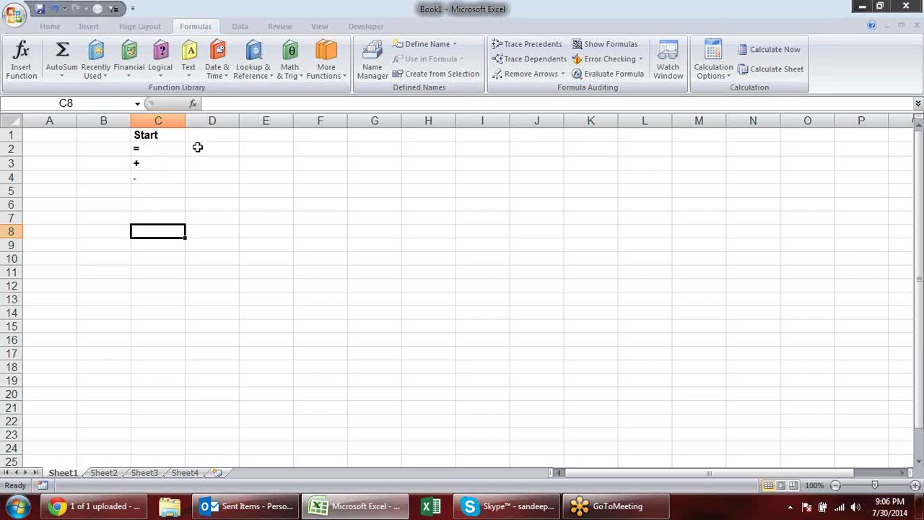
Add the heading Mathmatical in E1 with + and - in E2:E3.
left_click(242, 138)
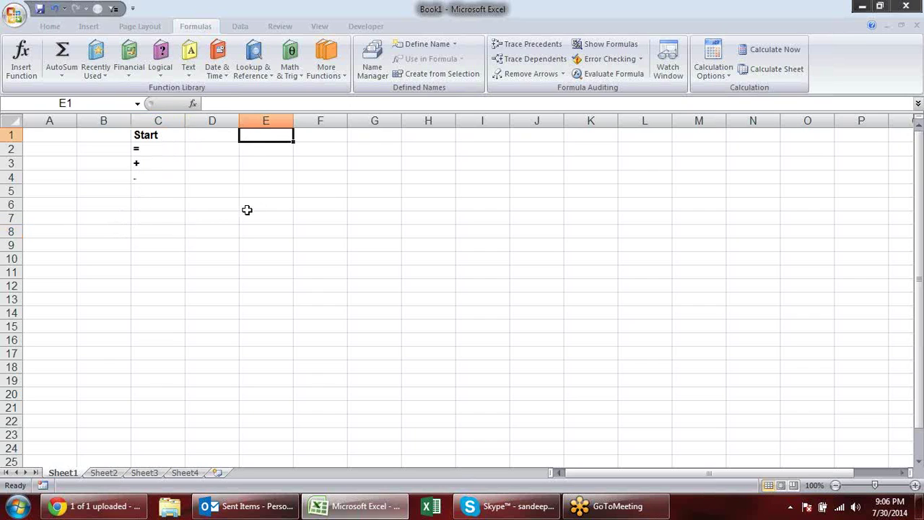
type("Ma")
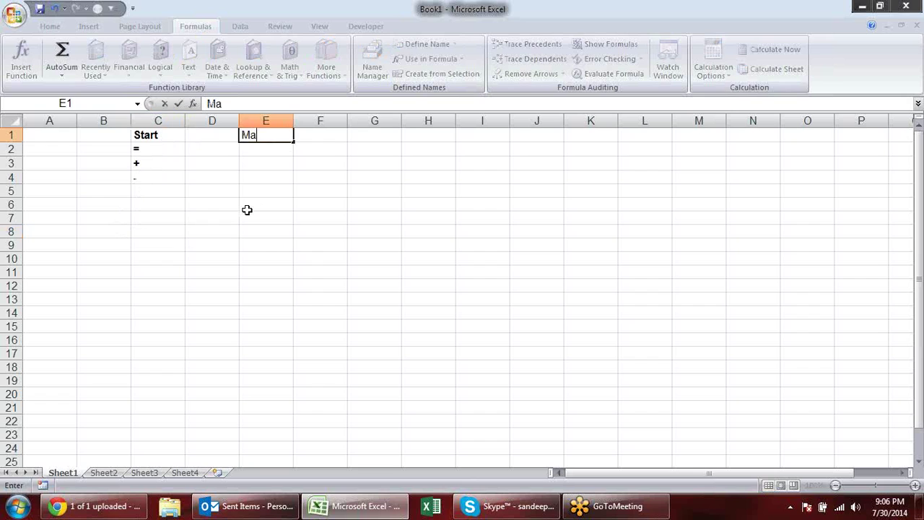
type("thmatic")
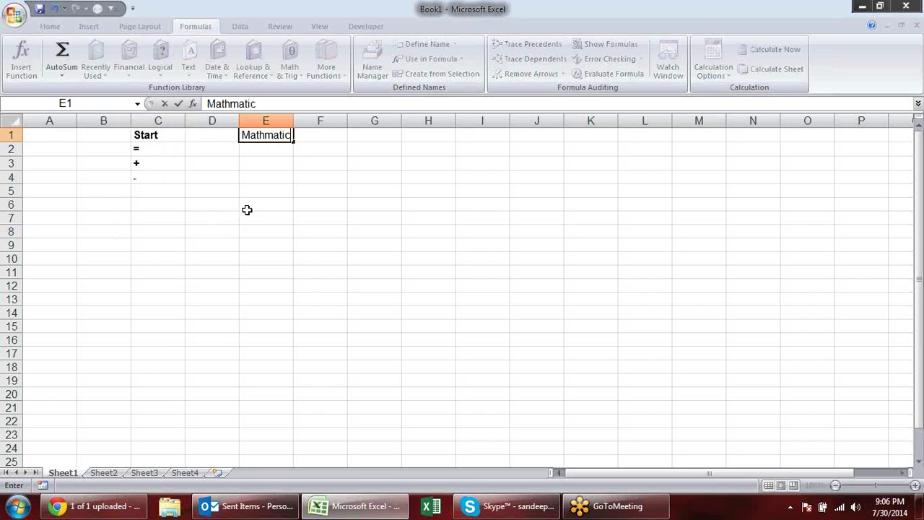
type("al")
key("Return")
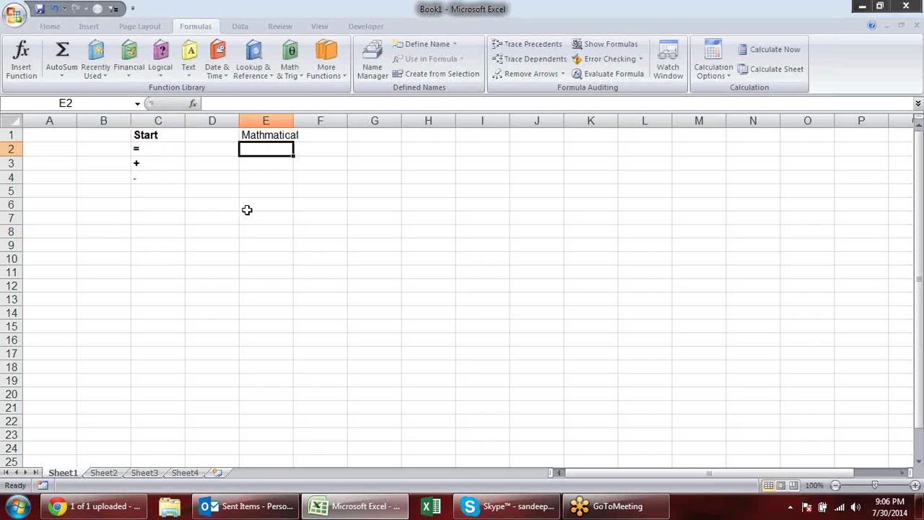
type("+")
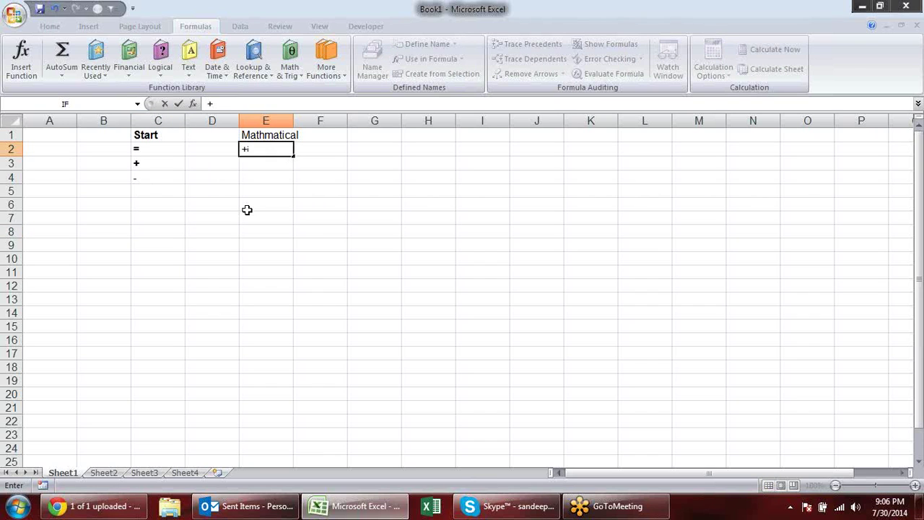
key("Return")
type("-")
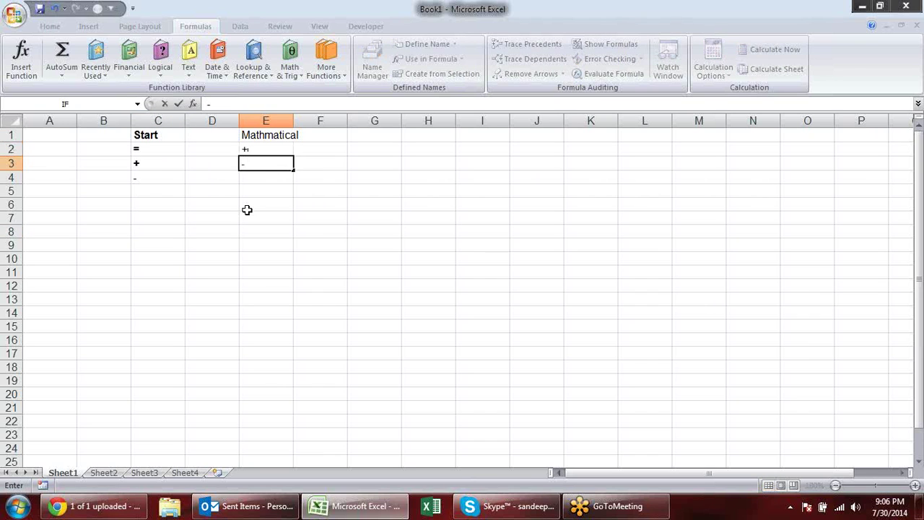
key("Return")
Add the /, * and ^ operators to E4:E6 and check the column E entries.
key("alt")
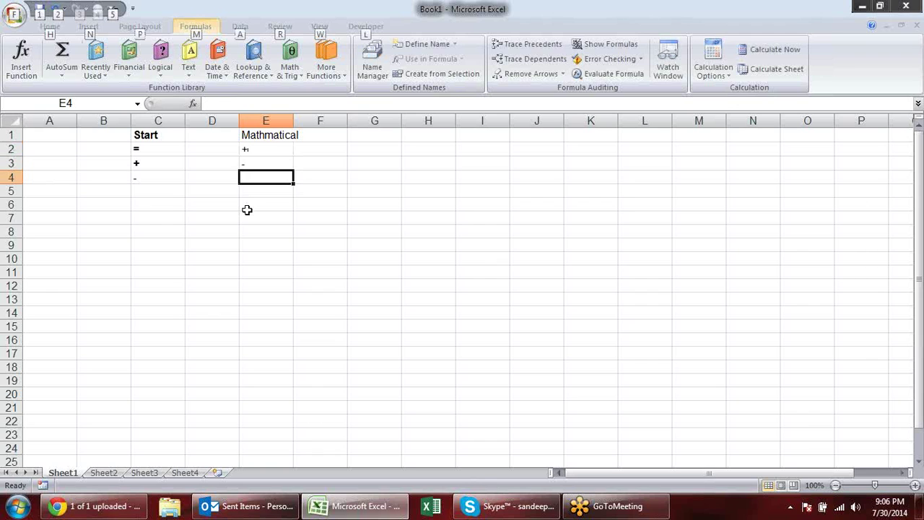
key("Escape")
type("/")
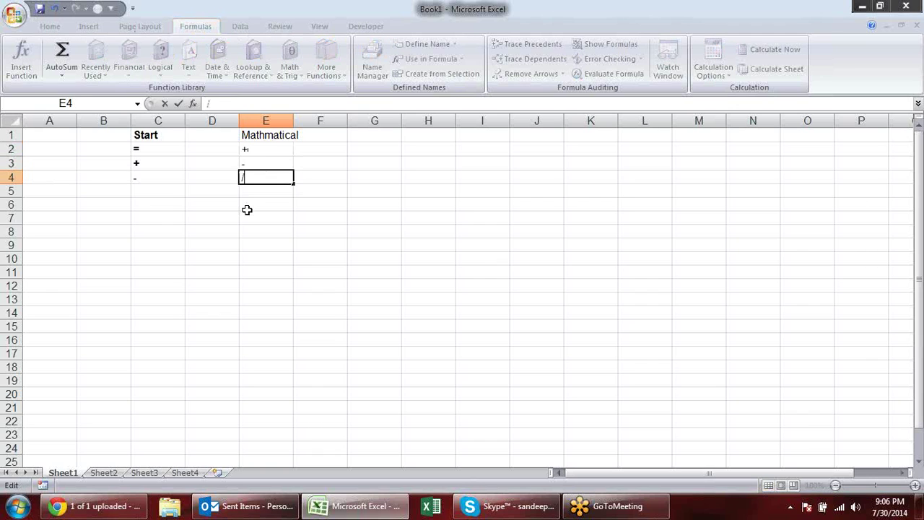
key("Return")
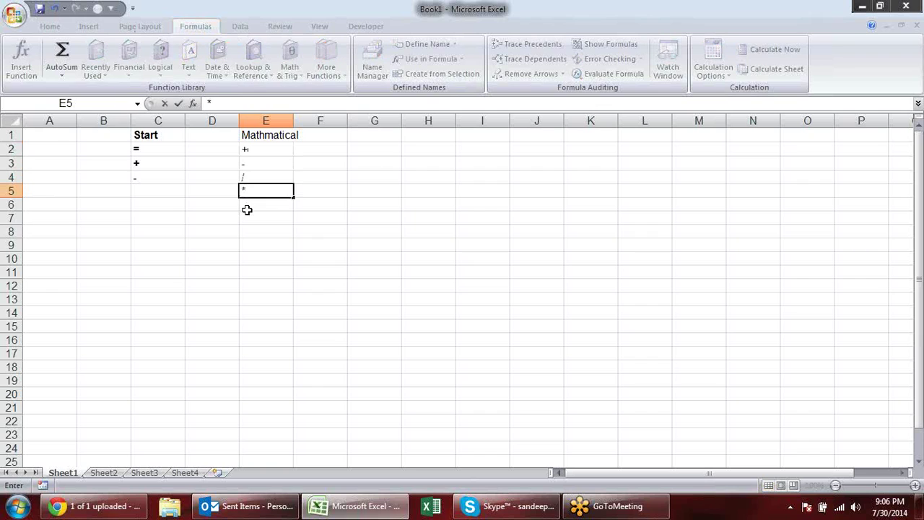
left_click(247, 210)
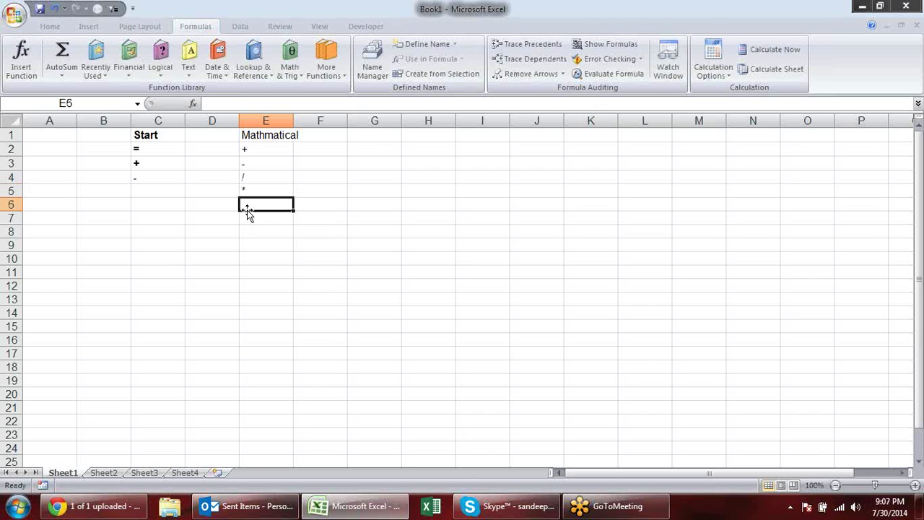
type("^")
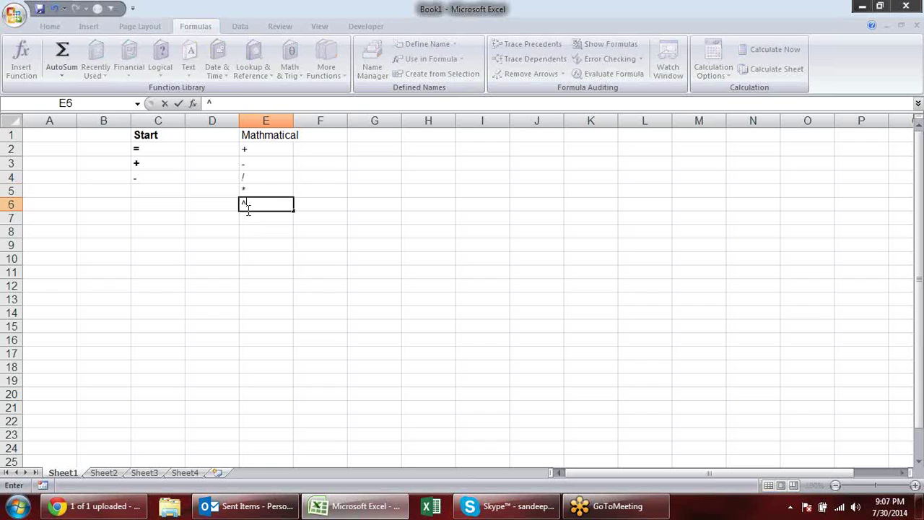
key("Return")
left_click(249, 149)
left_click_drag(249, 149, 256, 184)
left_click(258, 190)
left_click(254, 202)
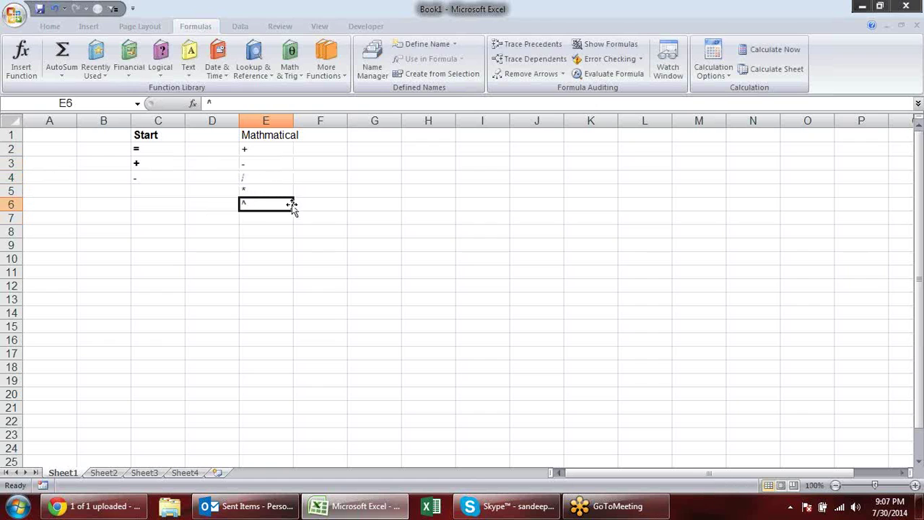
Label the operators plus, minus, divide, multiply and power in F2:F6.
left_click(307, 148)
type("plus")
key("Return")
type("minus")
key("Return")
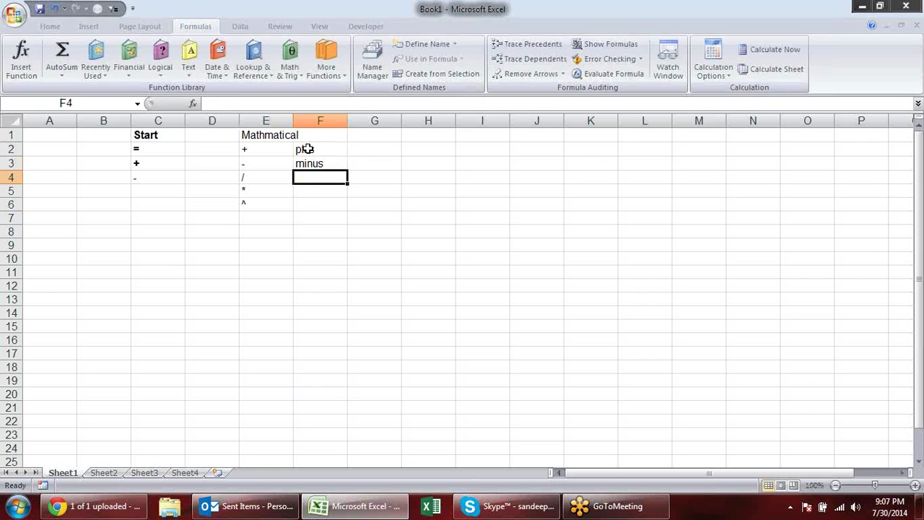
type("divide")
key("Return")
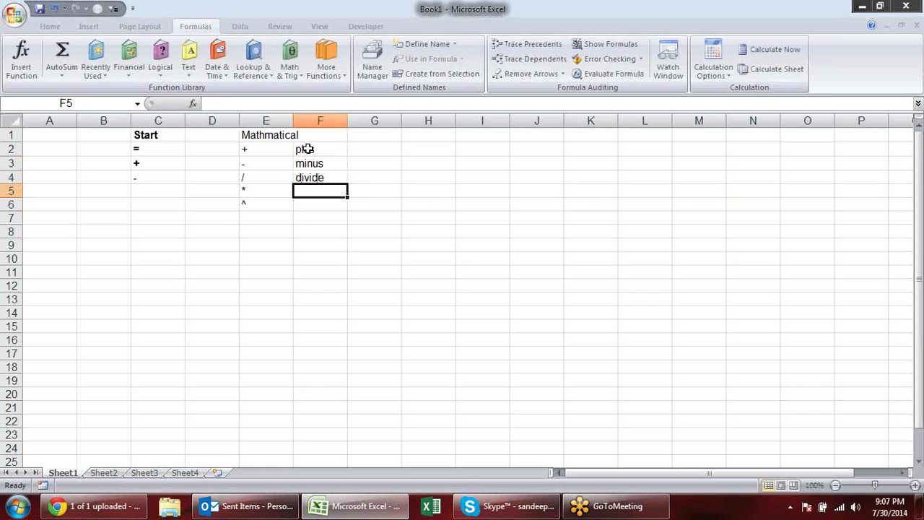
type("multiply")
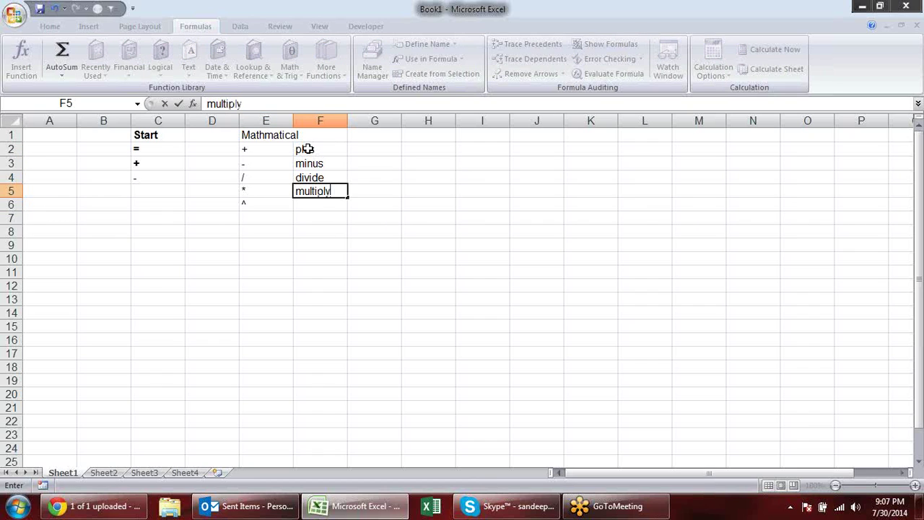
key("Return")
type("power")
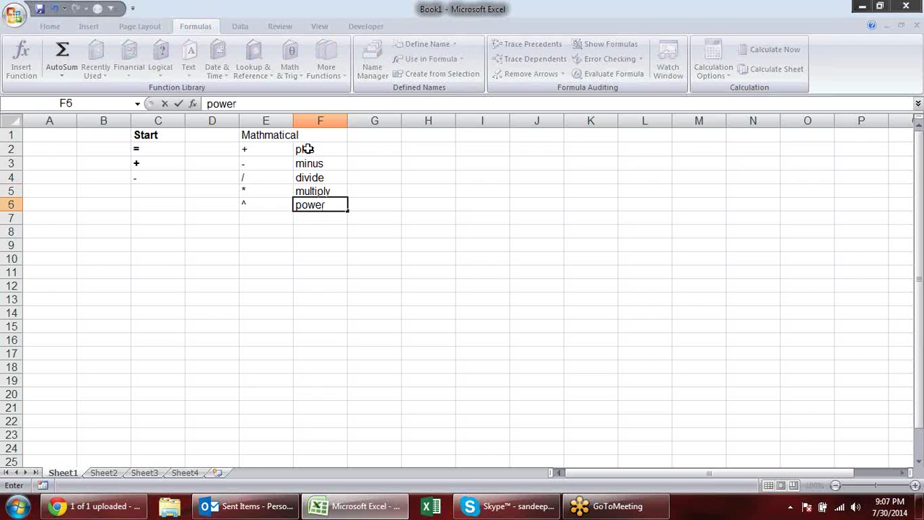
key("Return")
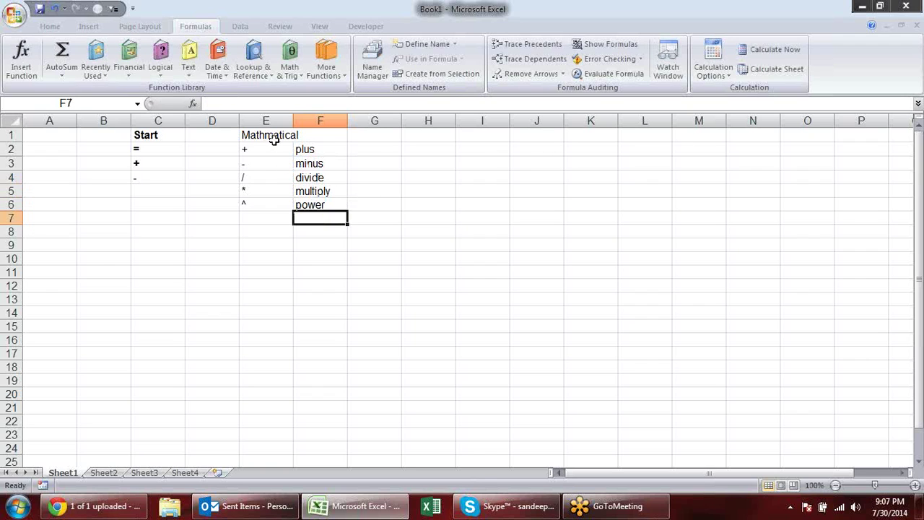
left_click(166, 243)
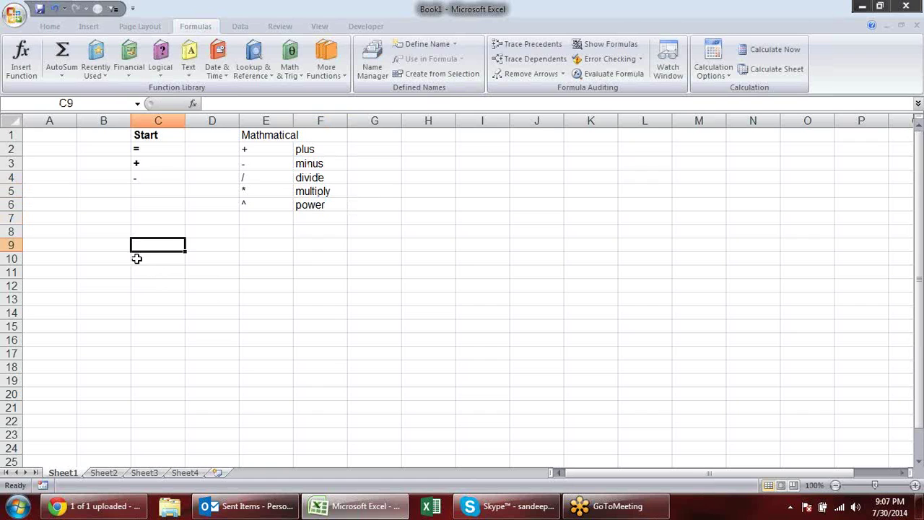
type("12")
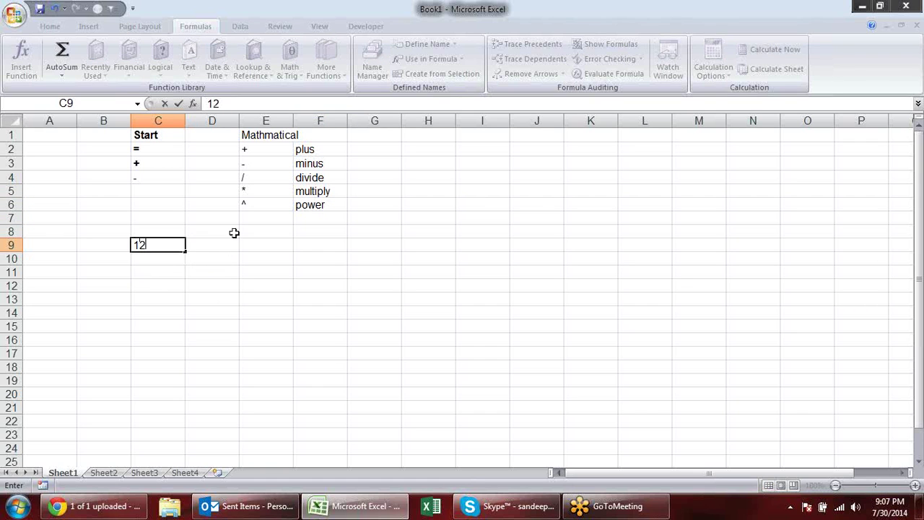
left_click(225, 246)
type("45")
left_click(168, 261)
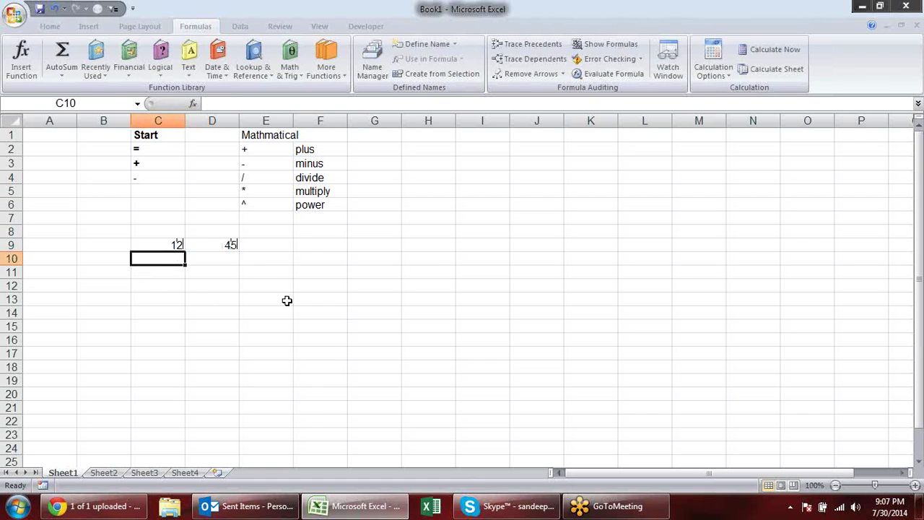
type("=")
key("Up")
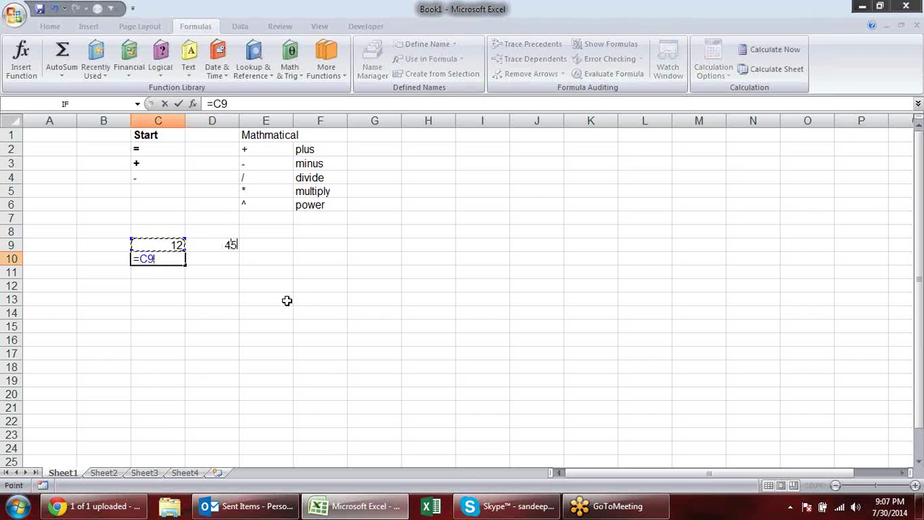
type("*")
left_click(218, 244)
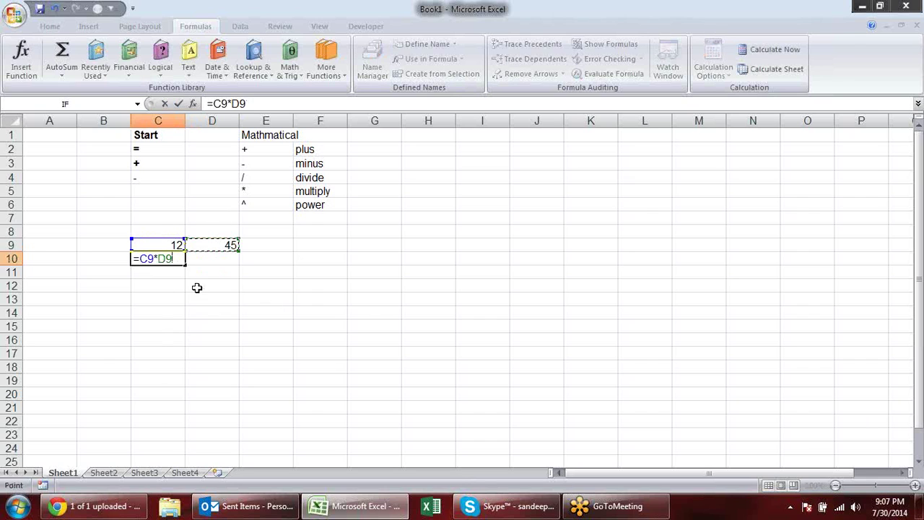
left_click(148, 258)
key("Return")
type("=")
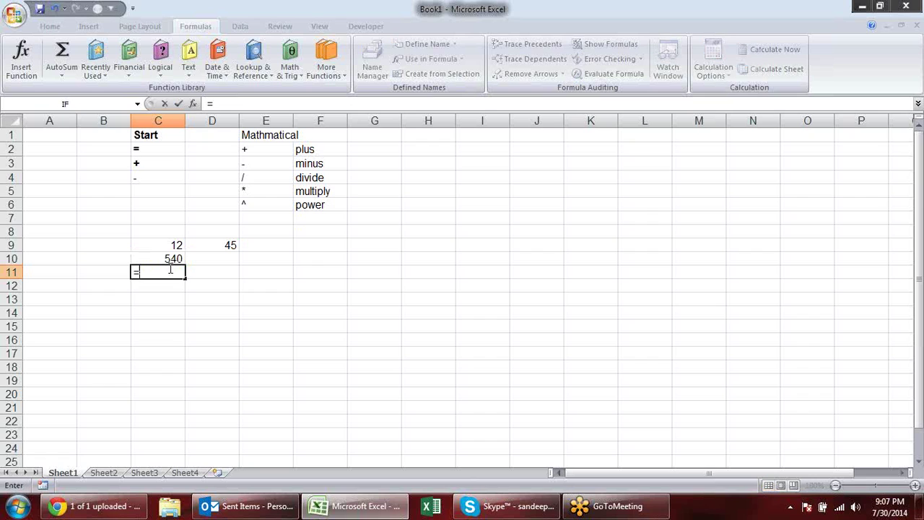
key("Up")
key("Up")
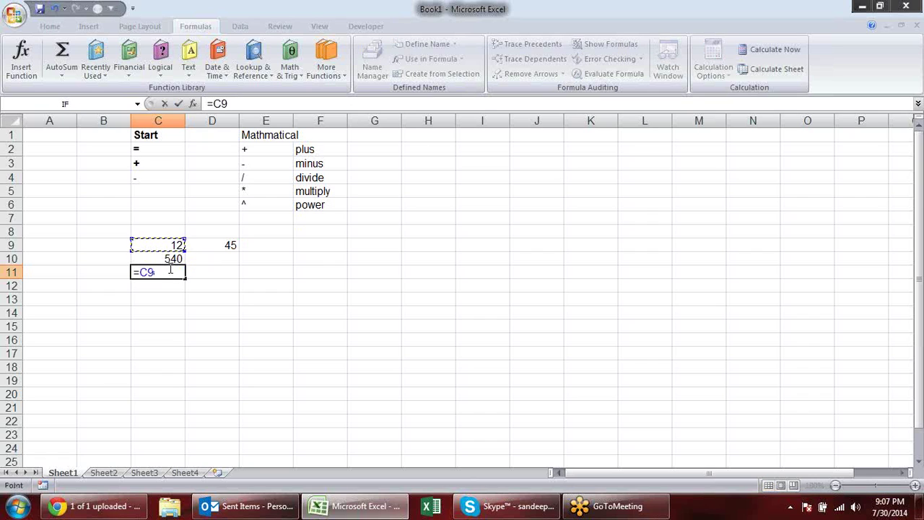
type("/")
left_click(230, 248)
key("Return")
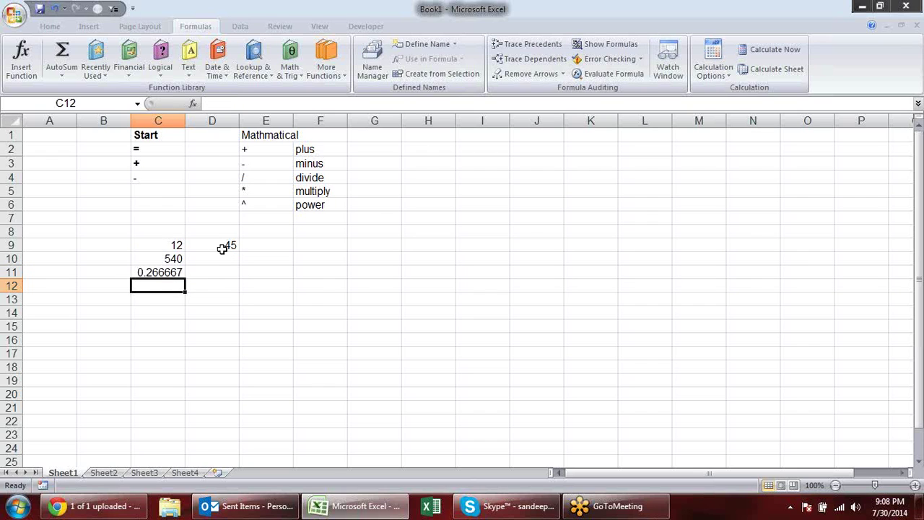
type("=")
key("Up")
key("Up")
key("Up")
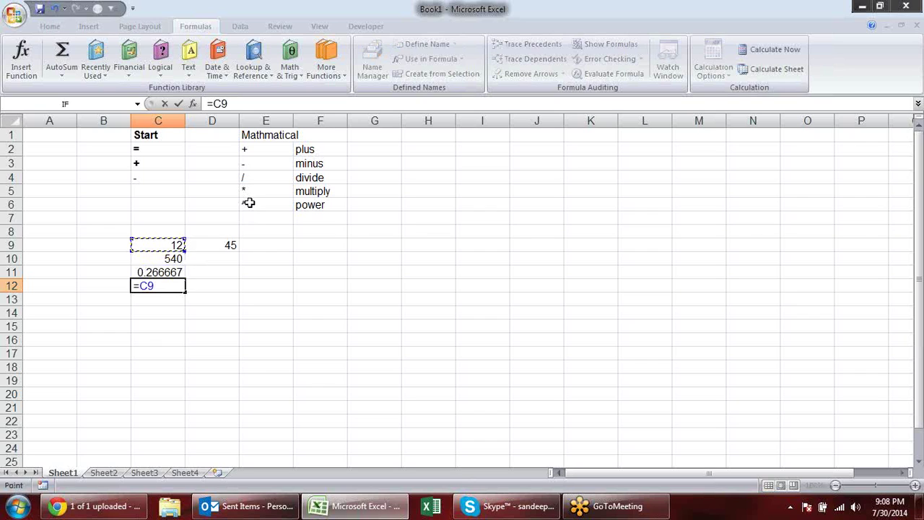
type("^")
left_click(234, 245)
key("Return")
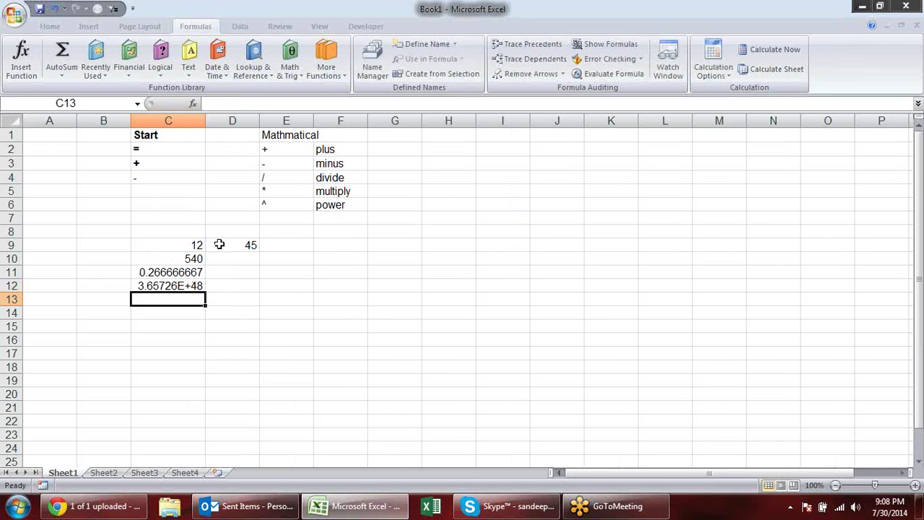
left_click(249, 232)
left_click(254, 244)
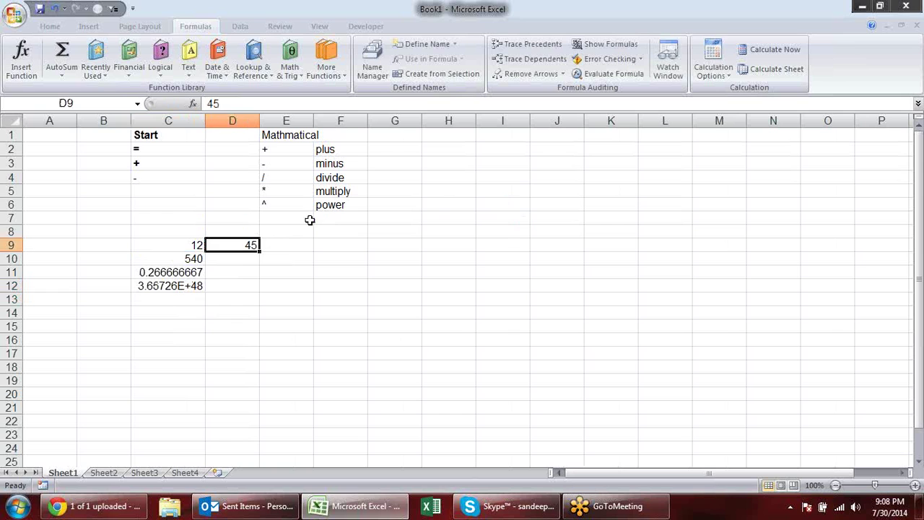
type("3")
key("Return")
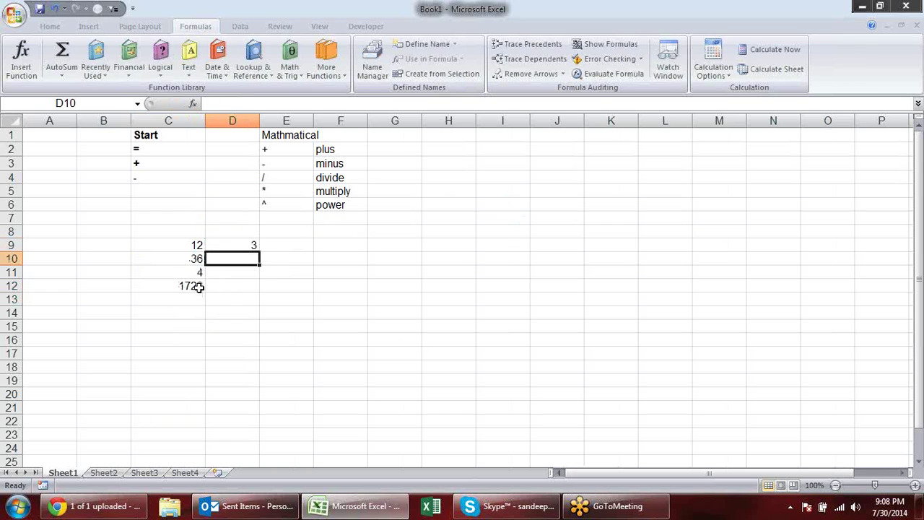
left_click(192, 285)
double_click(191, 285)
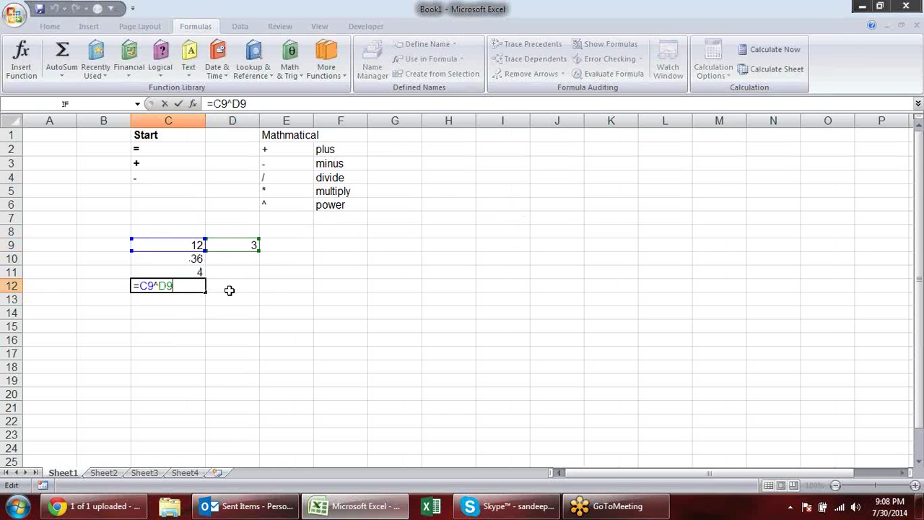
key("Return")
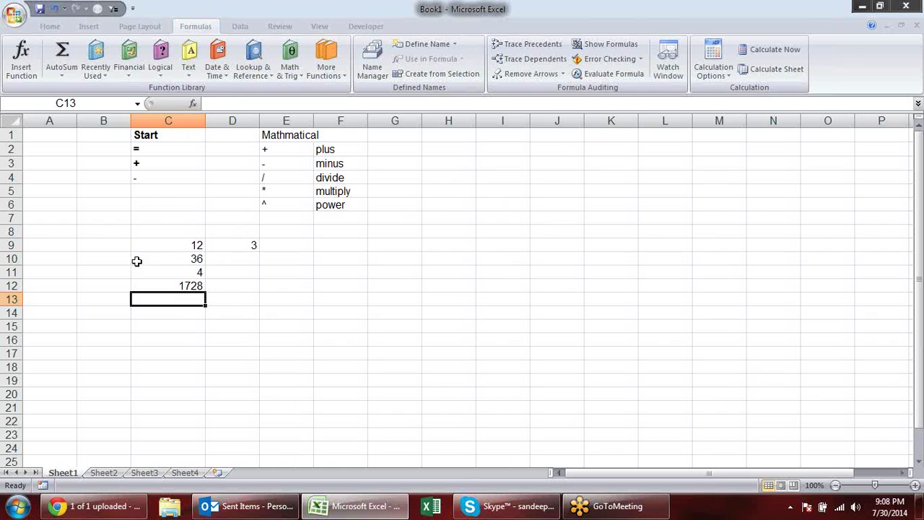
left_click(178, 243)
type("2")
key("Return")
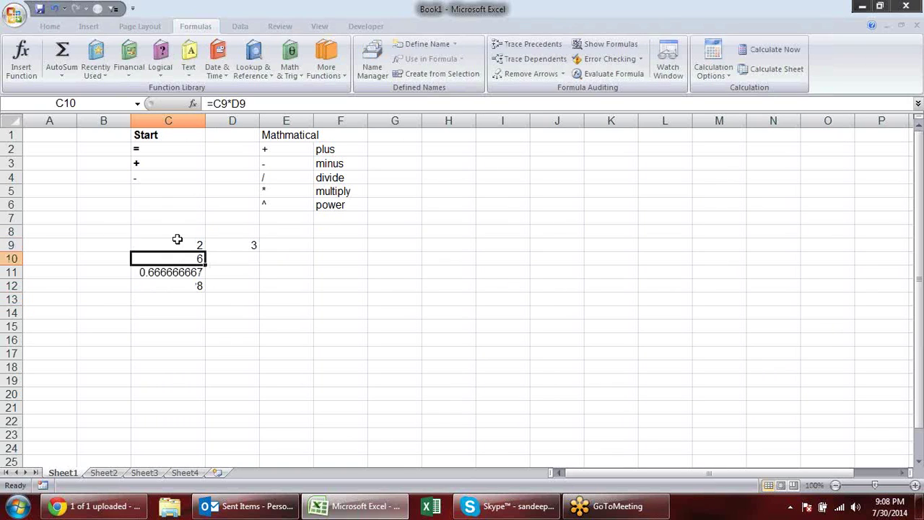
left_click(198, 285)
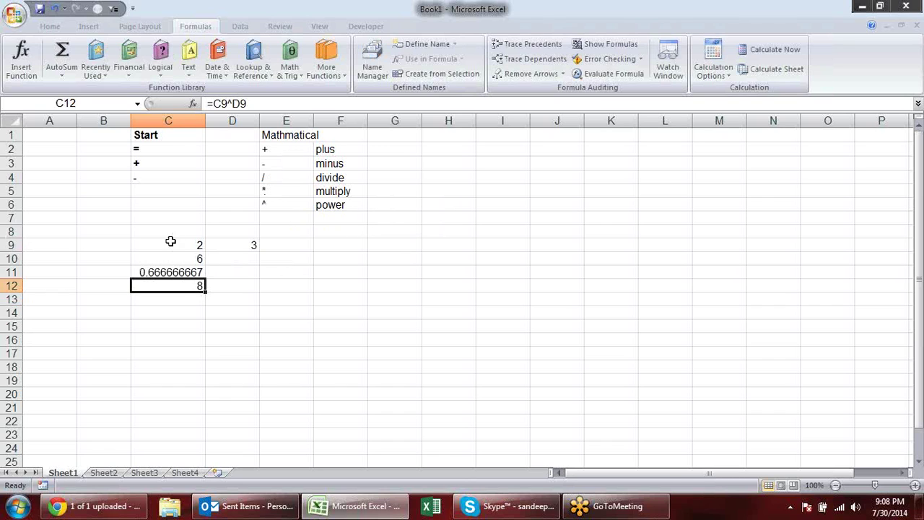
left_click_drag(168, 231, 236, 286)
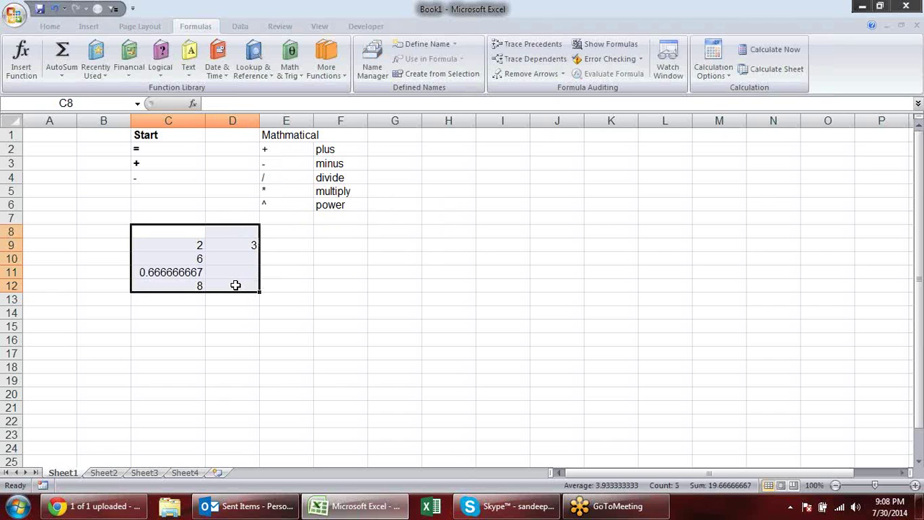
key("Delete")
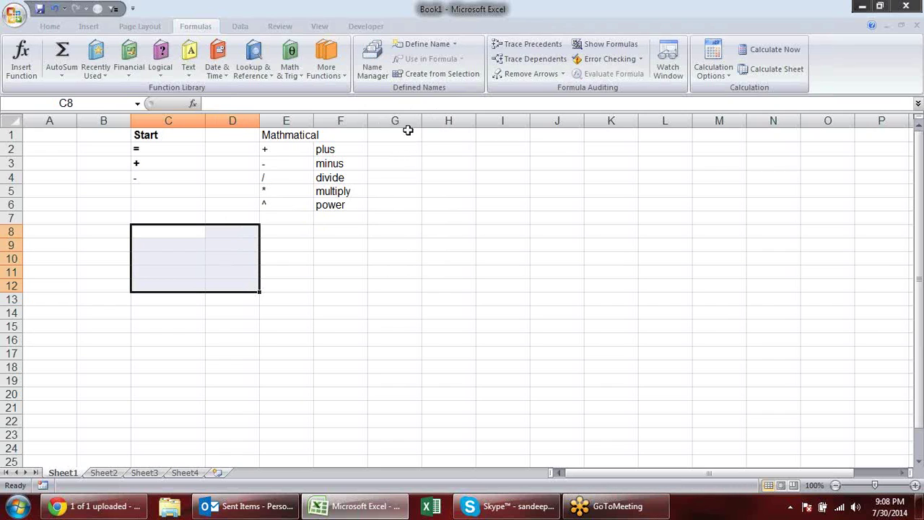
left_click(416, 134)
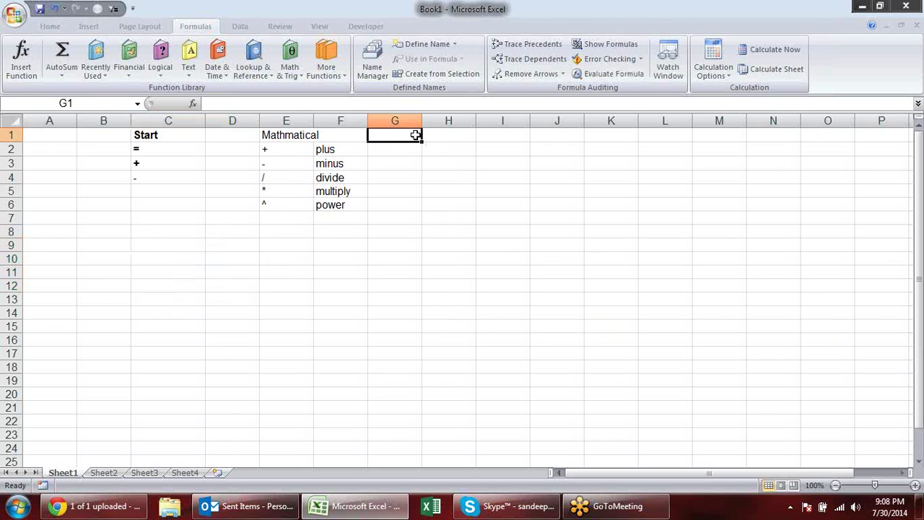
Enter the heading Logical in G1, correcting the typo.
type("Logicak")
key("BackSpace")
type("l")
key("Return")
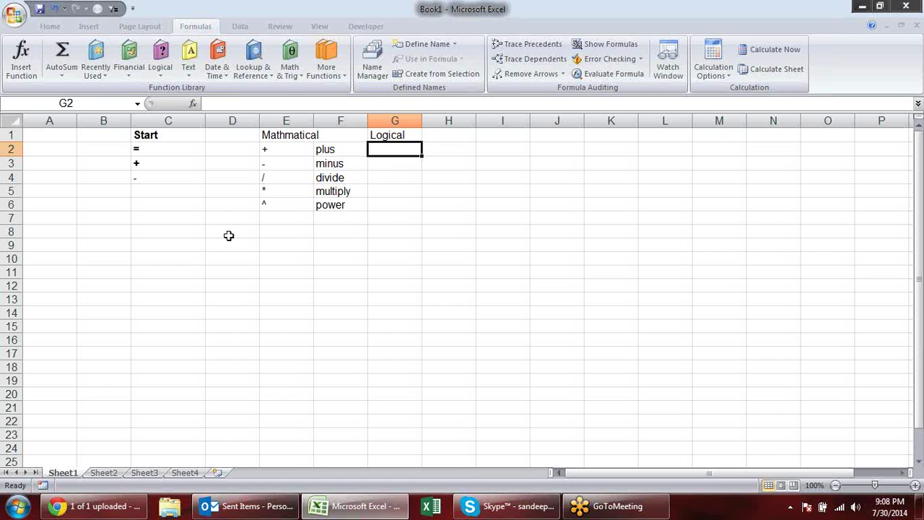
List the operators =, >, >=, <, <= and <> in G2:G7.
type("=")
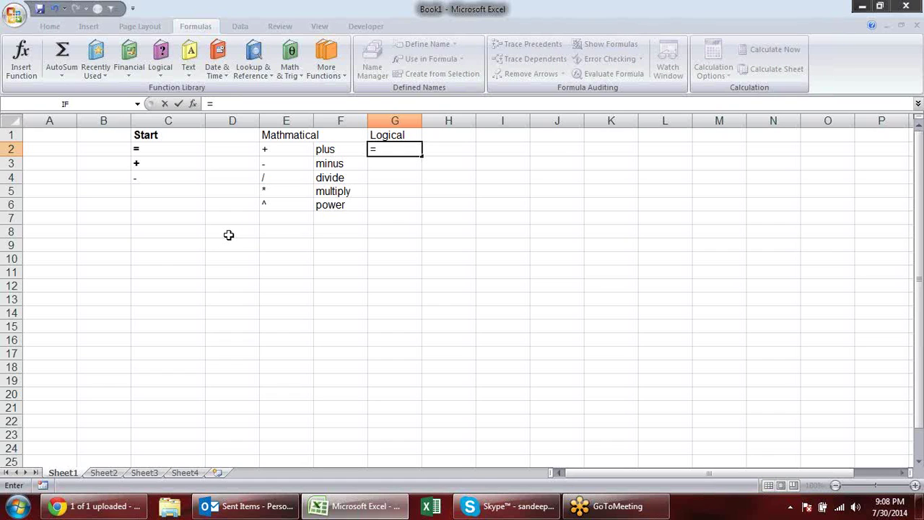
key("Return")
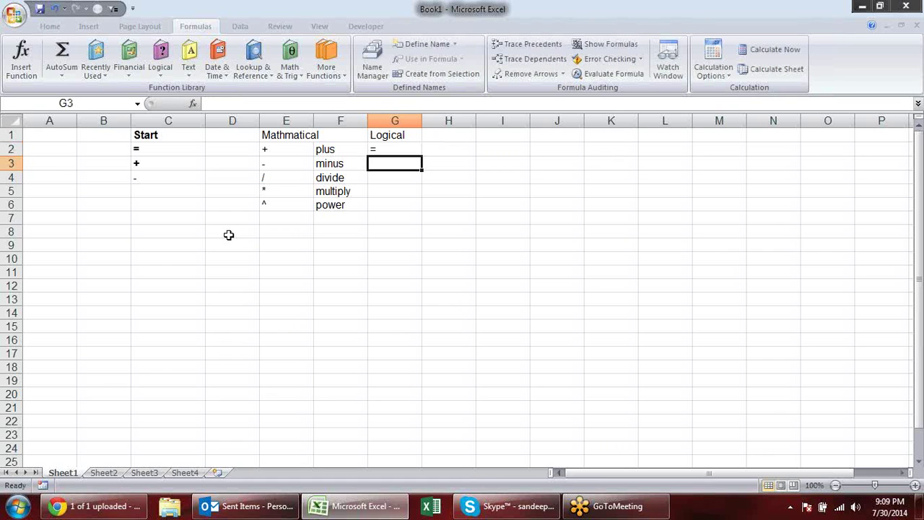
type(">")
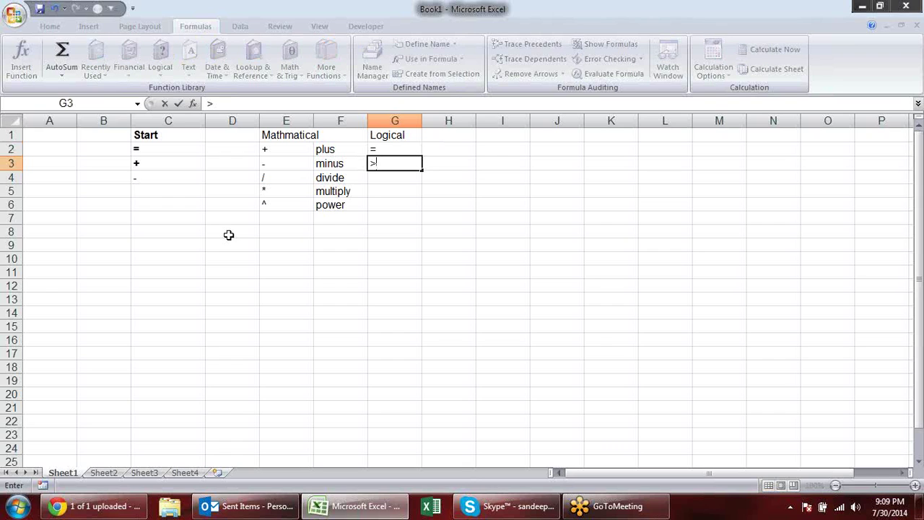
key("Return")
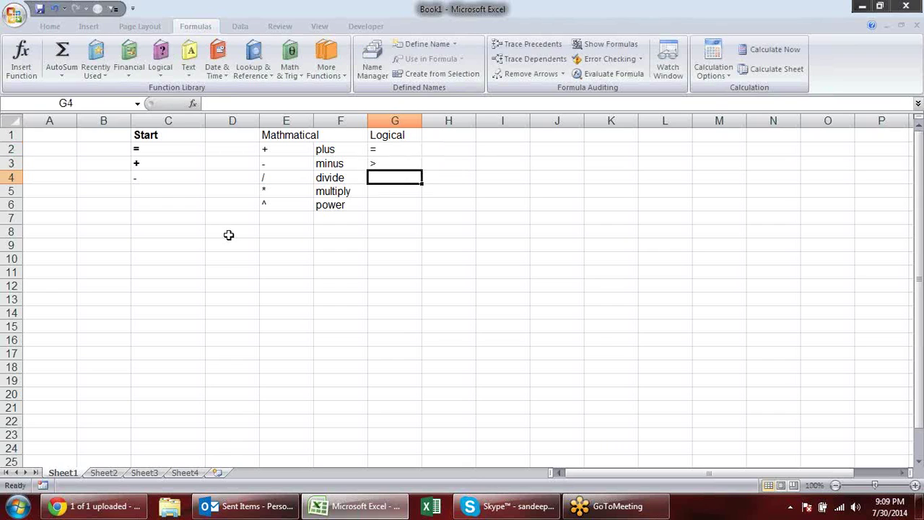
type(">=")
key("Return")
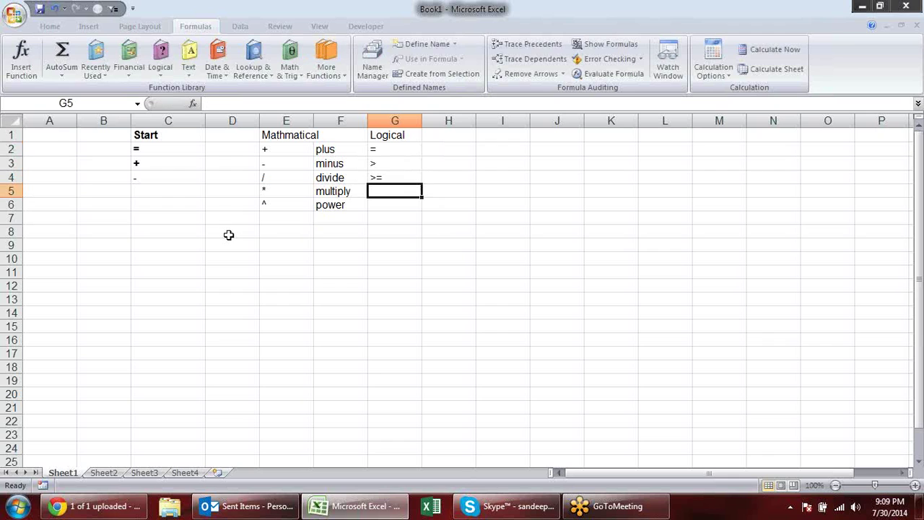
type("<")
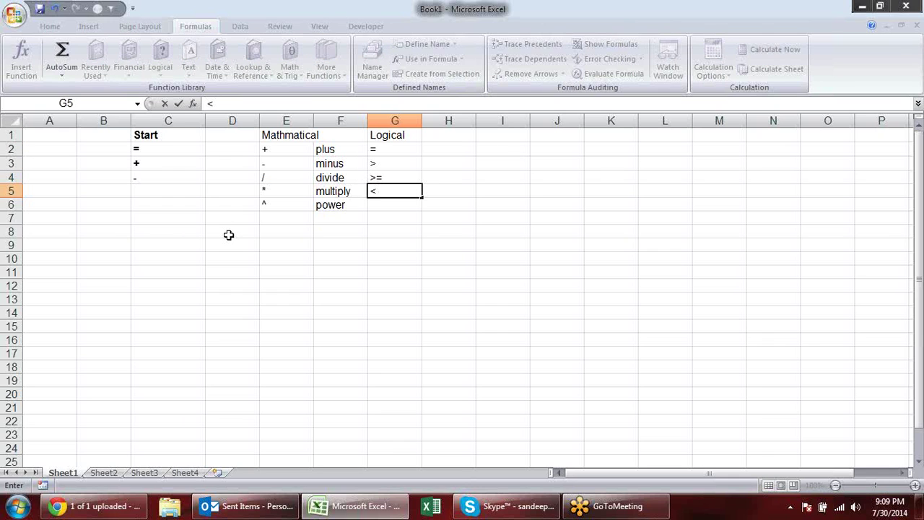
key("Return")
type("<=")
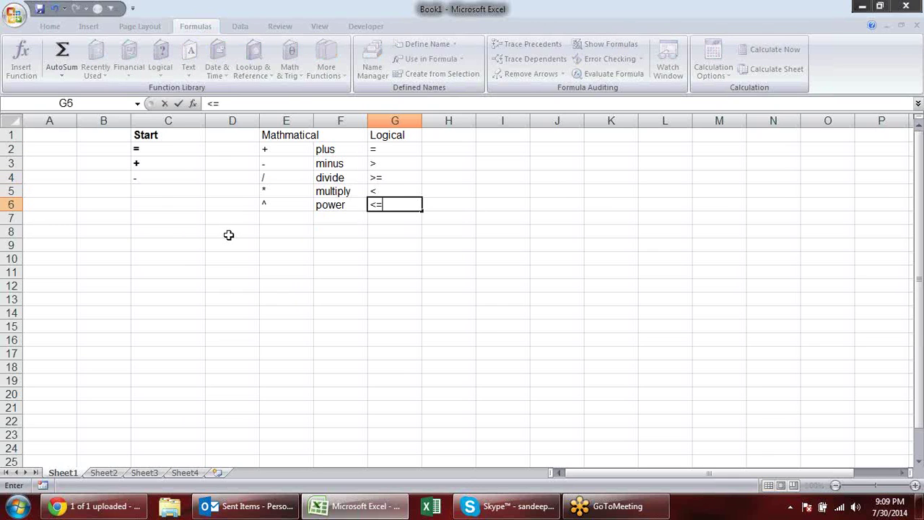
key("Return")
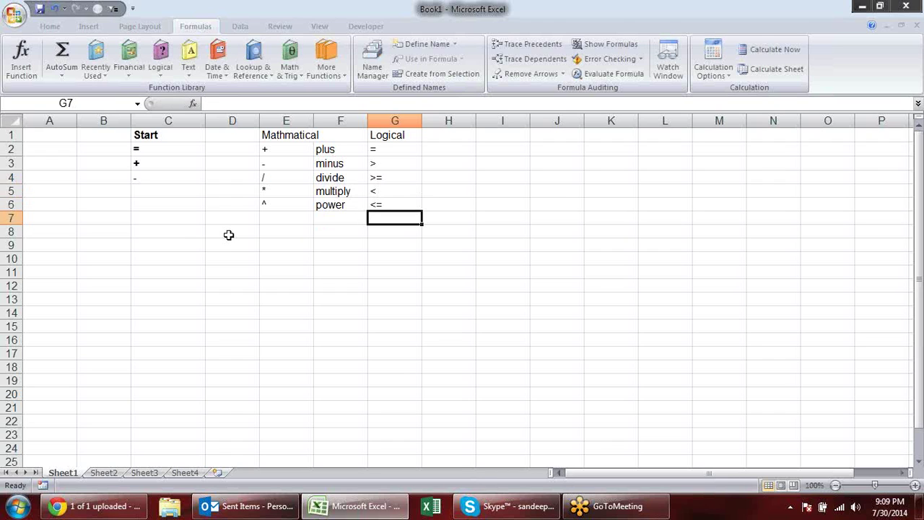
type("<>")
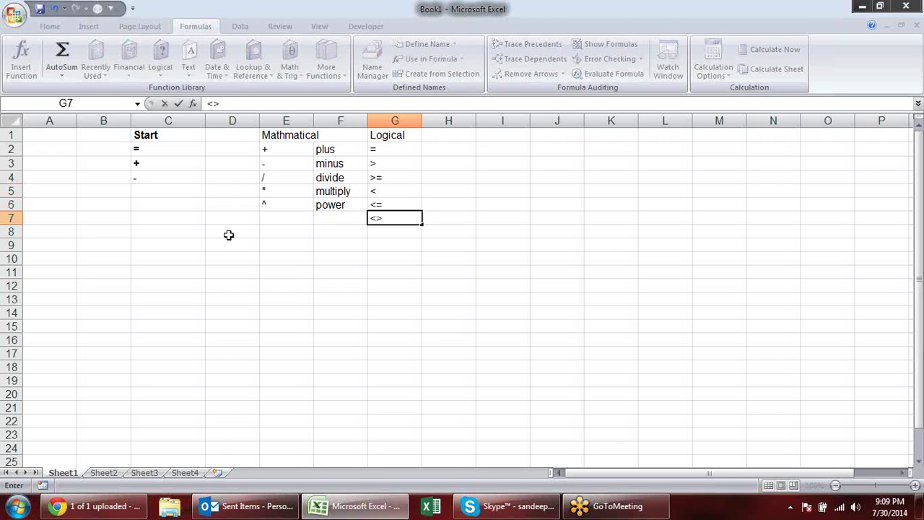
key("Return")
left_click(425, 146)
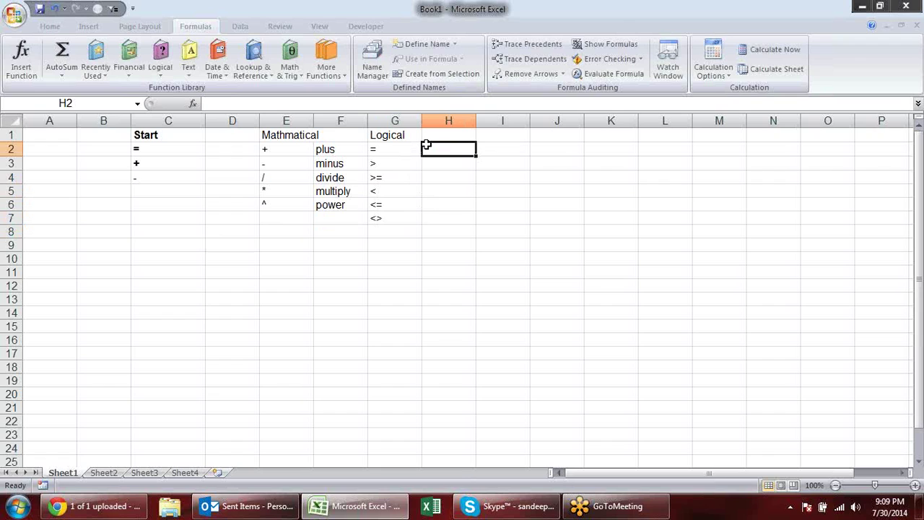
Enter 'Equal to', 'Greater than' and 'Greater than equal to' in H2:H4.
type("equl")
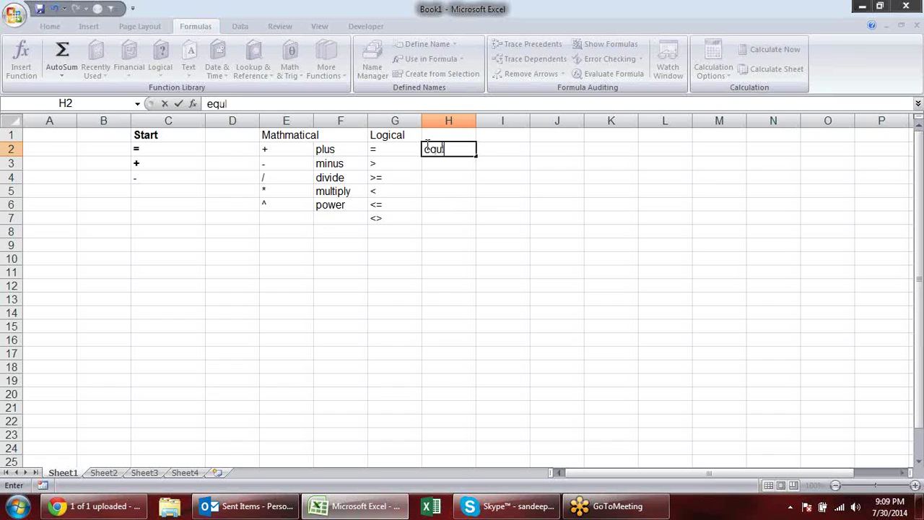
key("BackSpace")
type("al to")
key("Return")
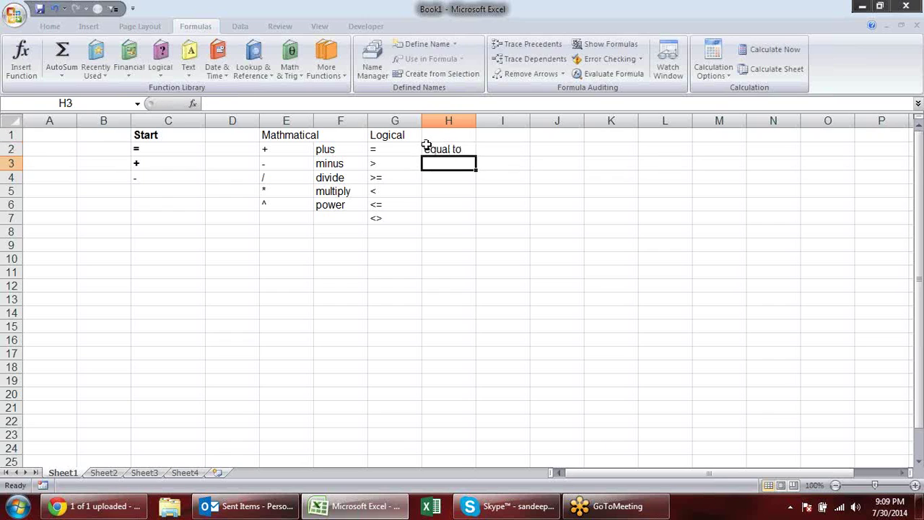
type("Greater thea")
key("BackSpace")
key("BackSpace")
type("an")
key("Return")
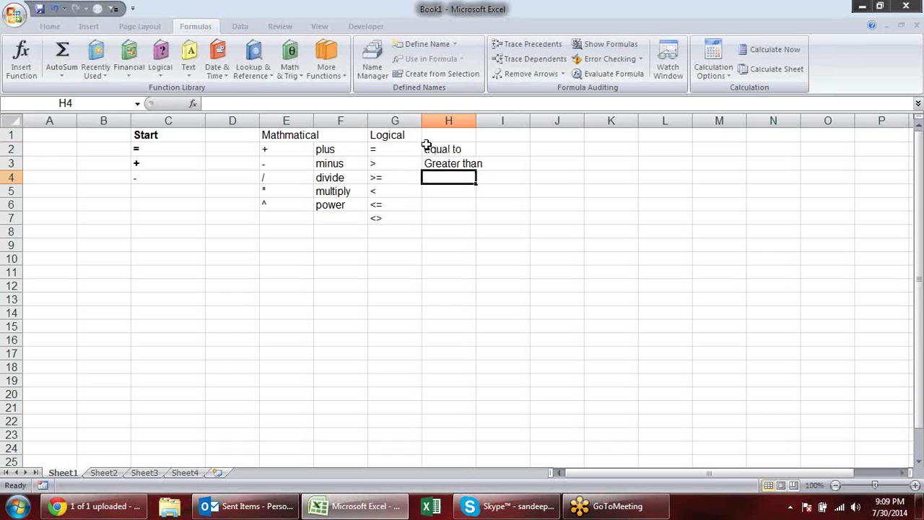
key("ctrl+d")
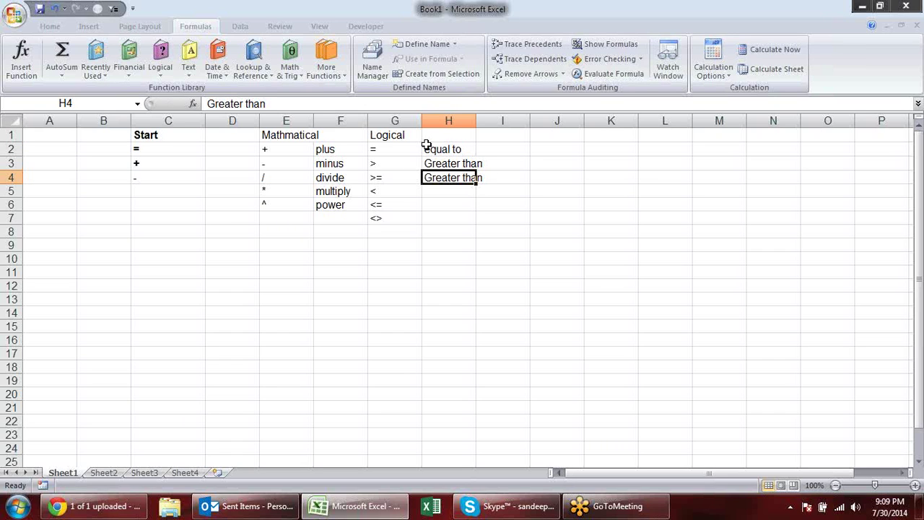
key("F2")
type("ea")
type("qual to")
key("Return")
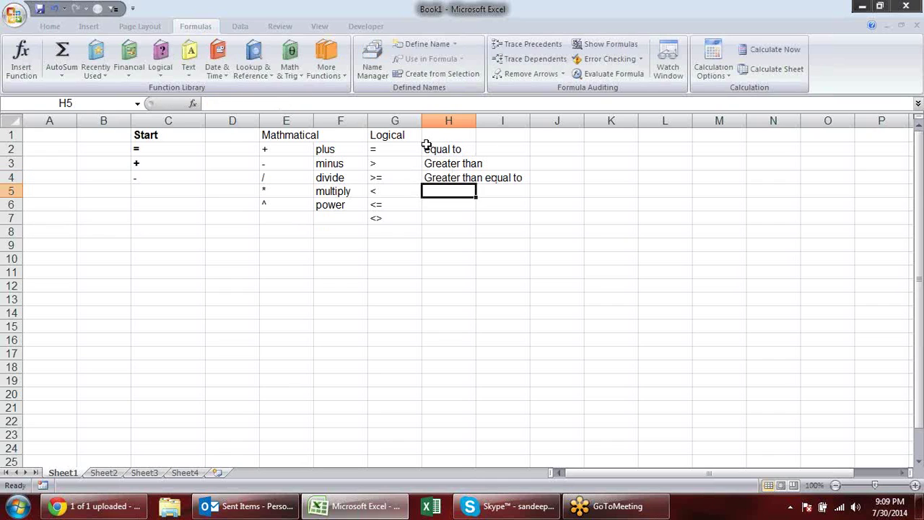
Enter 'Less than', 'Less than equal to' and 'Not equal to' in H5:H7.
type("Less than")
key("Return")
key("ctrl+apostrophe")
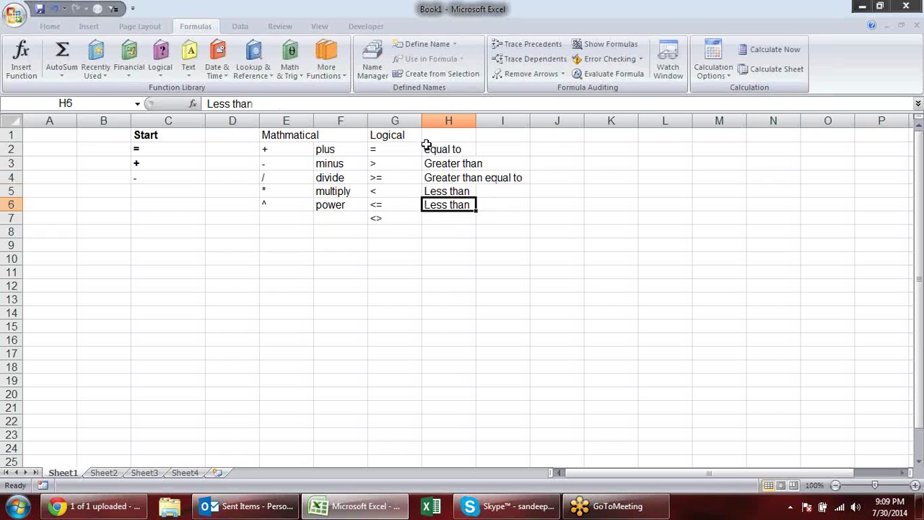
type("equal")
key("BackSpace")
key("BackSpace")
type("al to")
key("Return")
type("Not")
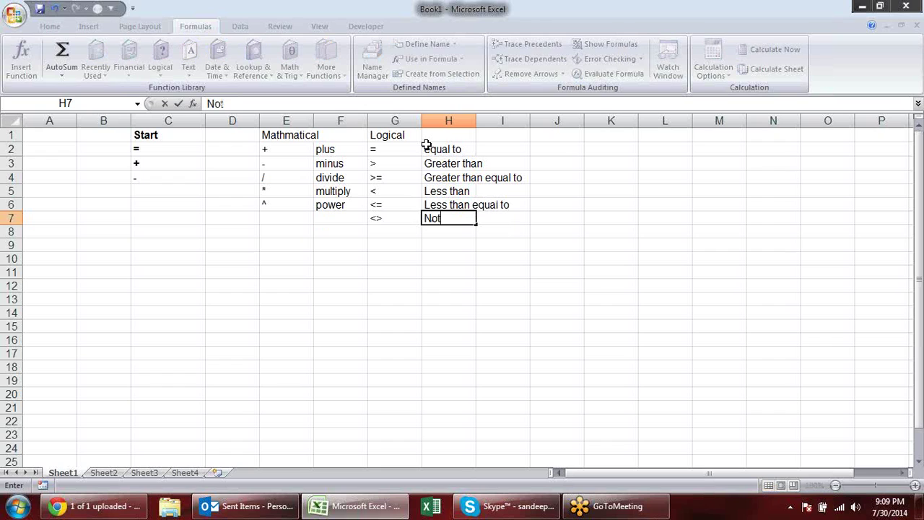
type(" equal to")
key("Return")
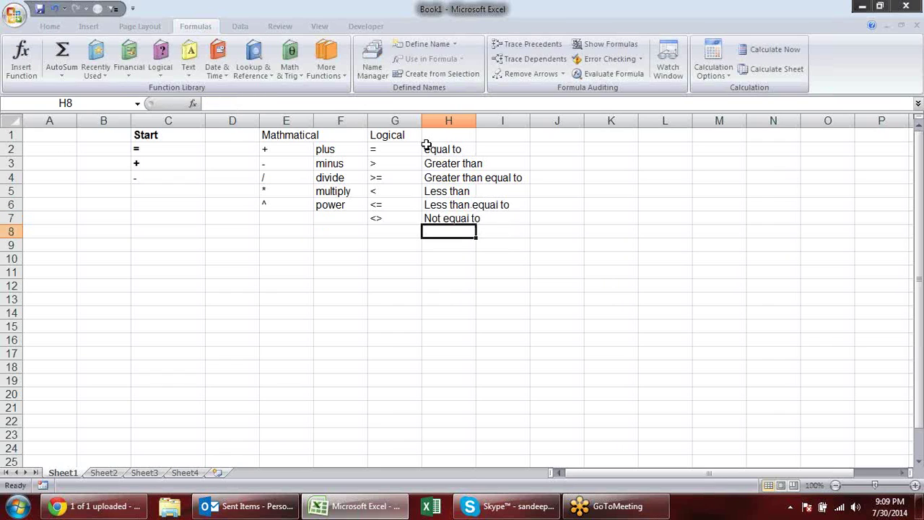
Autofit column H and make the G2:G7 operator symbols bold at a larger font size.
double_click(477, 119)
left_click_drag(397, 149, 390, 217)
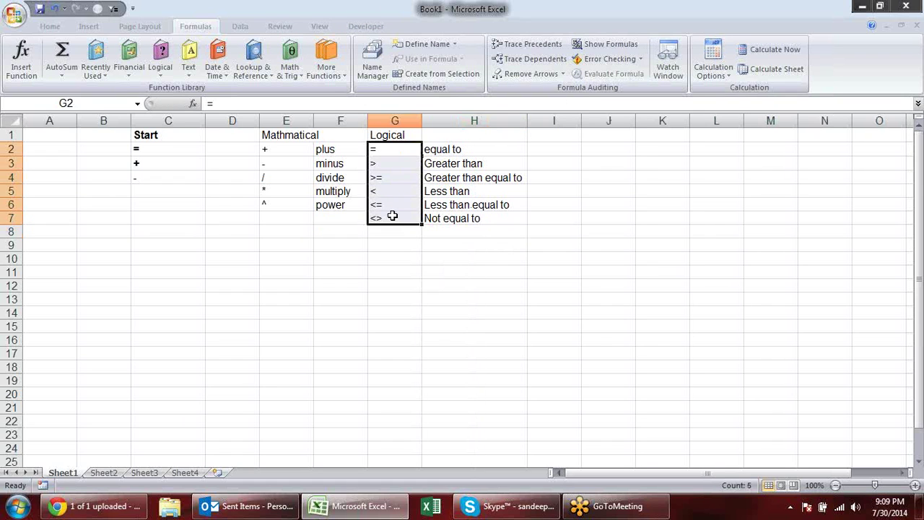
key("ctrl+b")
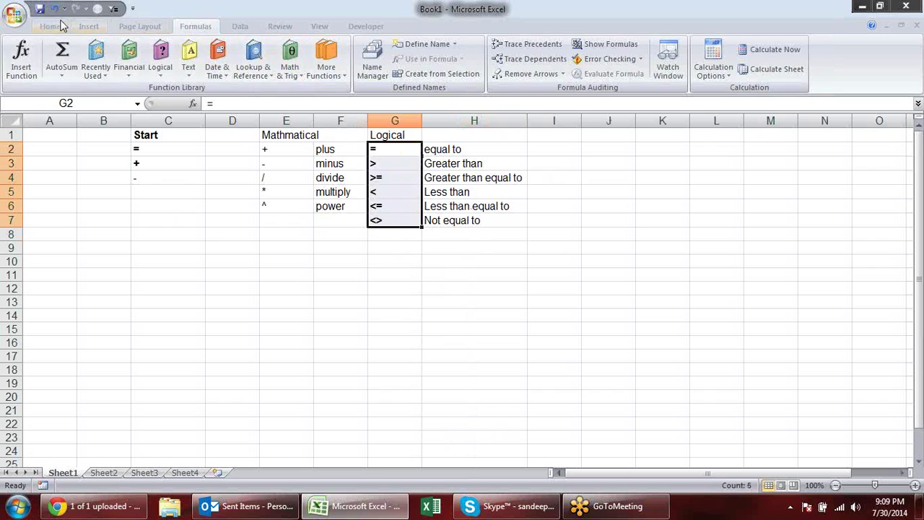
left_click(50, 26)
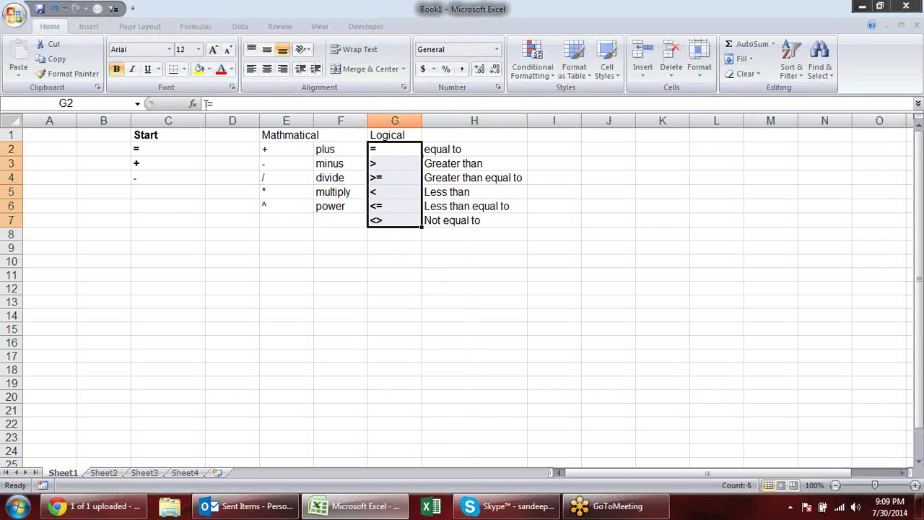
left_click(214, 54)
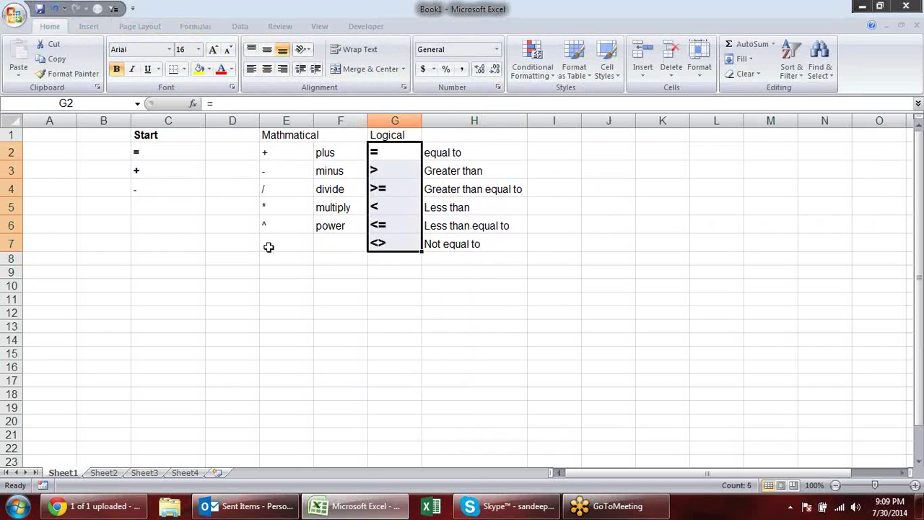
left_click(232, 272)
Enter 10 in C9 and 20 in D9, then start a formula in E9.
left_click(161, 269)
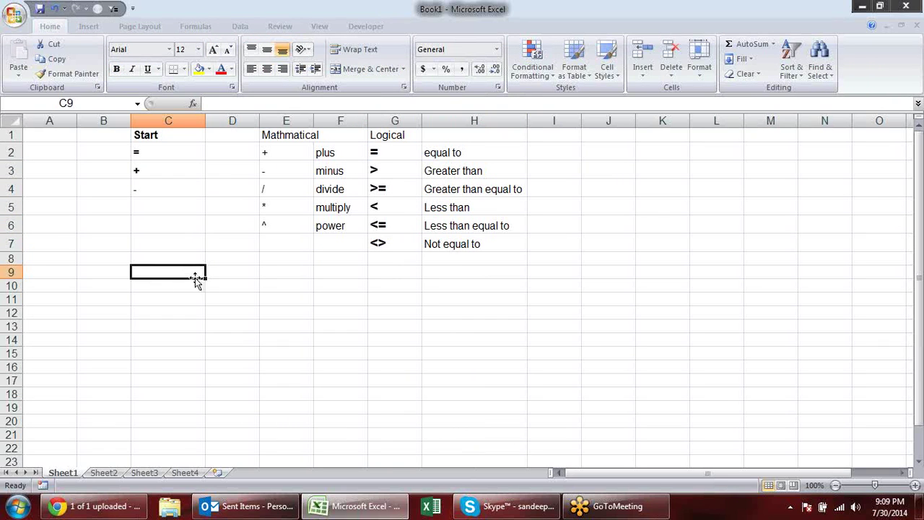
type("10")
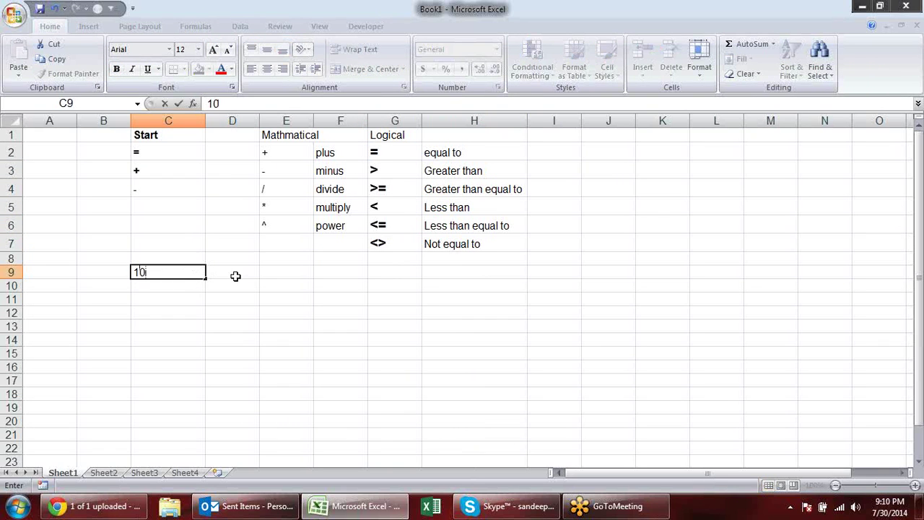
left_click(236, 276)
type("20")
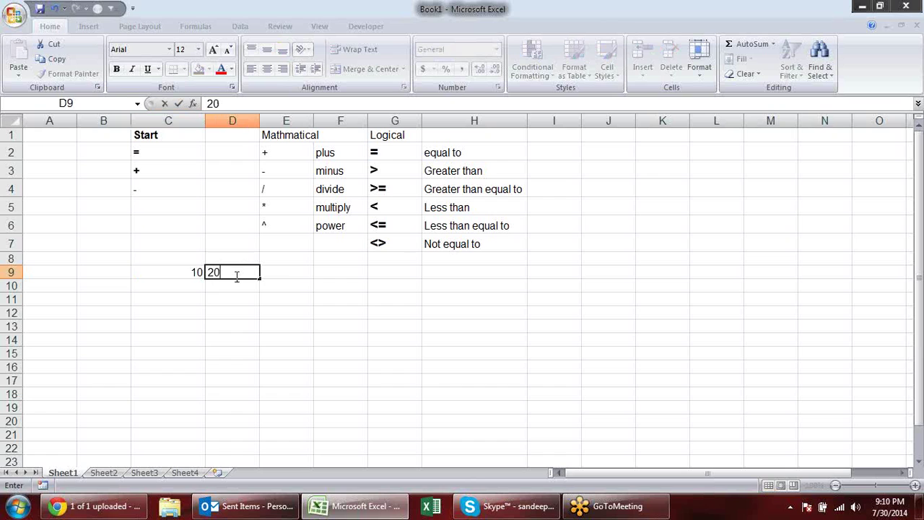
left_click(302, 276)
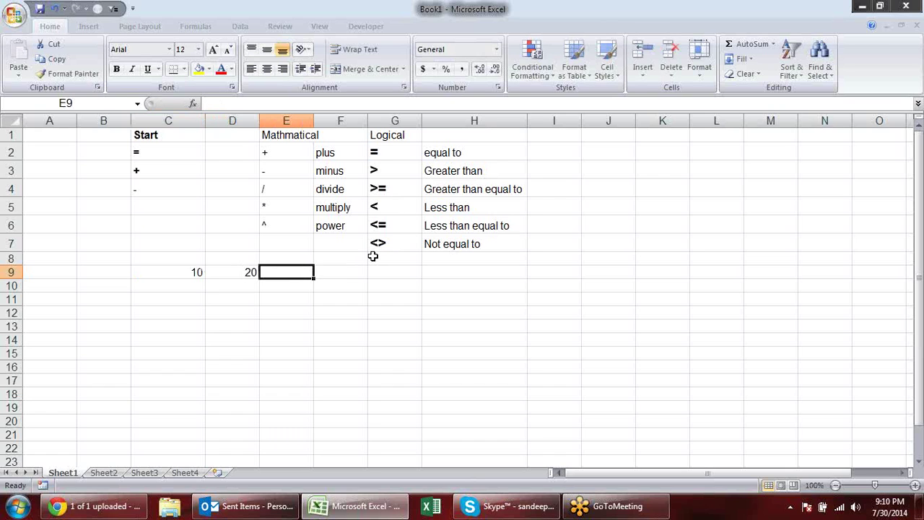
type("=")
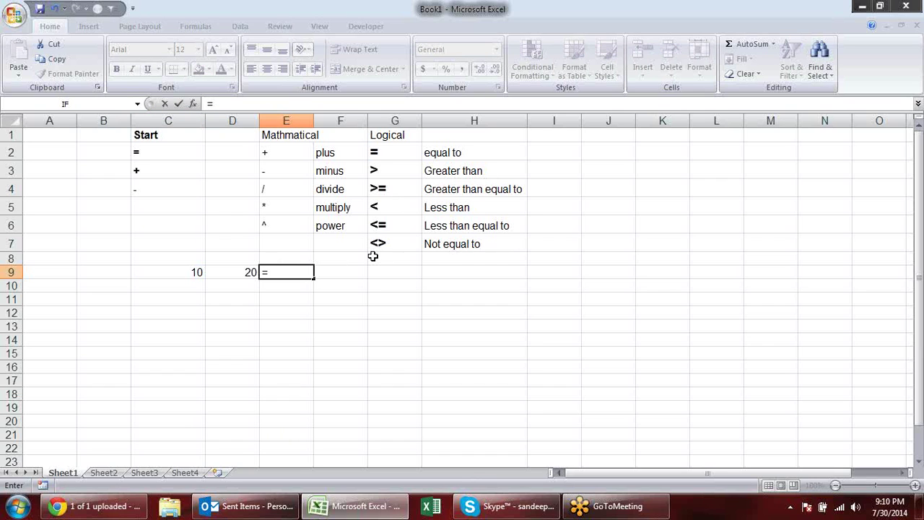
Build the comparison =C9=D9 in E9 by referencing C9 and D9.
key("Left")
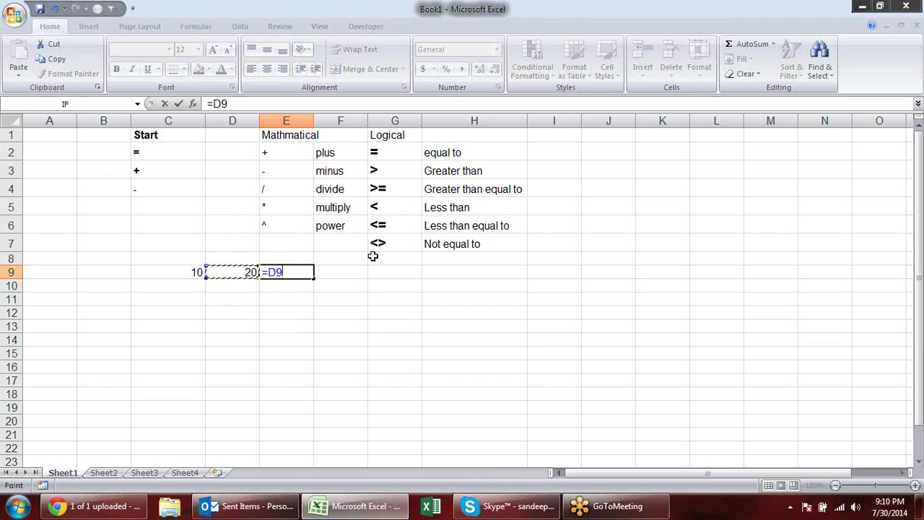
key("Left")
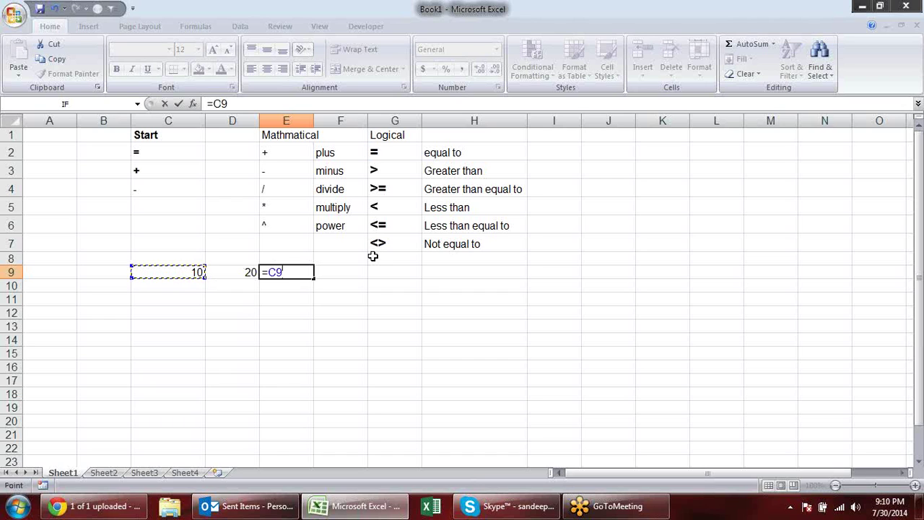
type("=")
left_click(249, 268)
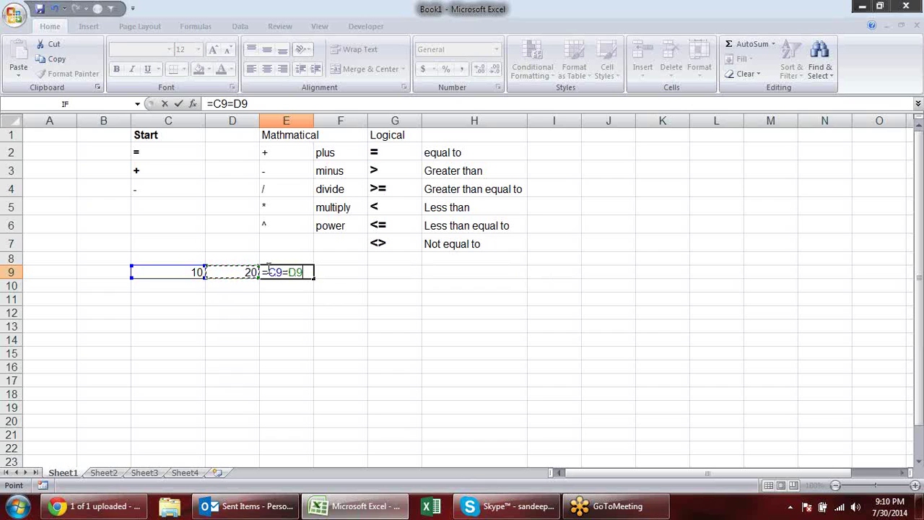
left_click(268, 271)
Enter the =C9=D9 formula and change D9 to 10.
key("Return")
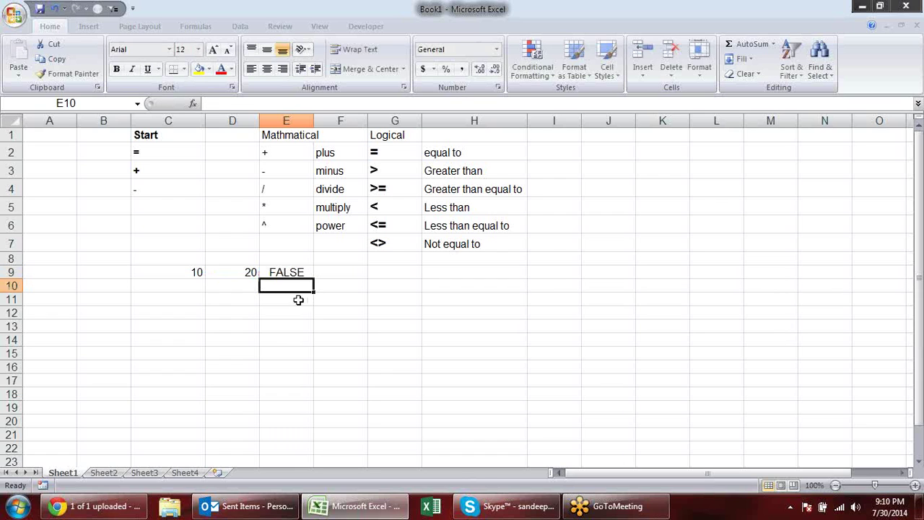
left_click(244, 267)
type("10")
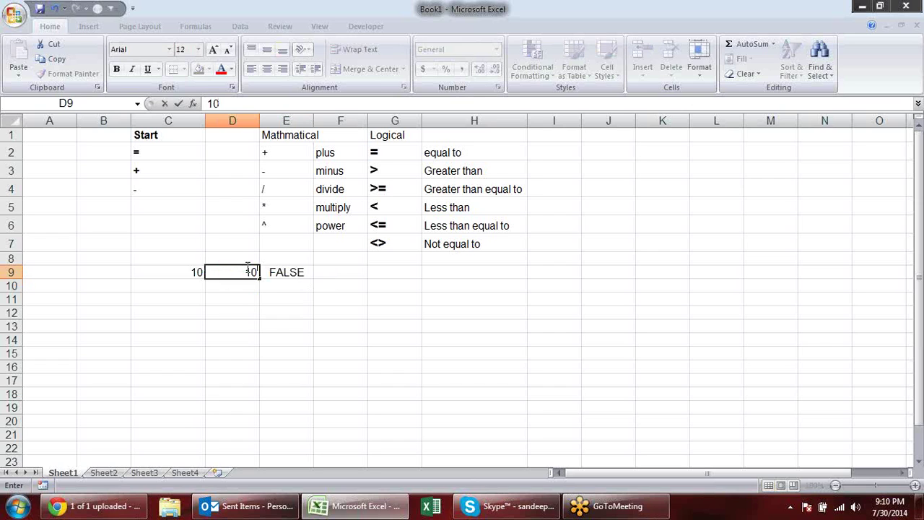
key("Return")
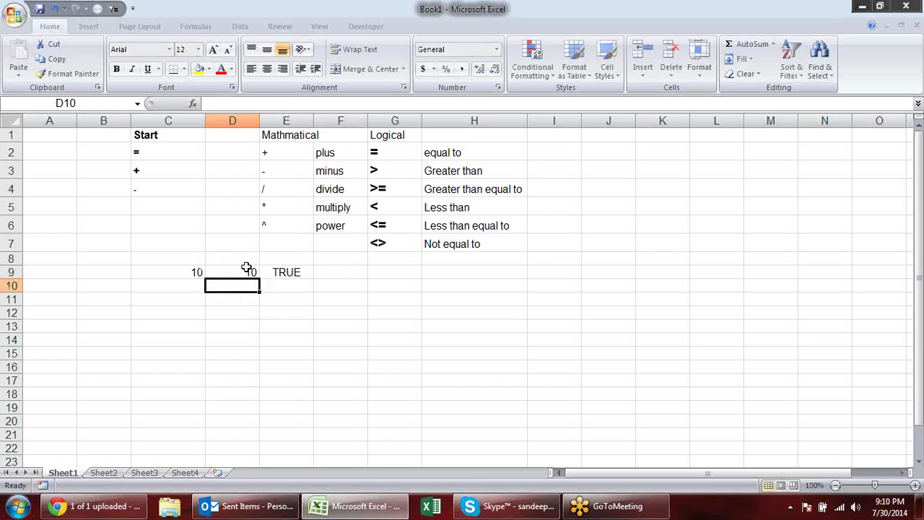
Change E9 to =C9>D9 and test it with C9 set to 12, then 10.
left_click(287, 273)
double_click(290, 272)
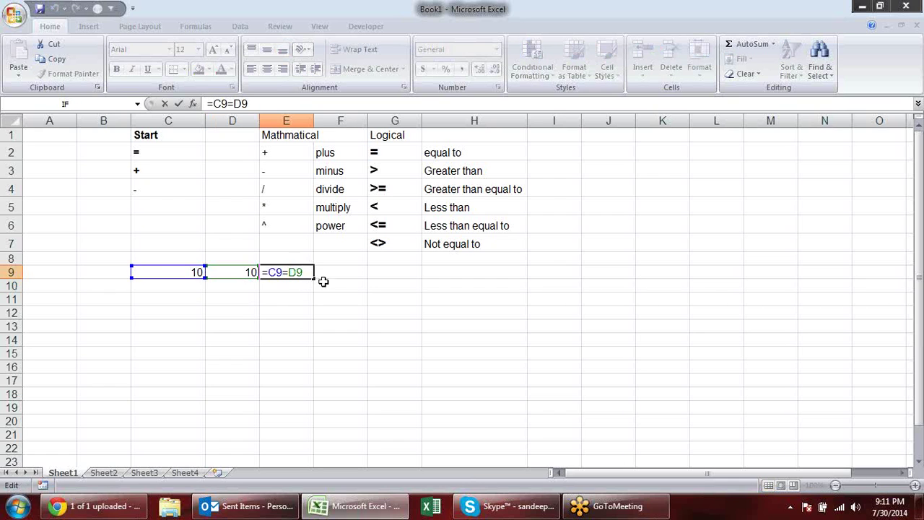
key("BackSpace")
type(">")
key("Return")
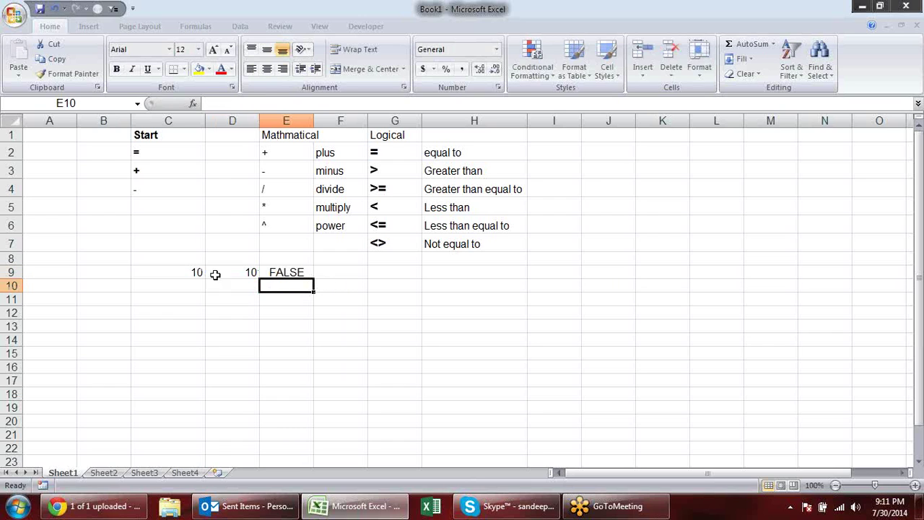
left_click(196, 273)
type("12")
key("Return")
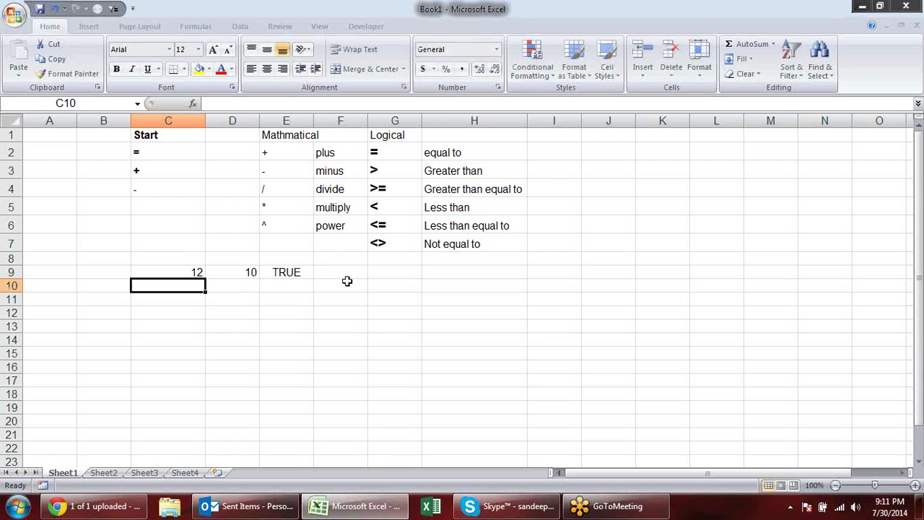
key("Up")
type("10")
key("ctrl+Return")
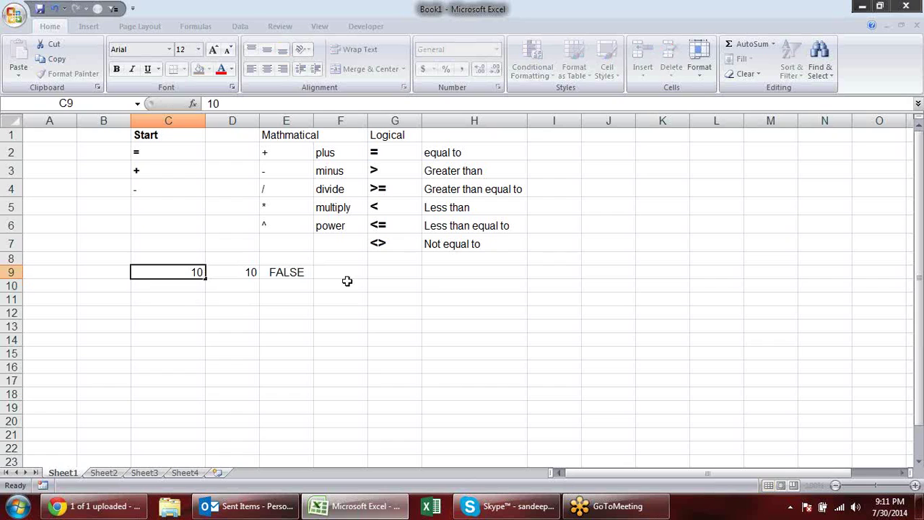
key("Return")
Change E9 to =C9>=D9 and test it with C9 set to 12, then 9.
double_click(305, 272)
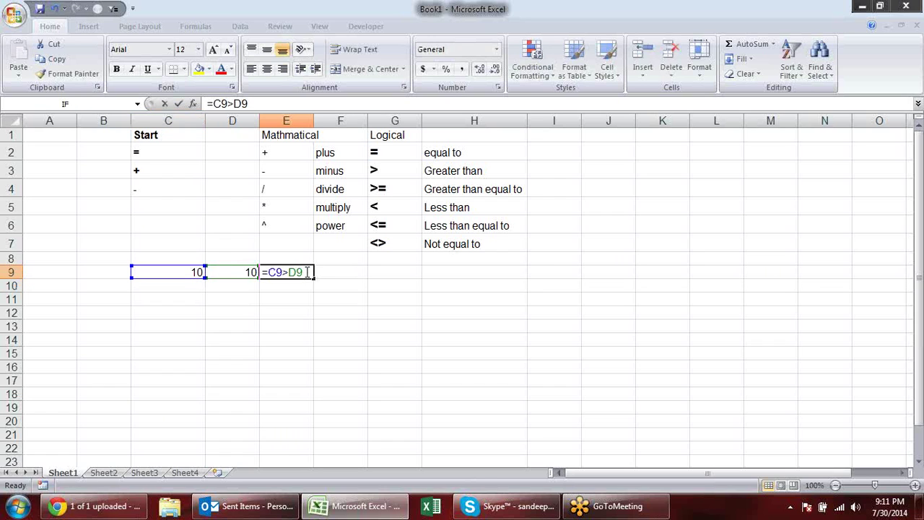
type("=")
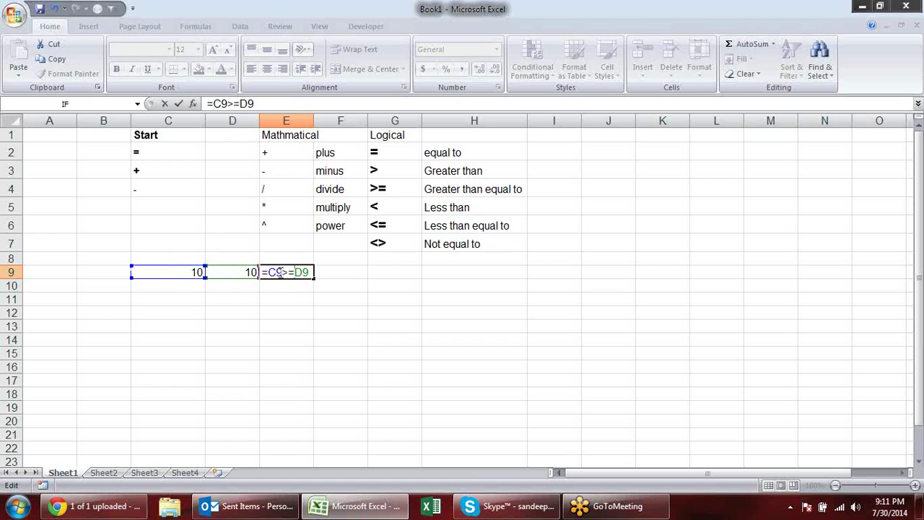
left_click_drag(294, 273, 304, 270)
key("Left")
key("Return")
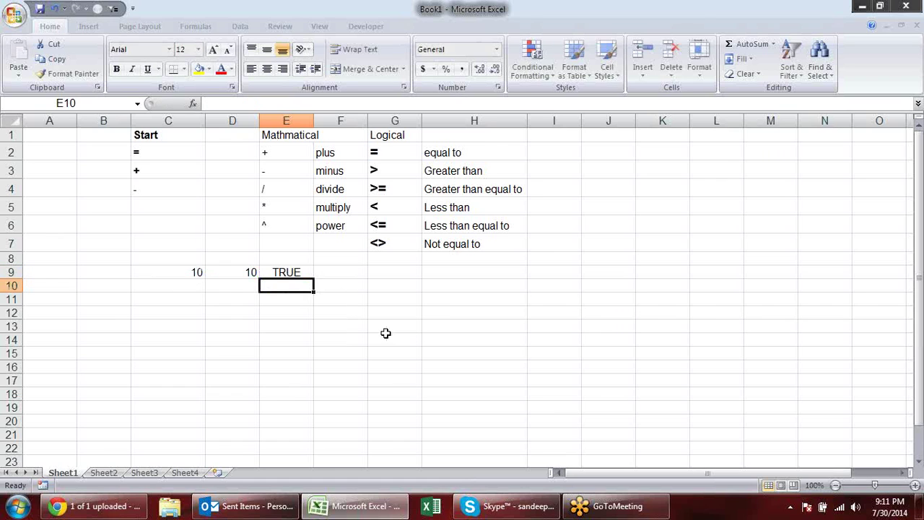
left_click(197, 273)
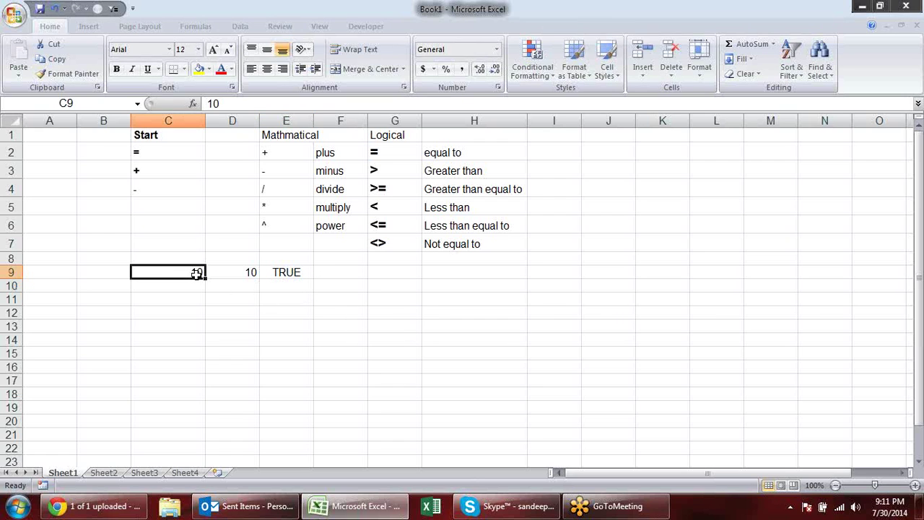
type("12")
key("Return")
left_click(197, 273)
type("9")
key("Return")
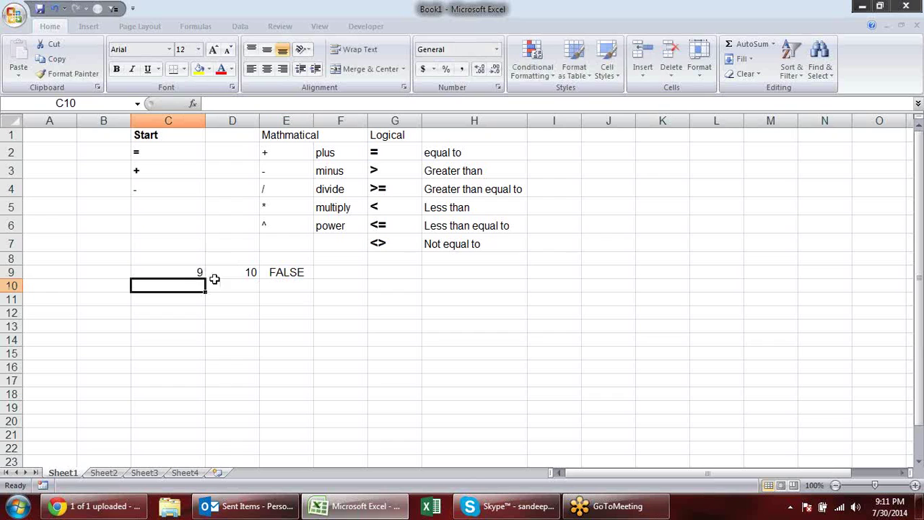
Change E9 to =C9<D9, then to =C9<=D9.
left_click(202, 272)
double_click(289, 272)
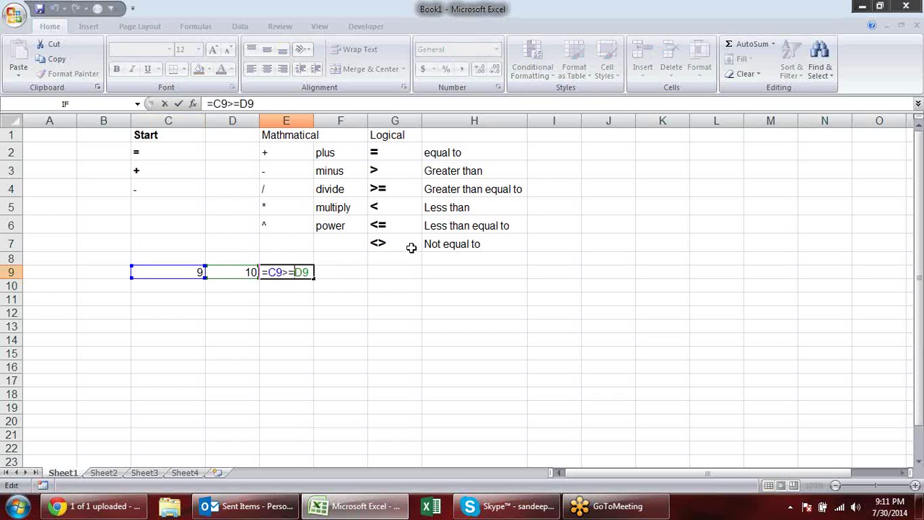
key("BackSpace")
key("BackSpace")
type("<")
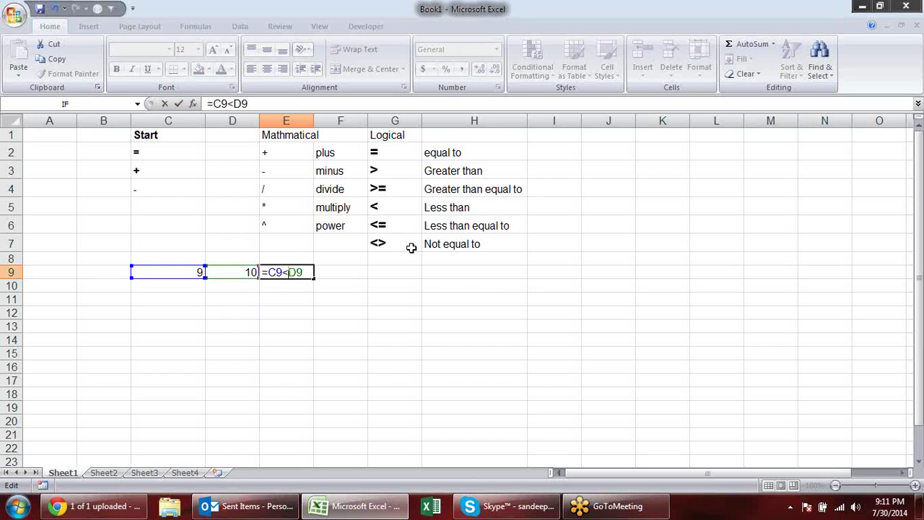
key("Return")
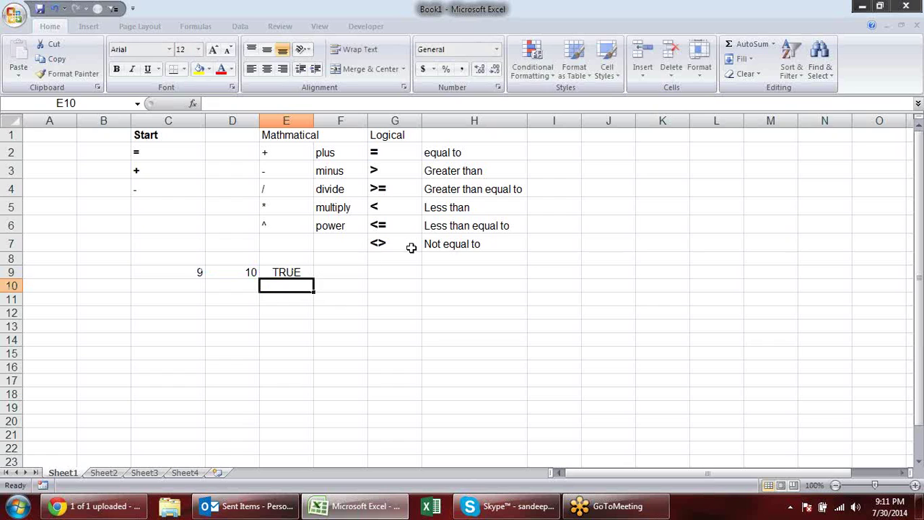
double_click(292, 271)
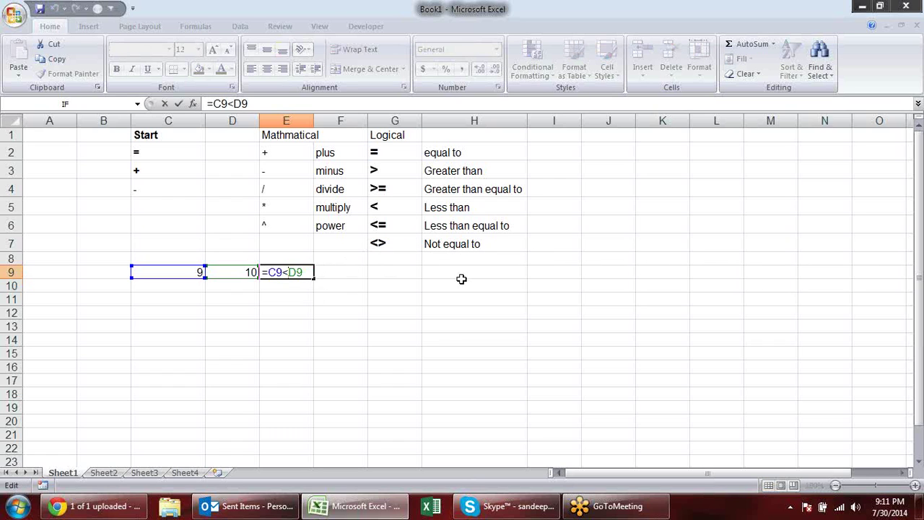
key("Return")
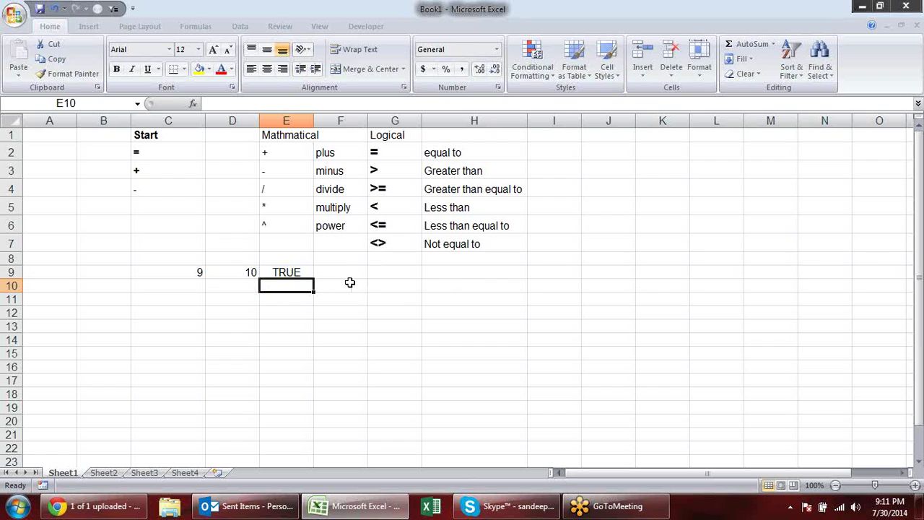
left_click(308, 272)
double_click(308, 271)
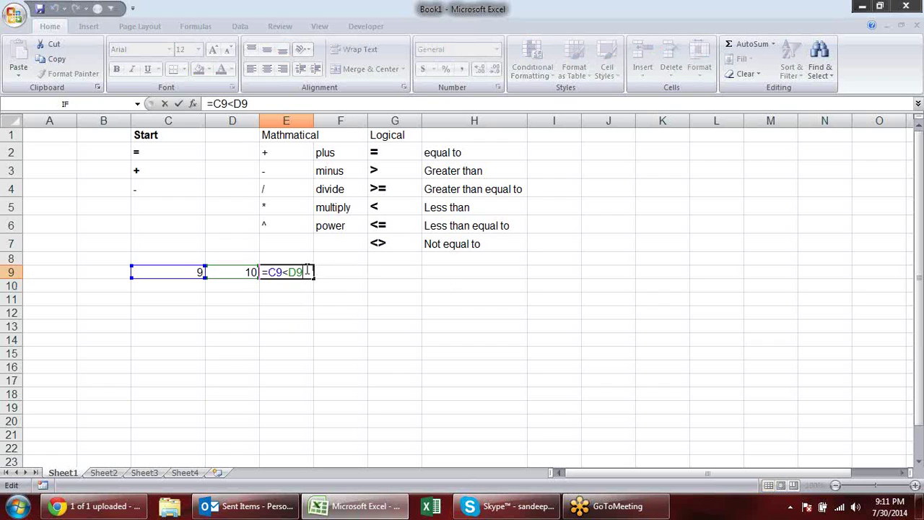
type("=")
key("Return")
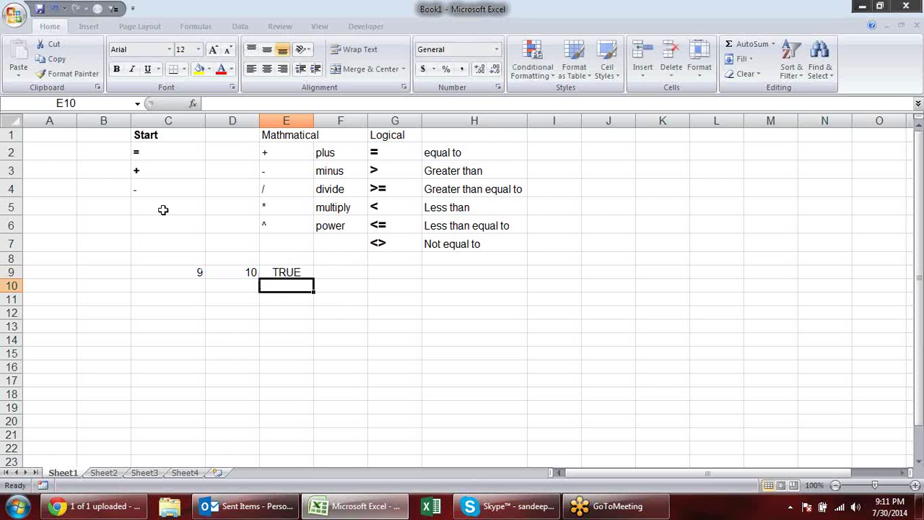
Set C9 to 10, then to 11.
left_click(184, 273)
type("10")
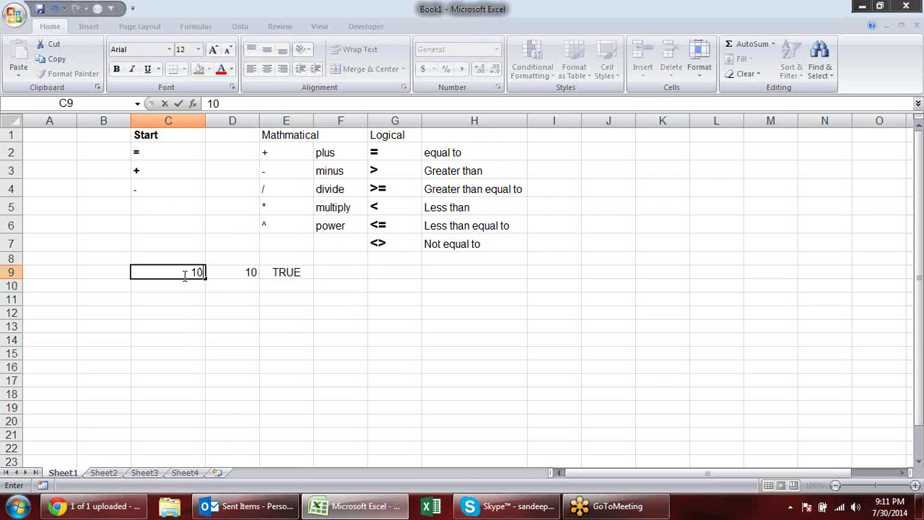
key("Return")
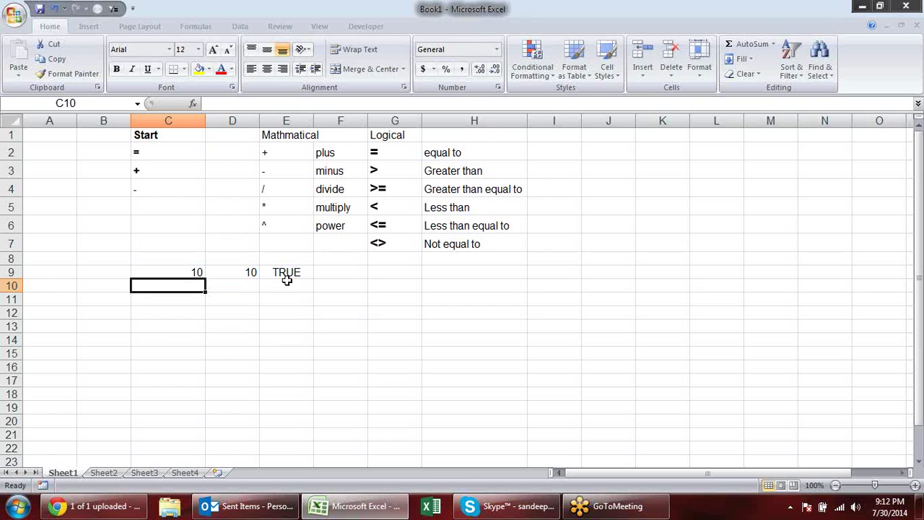
key("Up")
type("11")
key("Return")
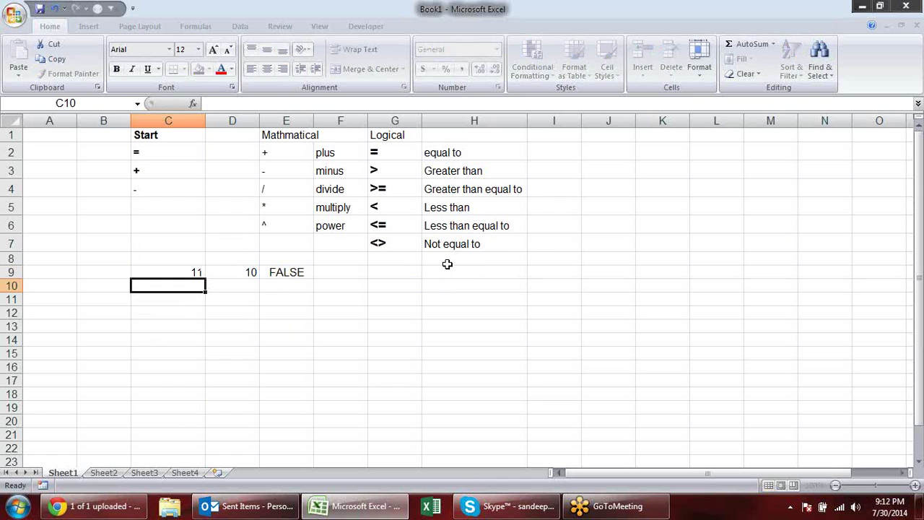
Replace <= with <> so E9 reads =C9<>D9, then select C9:E9.
left_click(300, 276)
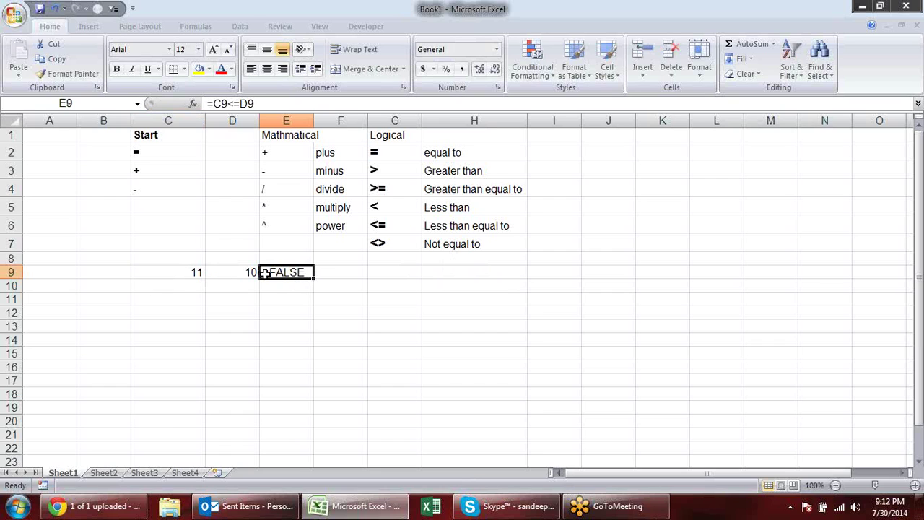
double_click(291, 273)
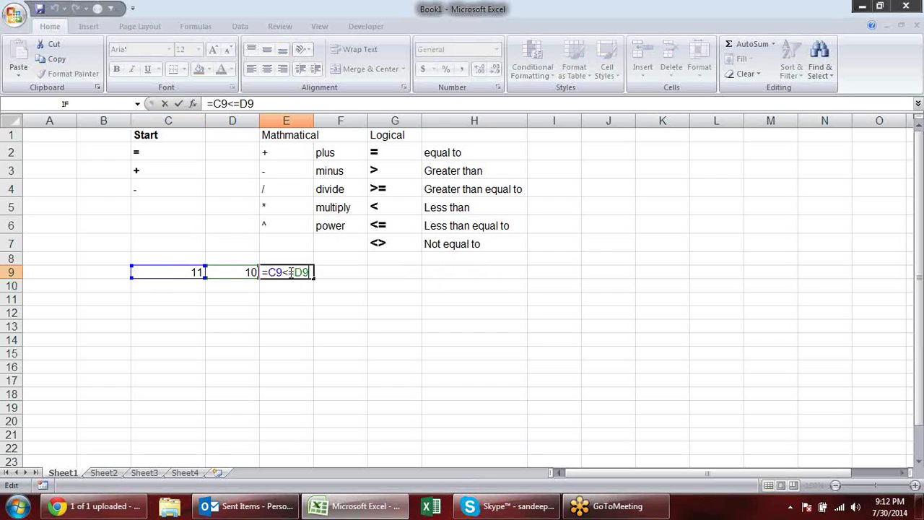
left_click_drag(293, 272, 283, 272)
type("<>")
left_click_drag(286, 272, 281, 272)
left_click(288, 272)
key("Return")
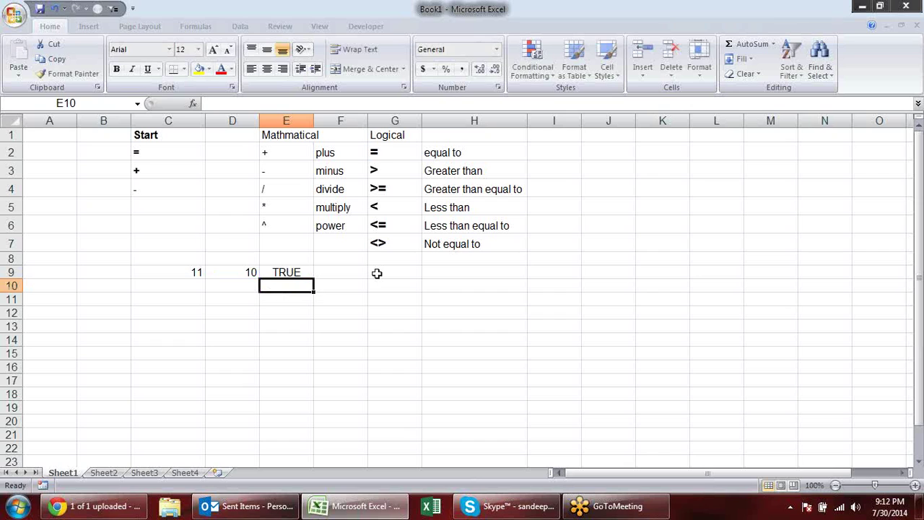
key("Up")
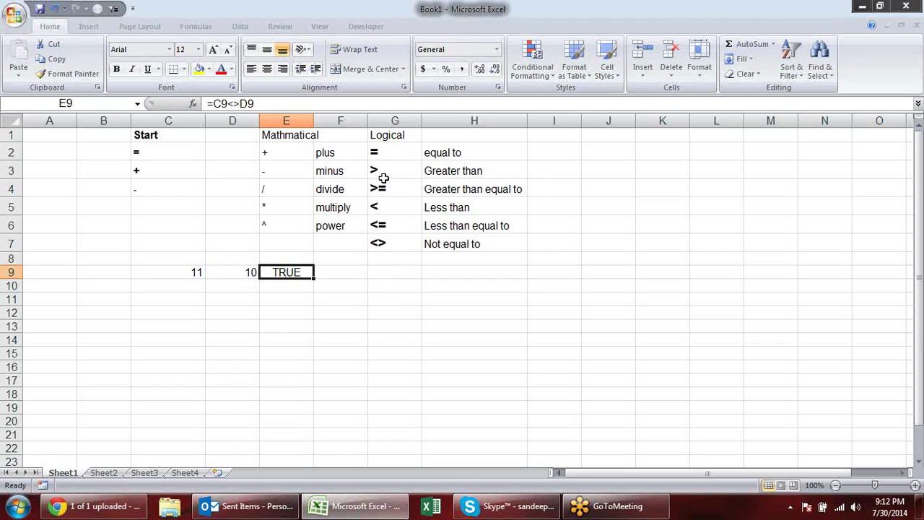
double_click(304, 274)
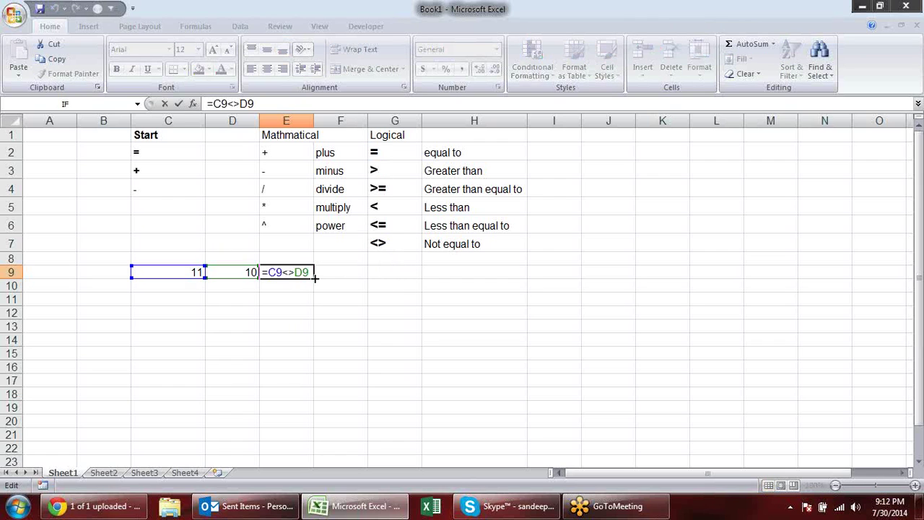
left_click(341, 282)
mouse_move(186, 268)
left_mouse_down()
mouse_move(314, 266)
mouse_move(291, 275)
left_mouse_up()
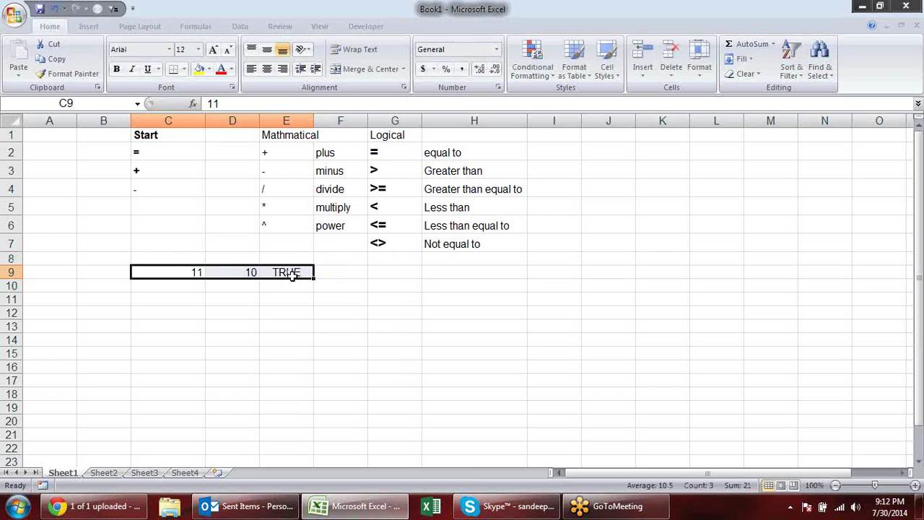
Clear row 9 and add a 'Concatenate' heading in I1 with '&' below it.
key("Delete")
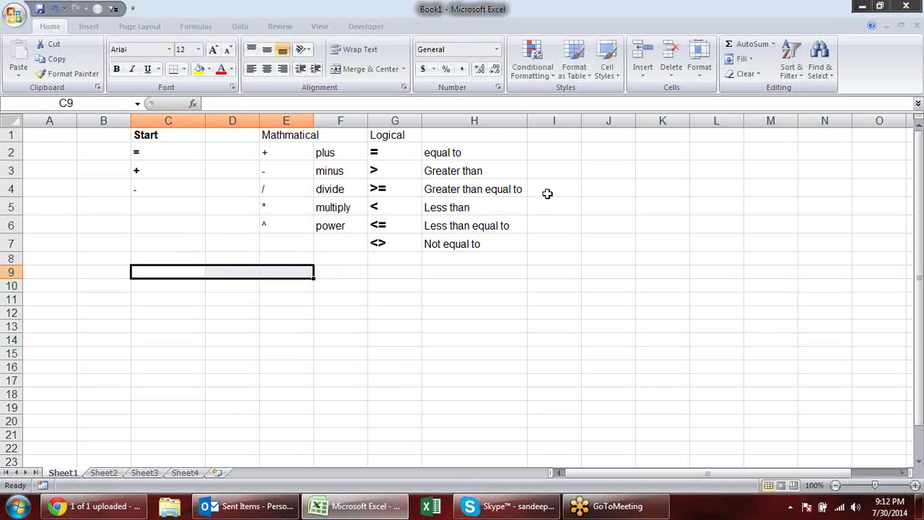
left_click(573, 135)
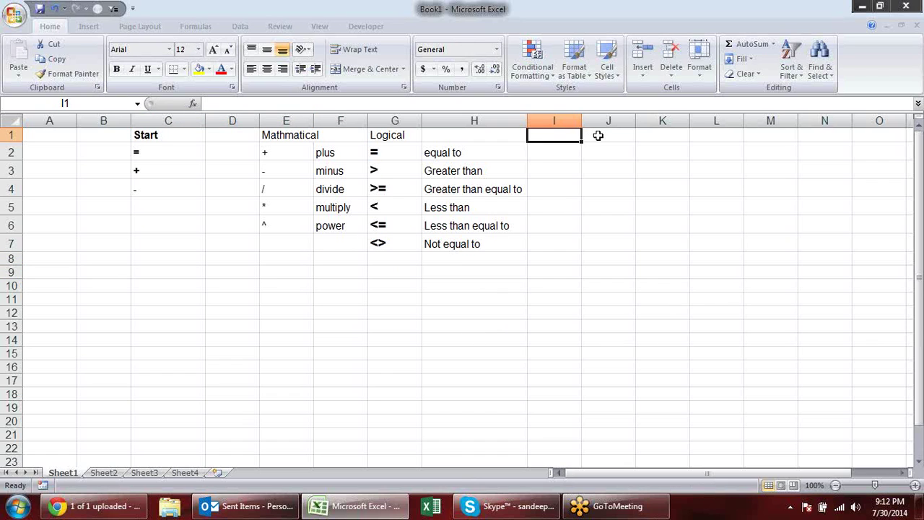
type("Concatenate")
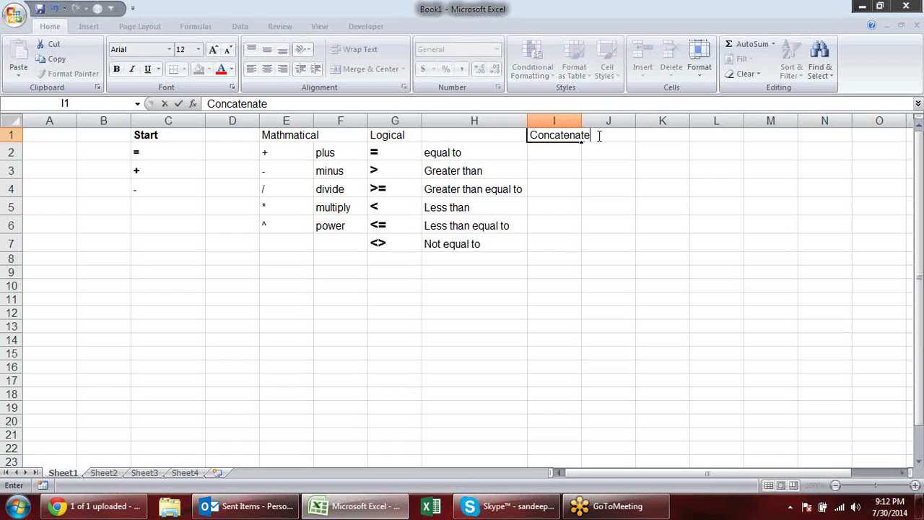
key("Return")
type("&")
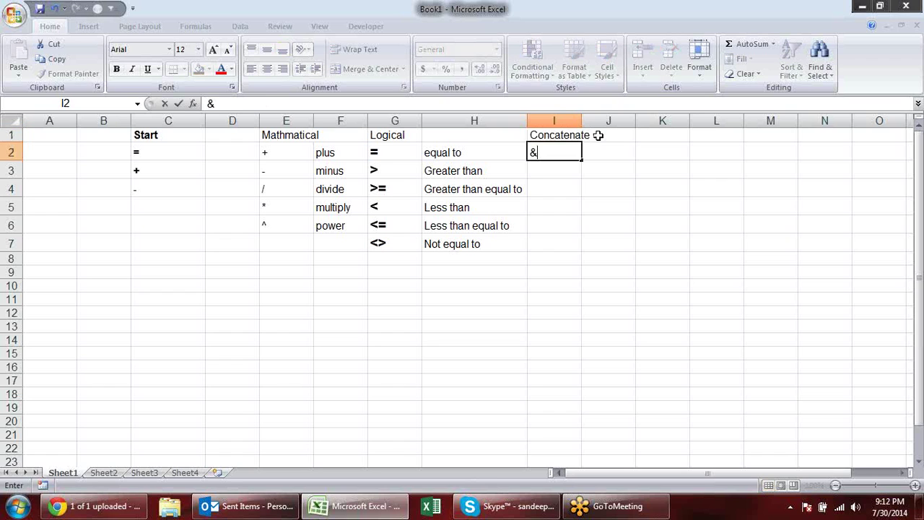
key("Return")
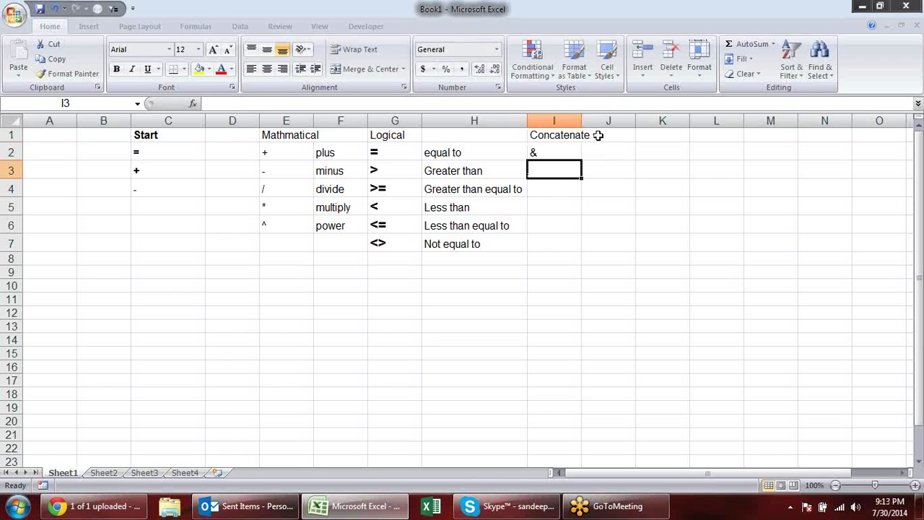
Enter a first name in D8 and a surname in E8, and widen column F.
left_click(220, 260)
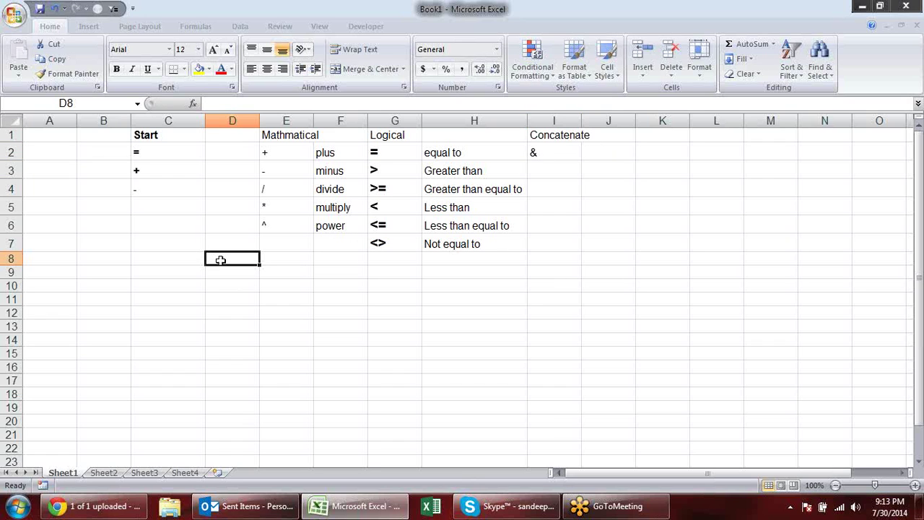
type("Sandeep")
key("Tab")
type("Singh")
key("Tab")
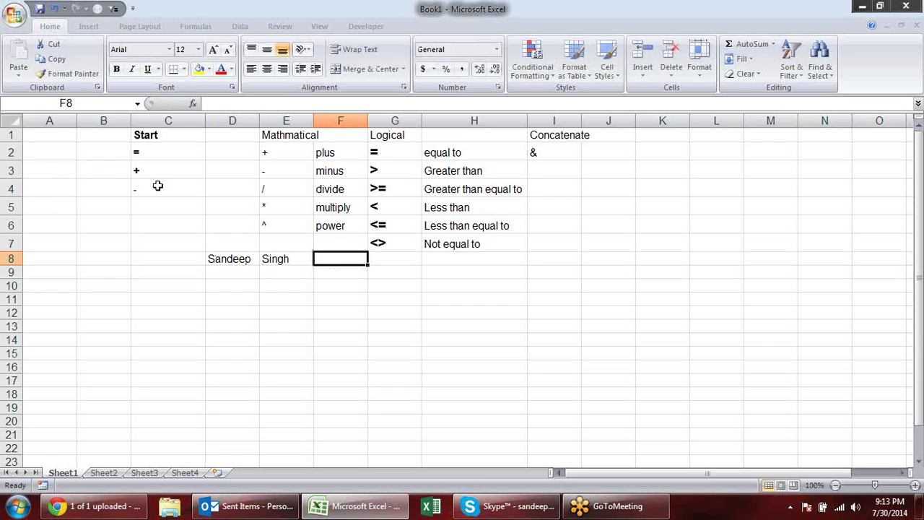
left_click_drag(368, 120, 386, 122)
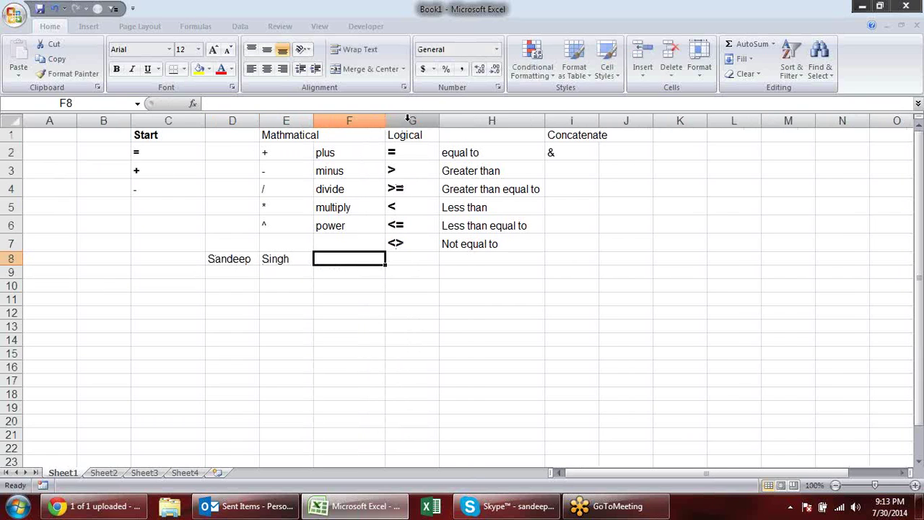
Enter =D8&E8 in F8 and widen column F to fit the result.
type("=")
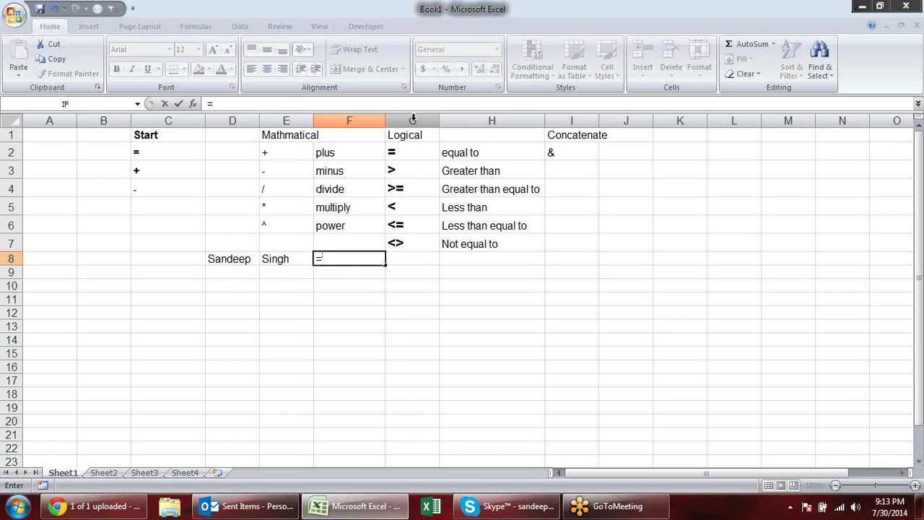
left_click(244, 259)
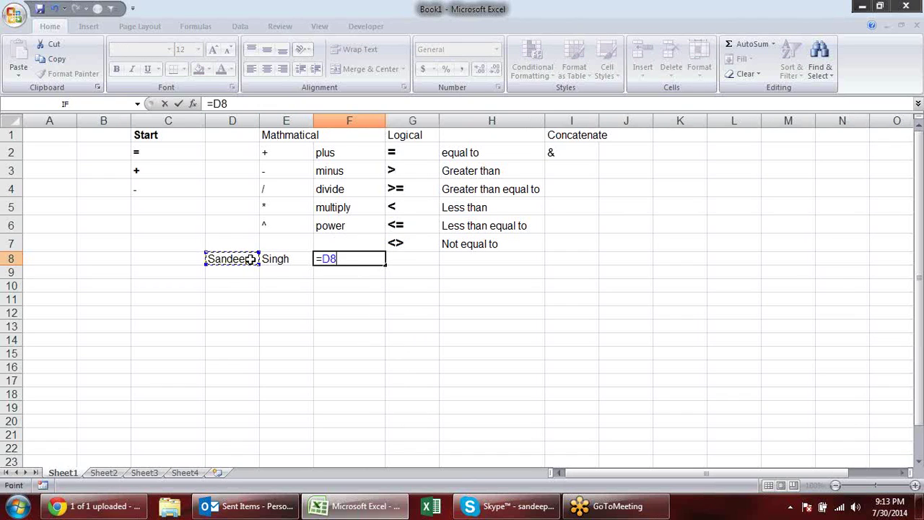
type("&")
left_click(294, 262)
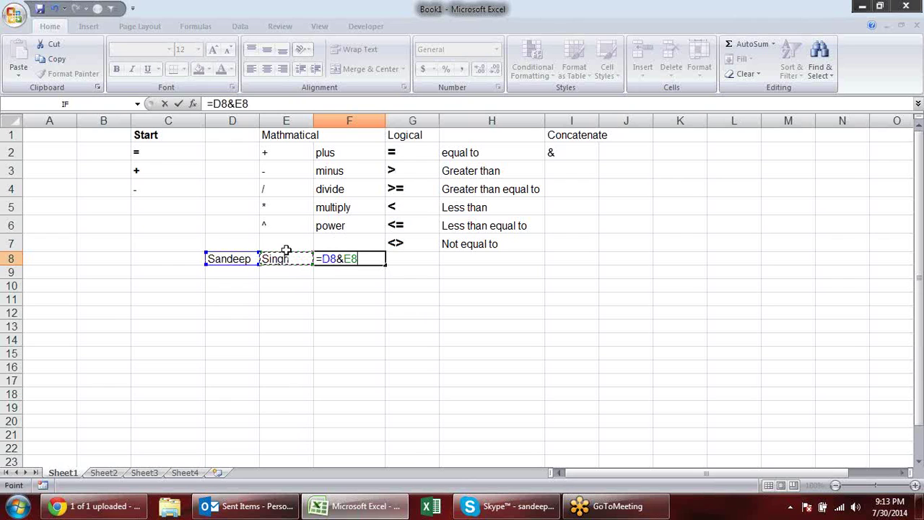
key("Return")
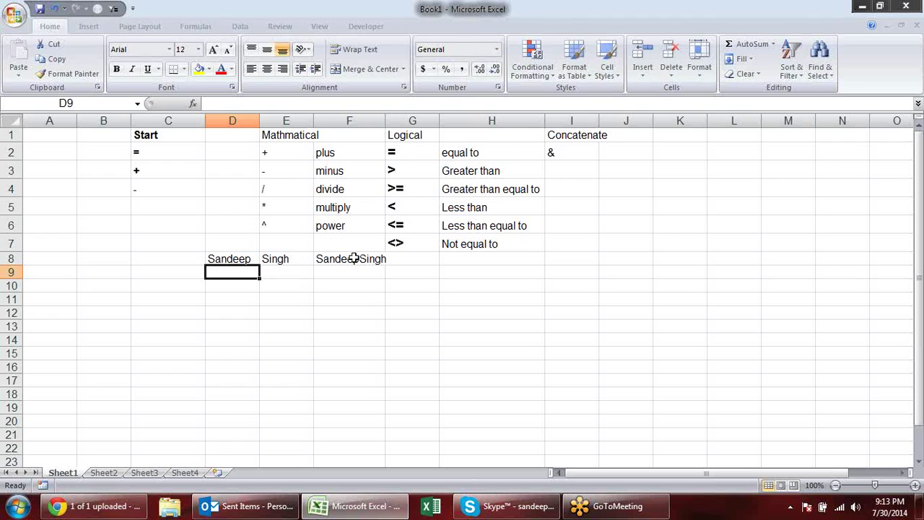
left_click(354, 259)
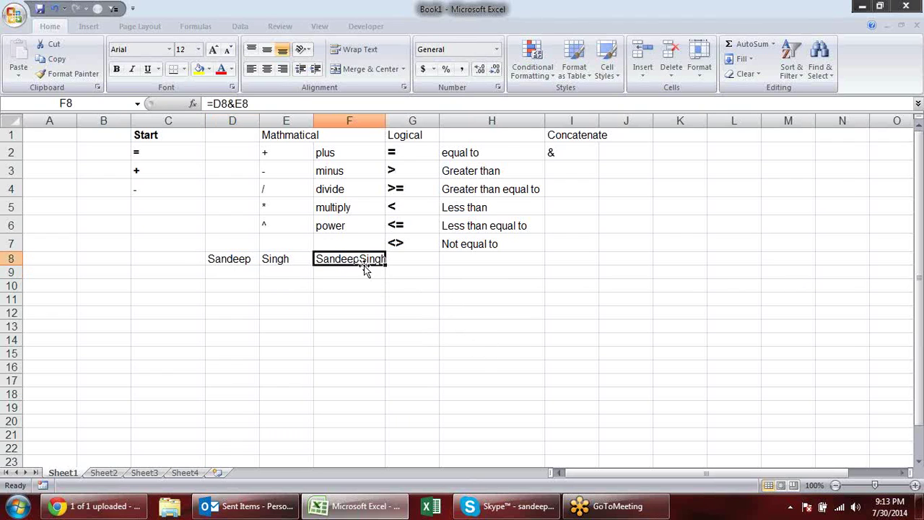
left_click_drag(385, 120, 409, 121)
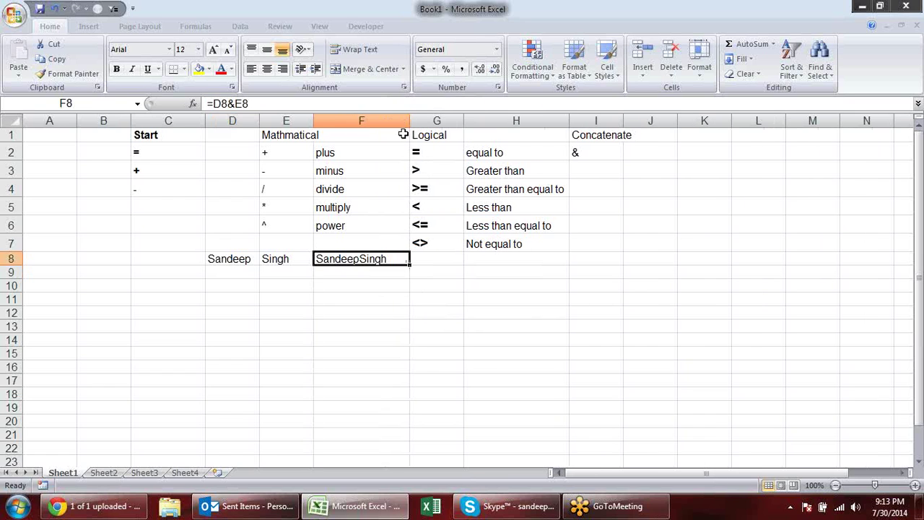
Insert a quoted middle name between D8 and E8 in the F8 formula.
double_click(388, 258)
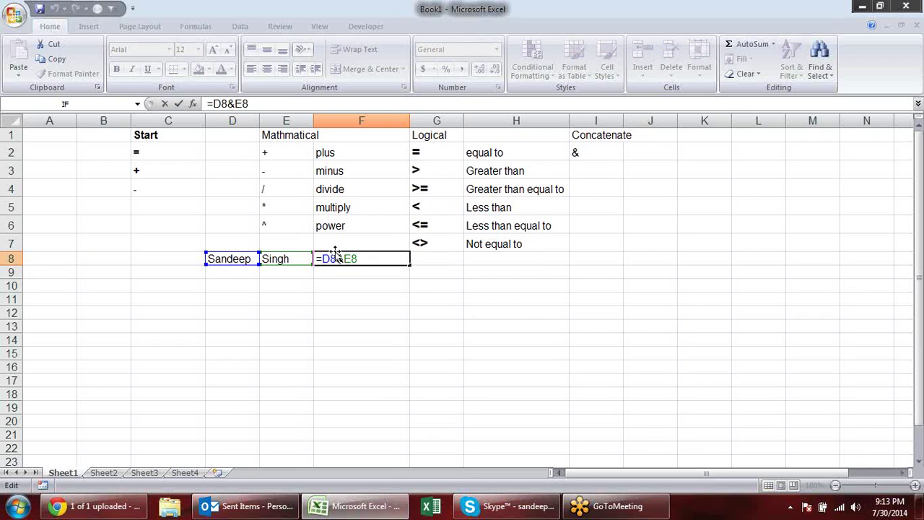
left_click(344, 258)
type("\"")
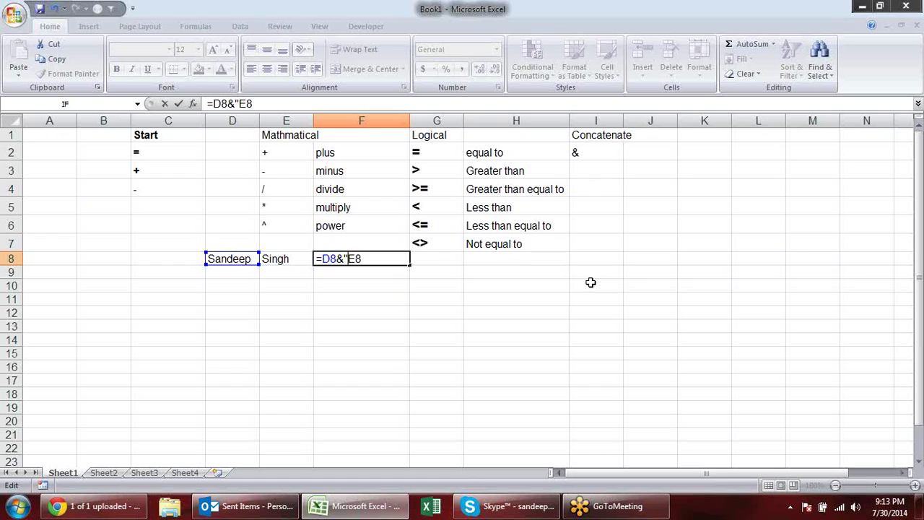
type("Kumar")
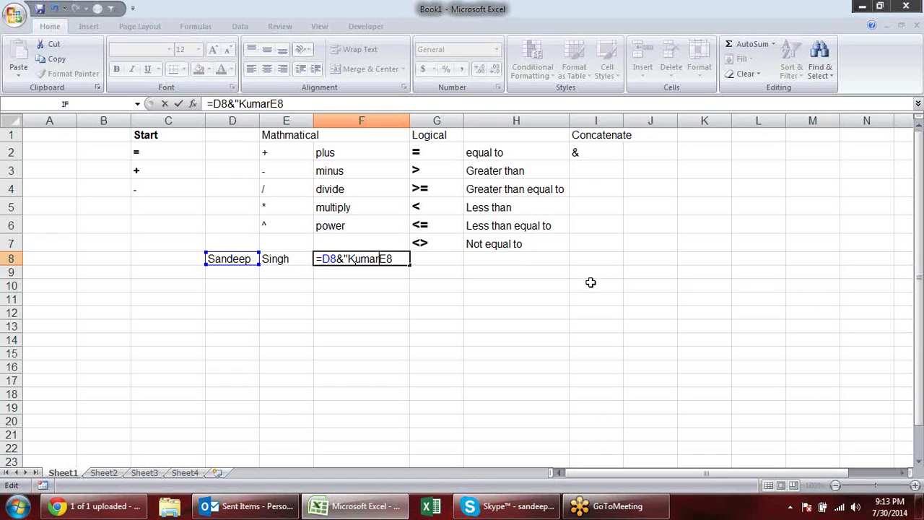
type("\"")
type("&")
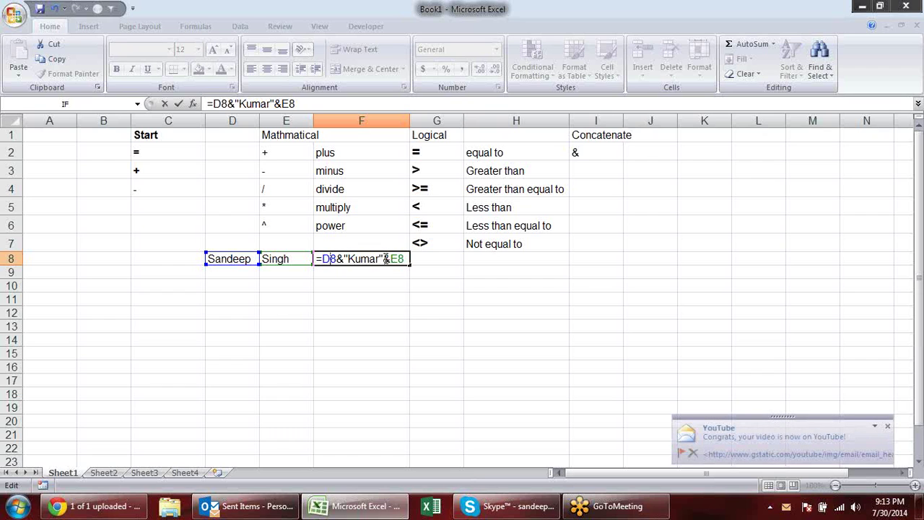
key("Return")
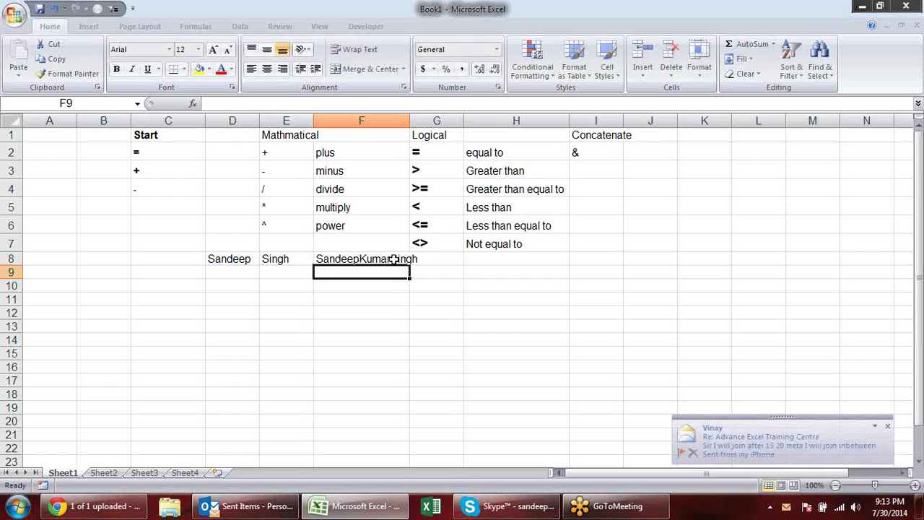
Add spaces around the middle name, then delete it, leaving =D8&" "&E8.
double_click(395, 260)
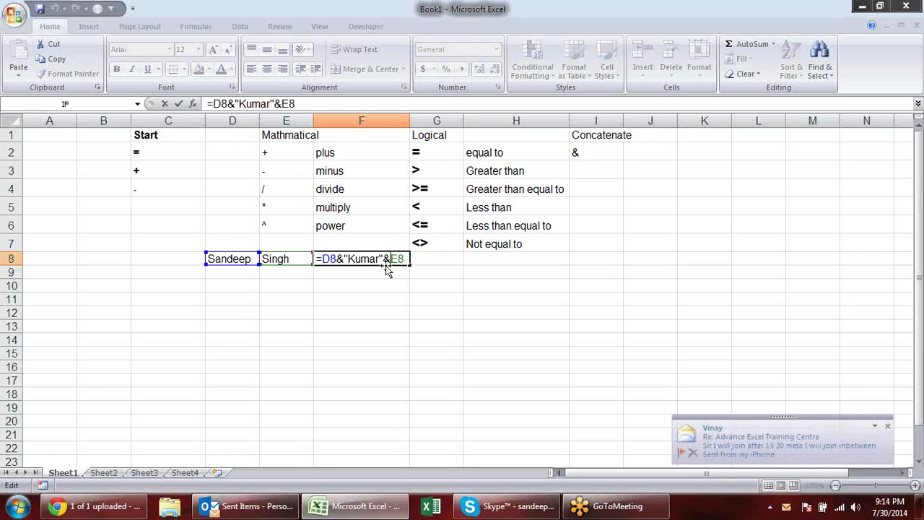
left_click(347, 258)
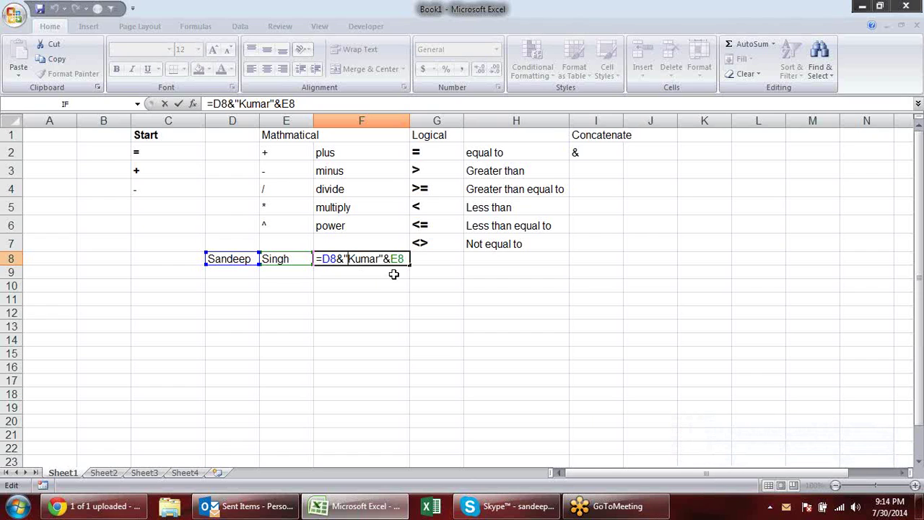
left_click(384, 258)
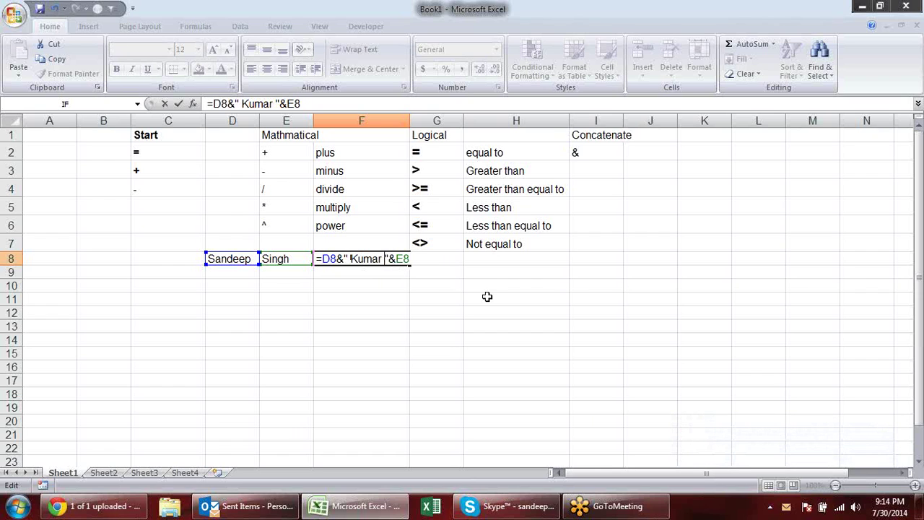
key("Return")
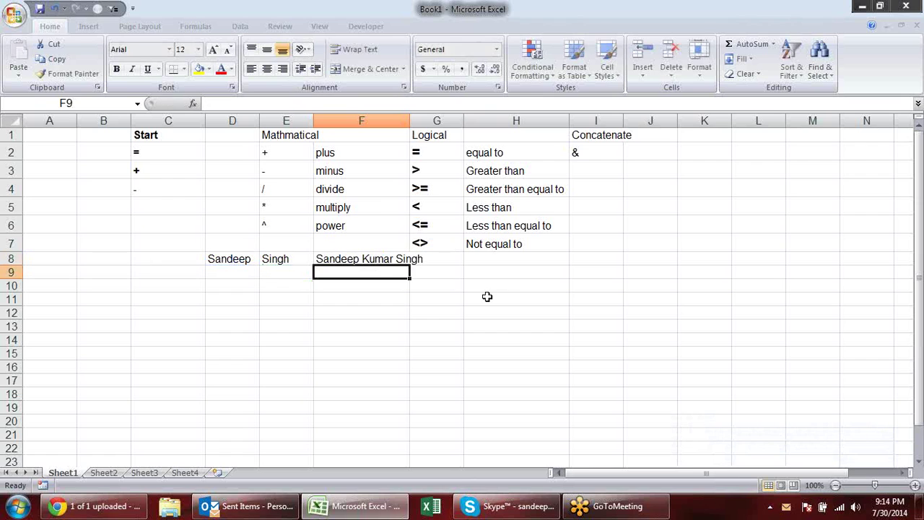
double_click(391, 259)
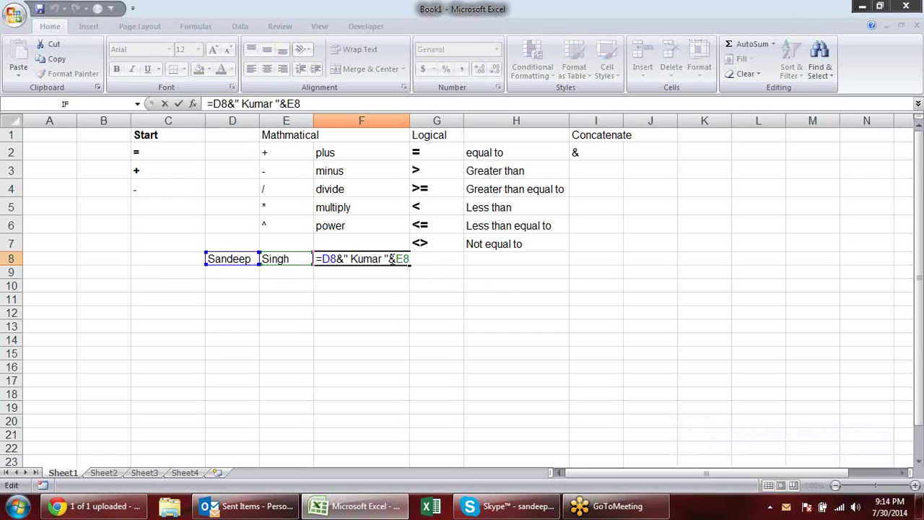
left_click_drag(382, 259, 351, 258)
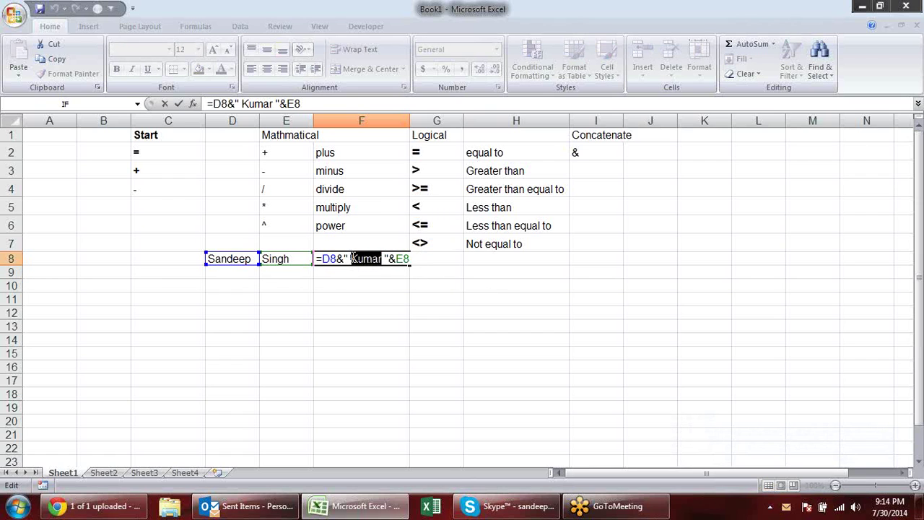
key("Delete")
key("Delete")
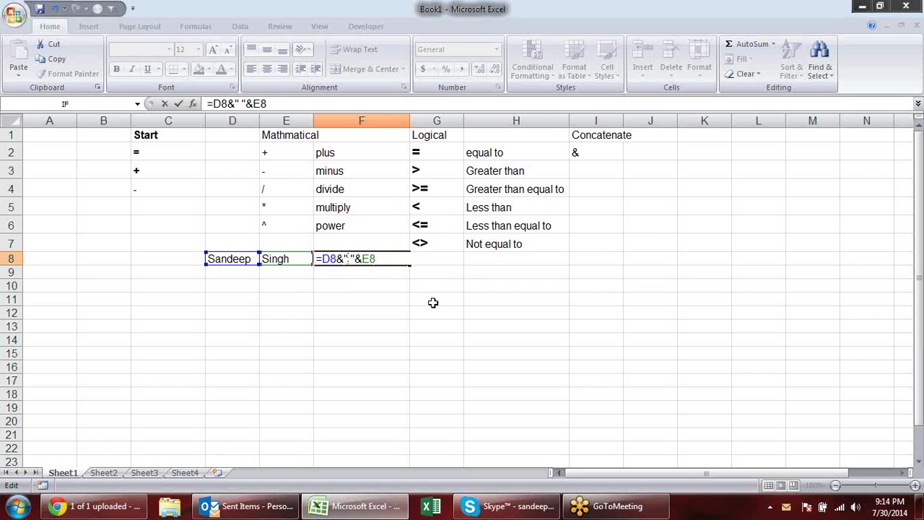
key("Return")
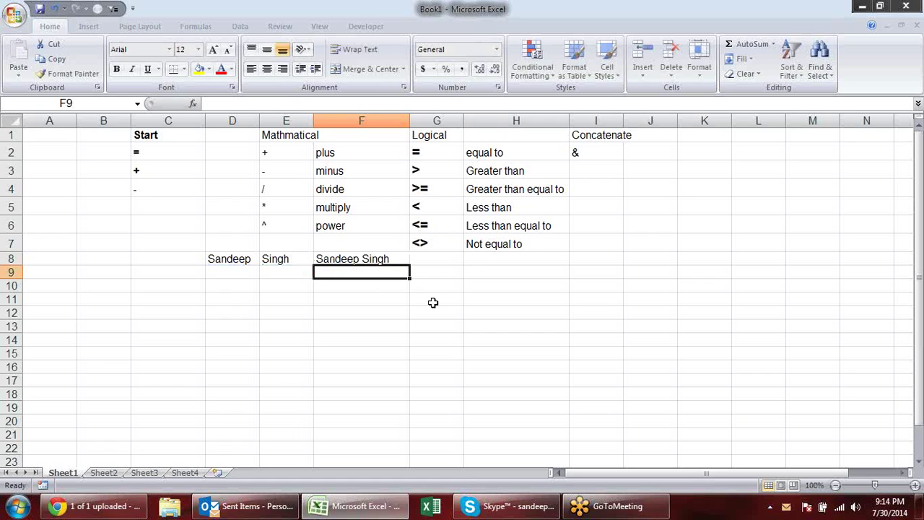
left_click(603, 154)
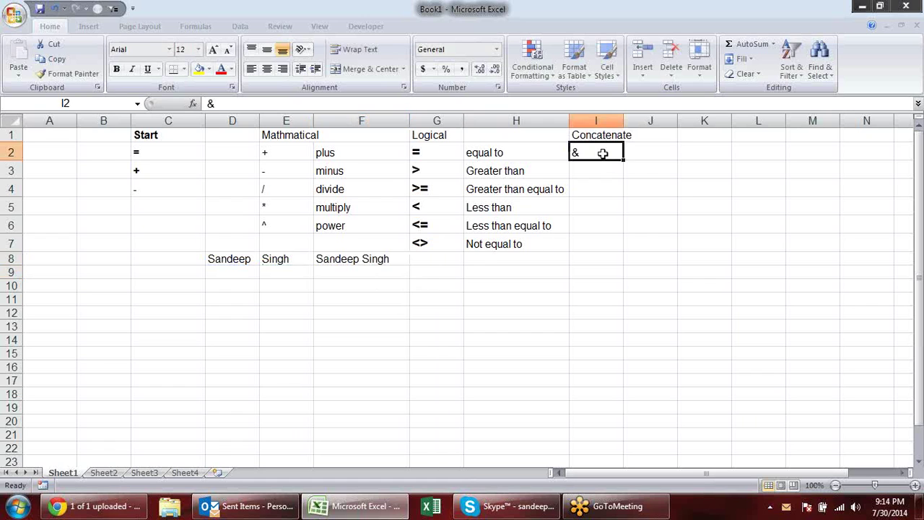
left_click(243, 259)
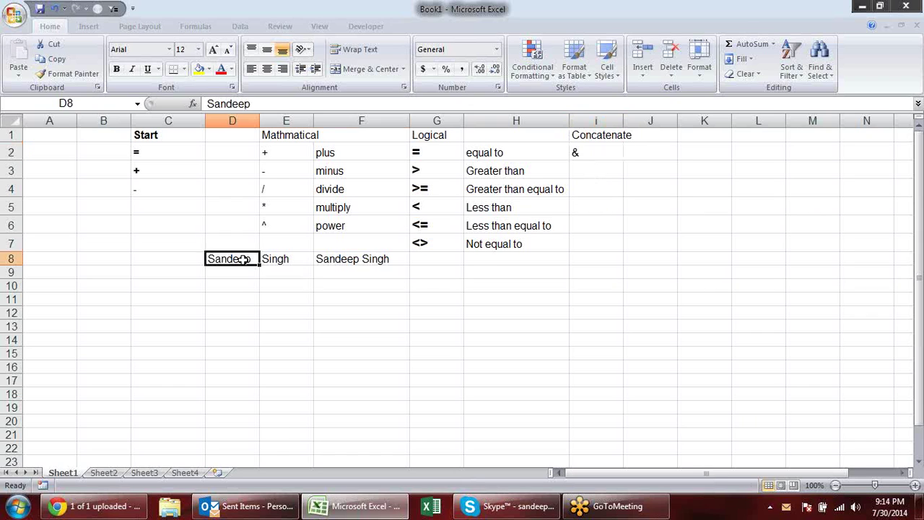
left_click_drag(244, 260, 361, 260)
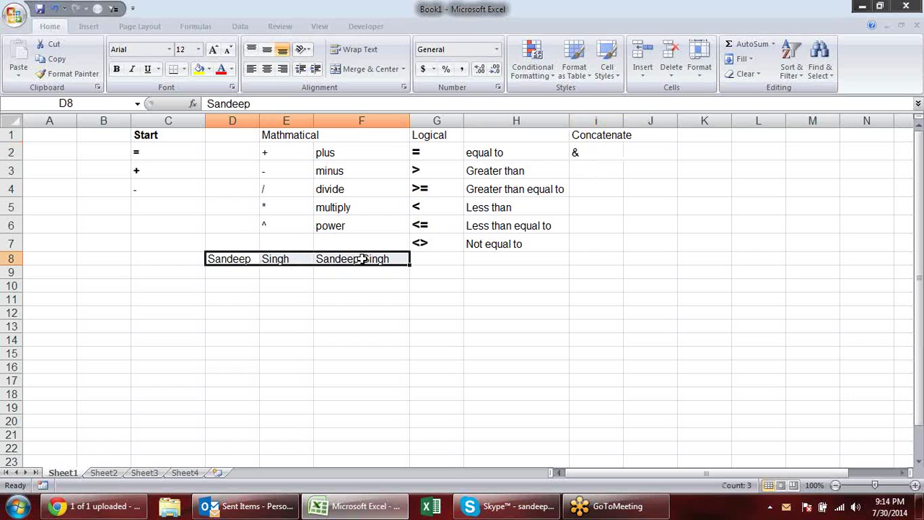
key("Delete")
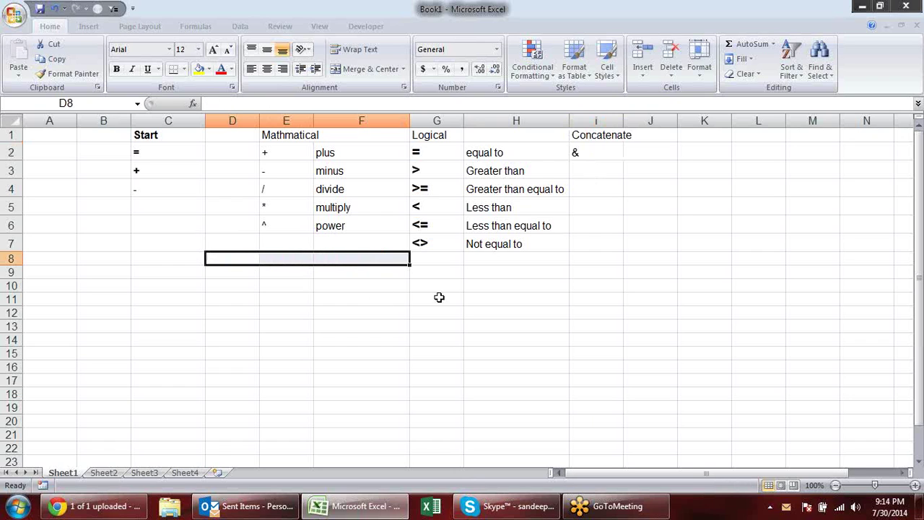
left_click(439, 297)
left_click(565, 285)
left_click(336, 275)
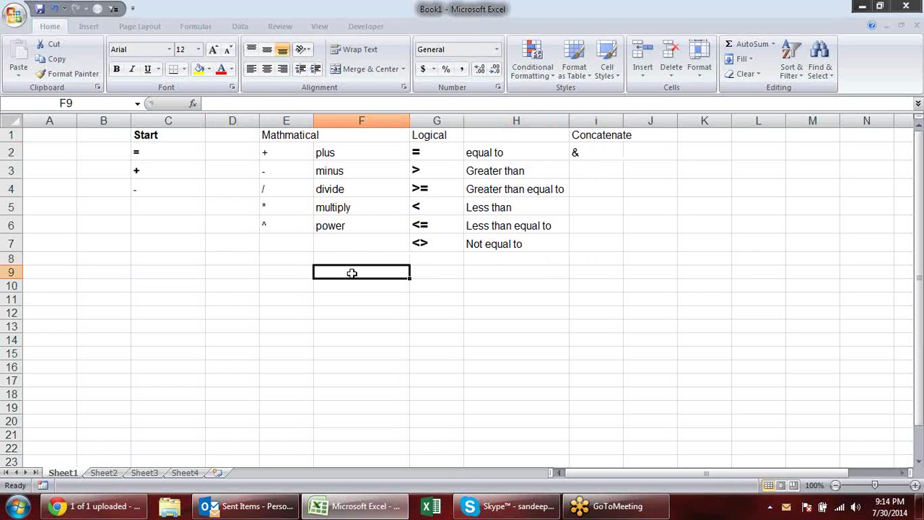
left_click(86, 29)
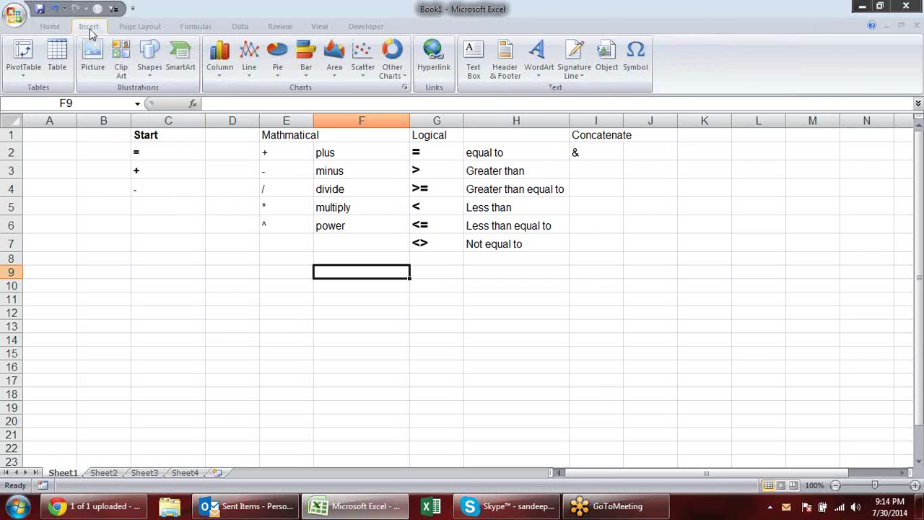
left_click(187, 29)
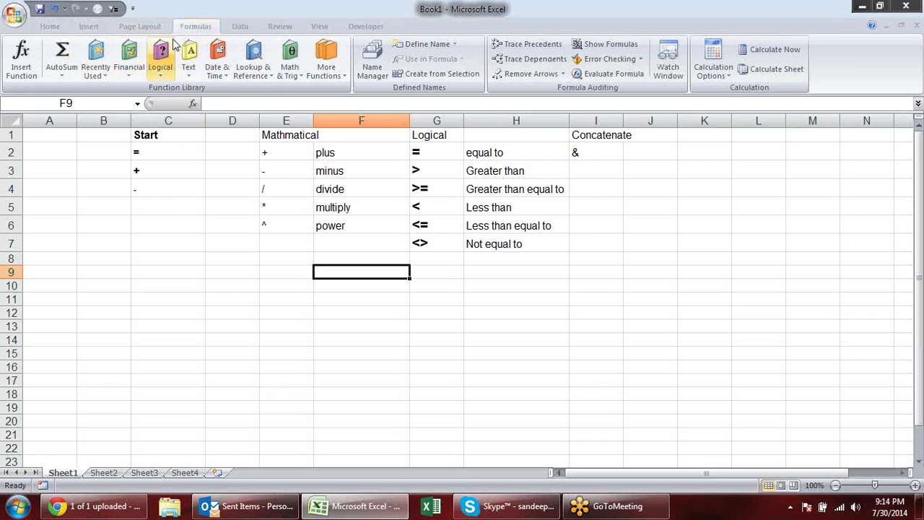
left_click(164, 72)
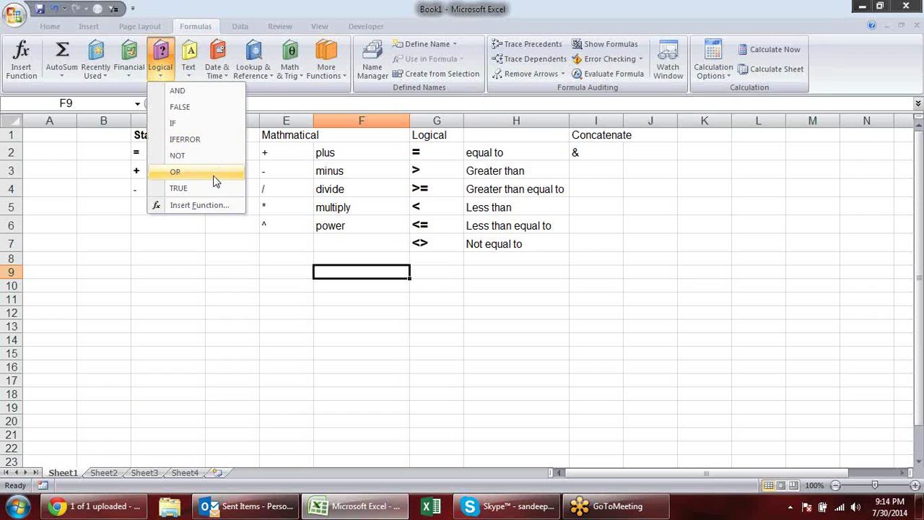
key("Escape")
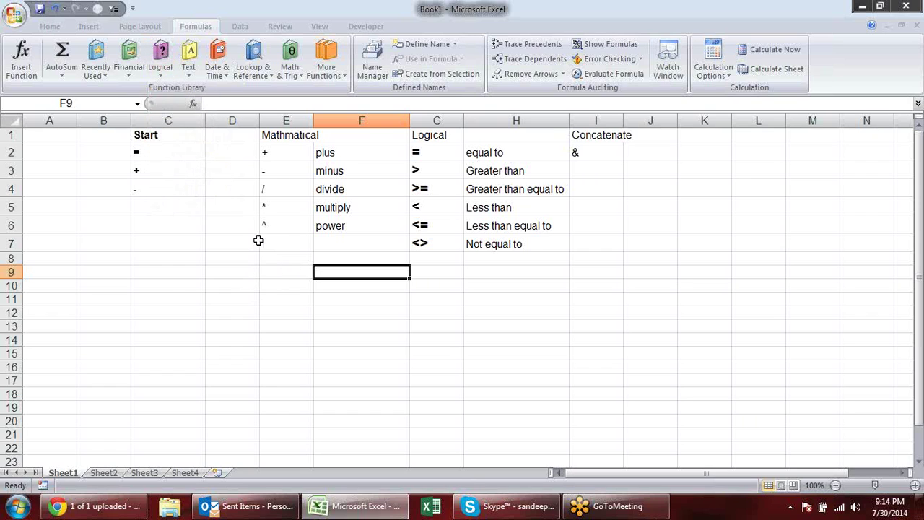
left_click(147, 273)
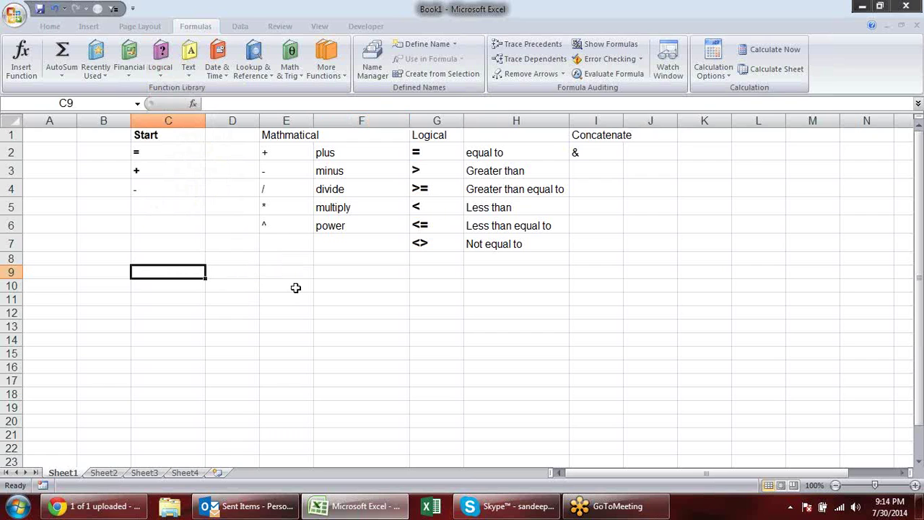
Try IFERROR, then IF from the function suggestions in C9, and cancel the formula.
type("=")
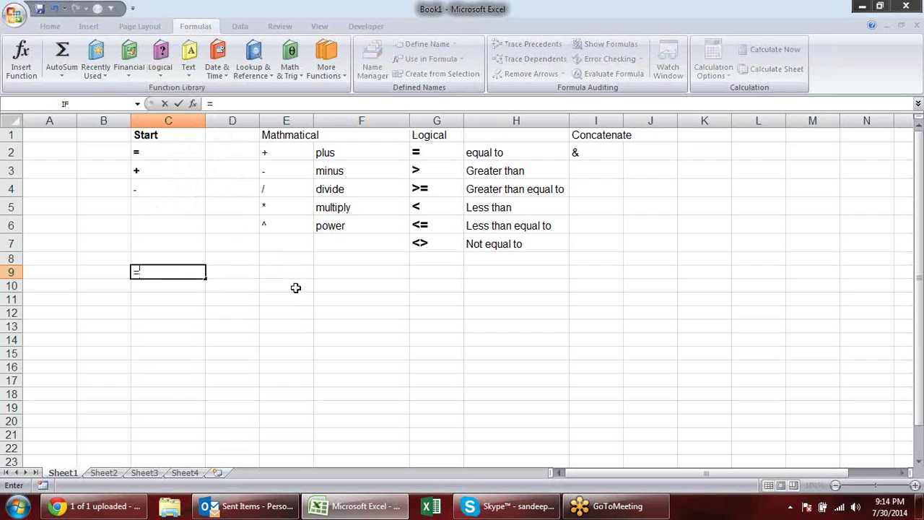
type("i")
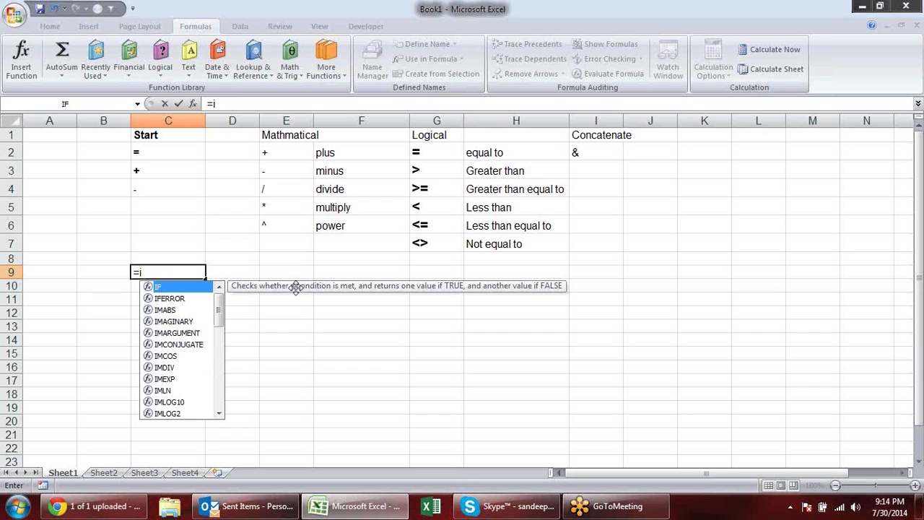
key("Down")
key("Down")
key("Down")
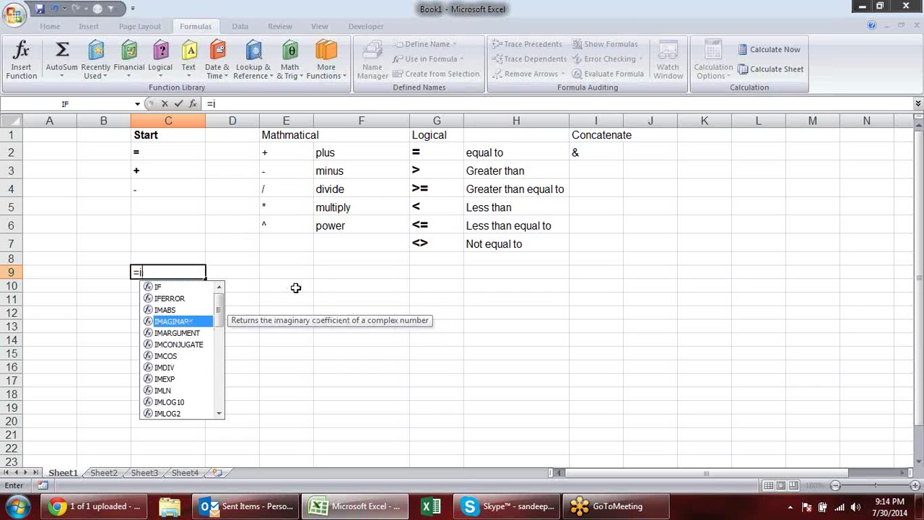
key("Down")
key("Down")
key("Up")
key("Up")
key("Up")
key("Up")
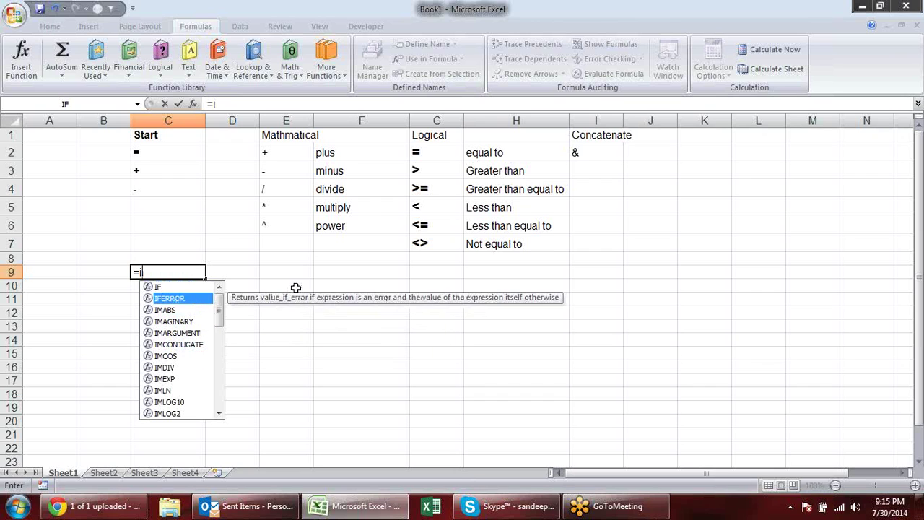
key("Up")
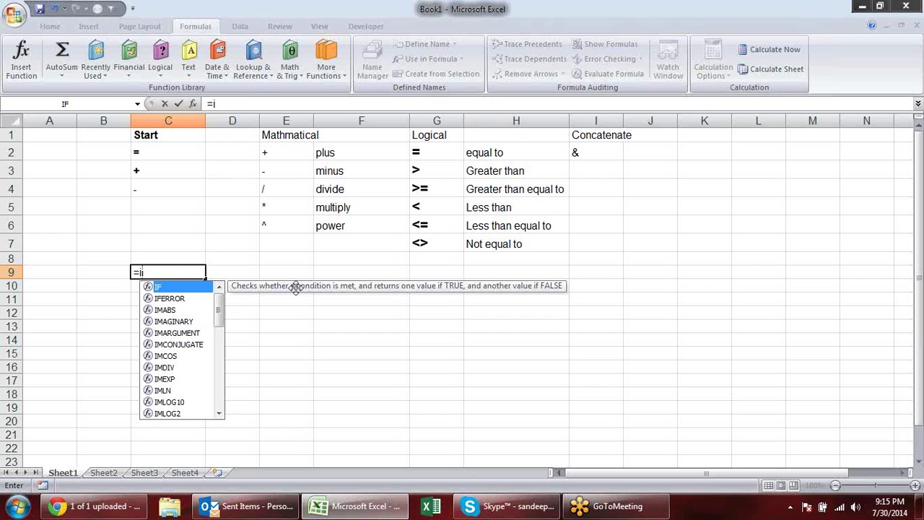
key("Down")
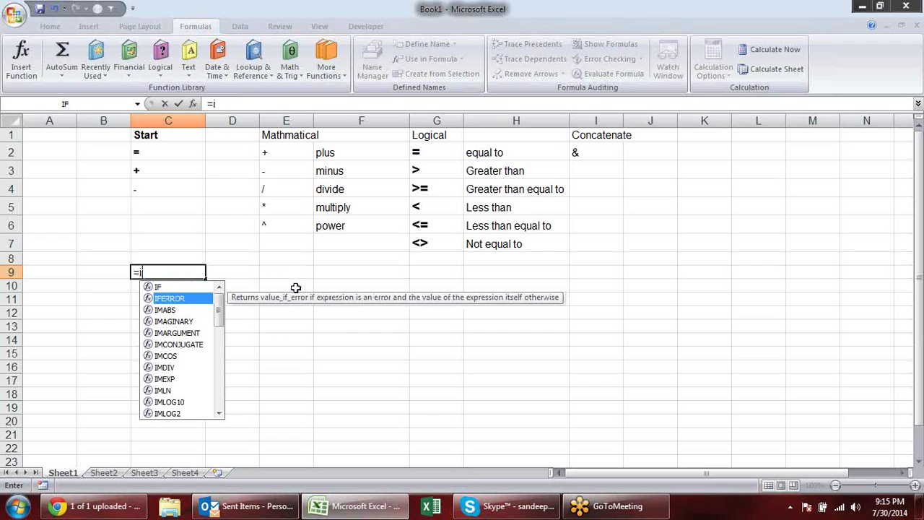
key("Tab")
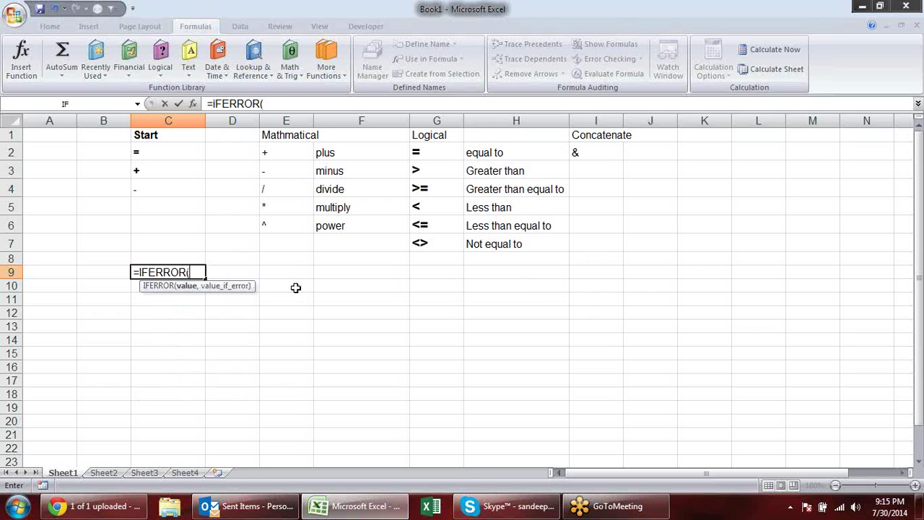
key("BackSpace")
key("BackSpace")
key("BackSpace")
key("BackSpace")
key("BackSpace")
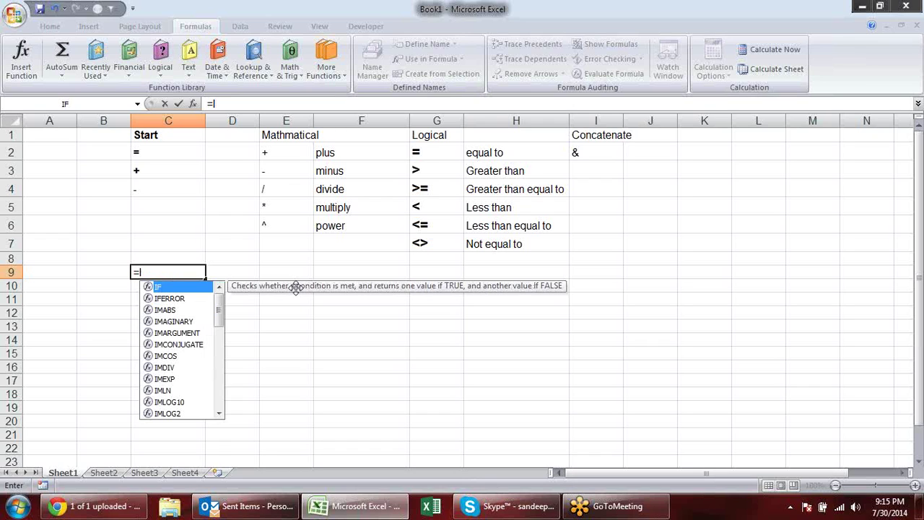
type("F(")
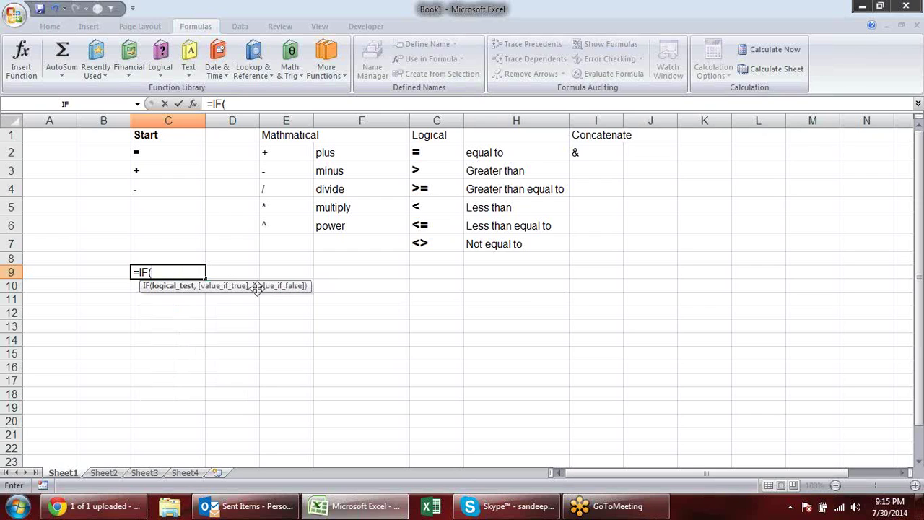
left_click_drag(227, 288, 221, 302)
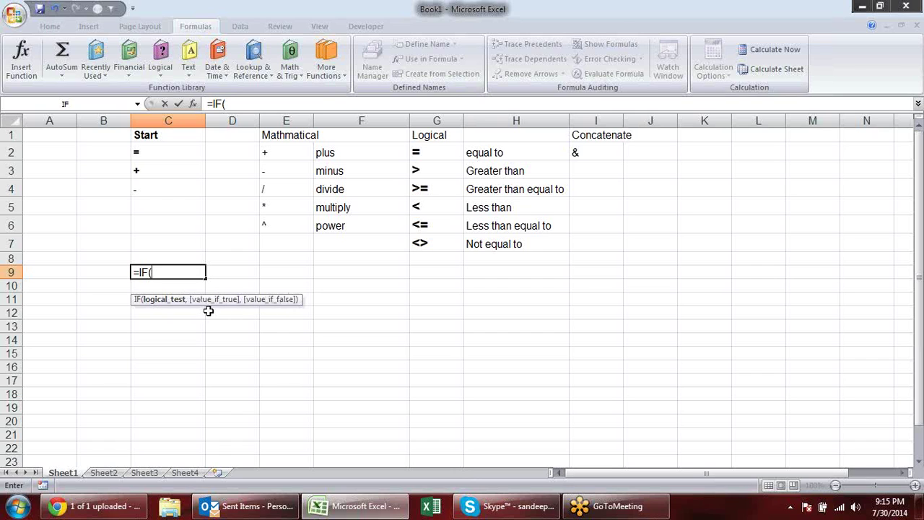
key("Escape")
Enter 10 in C9 and 20 in D9.
type("10")
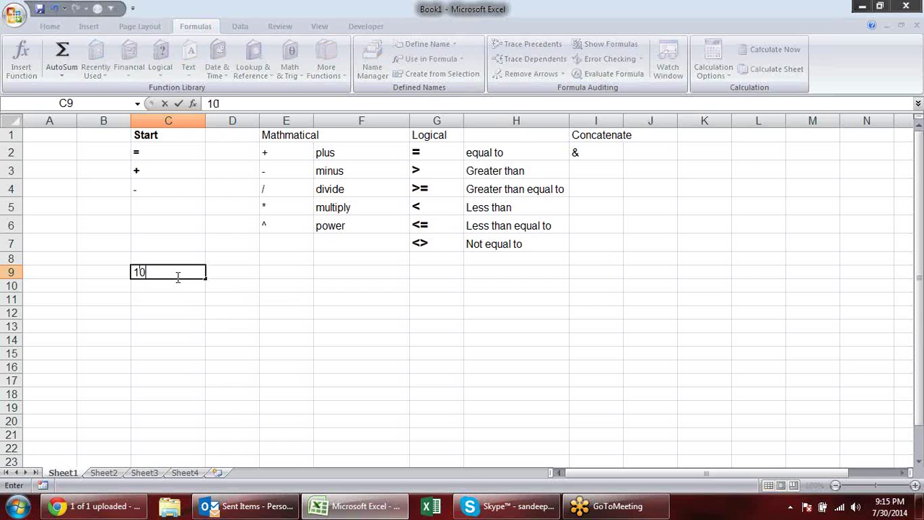
key("Tab")
type("20")
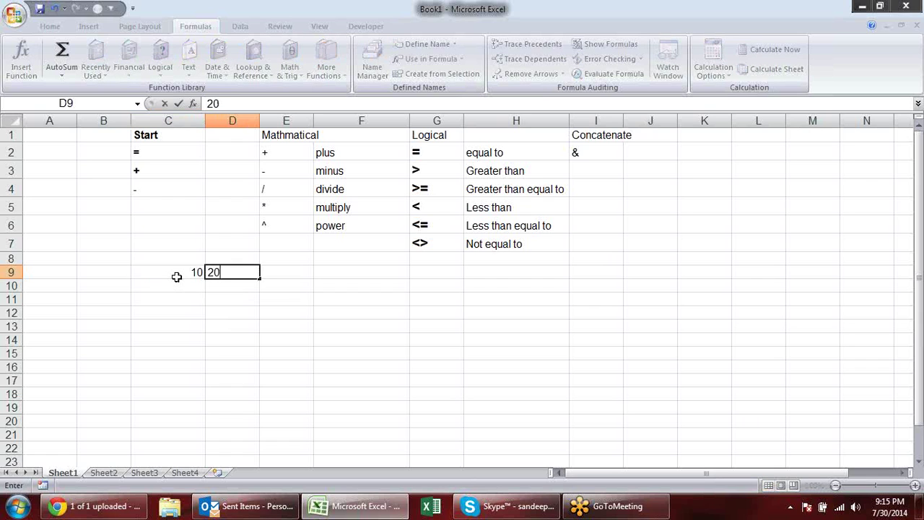
key("Tab")
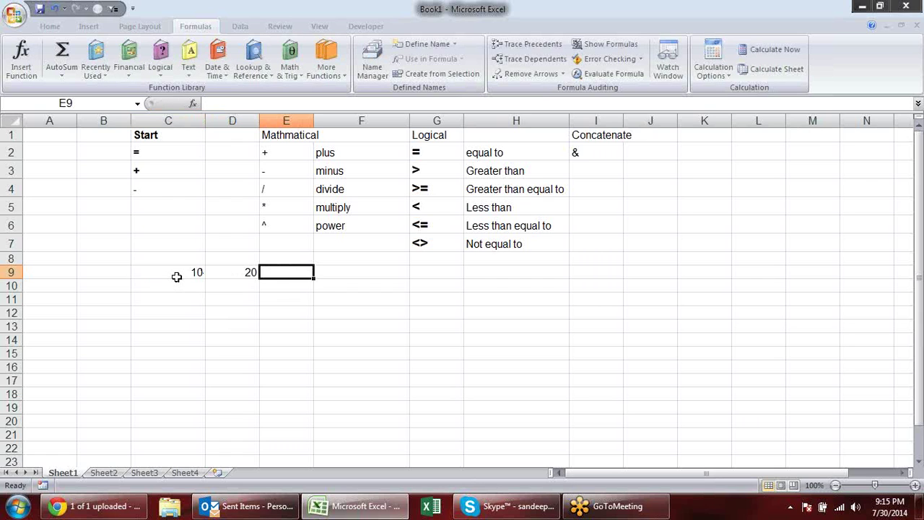
Start an IF formula in E9 with the logical test C9=D9.
type("=I")
key("Tab")
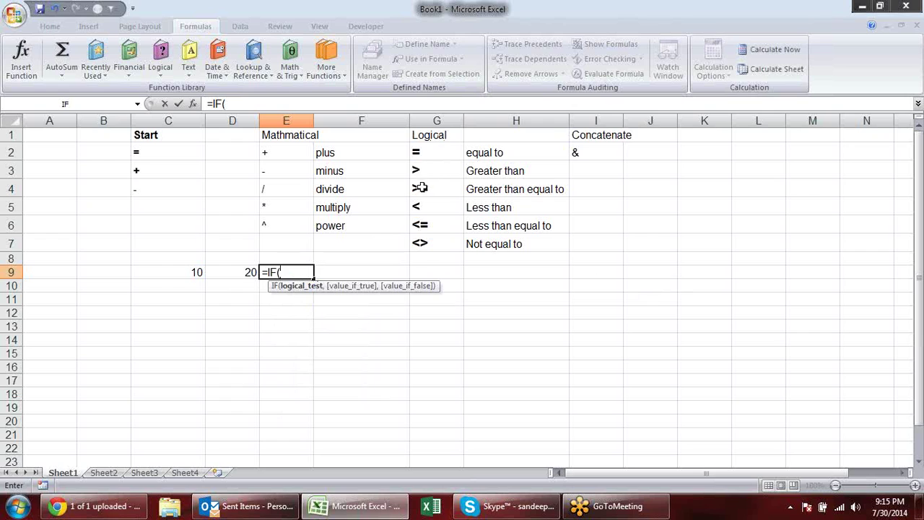
left_click(195, 270)
type("=")
left_click(233, 273)
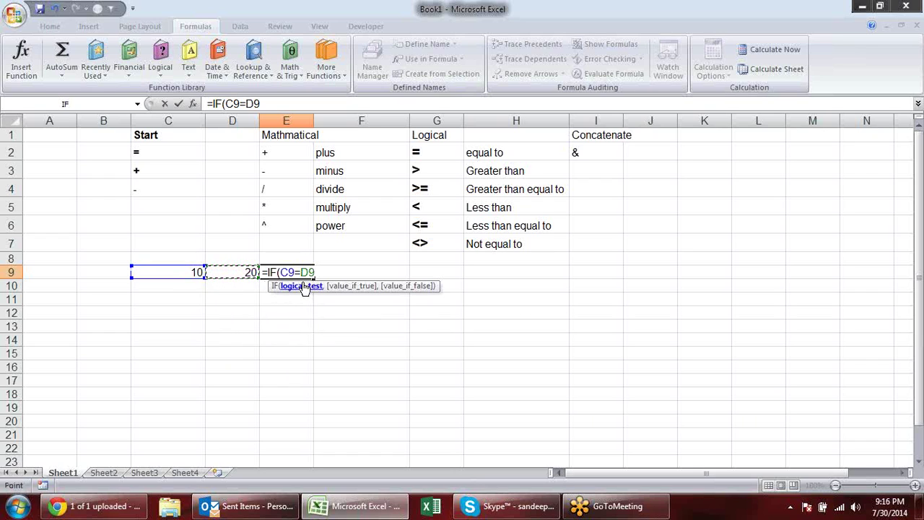
left_click(304, 286)
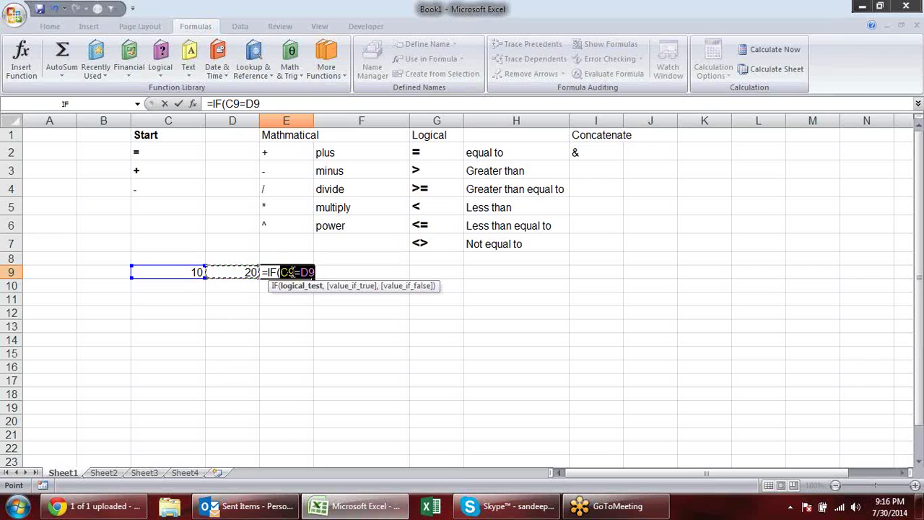
left_click(300, 272)
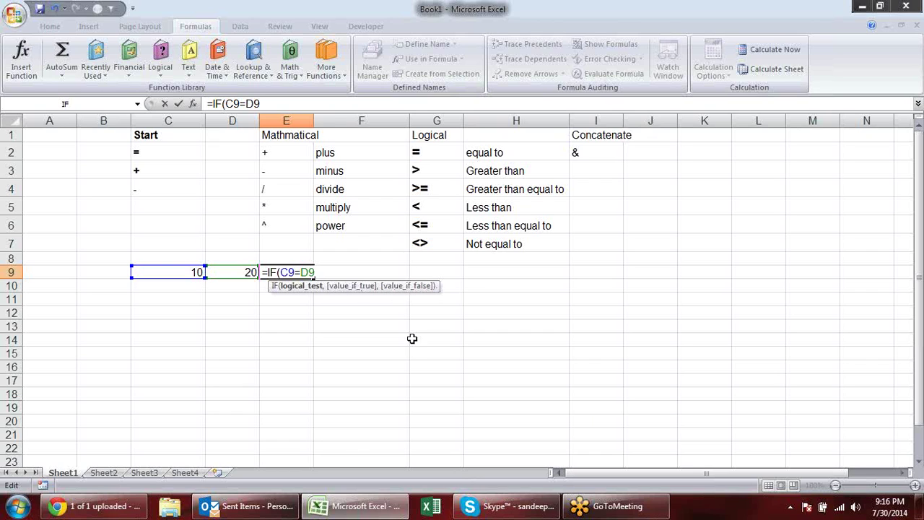
Complete the E9 IF formula with the results "equal" and "Not Equal".
type(",")
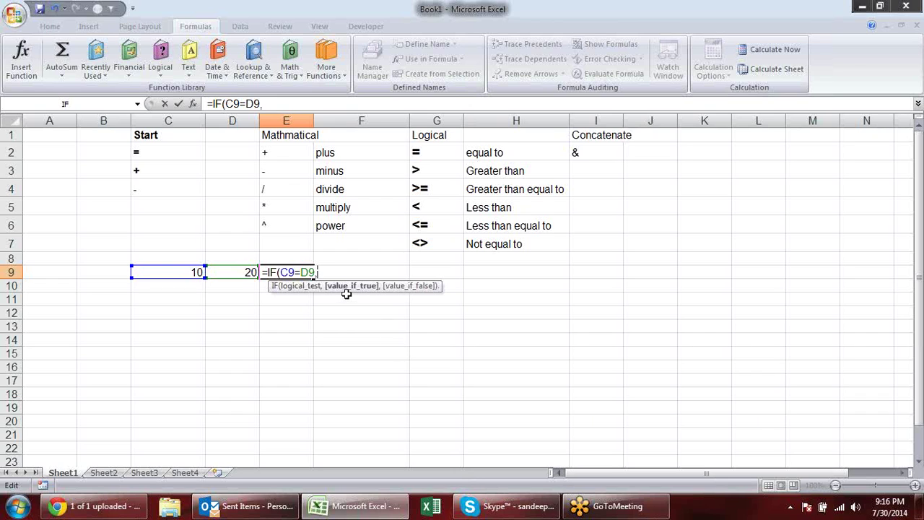
type("\"")
type("Greater")
key("BackSpace")
key("BackSpace")
key("BackSpace")
key("BackSpace")
key("BackSpace")
key("BackSpace")
key("BackSpace")
type("equal\"")
type(",")
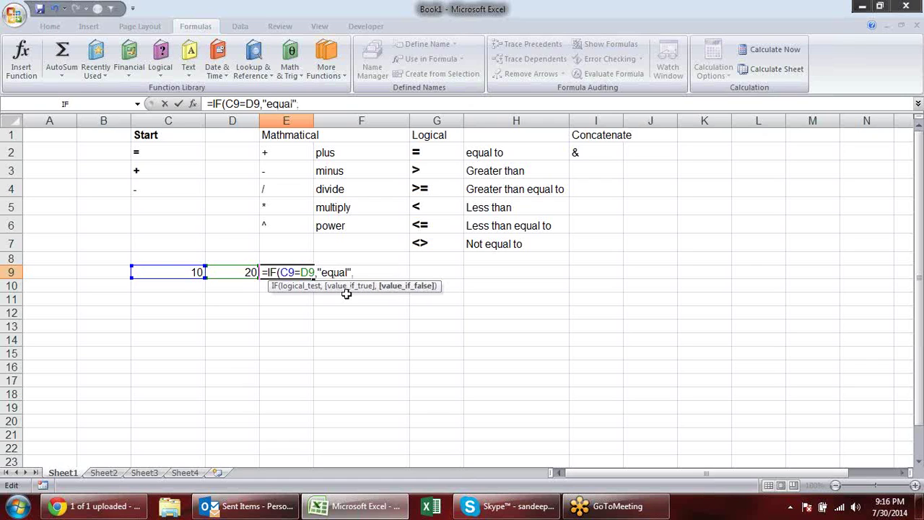
type("\"")
type("Not Equal")
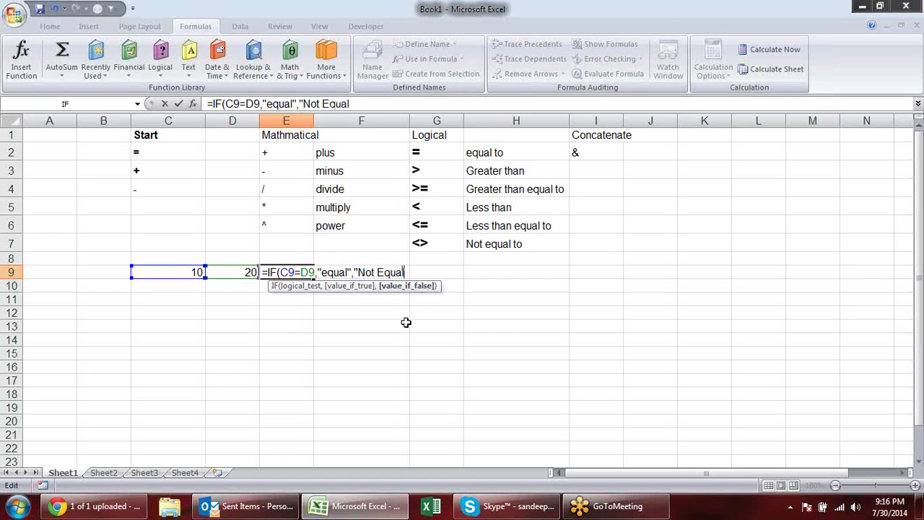
type("\")")
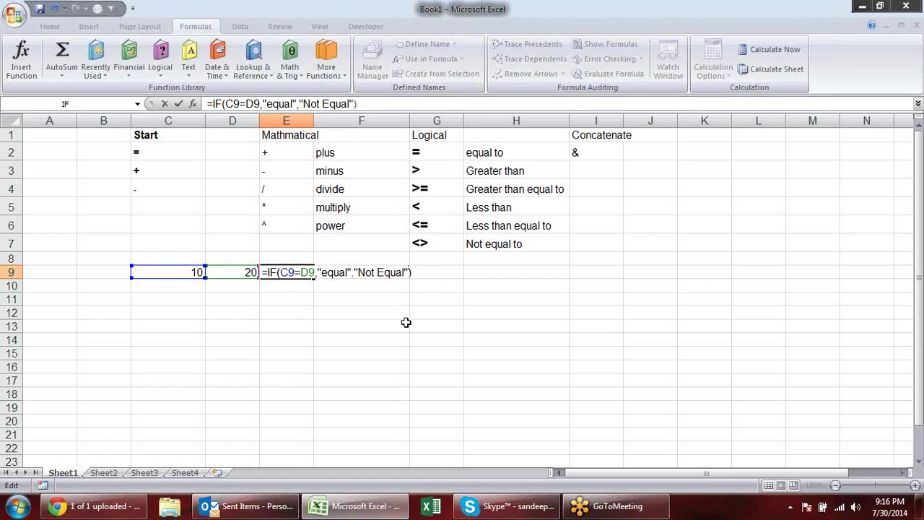
Commit the E9 IF formula, then change C9 to 20 so it shows equal.
key("Return")
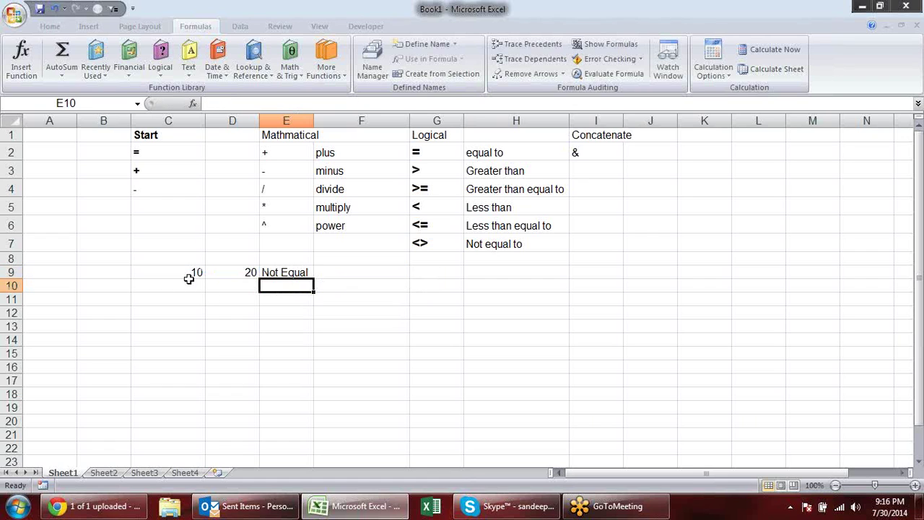
left_click(188, 276)
type("20")
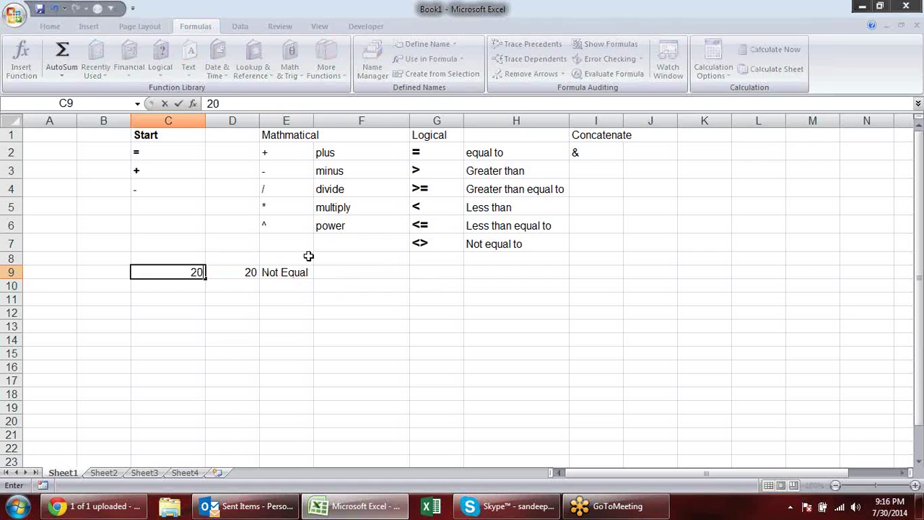
key("Return")
Change C9 to 21 to get Not Equal, then inspect the formula's logical test.
key("Up")
type("21")
key("Return")
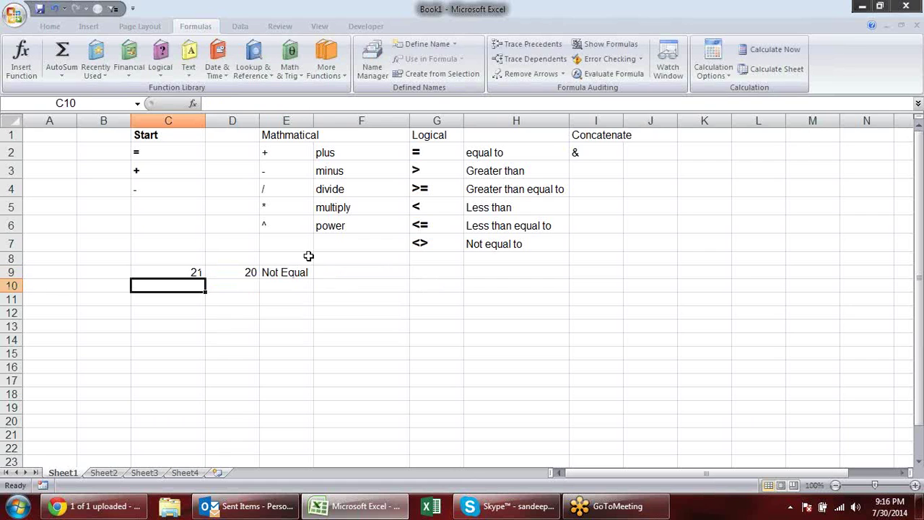
double_click(307, 272)
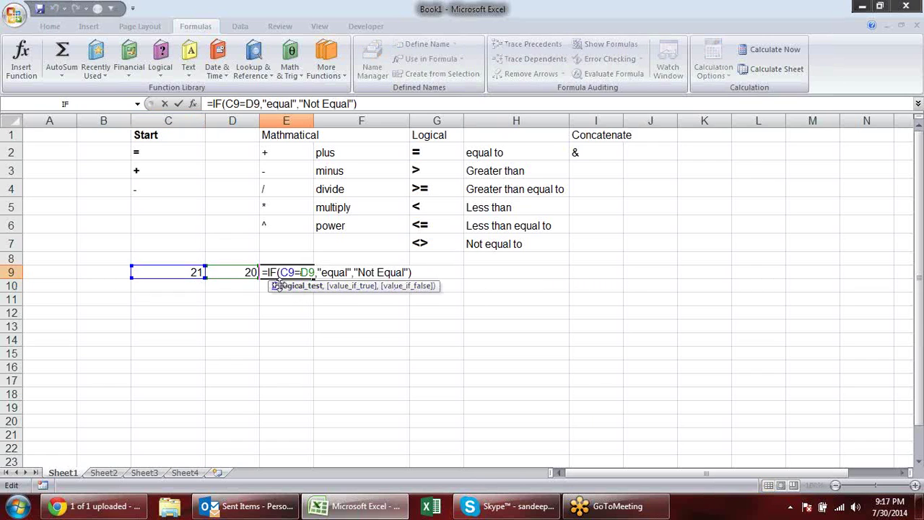
left_click(299, 286)
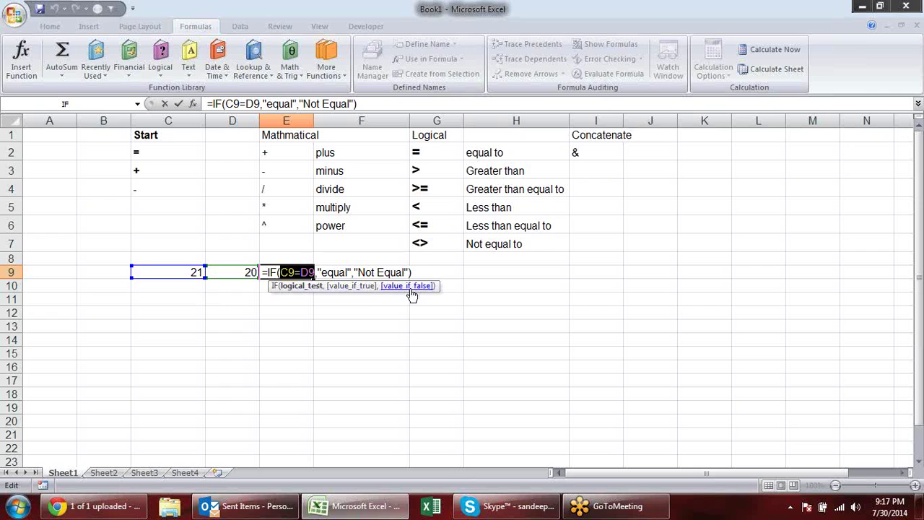
Evaluate the C9=D9 test in E9's IF formula to FALSE with F9, keeping the Not Equal result.
left_click(353, 287)
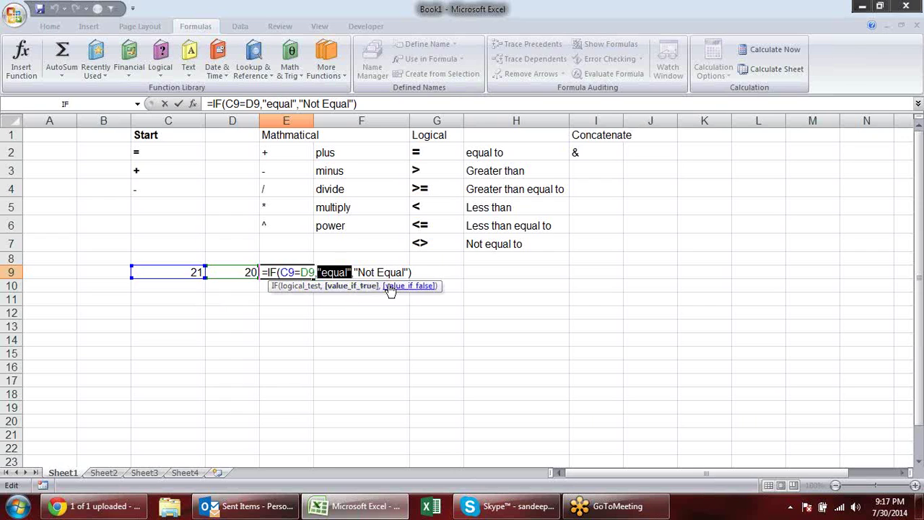
left_click(388, 287)
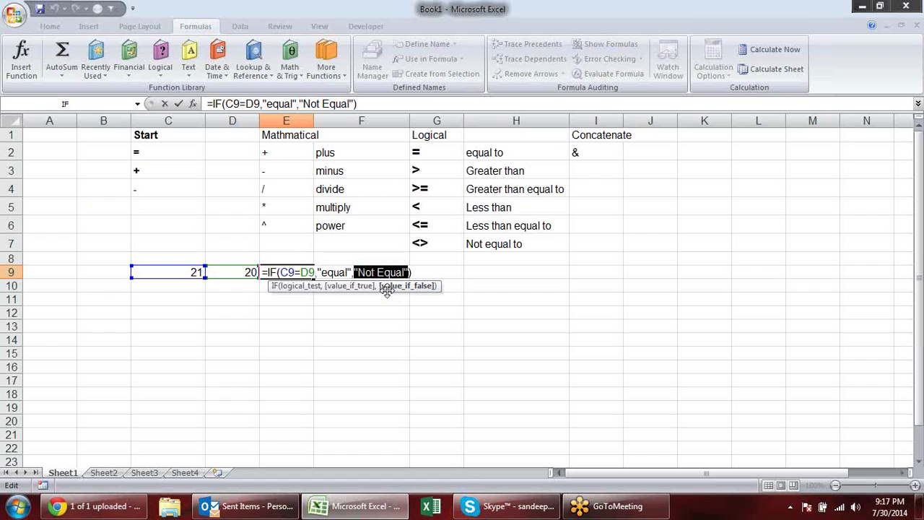
left_click(300, 286)
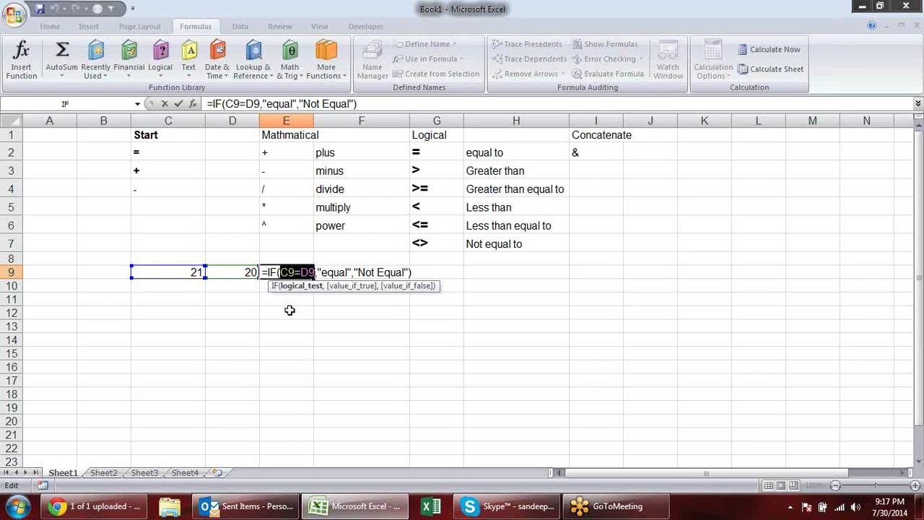
key("F9")
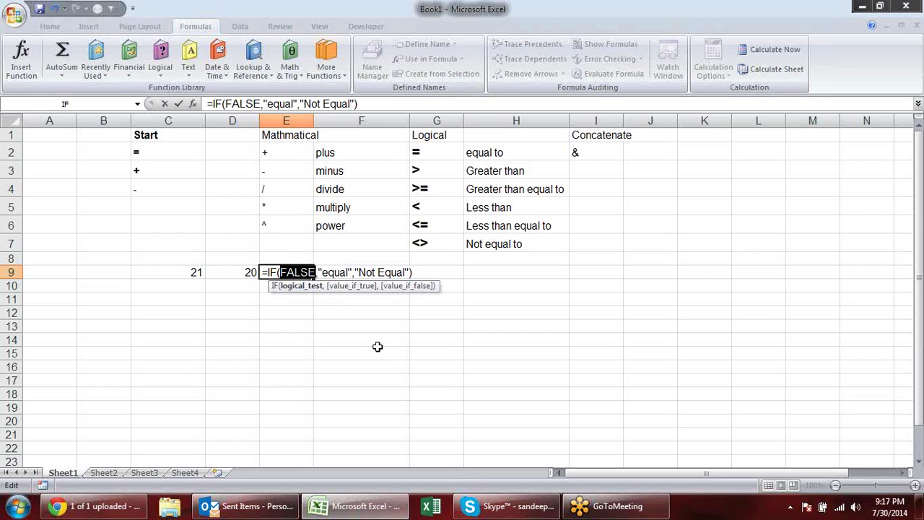
key("Return")
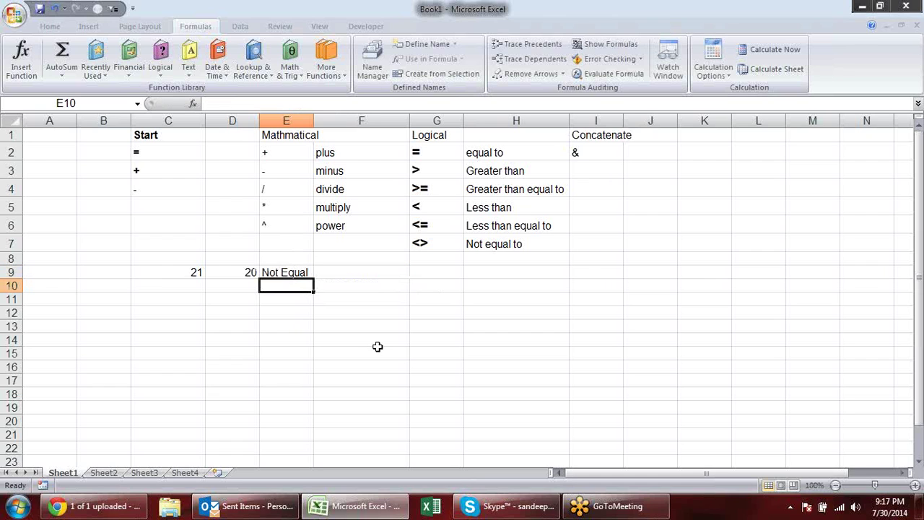
double_click(298, 273)
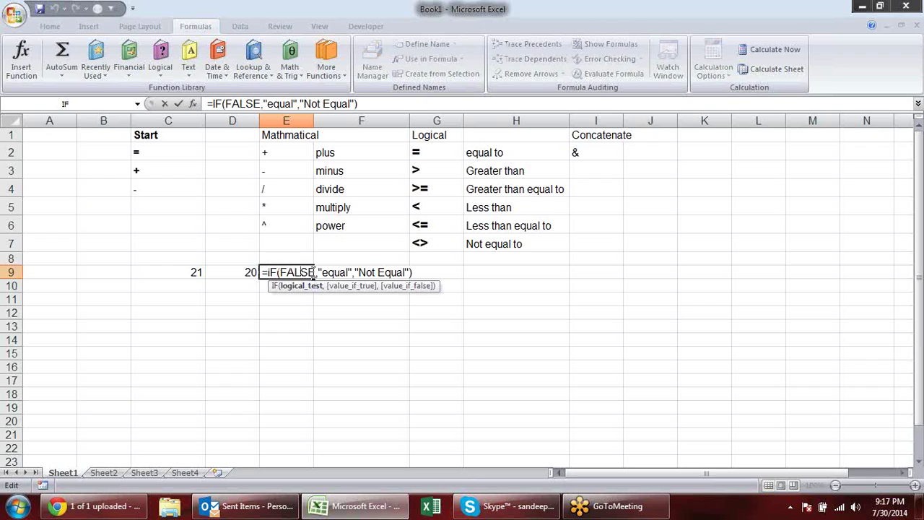
left_click_drag(315, 272, 279, 273)
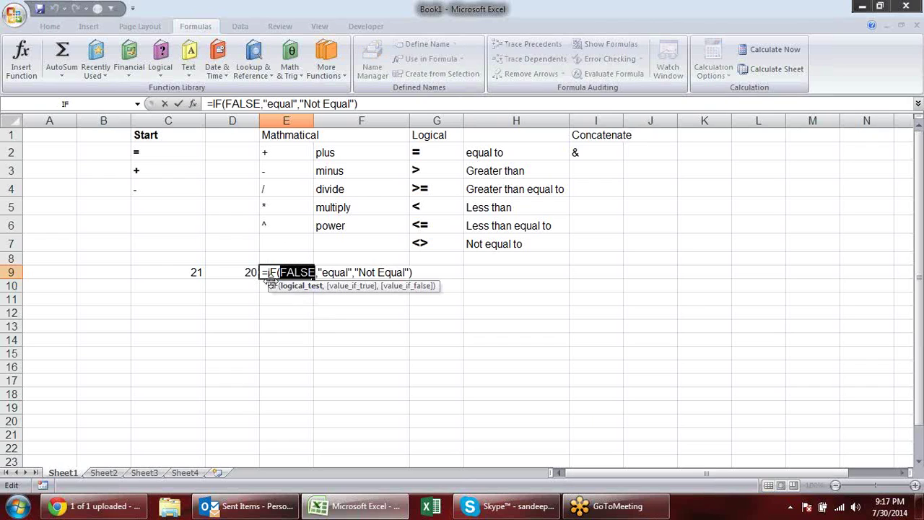
key("Return")
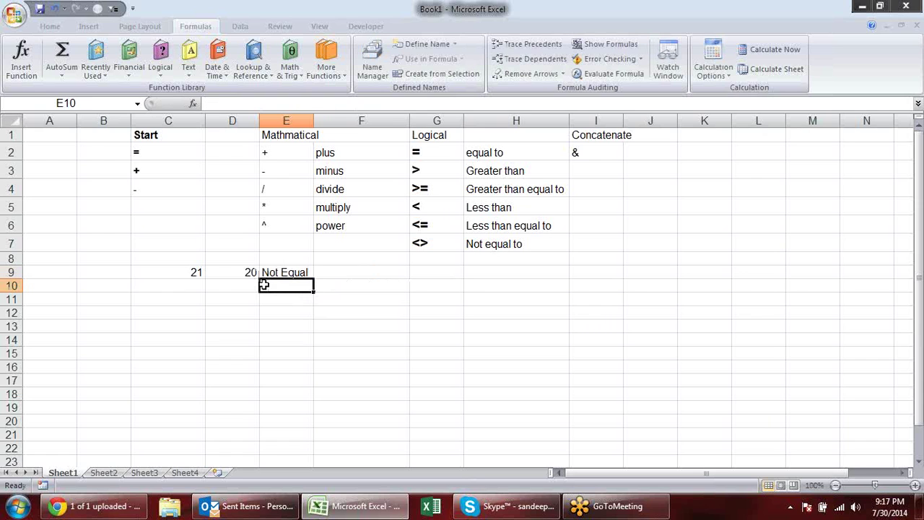
Set D9 to 21 and restore the C9=D9 test in E9's IF formula.
left_click(240, 272)
type("21")
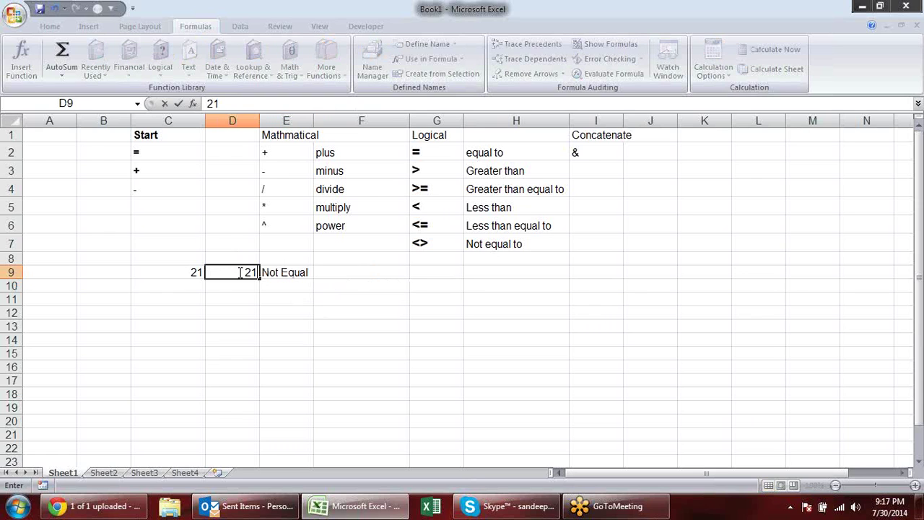
key("Return")
double_click(308, 272)
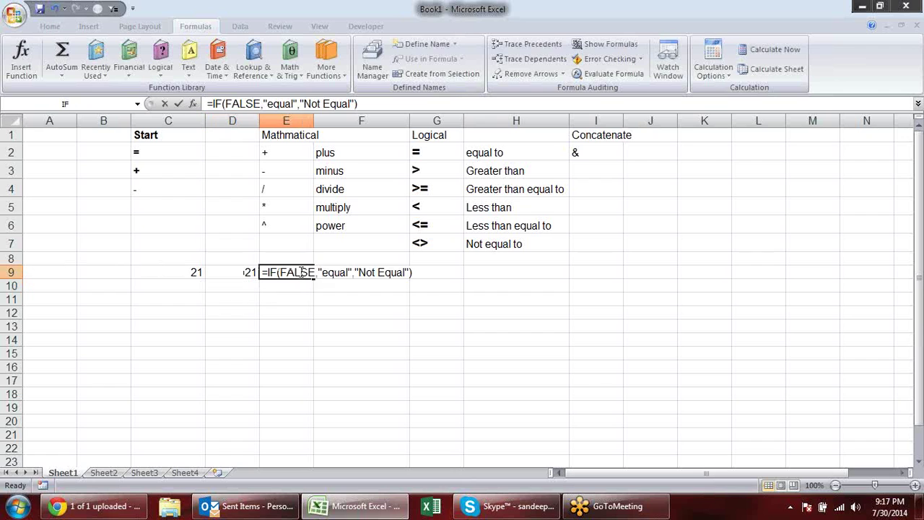
left_click_drag(315, 272, 279, 272)
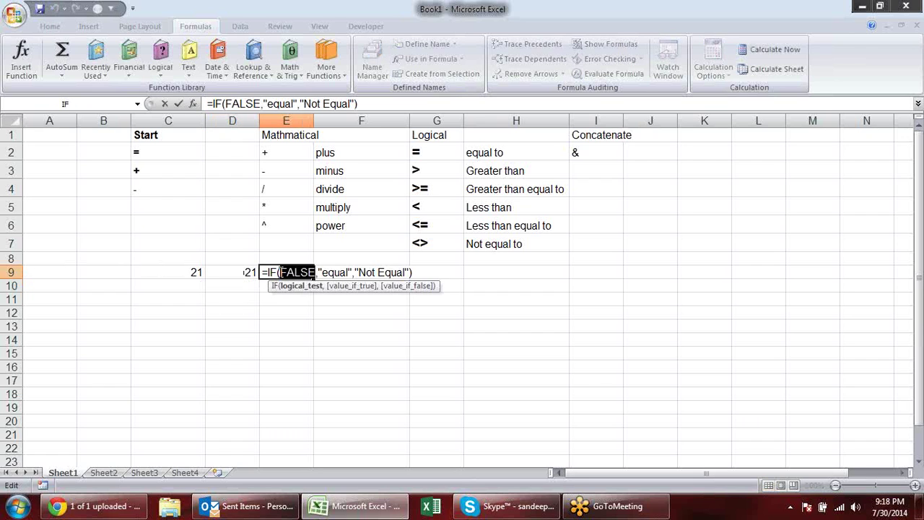
left_click(198, 272)
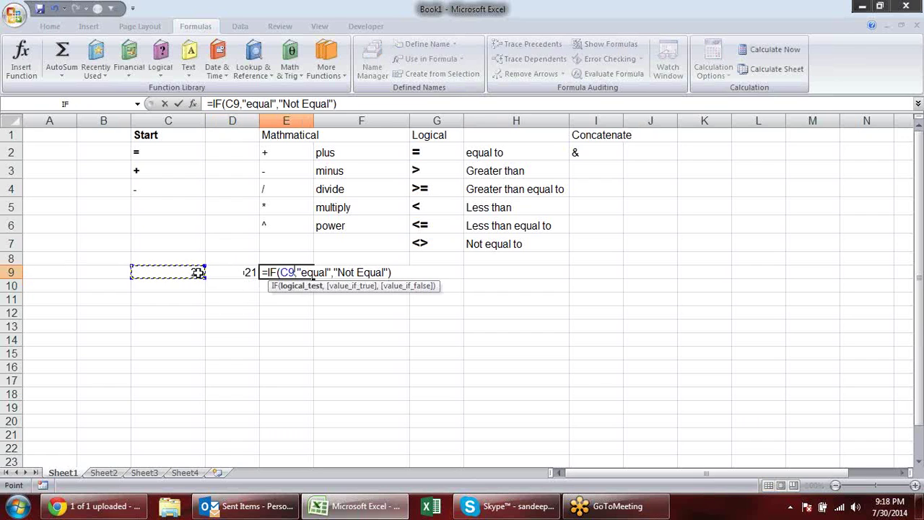
type("=")
left_click(235, 273)
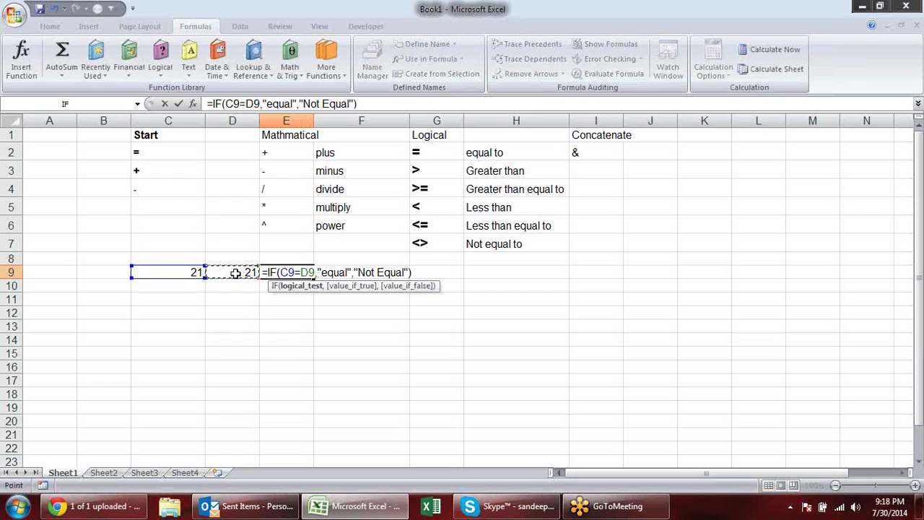
key("Return")
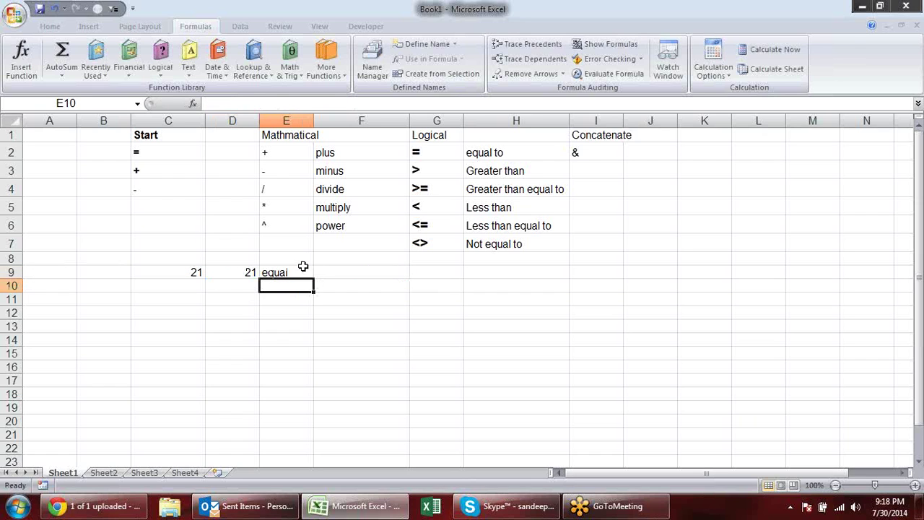
Change E9's IF test to the greater-than comparison C9>D9.
left_click(303, 272)
double_click(303, 272)
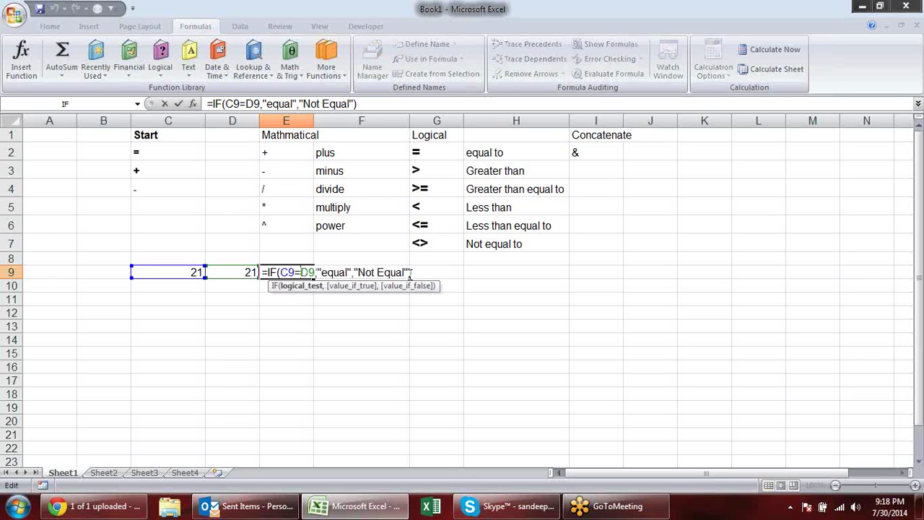
key("BackSpace")
key("Delete")
type(">")
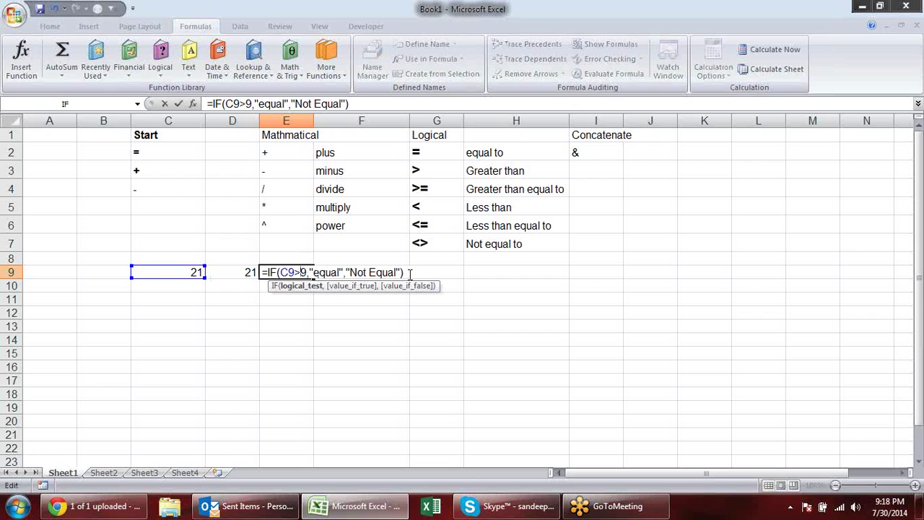
type("d")
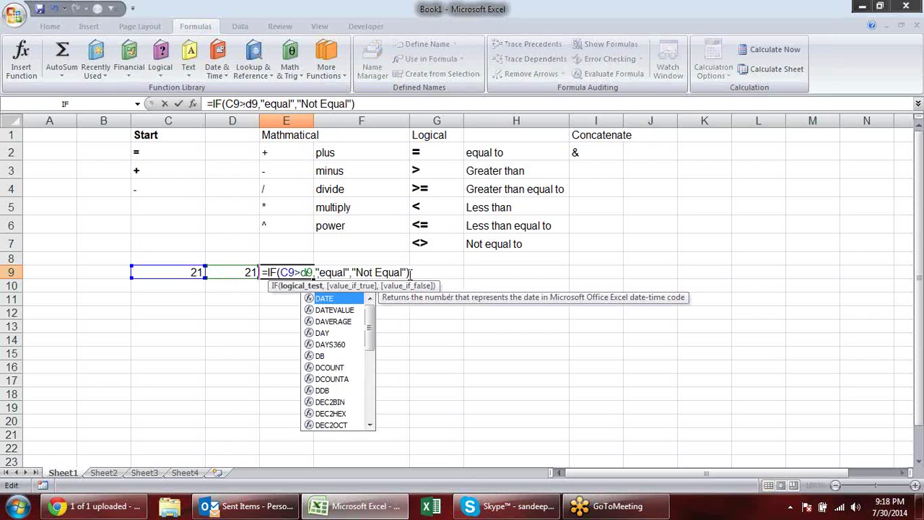
key("Return")
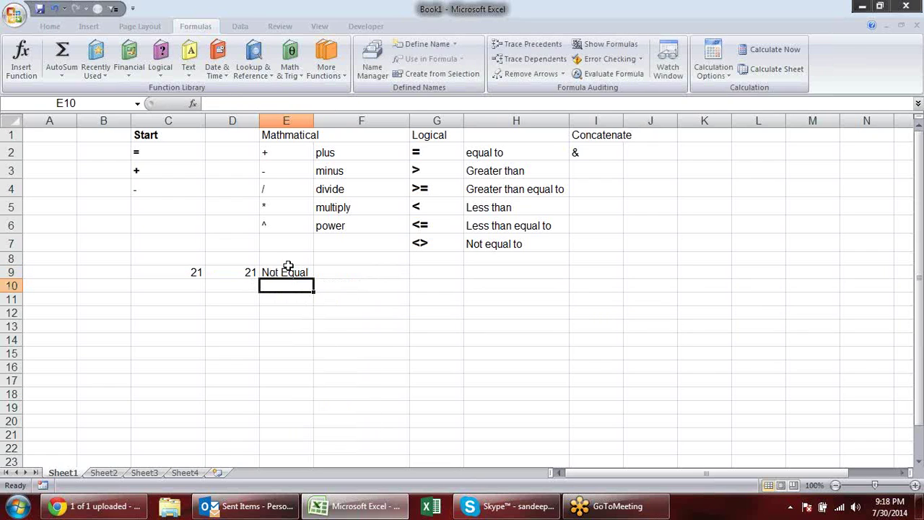
Review the Not Equal argument, then clear the contents of C9:E9.
left_click(289, 272)
double_click(290, 273)
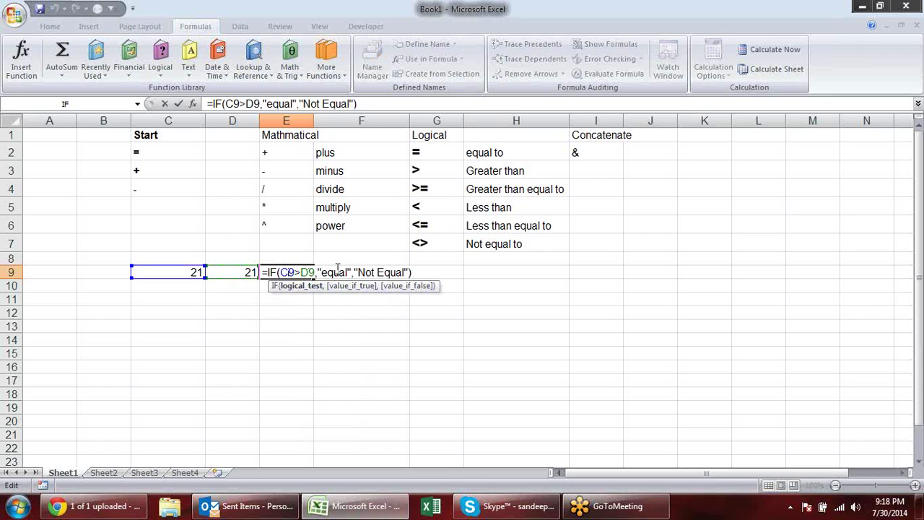
left_click(340, 272)
left_click(377, 272)
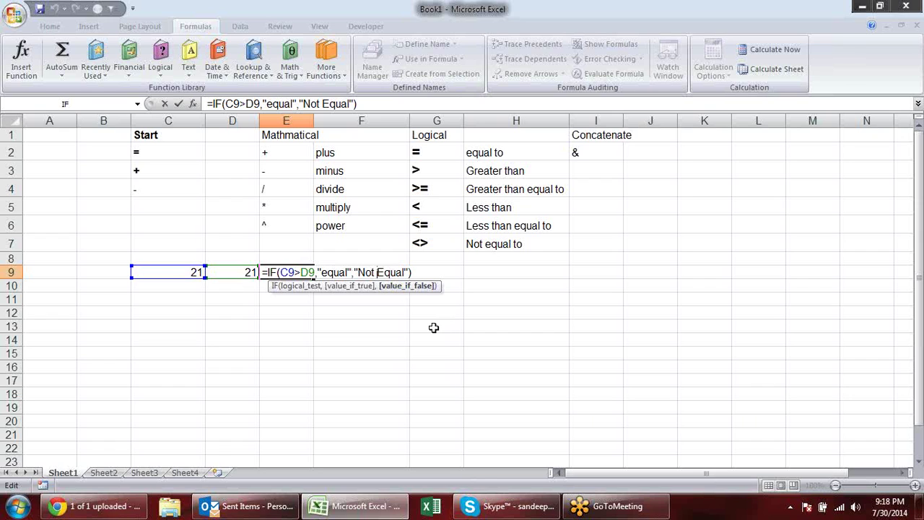
key("Escape")
left_click_drag(186, 272, 278, 272)
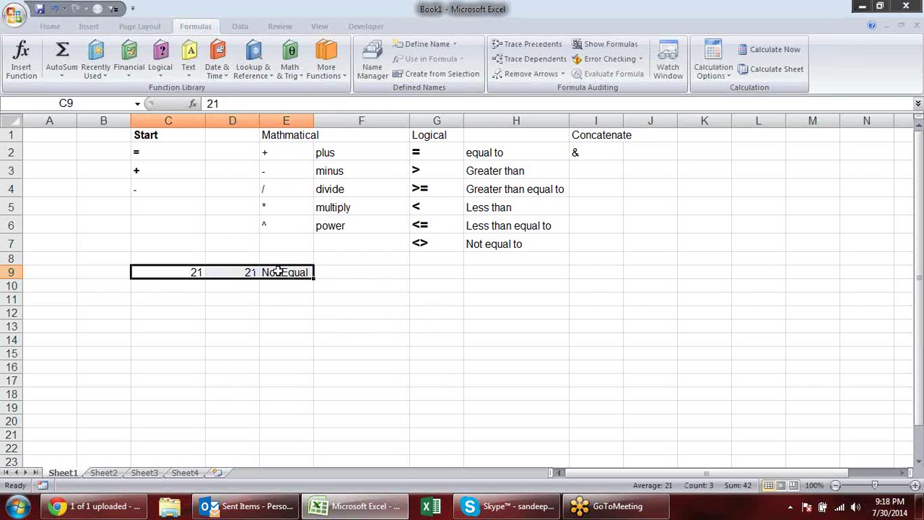
key("Delete")
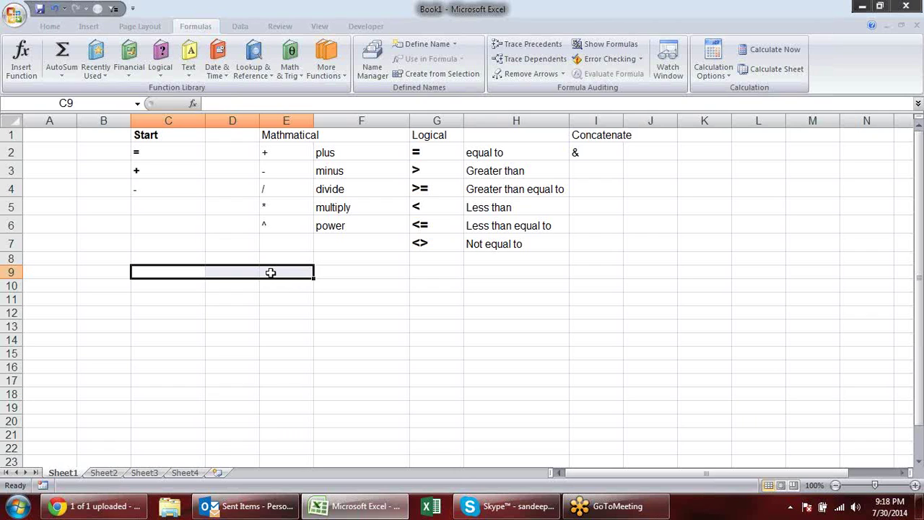
Enter the And heading in A9, a Name header in A10 and the first name in A11.
left_click(64, 272)
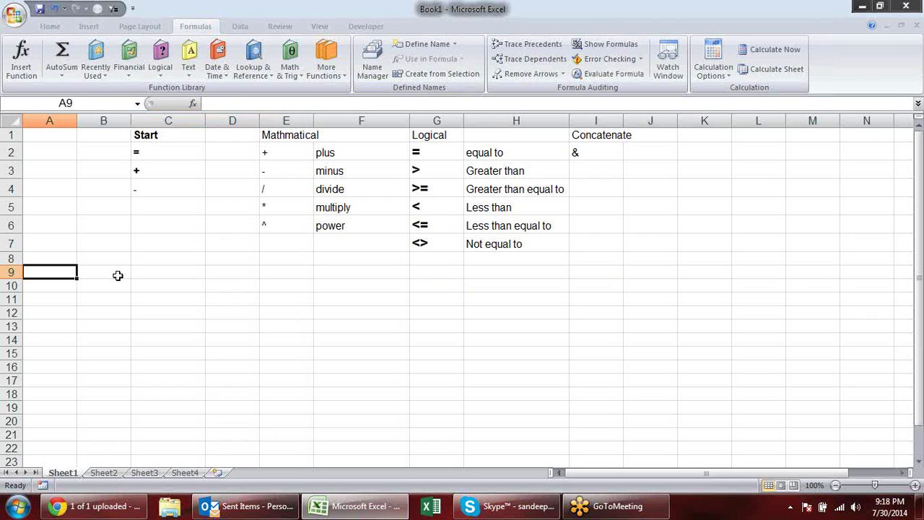
type("OR")
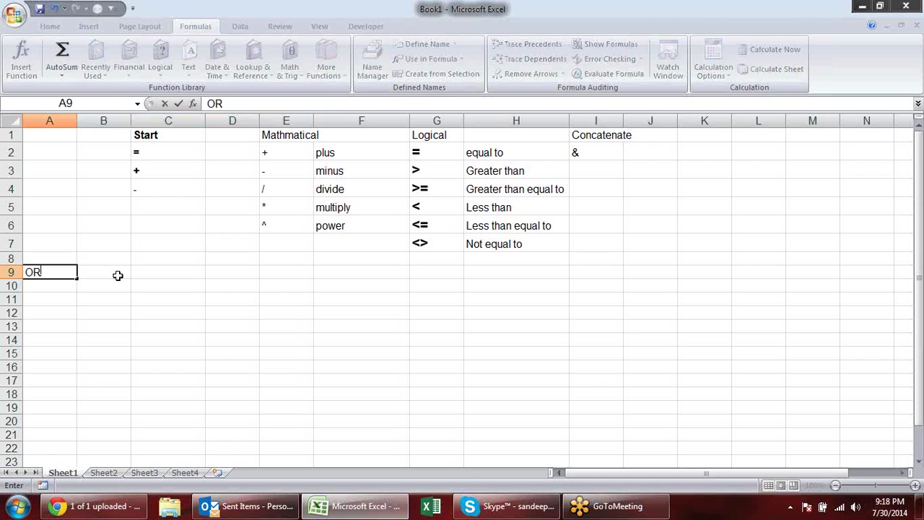
key("Return")
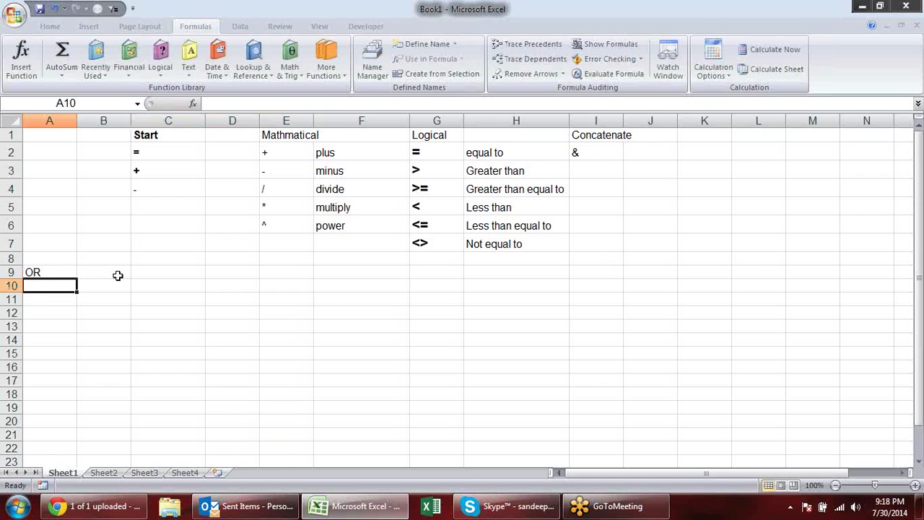
type("Name")
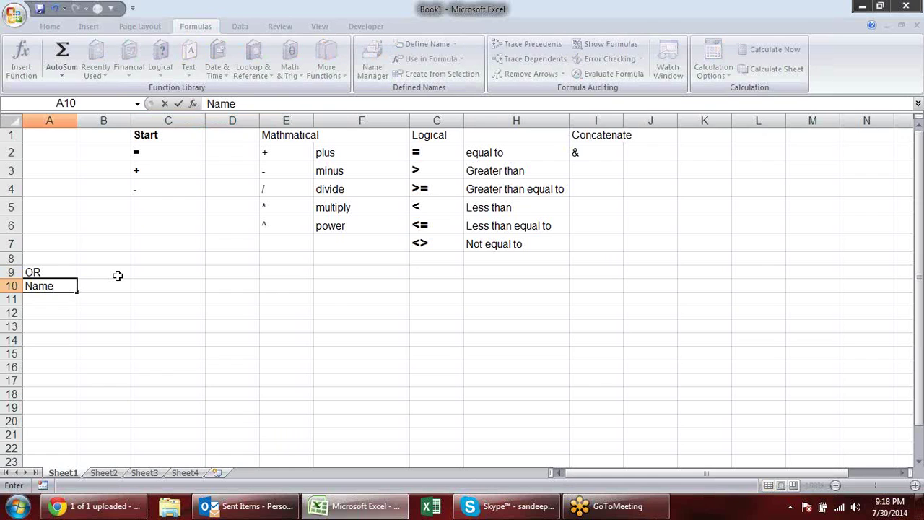
key("Return")
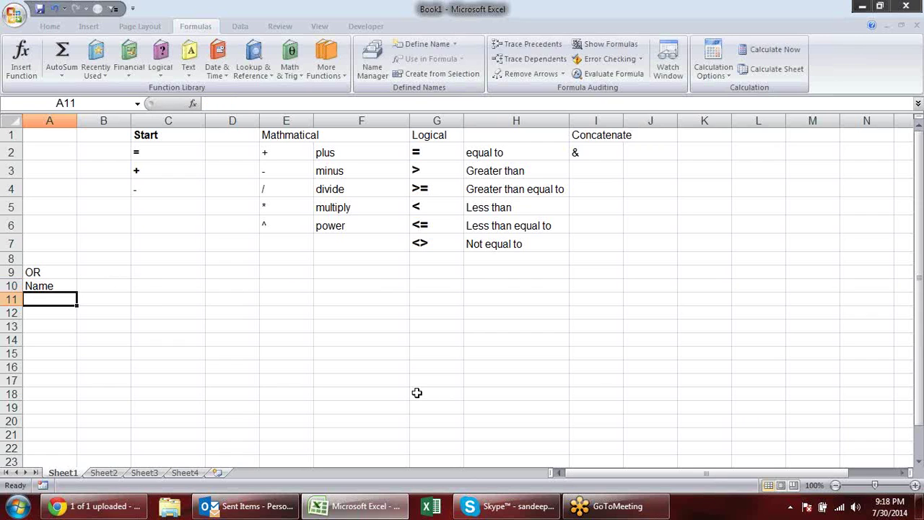
type("sandeep")
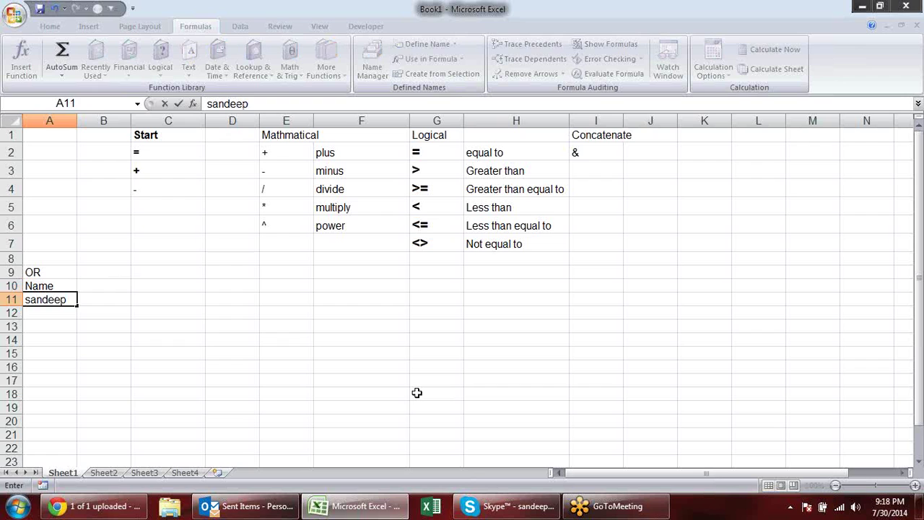
key("Return")
key("Up")
key("Up")
key("Up")
key("Up")
key("Down")
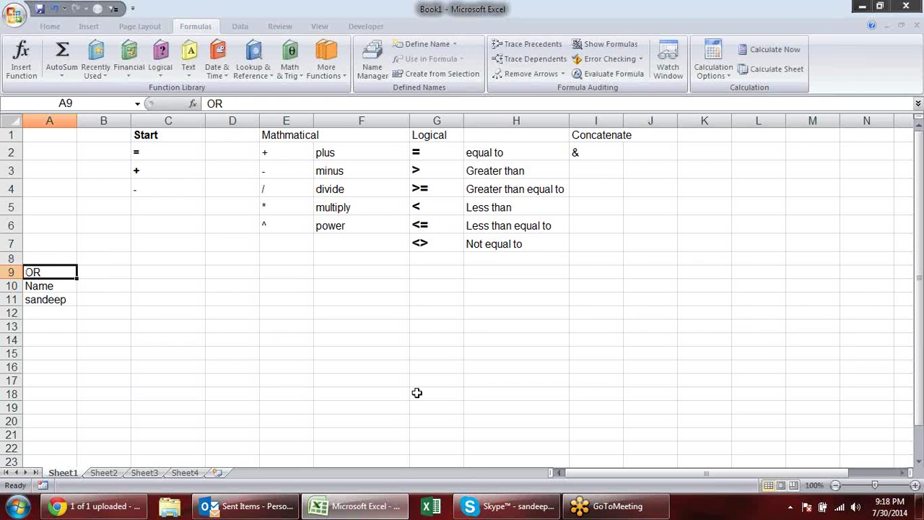
type("And")
key("Return")
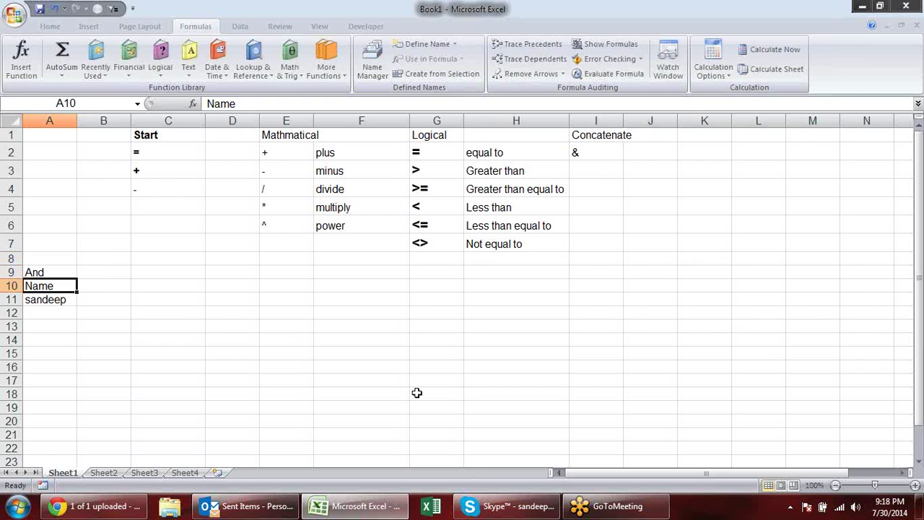
Autofill the custom name list from A11 down to A15.
key("Right")
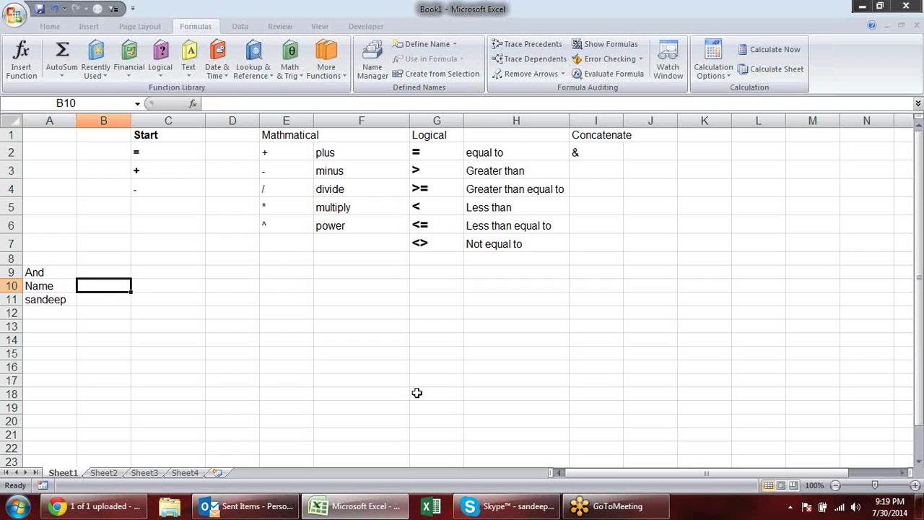
key("Down")
key("Left")
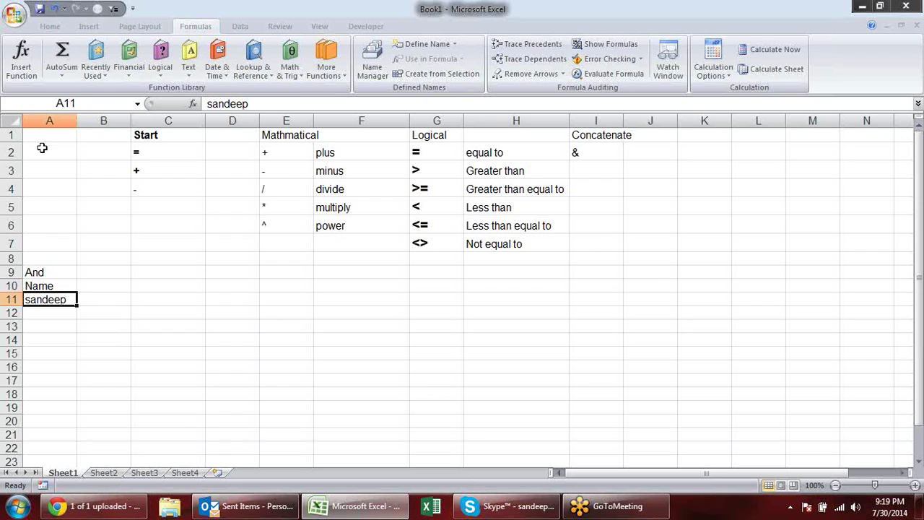
left_click_drag(78, 308, 80, 367)
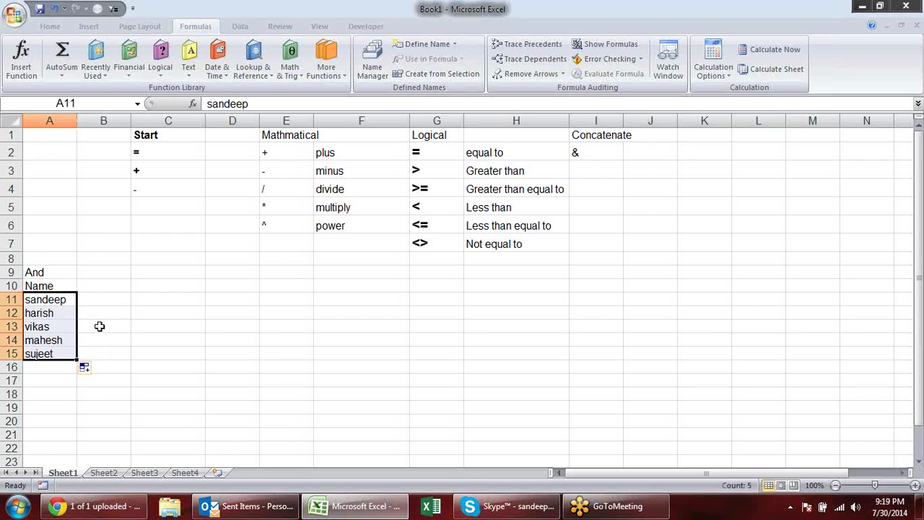
Add R1, R2 and R3 result headers in B10:D10 using autofill.
left_click(90, 281)
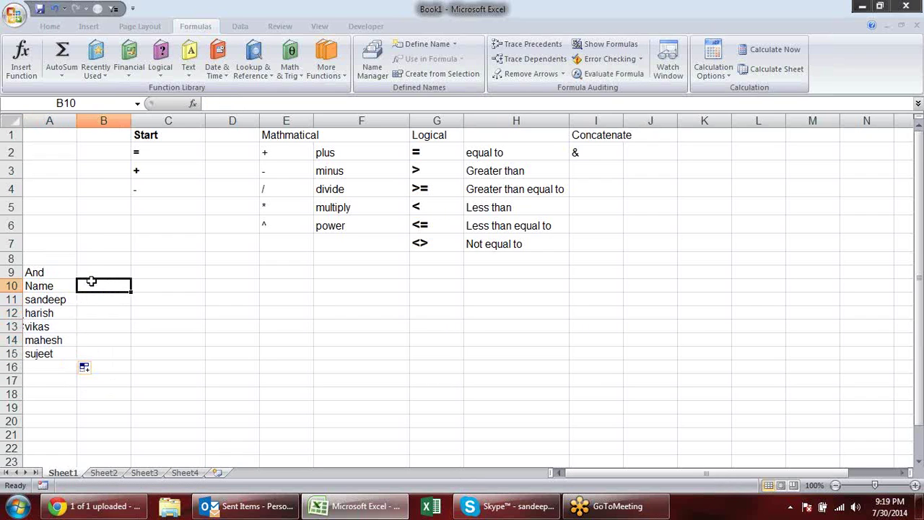
type("R")
key("Return")
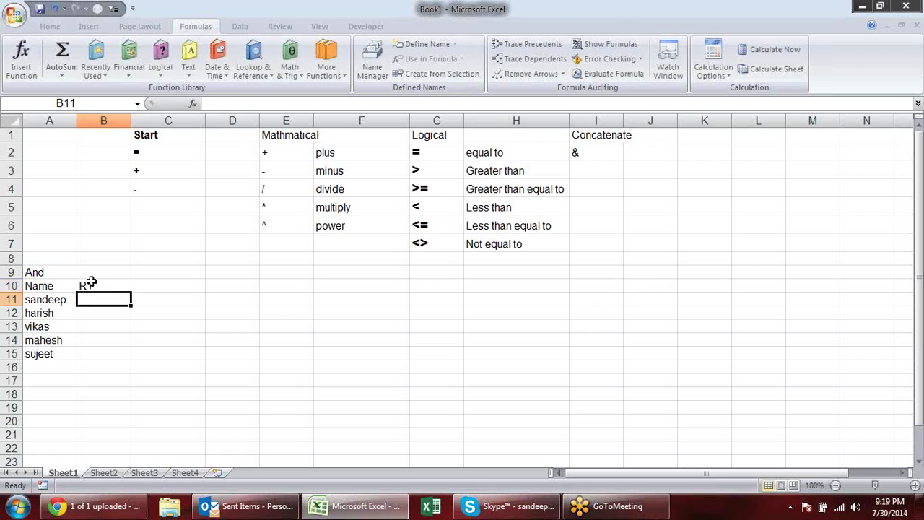
left_click(91, 281)
left_click_drag(130, 292, 247, 294)
Fill the results for rows 11–13: Y N Y, Y N N, and N N Y.
left_click(108, 301)
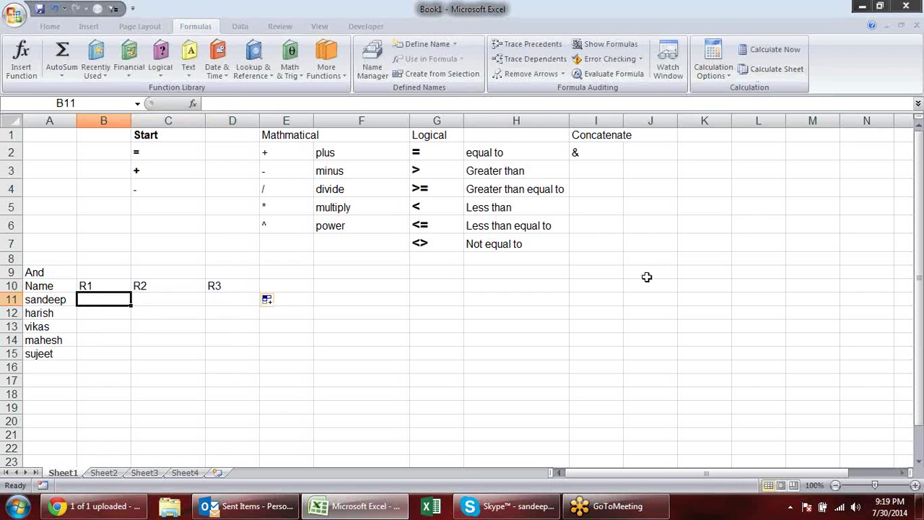
type("Y")
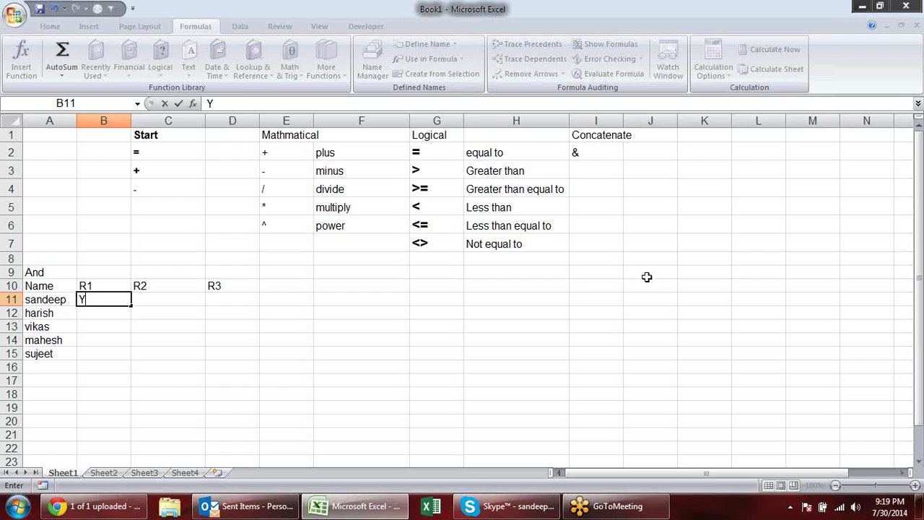
key("Tab")
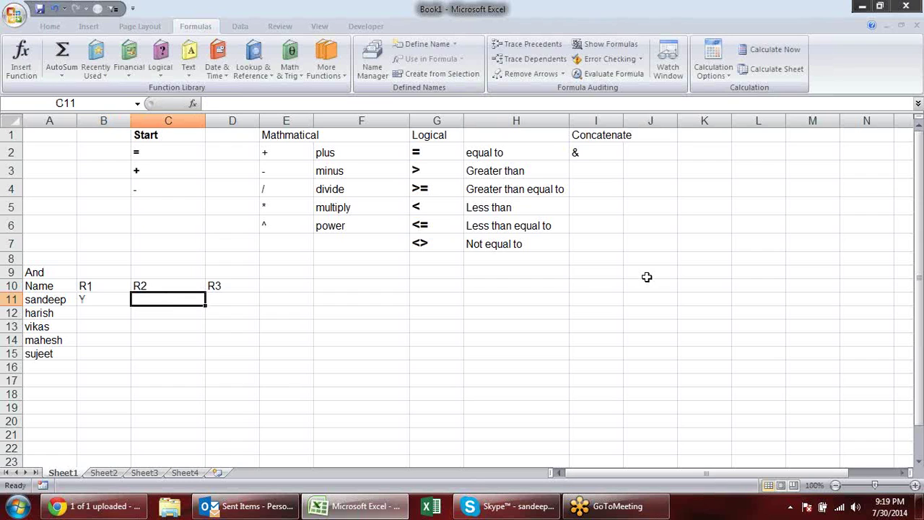
type("N")
key("Tab")
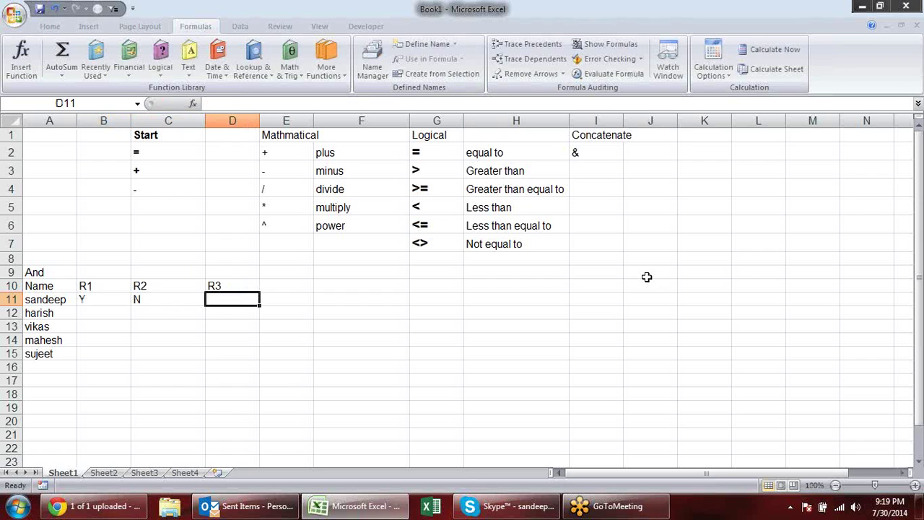
type("Y")
key("Return")
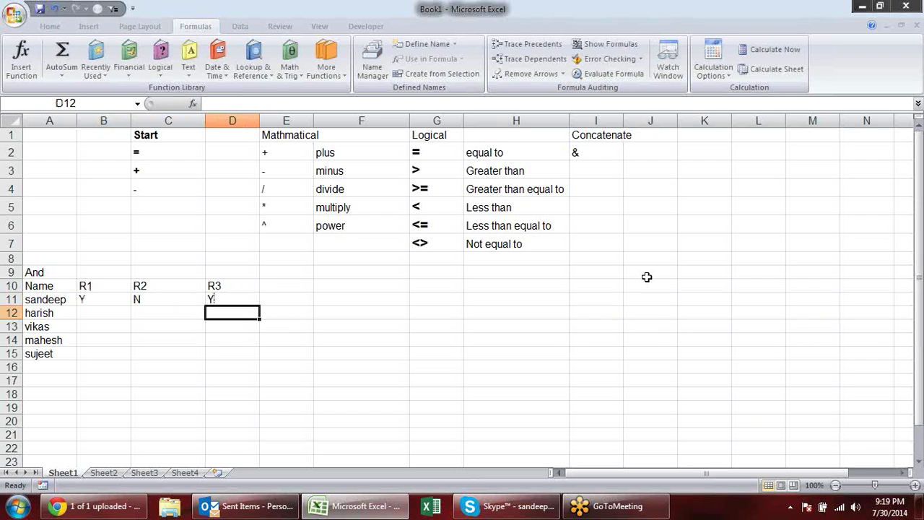
key("Left")
key("Left")
type("Y")
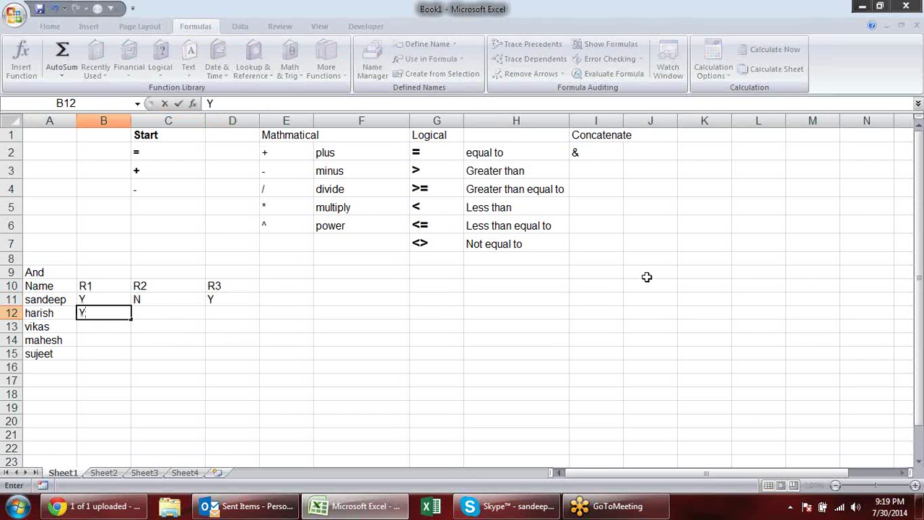
key("Tab")
type("N")
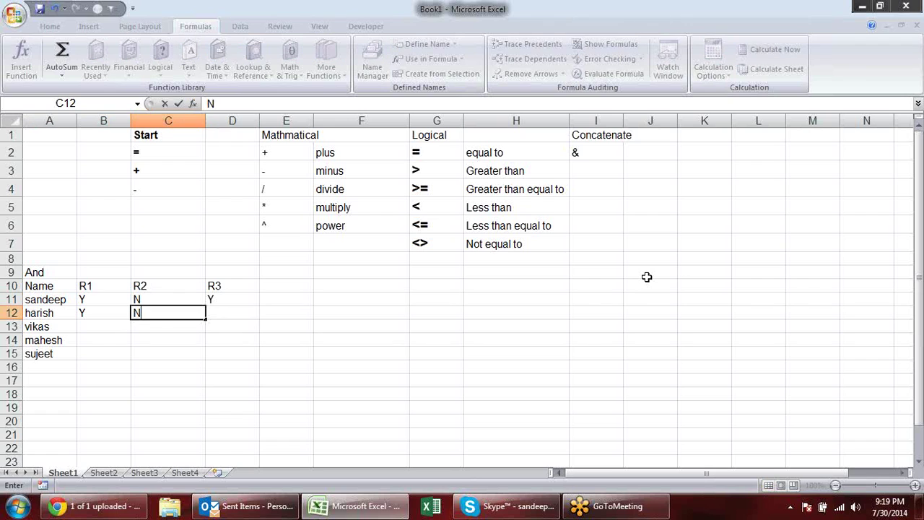
key("Tab")
type("N")
key("Down")
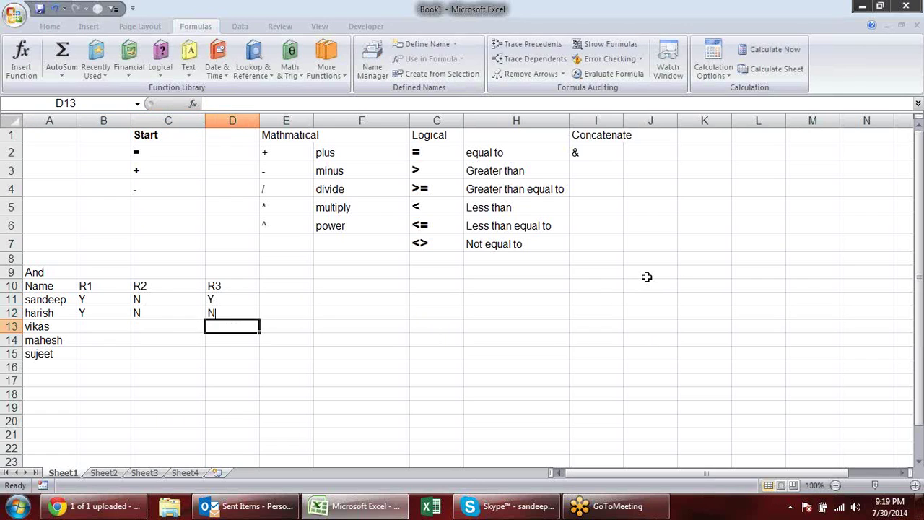
type("Y")
key("Left")
type("N")
key("Left")
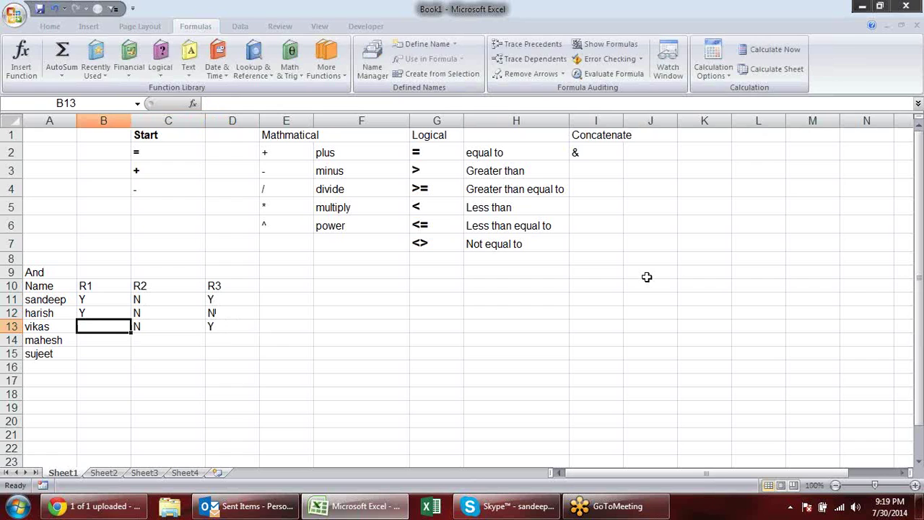
type("N")
key("Down")
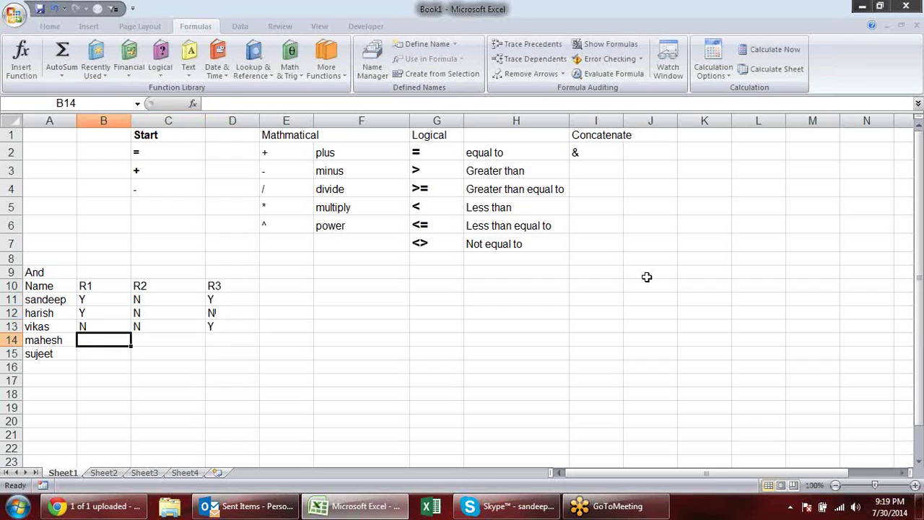
Fill row 14 with N, N, N and row 15 with y, y, y.
type("N")
key("Right")
type("N")
key("Right")
type("N")
key("Return")
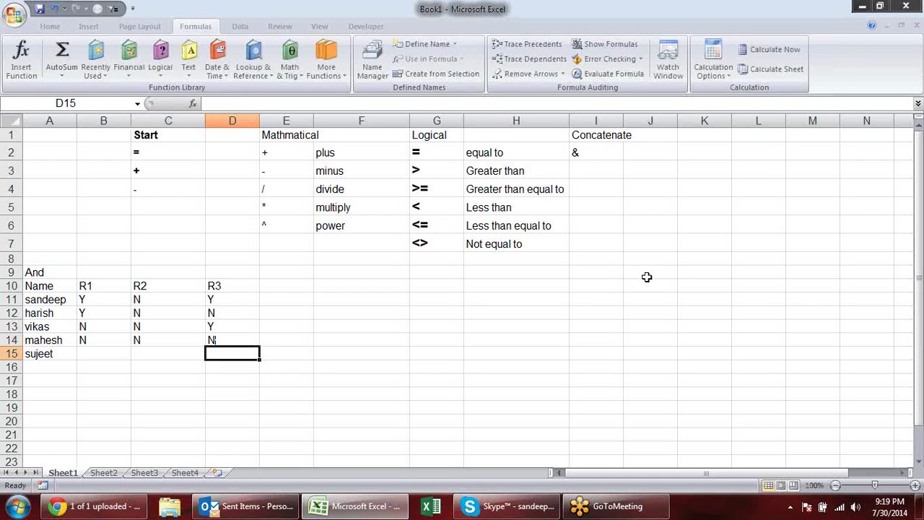
key("Left")
key("Left")
type("y")
key("Right")
type("y")
key("Right")
type("y")
key("Left")
key("Up")
key("Up")
key("Up")
key("Up")
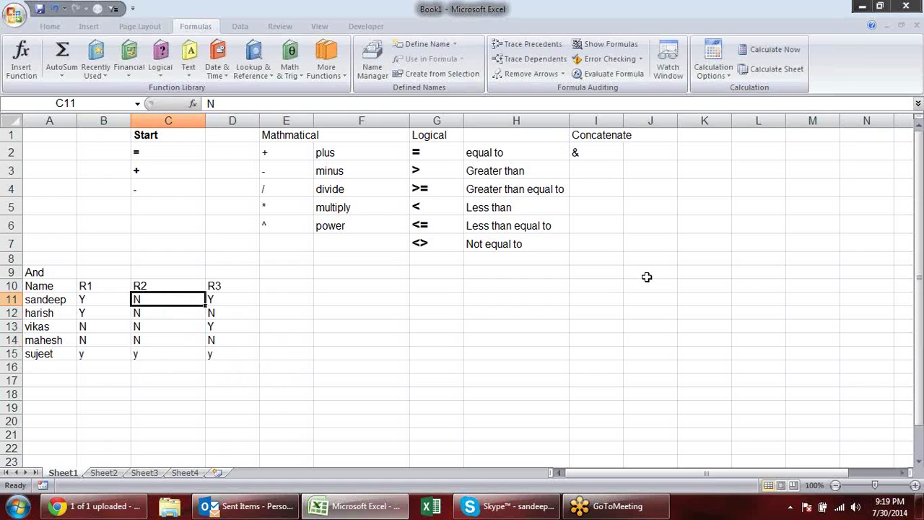
key("Right")
key("Up")
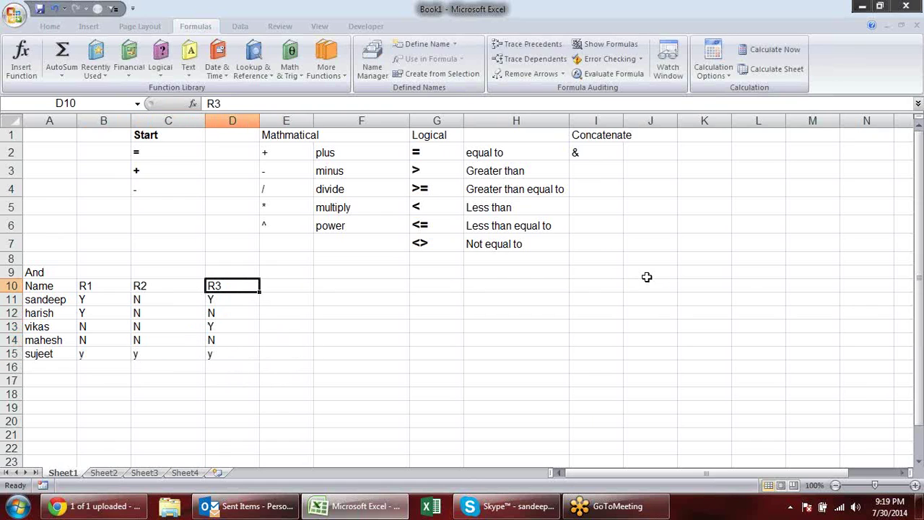
key("Right")
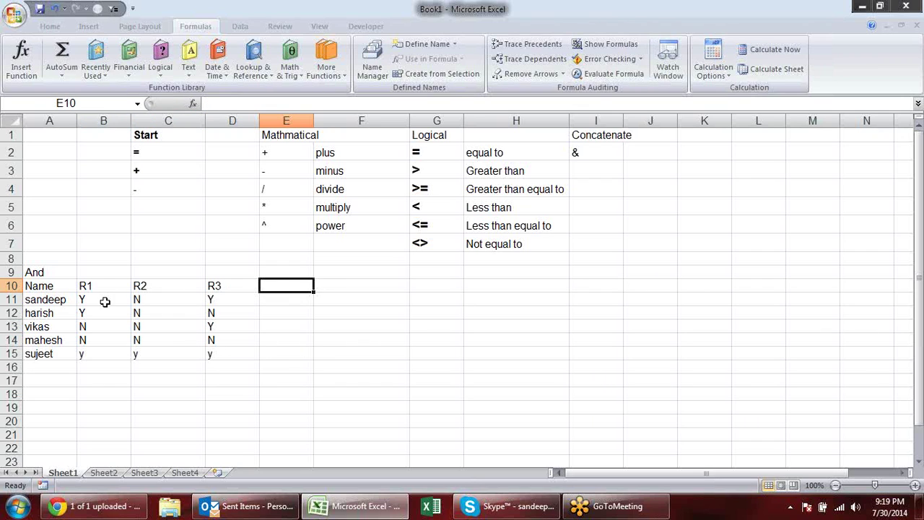
Enter =AND(B11="Y",C11="Y",D11="Y") in E11.
left_click_drag(105, 302, 213, 300)
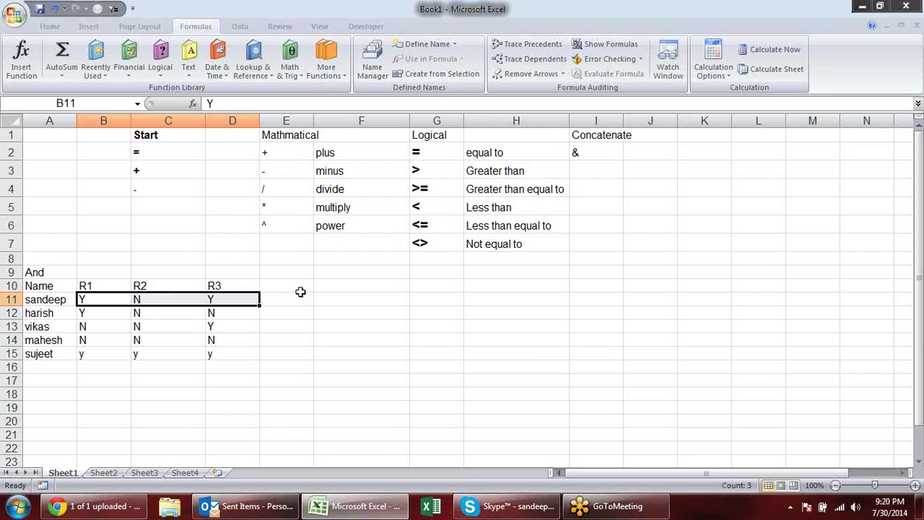
left_click(301, 290)
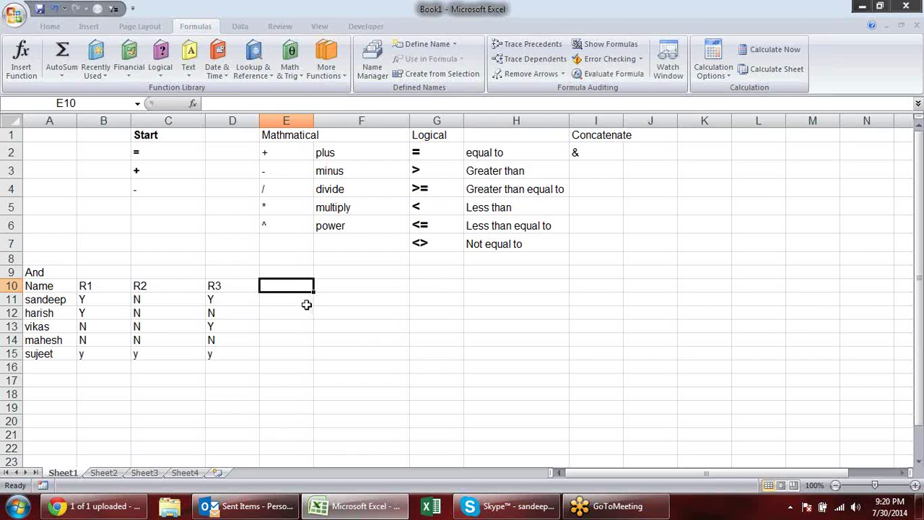
left_click(299, 304)
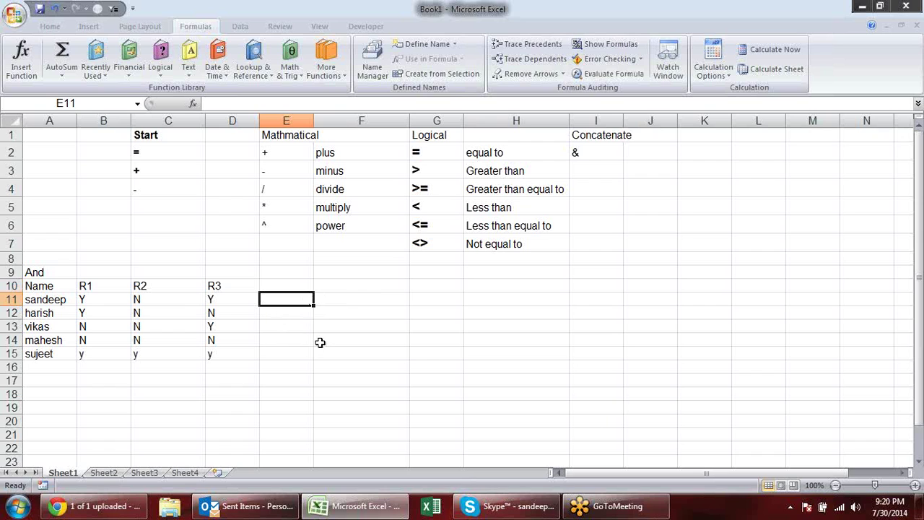
type("=and")
key("Tab")
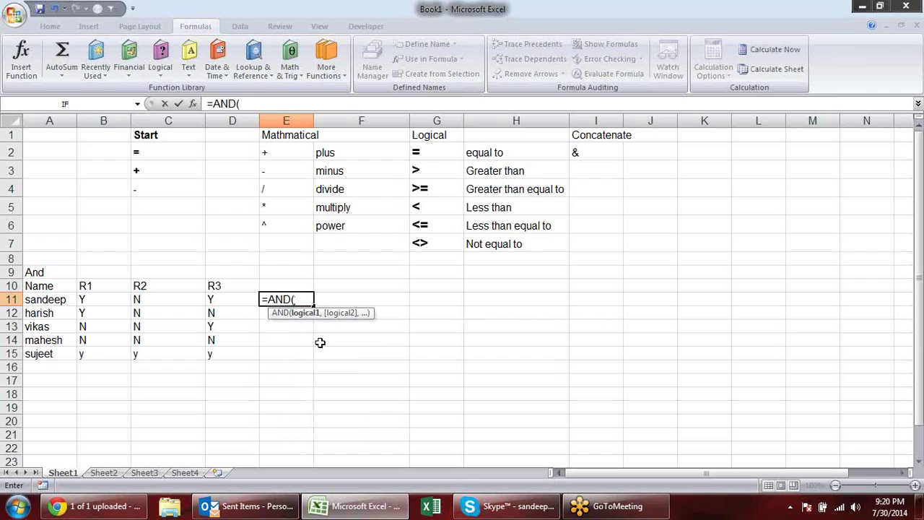
left_click(118, 297)
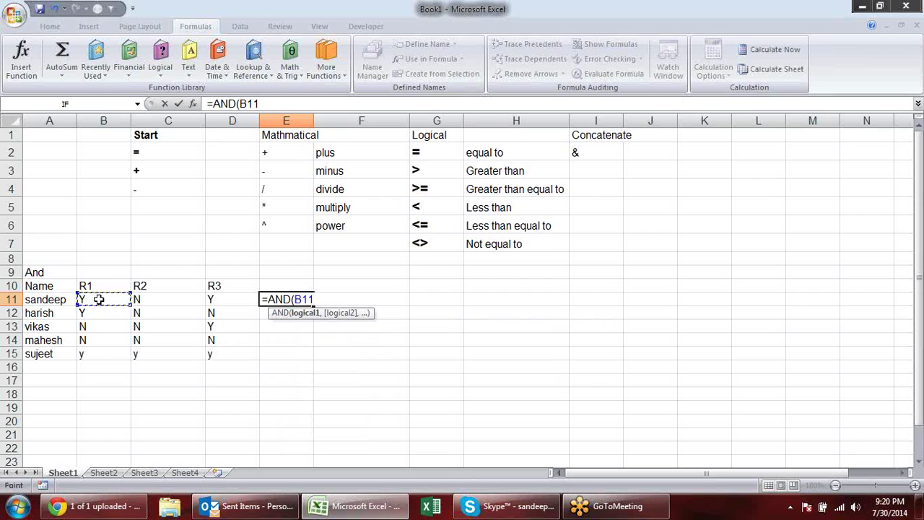
type("=")
type("Y")
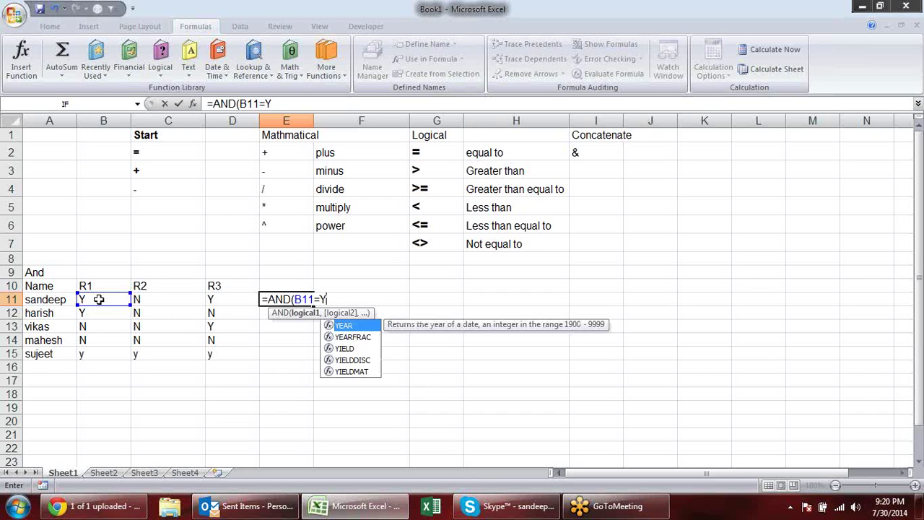
type(",")
key("BackSpace")
key("BackSpace")
type("Y\",")
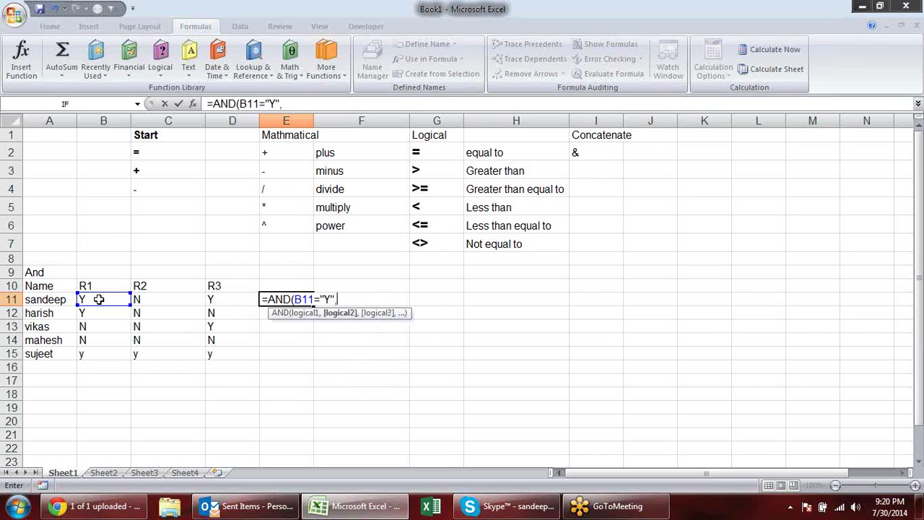
left_click(157, 297)
type("=\"Y\"")
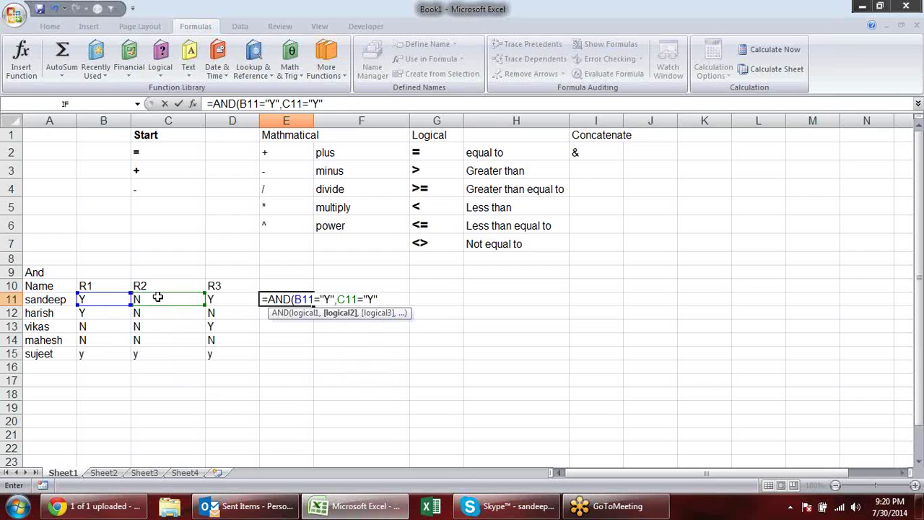
type(",")
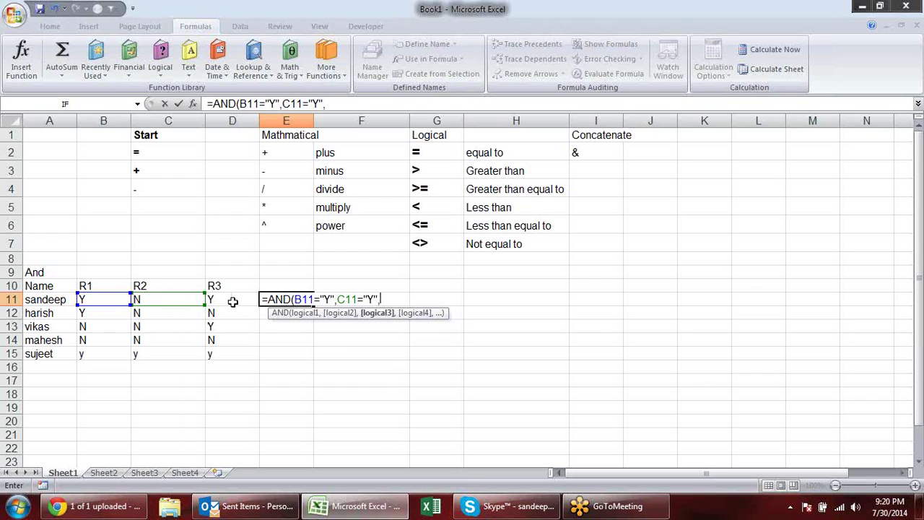
left_click(233, 302)
type("=\"Y")
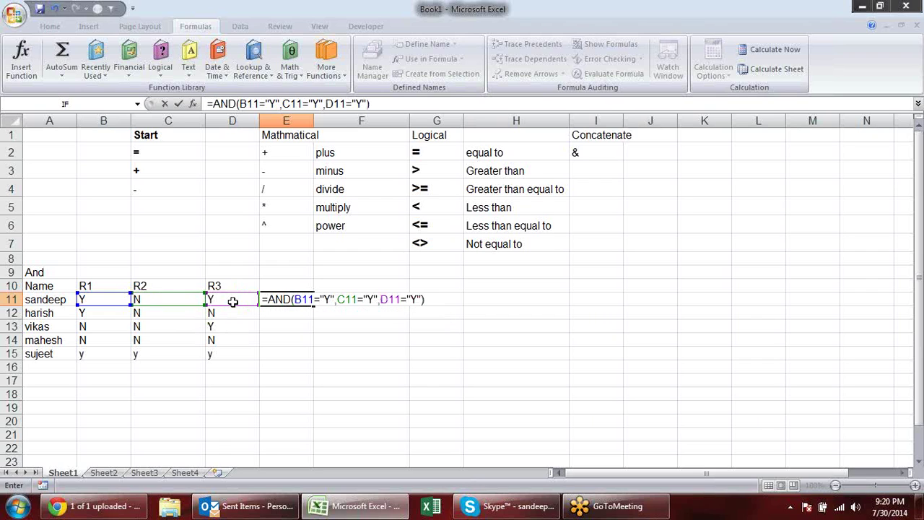
key("Return")
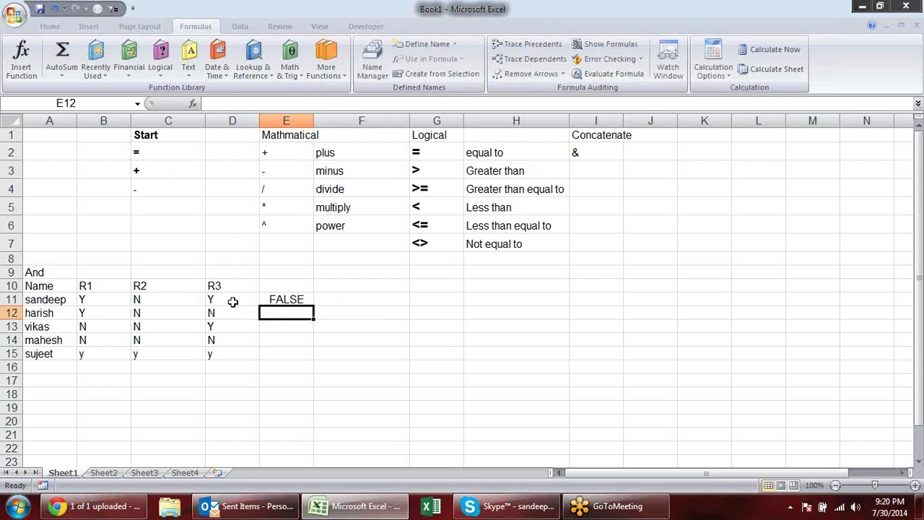
Copy the AND formula down to E15, giving FALSE for rows 11–14 and TRUE for row 15.
key("Up")
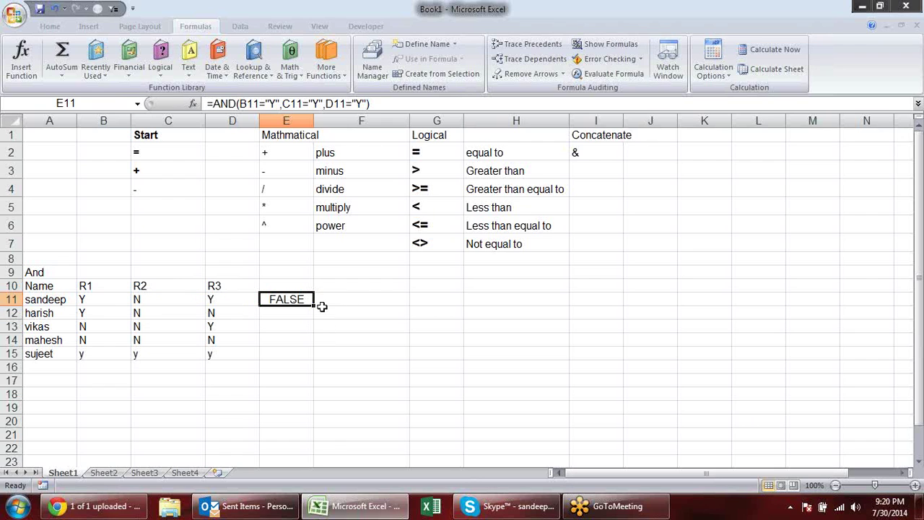
double_click(301, 299)
left_click(309, 336)
left_click(299, 302)
left_click_drag(314, 305, 314, 359)
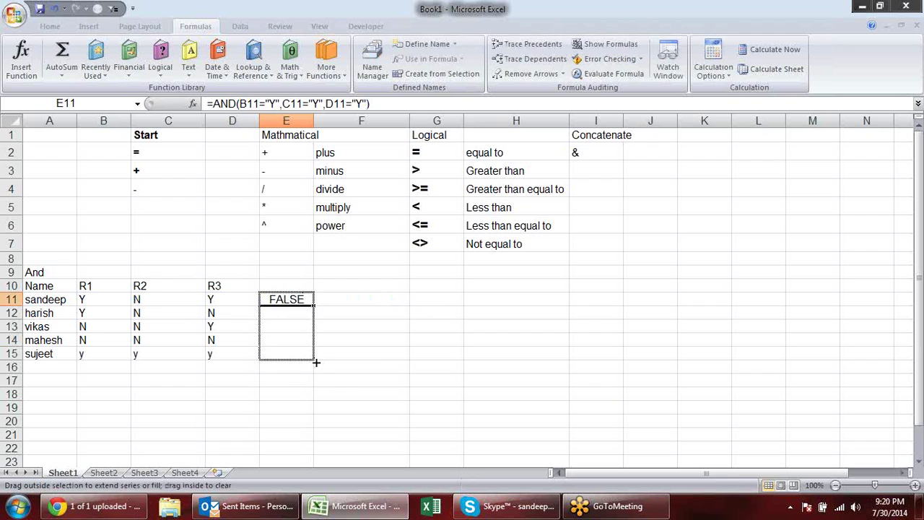
left_click(346, 310)
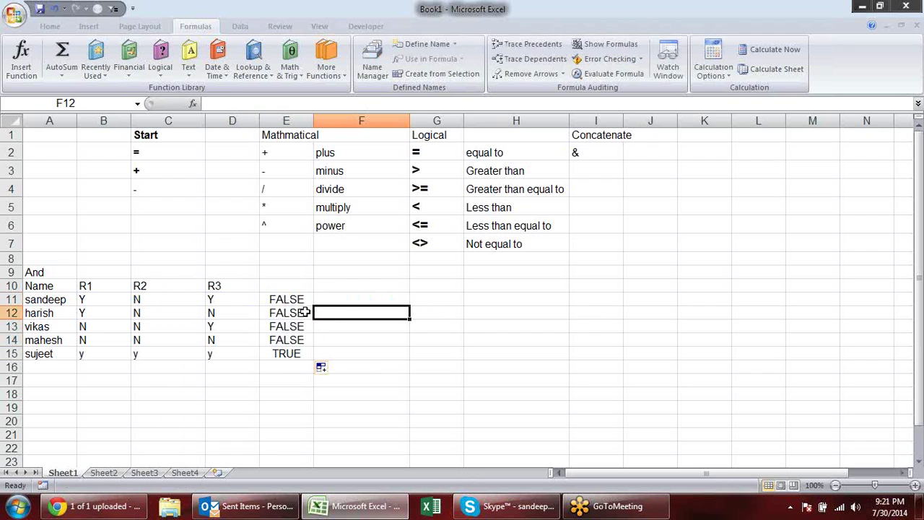
double_click(294, 300)
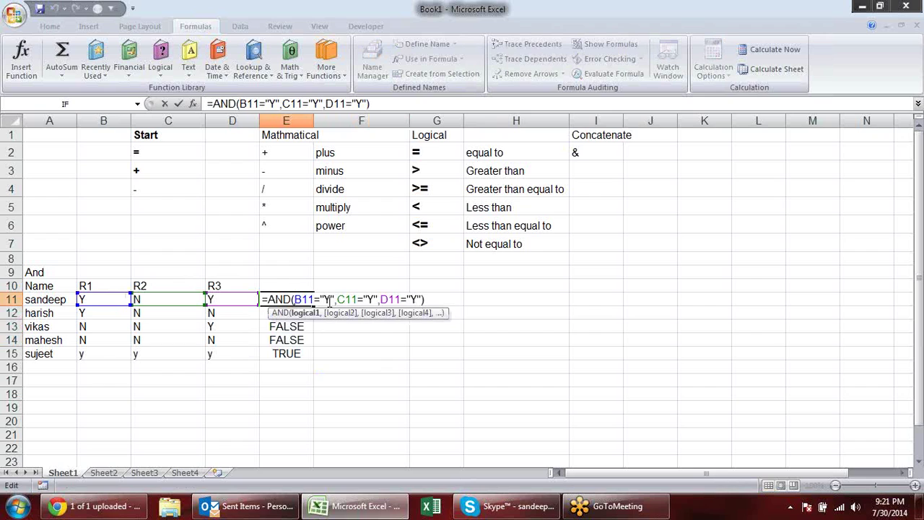
left_click_drag(336, 300, 296, 300)
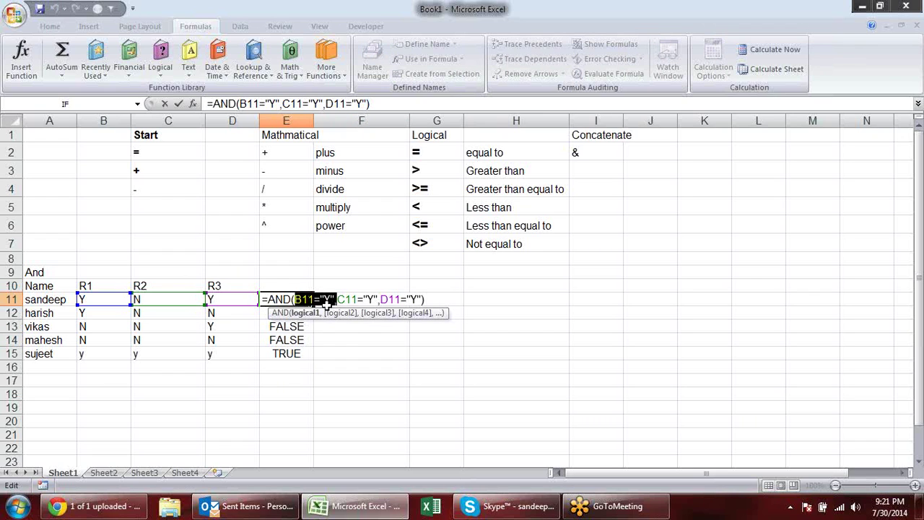
left_click_drag(375, 298, 337, 299)
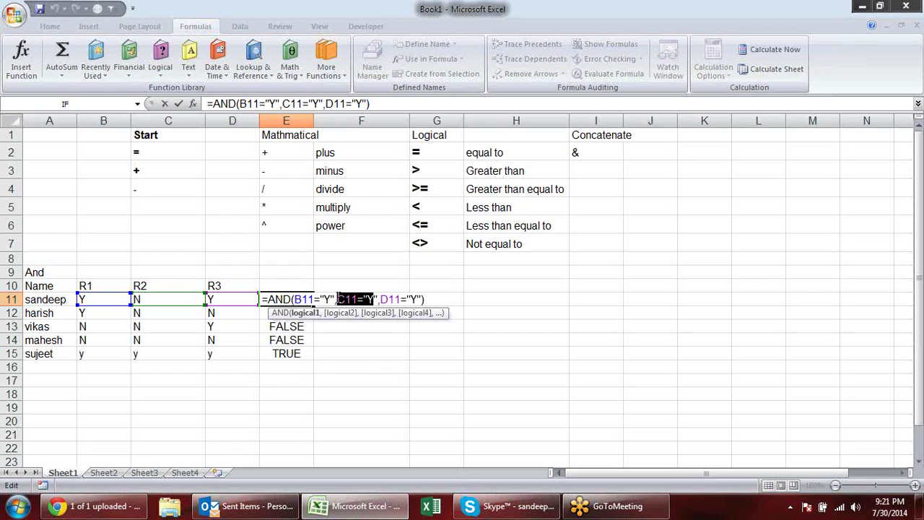
left_click_drag(423, 299, 380, 299)
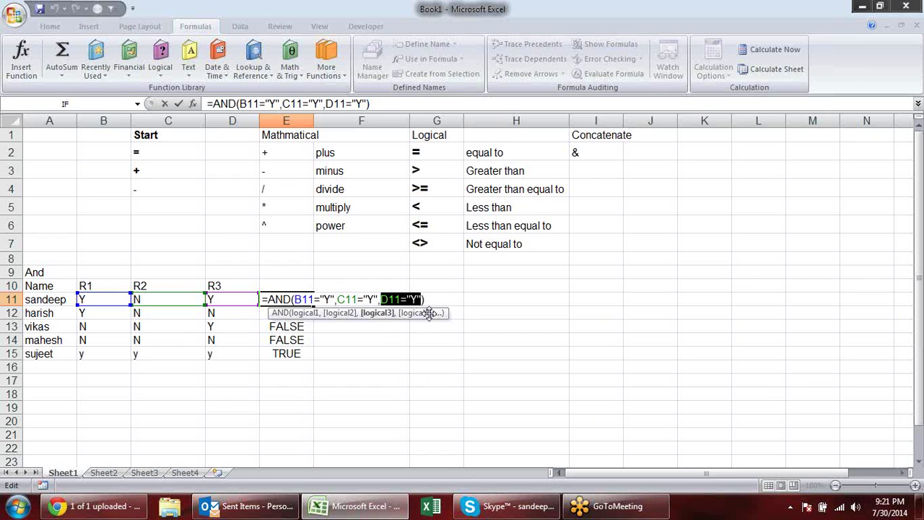
key("F9")
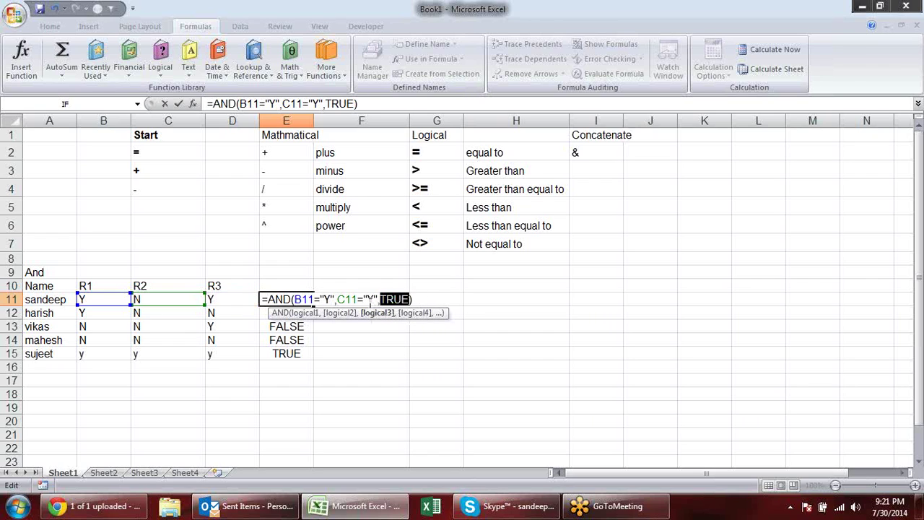
left_click_drag(377, 299, 293, 299)
key("F9")
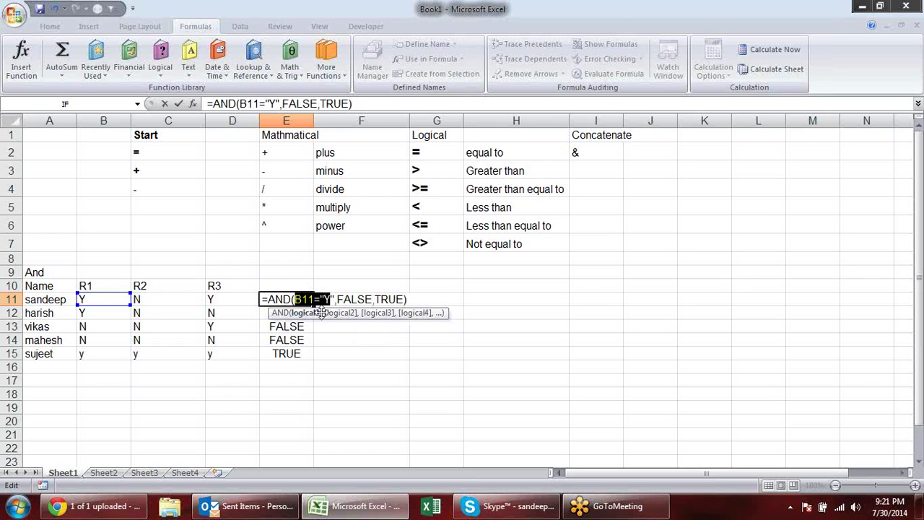
key("F9")
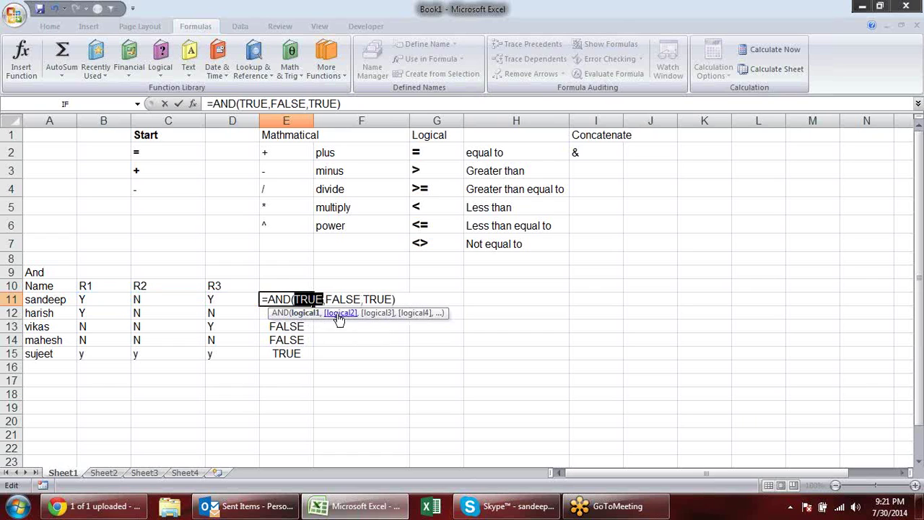
left_click_drag(396, 300, 267, 299)
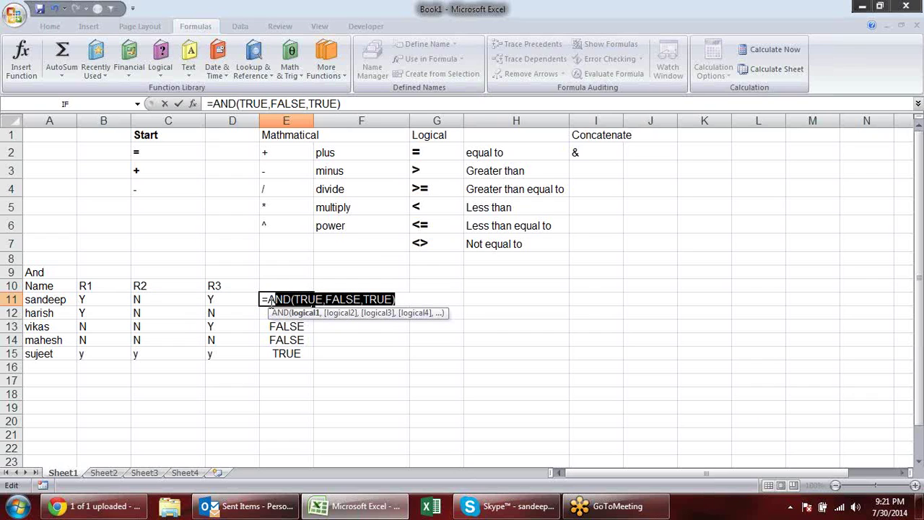
key("F9")
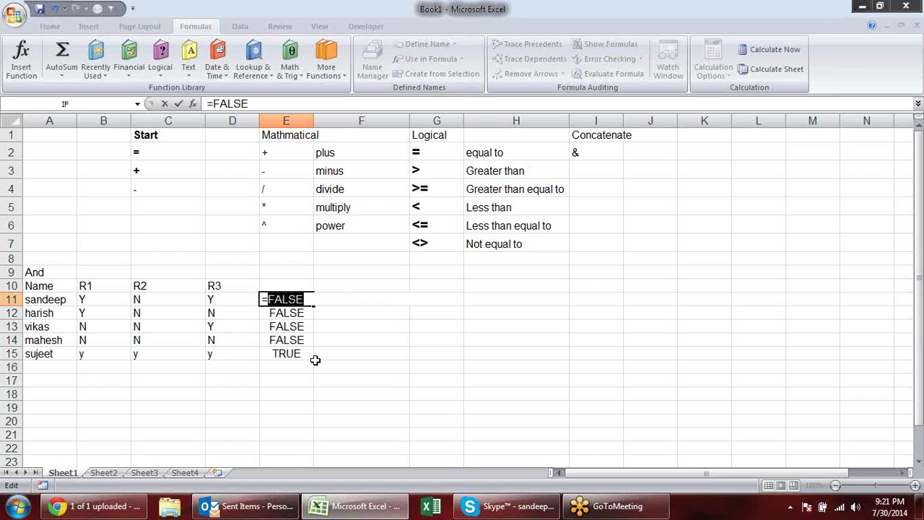
key("Escape")
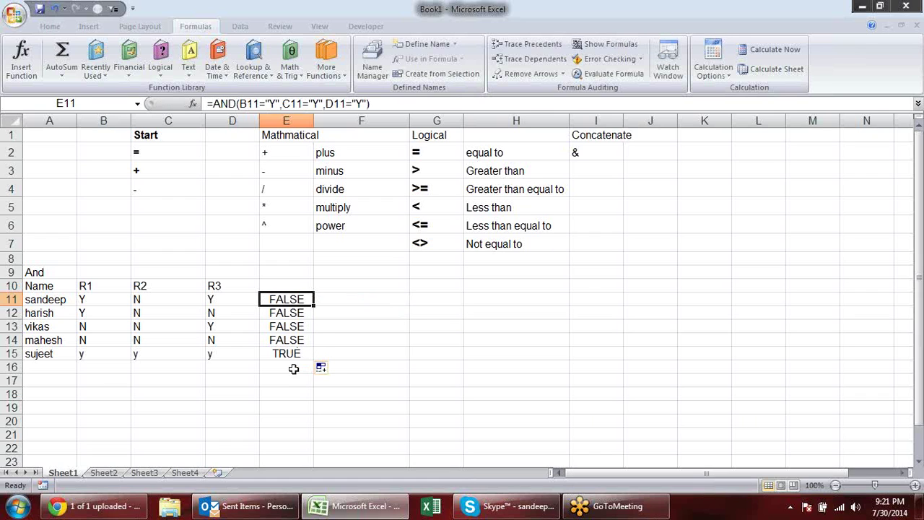
Evaluate each condition of E15's AND formula to TRUE with F9, then discard the changes.
double_click(294, 353)
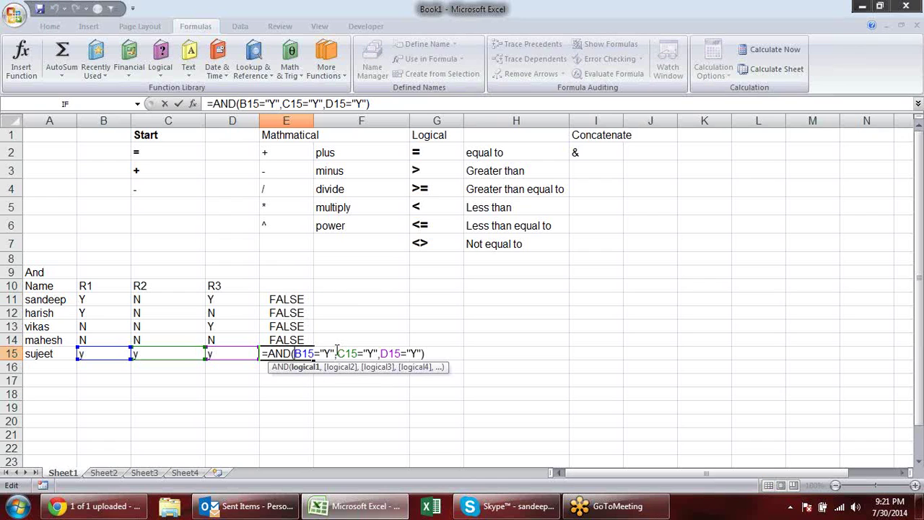
left_click_drag(334, 353, 294, 353)
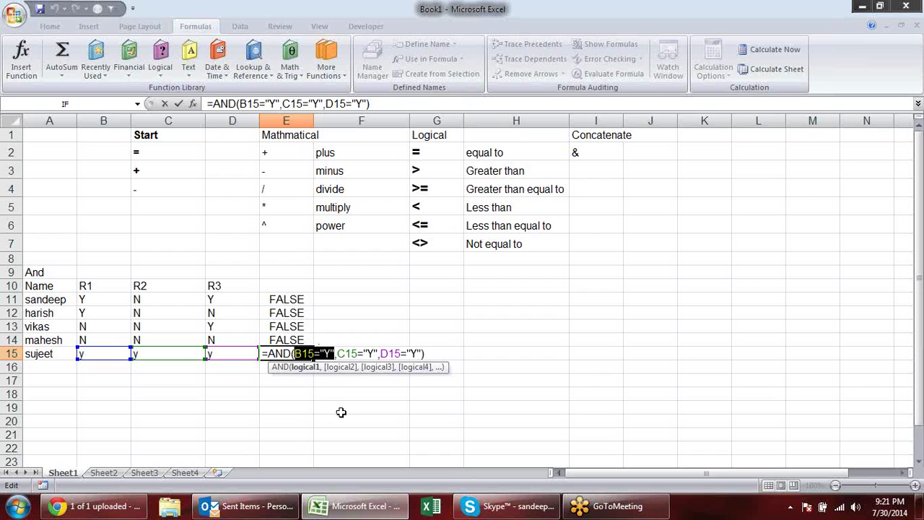
key("F9")
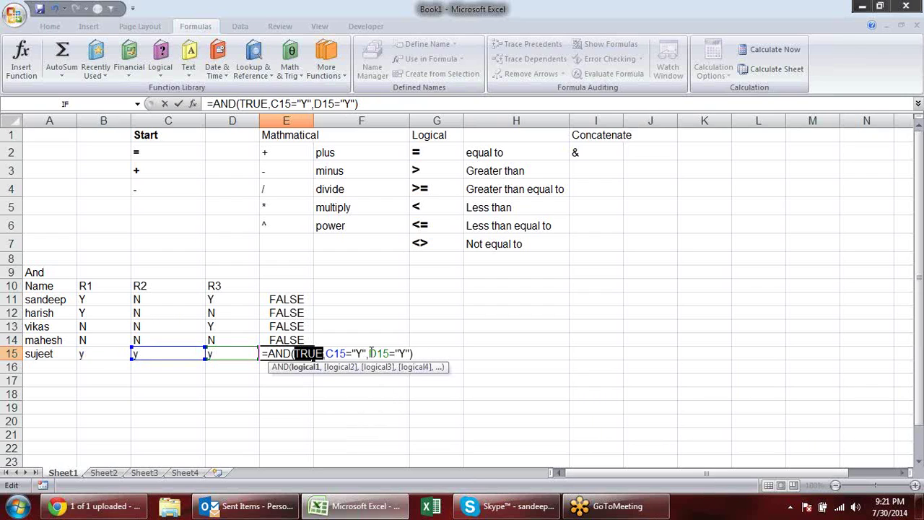
left_click(355, 367)
key("F9")
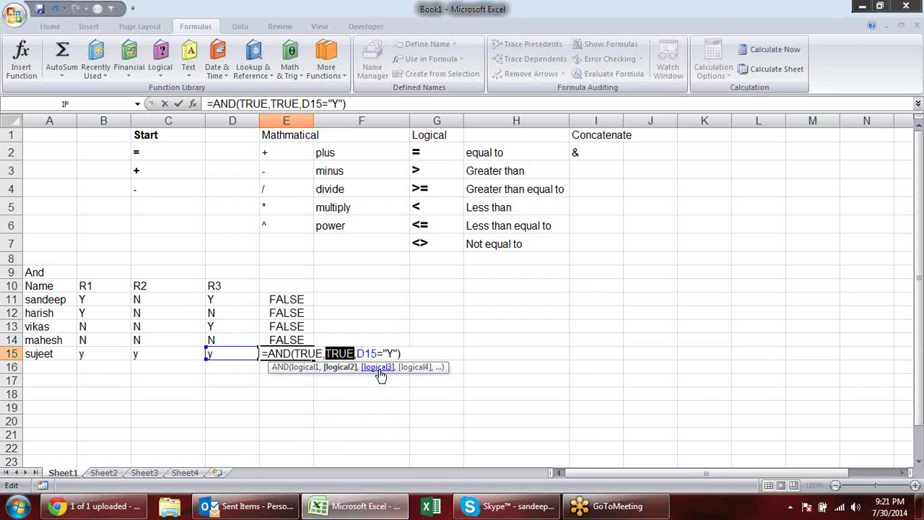
left_click(379, 370)
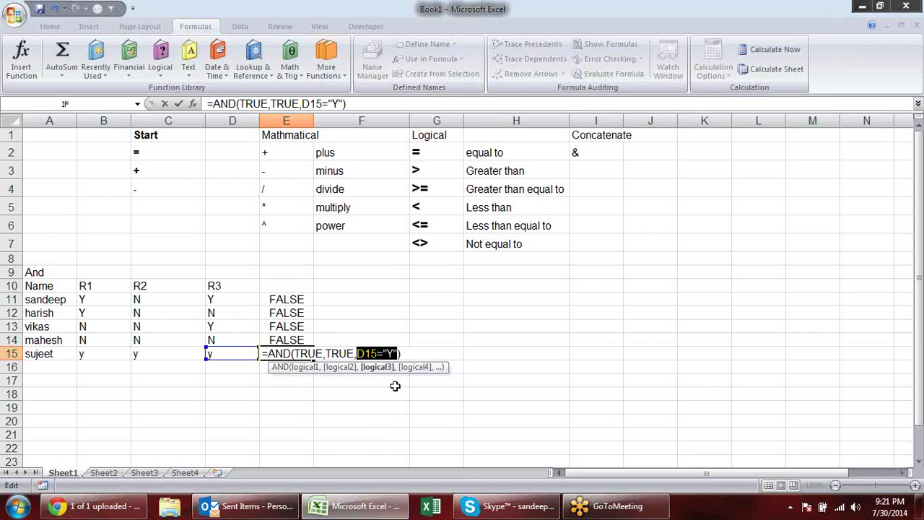
key("F9")
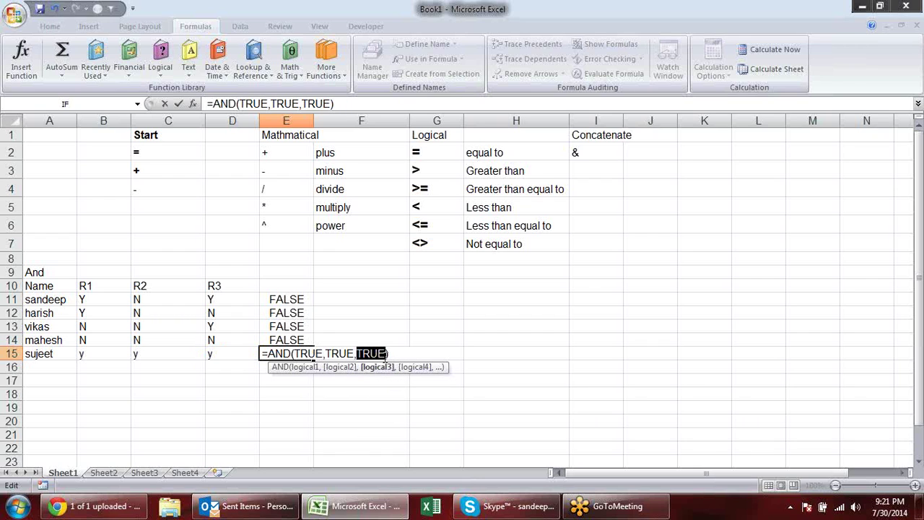
left_click_drag(390, 354, 268, 354)
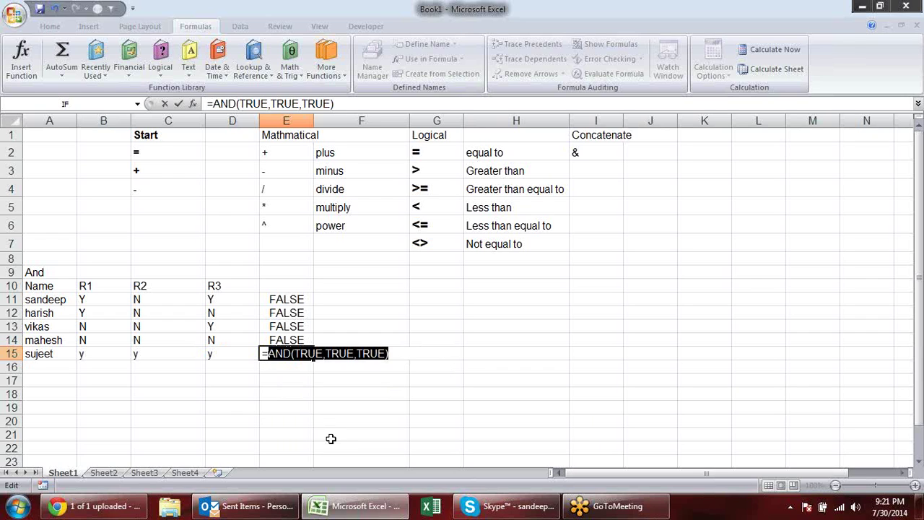
key("F9")
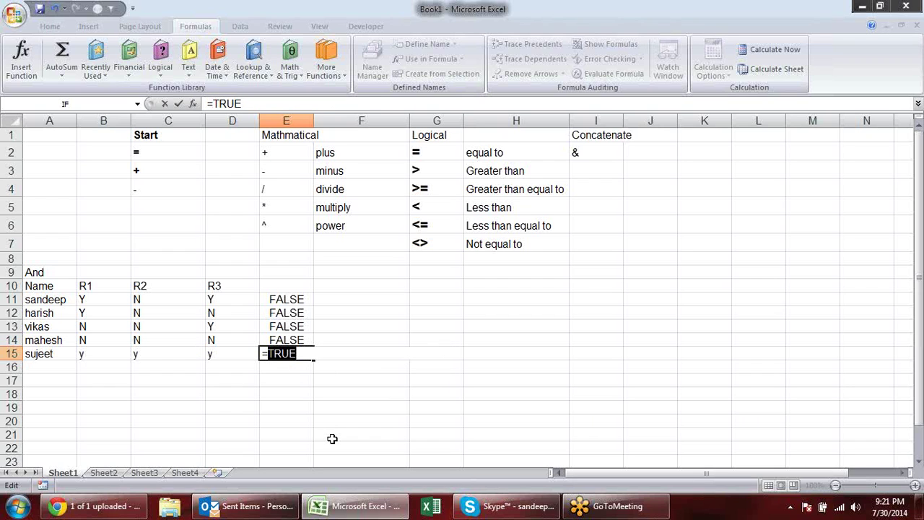
key("Escape")
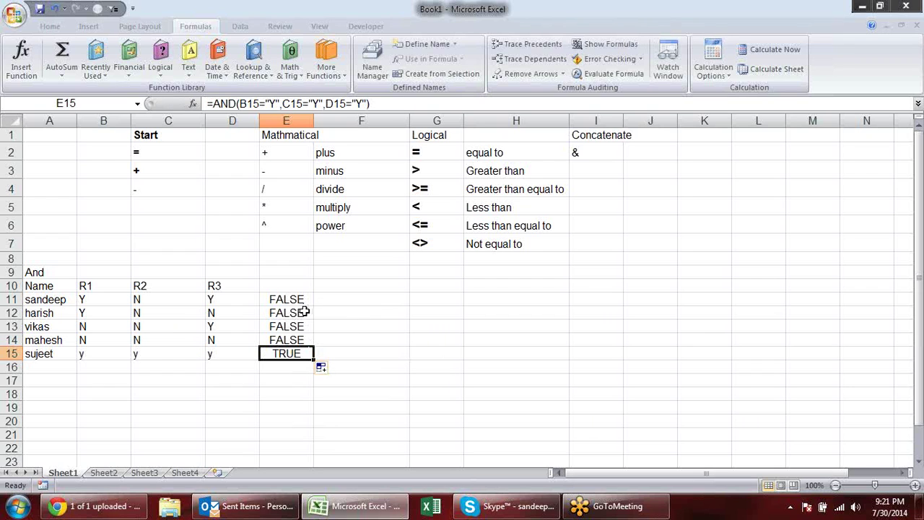
Check the column E results, then bold the And title in A9.
left_click(296, 288)
left_click(298, 300)
left_click(299, 328)
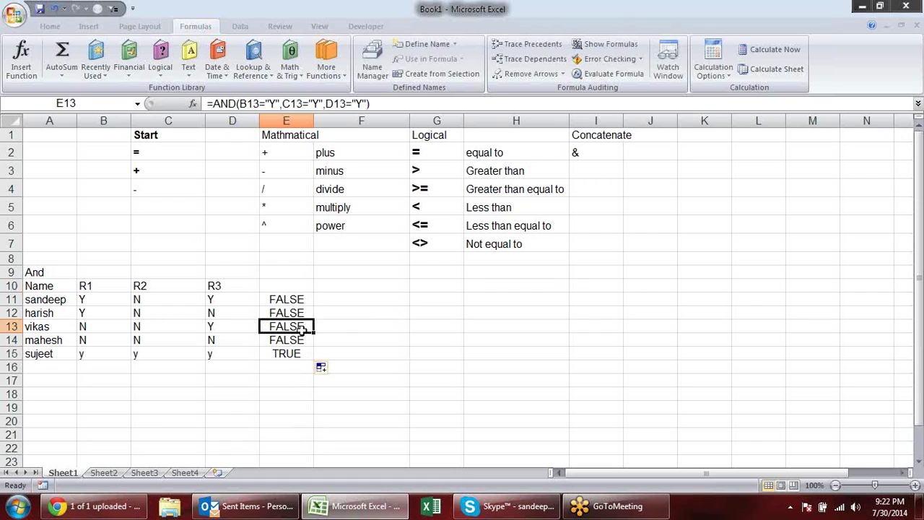
left_click(296, 354)
left_click(59, 260)
left_click(62, 275)
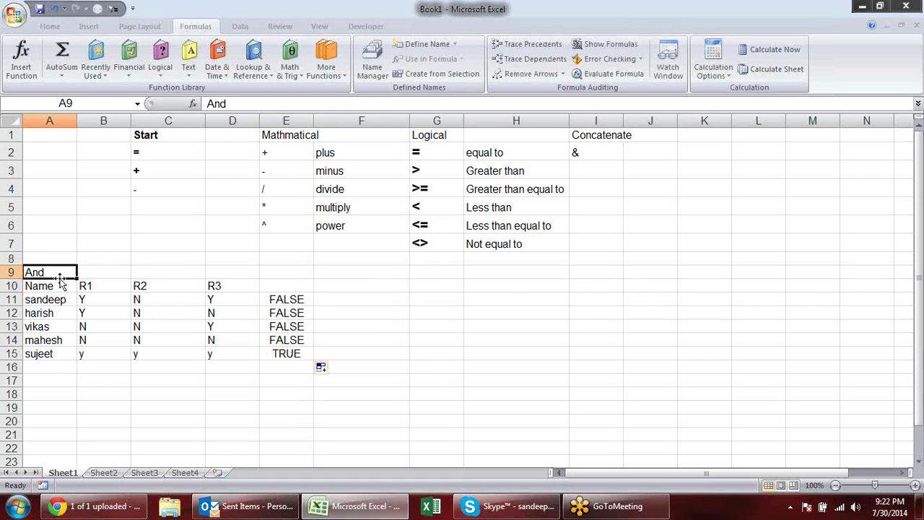
key("ctrl+b")
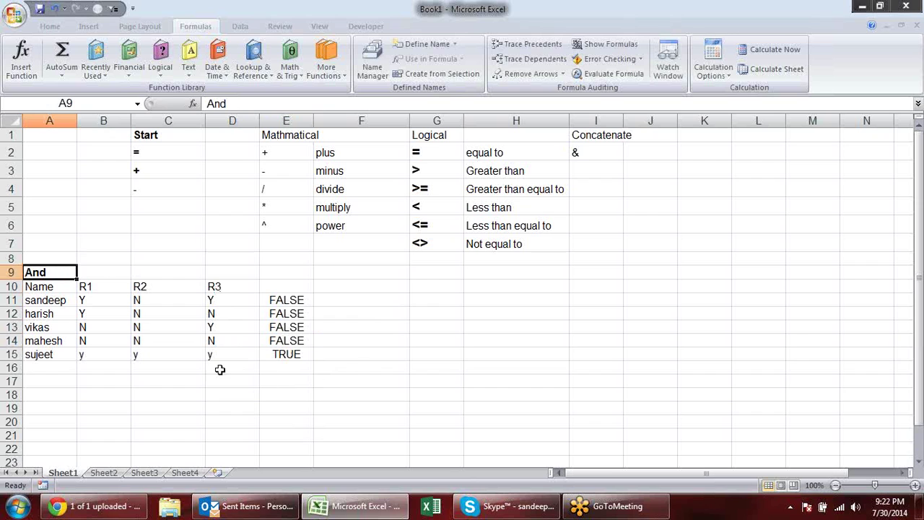
Review the AND formulas behind E15 and E11.
left_click(170, 355)
left_click(269, 354)
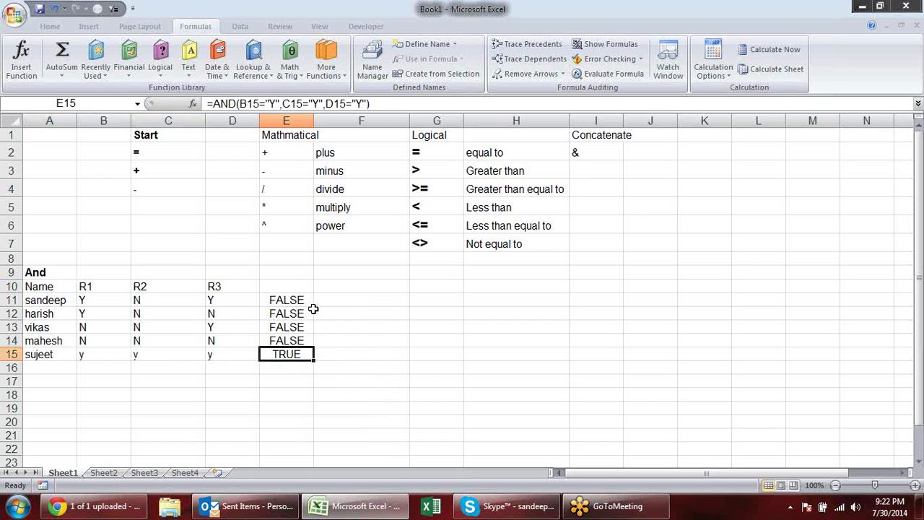
left_click(342, 296)
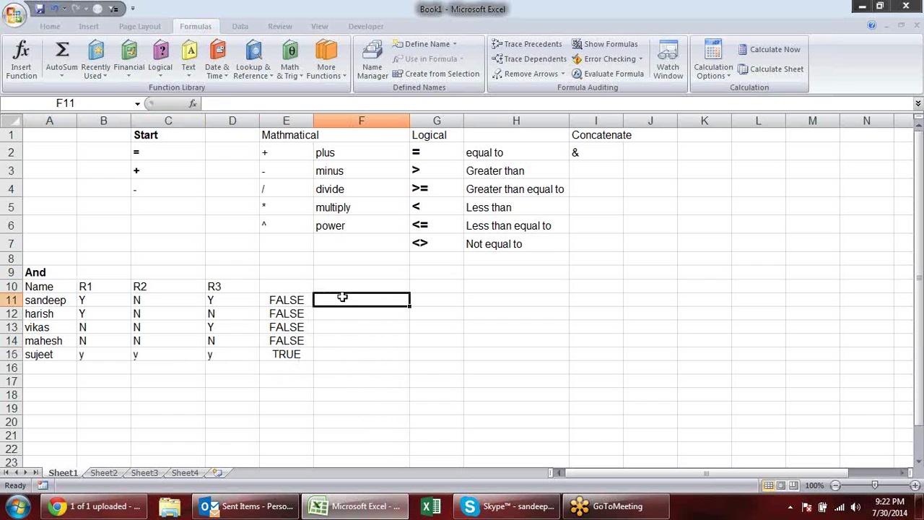
double_click(299, 301)
left_click_drag(263, 300, 428, 303)
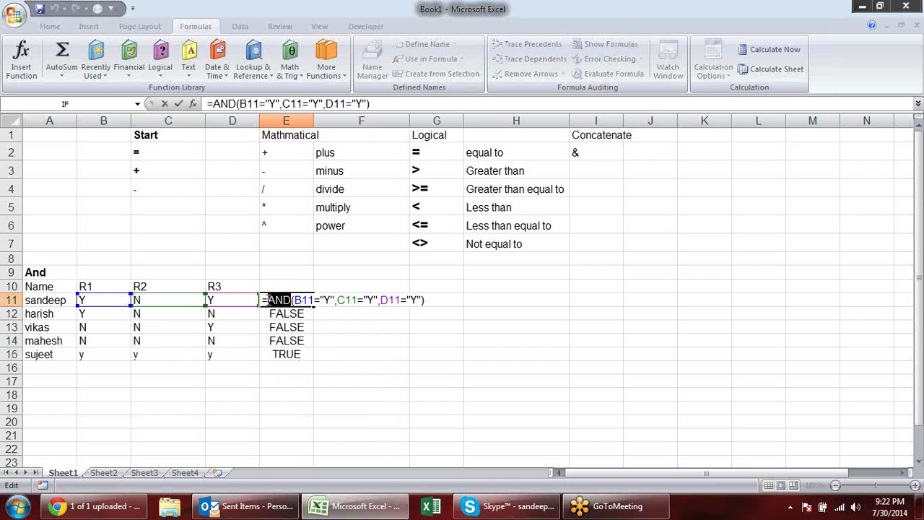
Enter =IF(E11,"Selected","Rejected") in F11, which displays Rejected.
left_click(438, 301)
left_click(367, 298)
type("=")
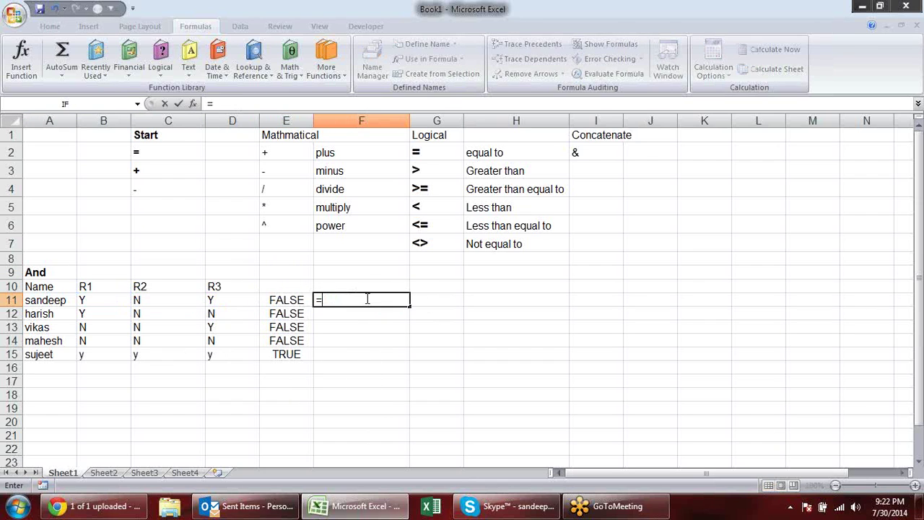
type("if")
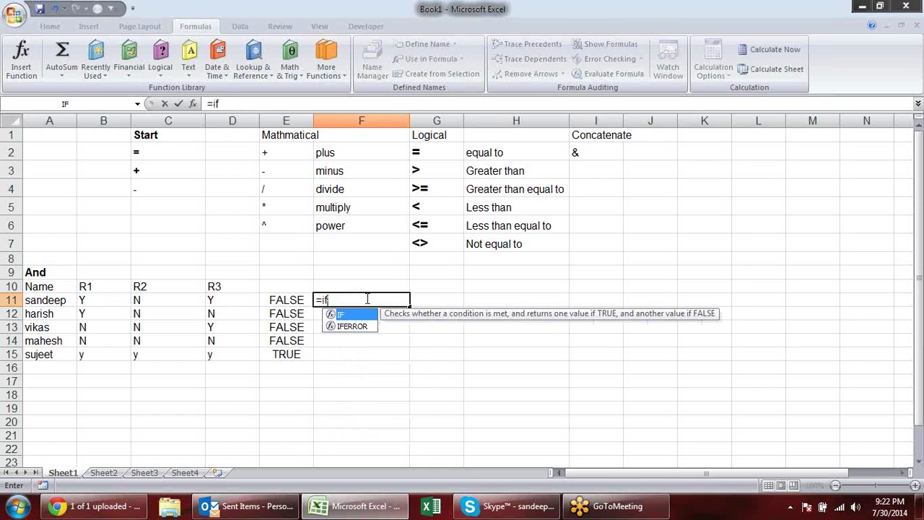
key("Tab")
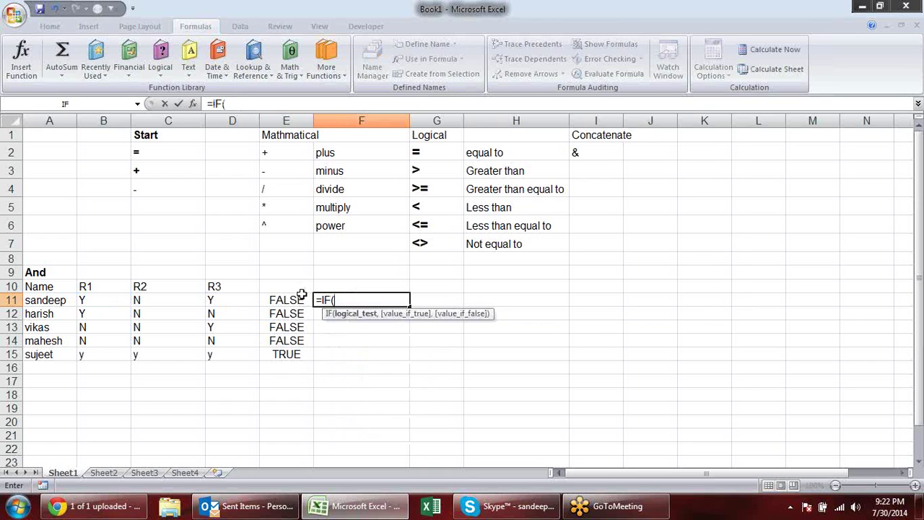
left_click(298, 298)
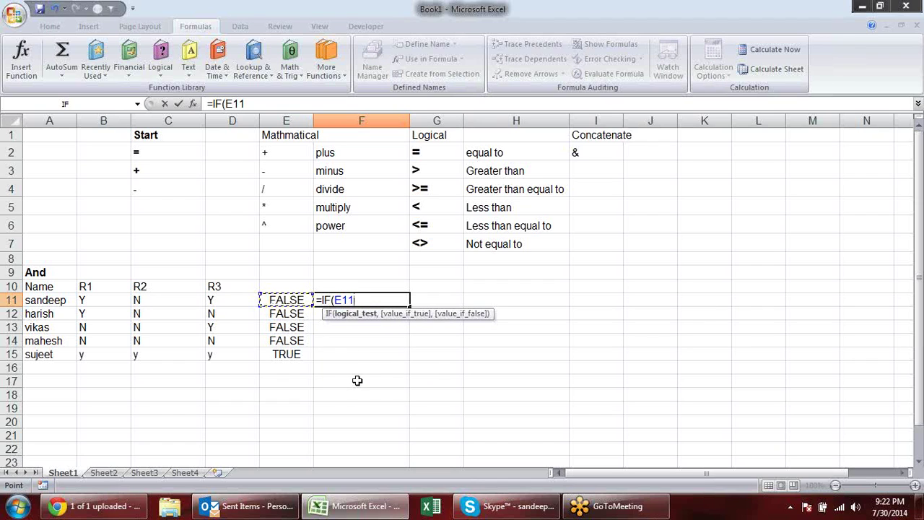
type(",")
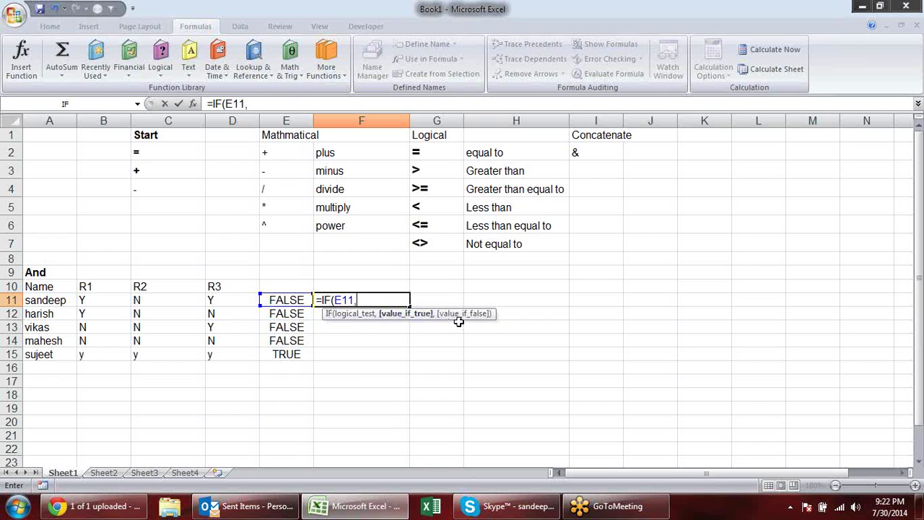
type("\"Selected\"")
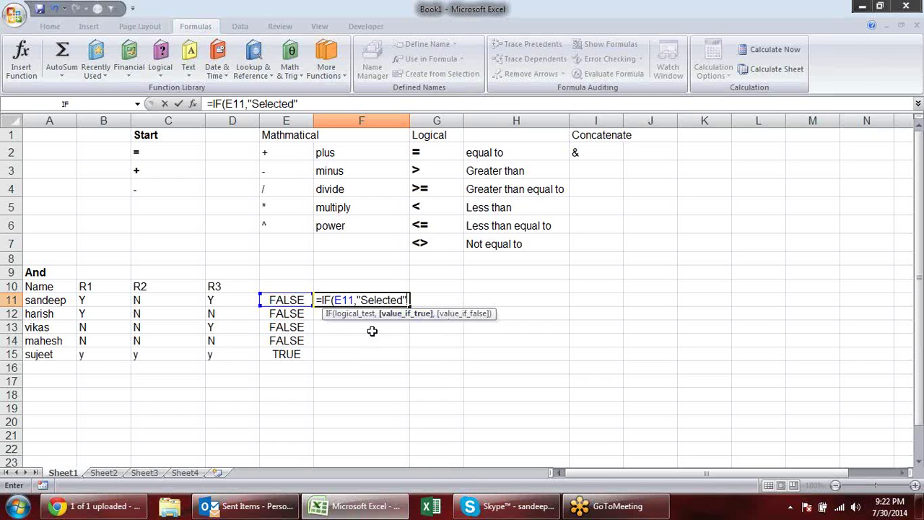
type(",\"")
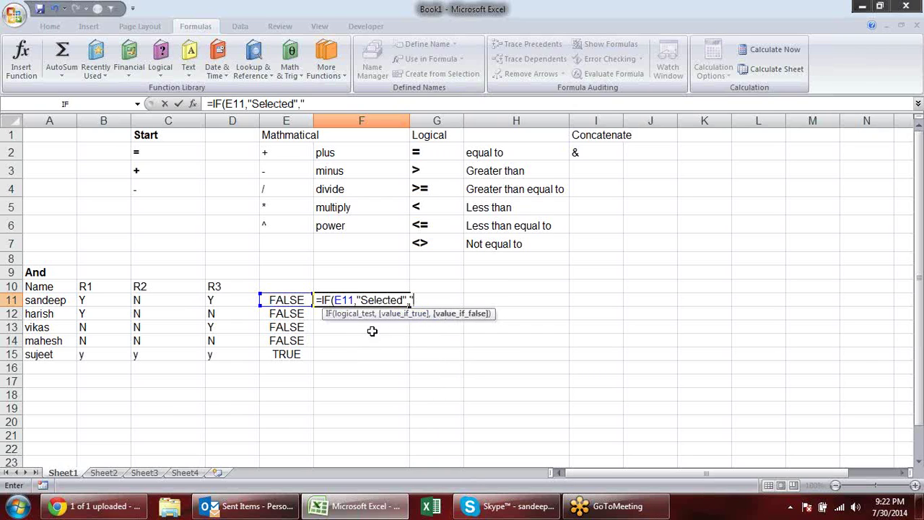
type("Rejected")
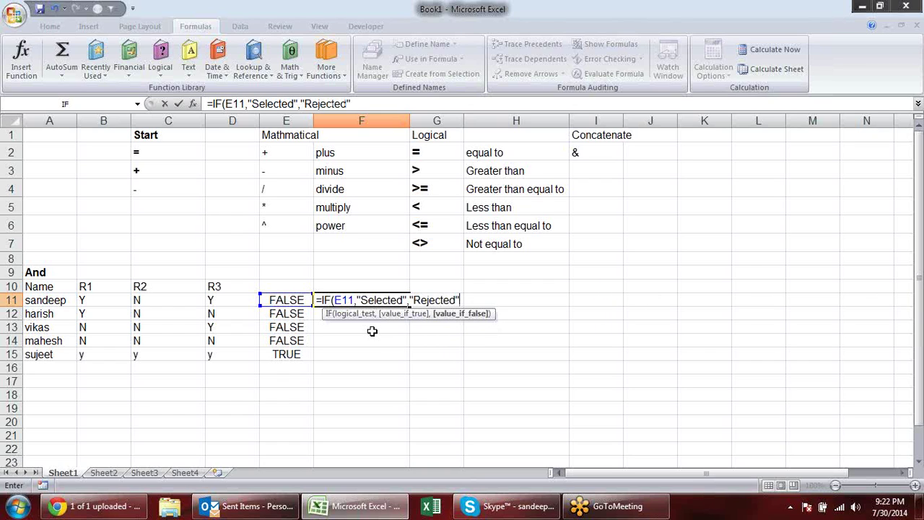
key("Return")
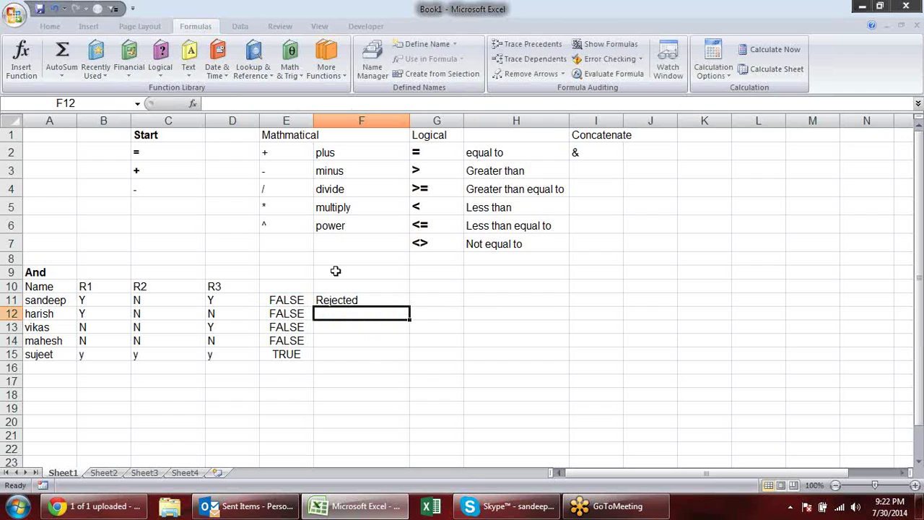
Fill F11's Selected/Rejected formula down to F15 and make row 15 bold.
left_click(363, 298)
left_click_drag(408, 306, 410, 361)
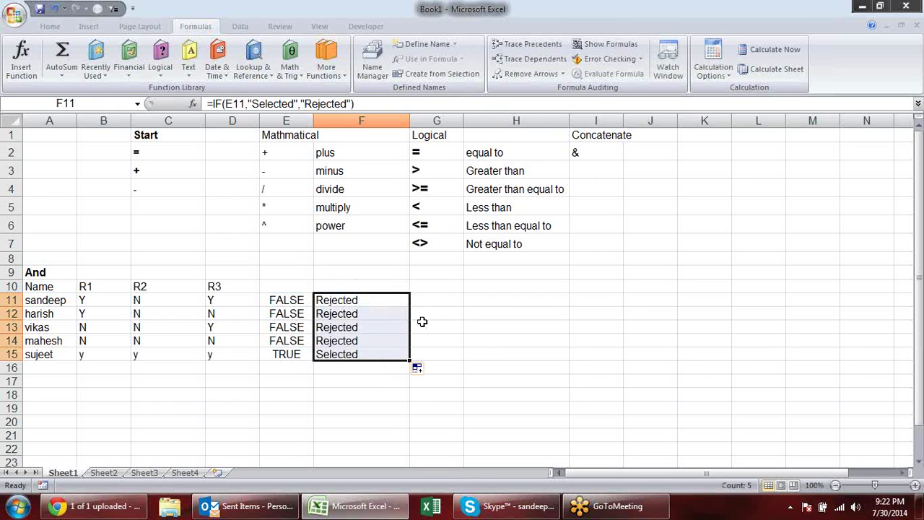
left_click(404, 326)
left_click(388, 357)
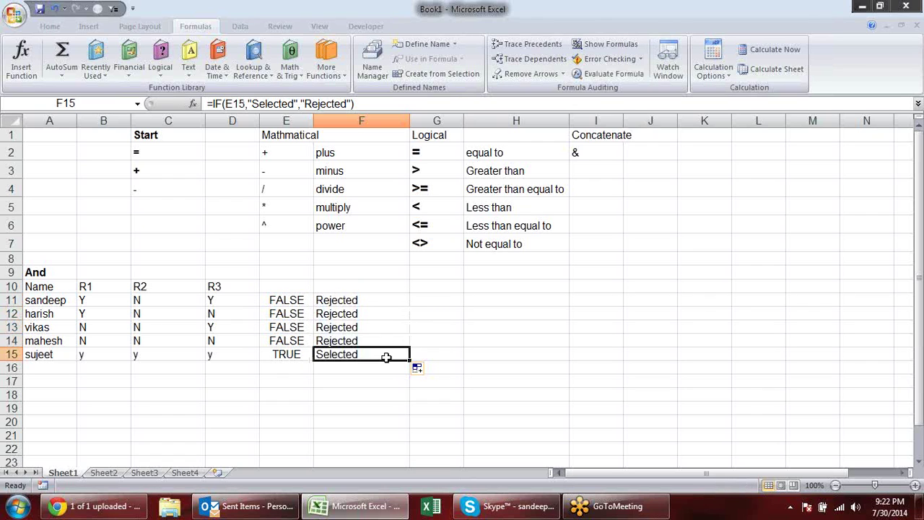
left_click(10, 354)
key("ctrl+b")
left_click(292, 384)
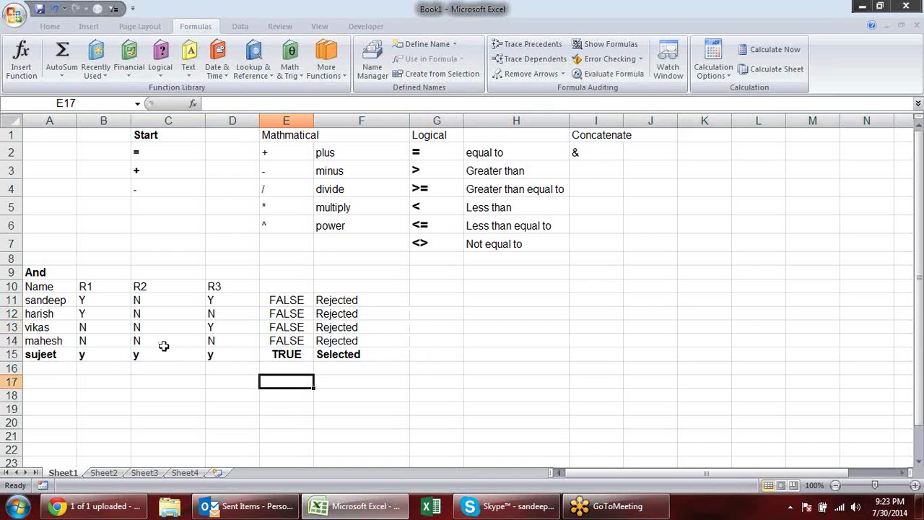
Change C11 to y and bold F11's resulting Selected entry.
left_click(161, 345)
key("Up")
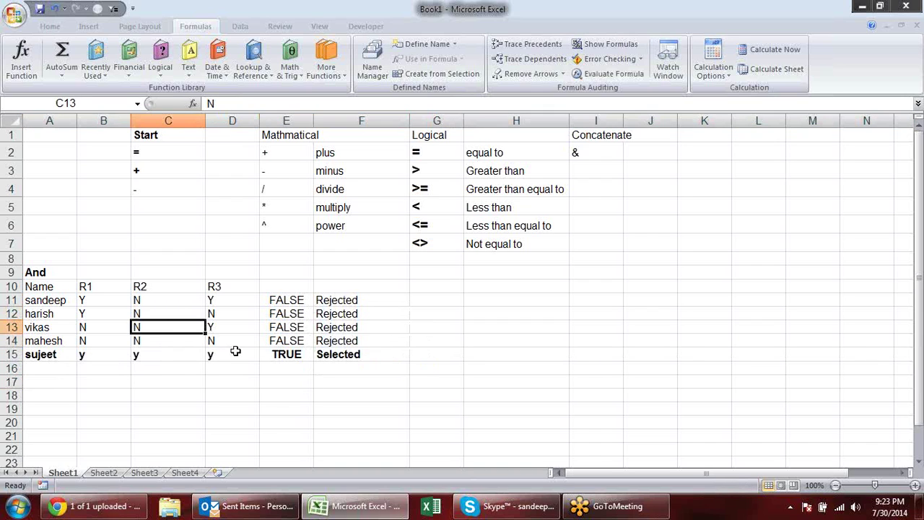
key("Up")
key("Up")
type("y")
key("Return")
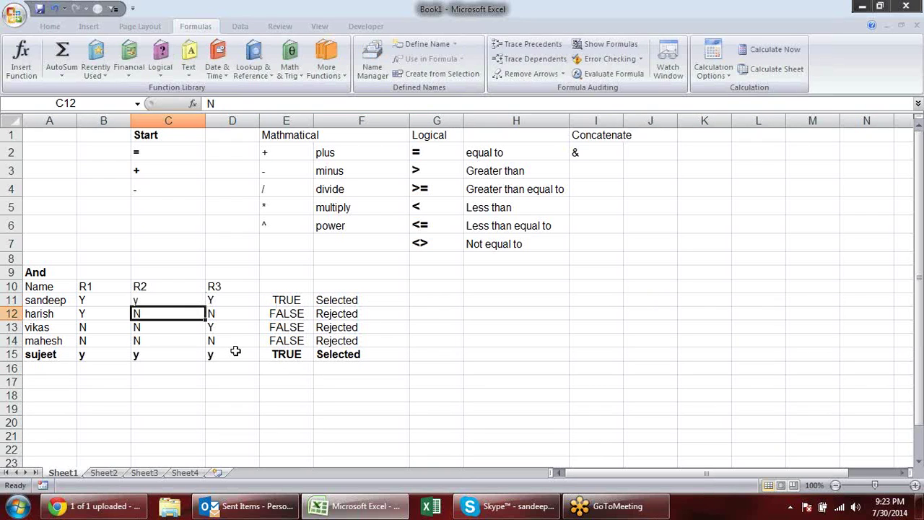
key("Up")
key("Right")
key("Right")
key("Right")
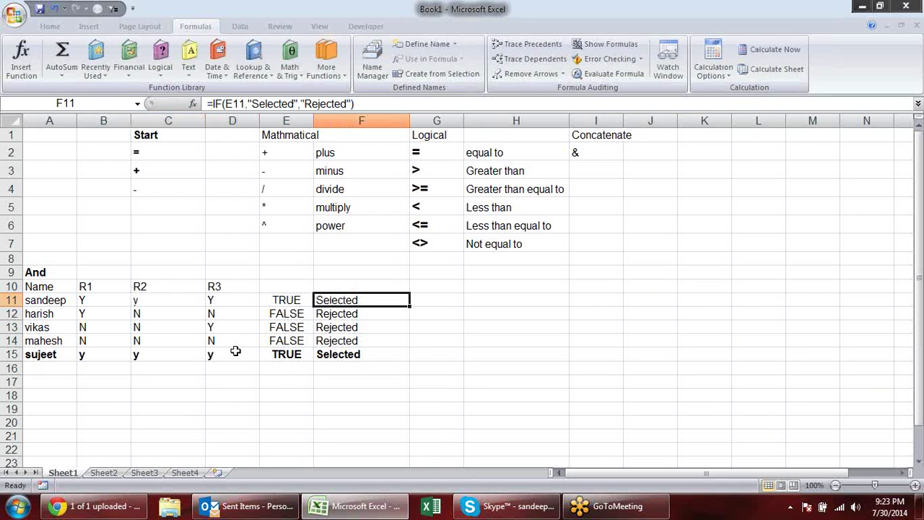
key("ctrl+b")
key("Left")
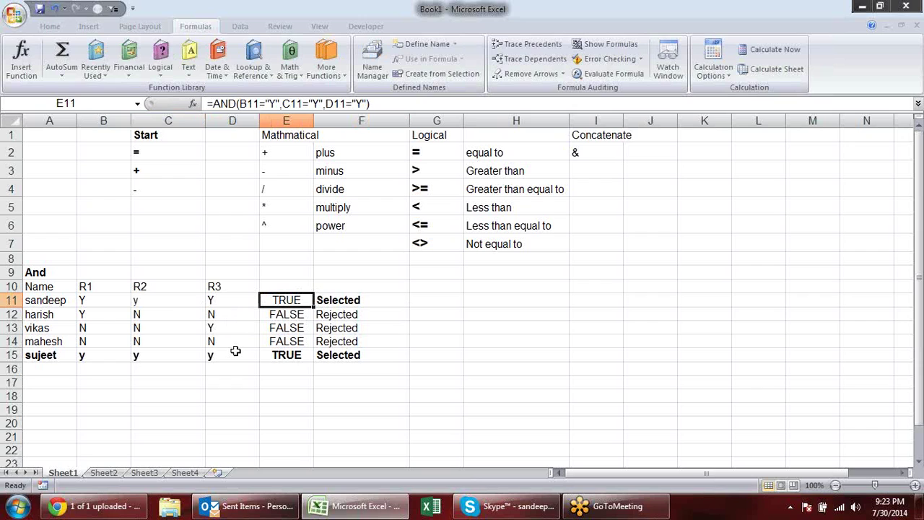
left_click(339, 302)
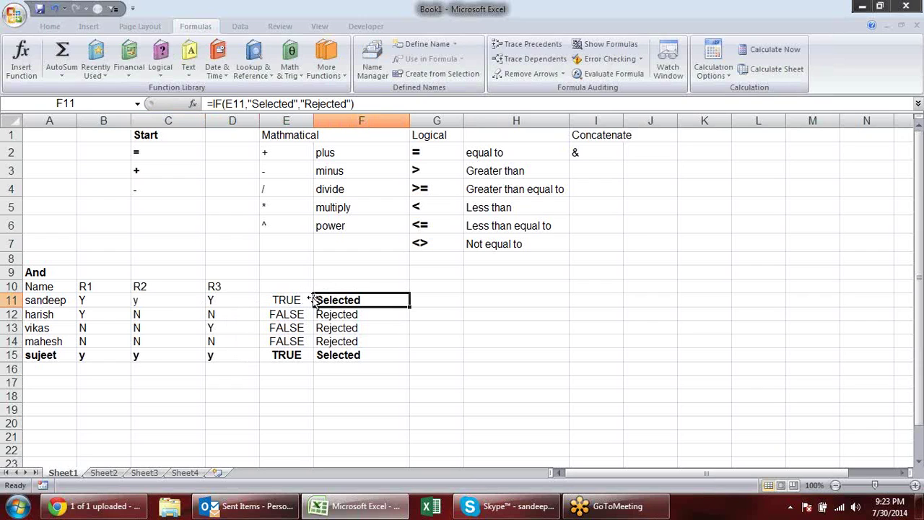
left_click(282, 302)
left_click(350, 300)
Add a bold 'Result' heading in E10.
left_click(292, 289)
type("RE")
key("BackSpace")
type("esult")
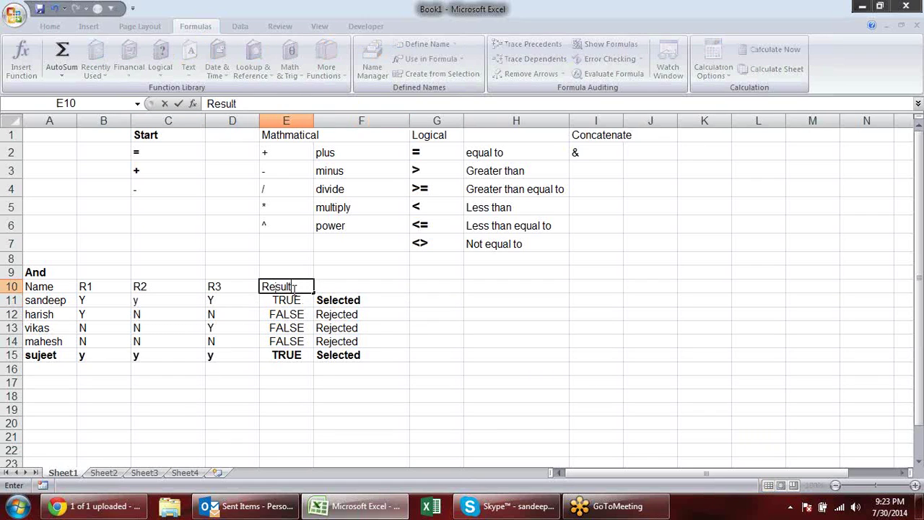
key("Return")
left_click(292, 288)
key("ctrl+b")
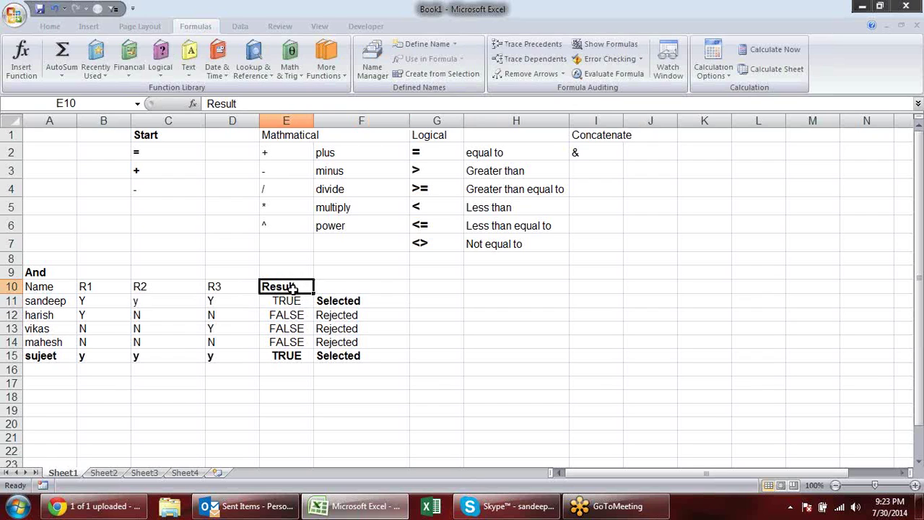
double_click(301, 299)
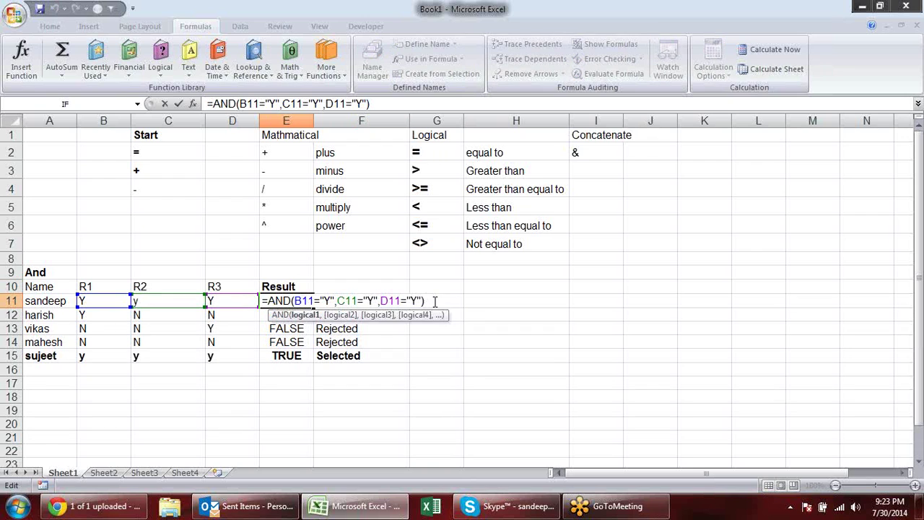
Inspect E11's AND test and F11's IF formula, locating the E11 reference to replace.
key("Return")
left_click(373, 289)
left_click(377, 302)
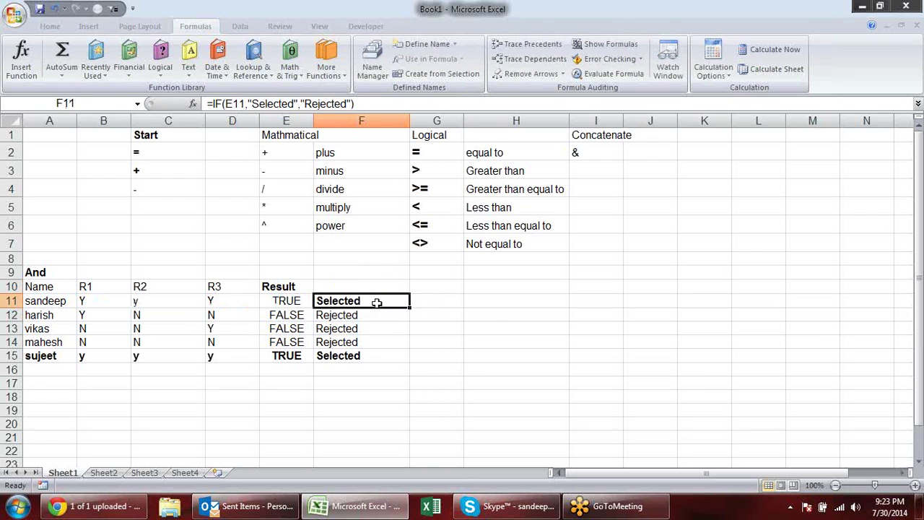
double_click(377, 303)
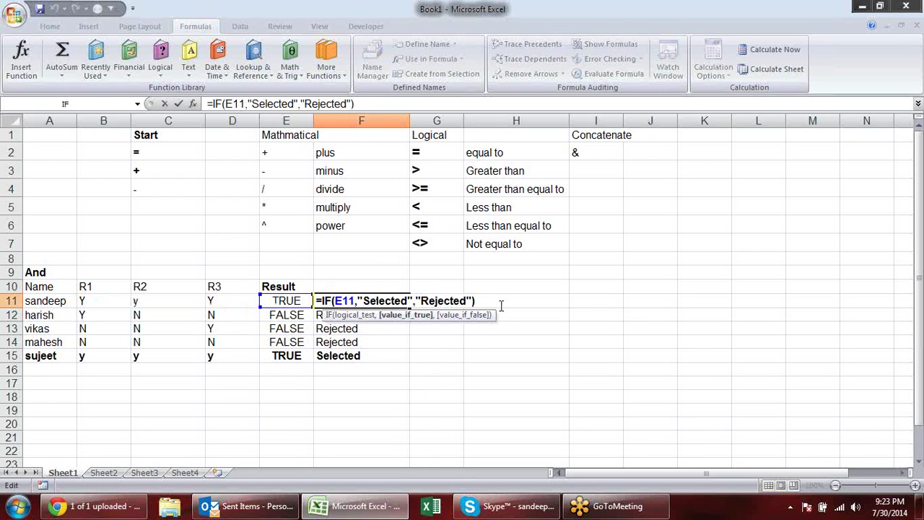
key("Return")
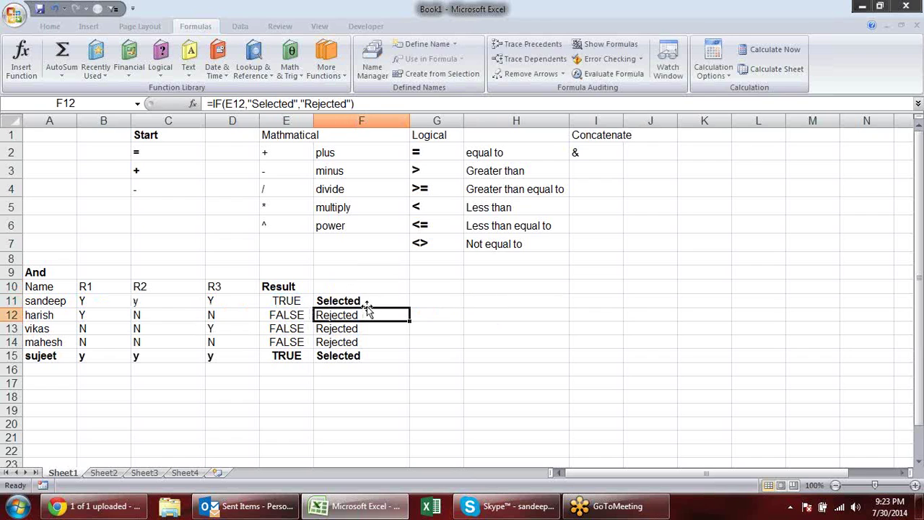
double_click(311, 301)
mouse_move(449, 302)
left_mouse_down()
mouse_move(242, 303)
mouse_move(277, 318)
left_mouse_up()
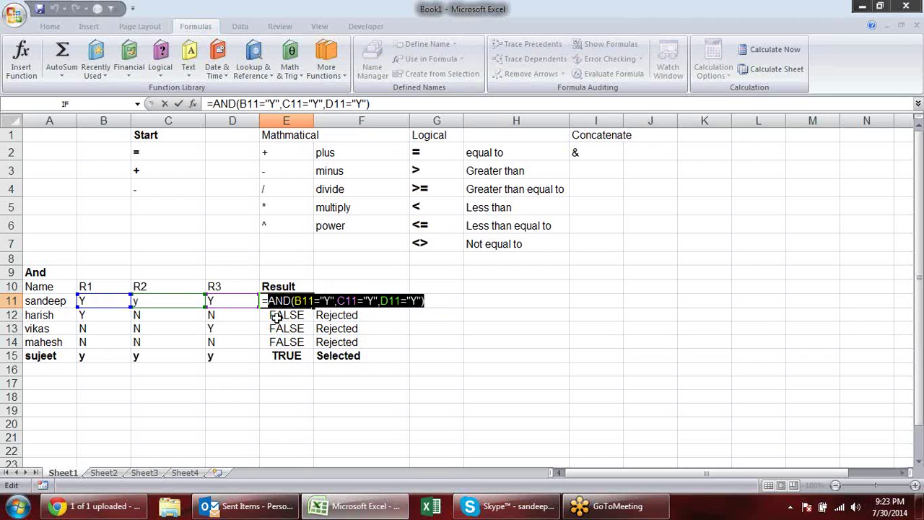
key("Escape")
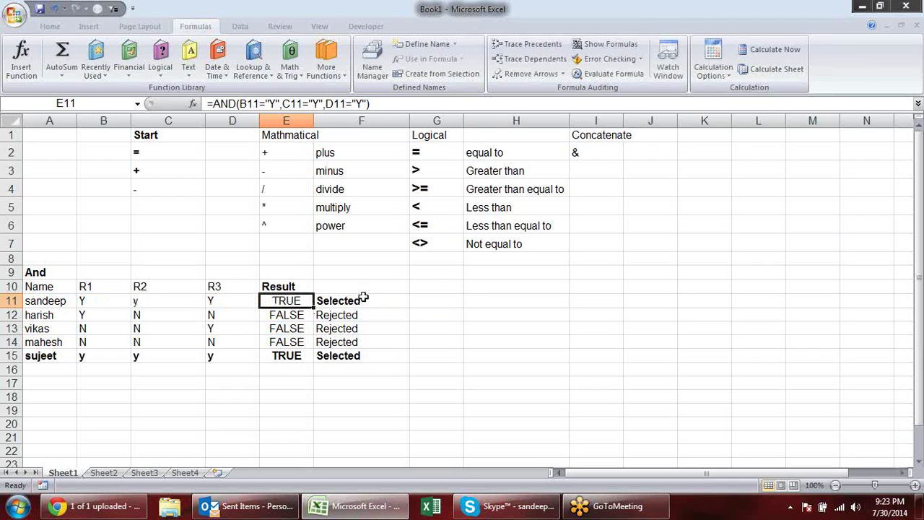
double_click(364, 299)
left_click(355, 301)
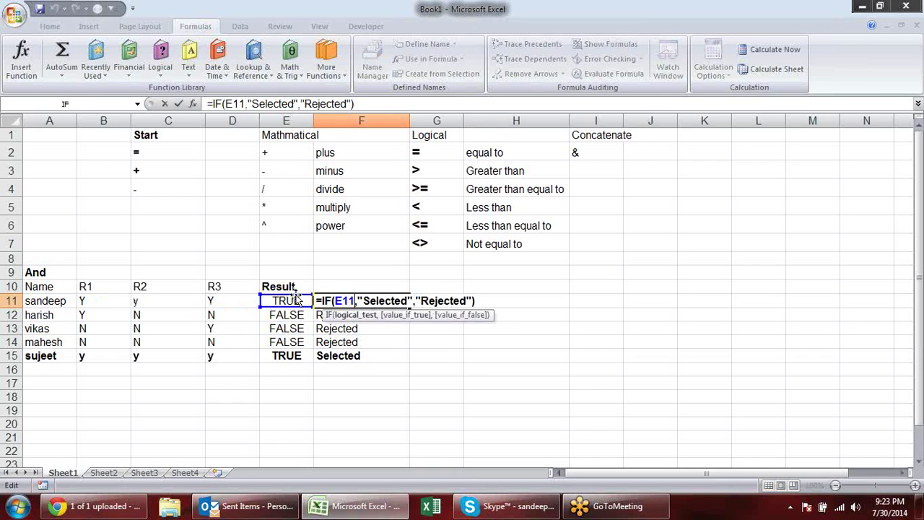
left_click_drag(353, 300, 336, 301)
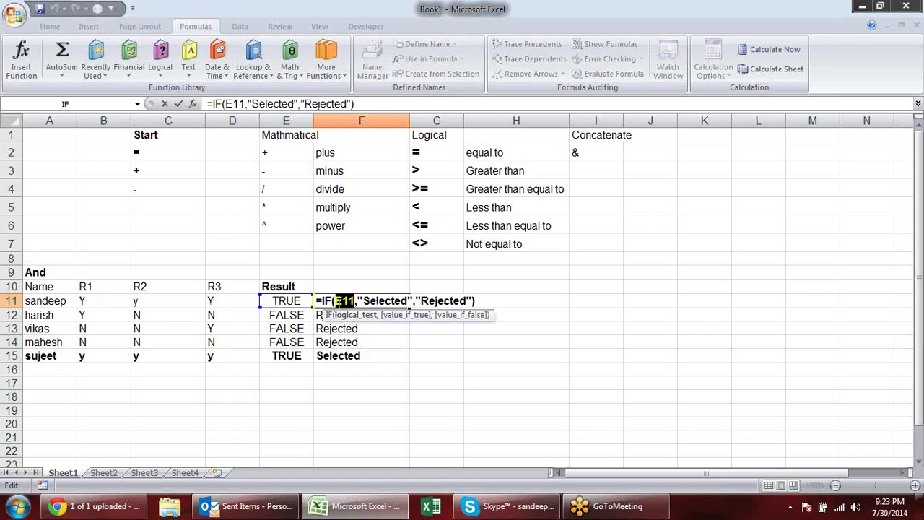
key("Escape")
Copy E11's AND(B11="Y",C11="Y",D11="Y") test and paste it over F11's E11 reference.
key("Left")
key("F2")
left_click_drag(424, 301, 268, 300)
key("ctrl+c")
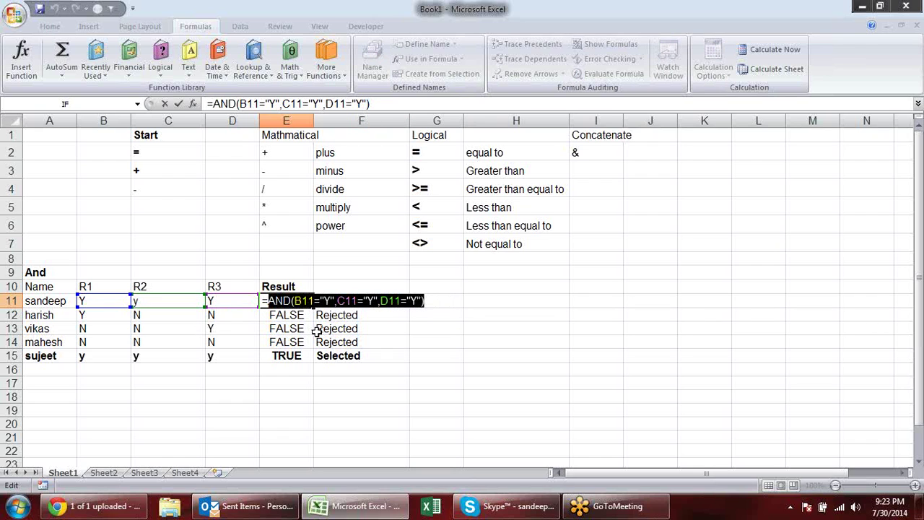
key("Escape")
double_click(353, 300)
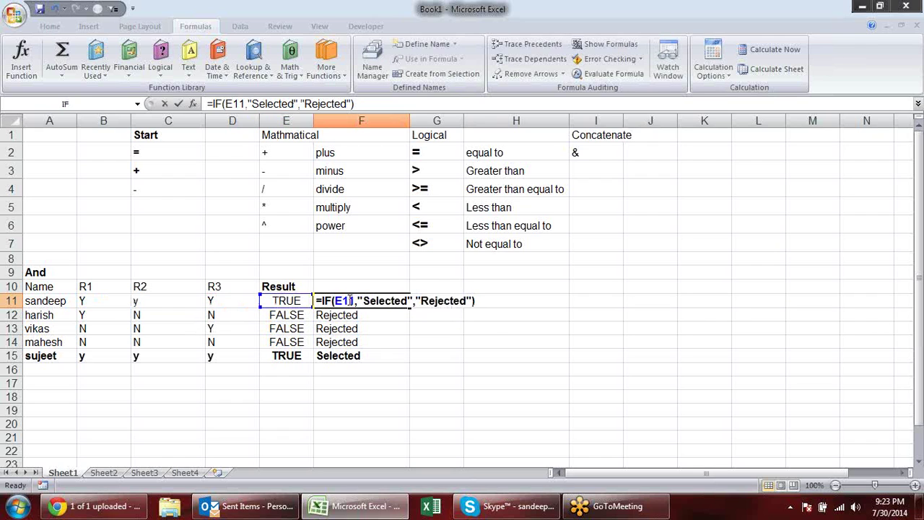
left_click_drag(353, 300, 334, 300)
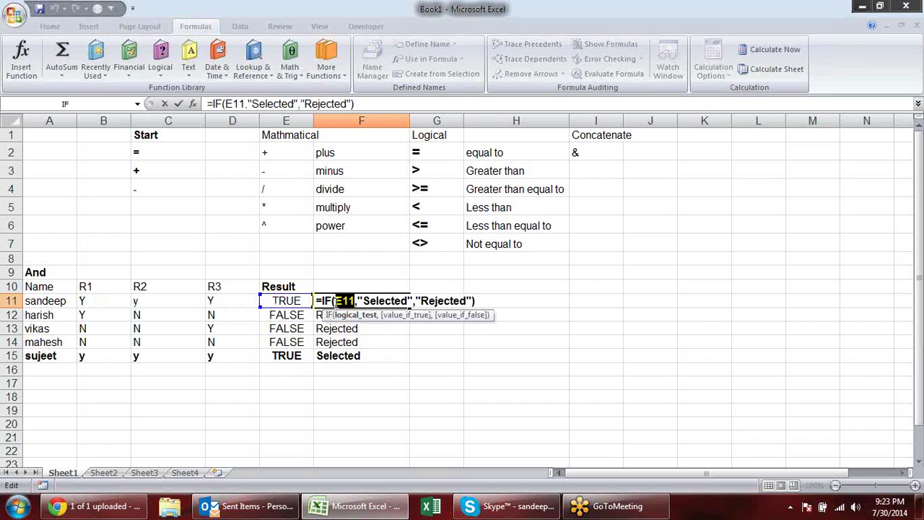
key("ctrl+v")
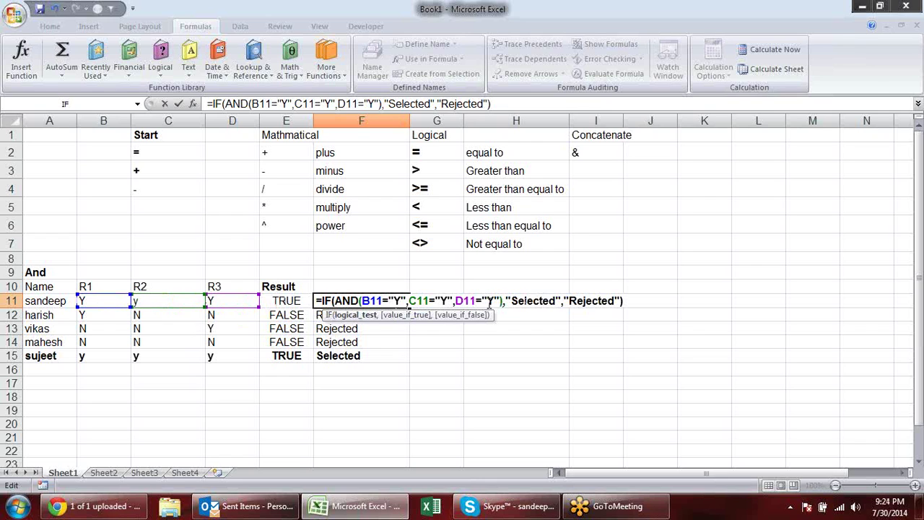
Commit the nested IF(AND()) formula, fill it down to F15, and clear column E's helper TRUE/FALSE values.
key("Return")
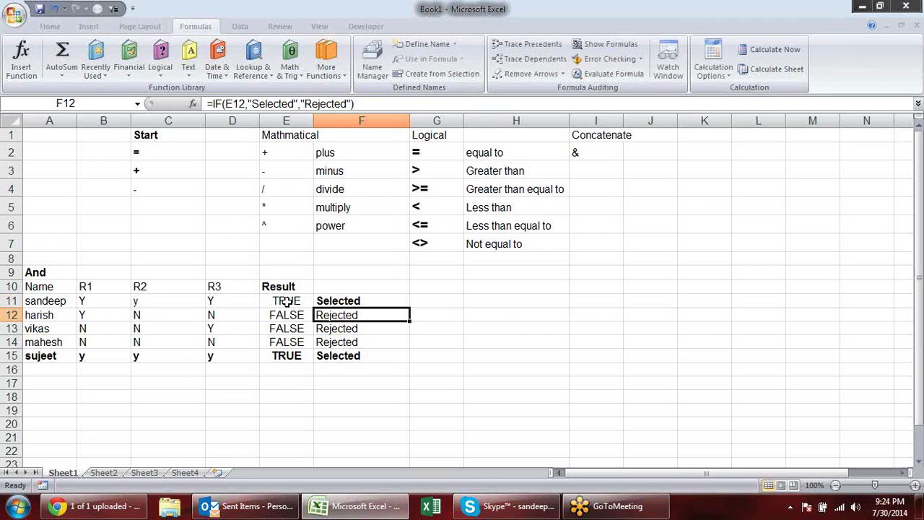
left_click(381, 300)
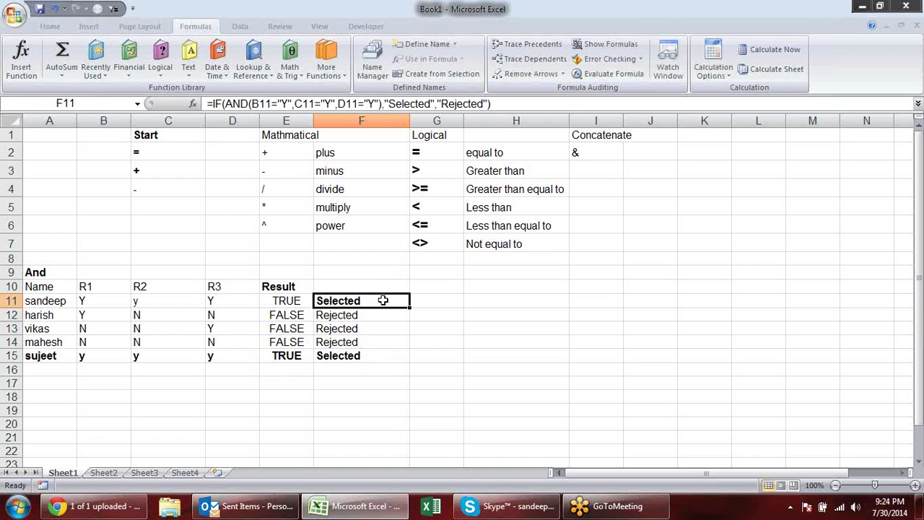
left_click(287, 301)
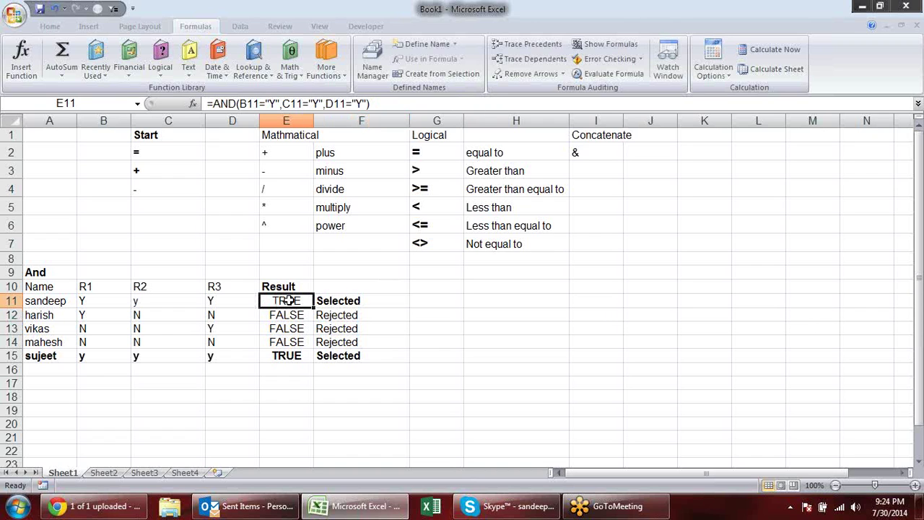
key("Delete")
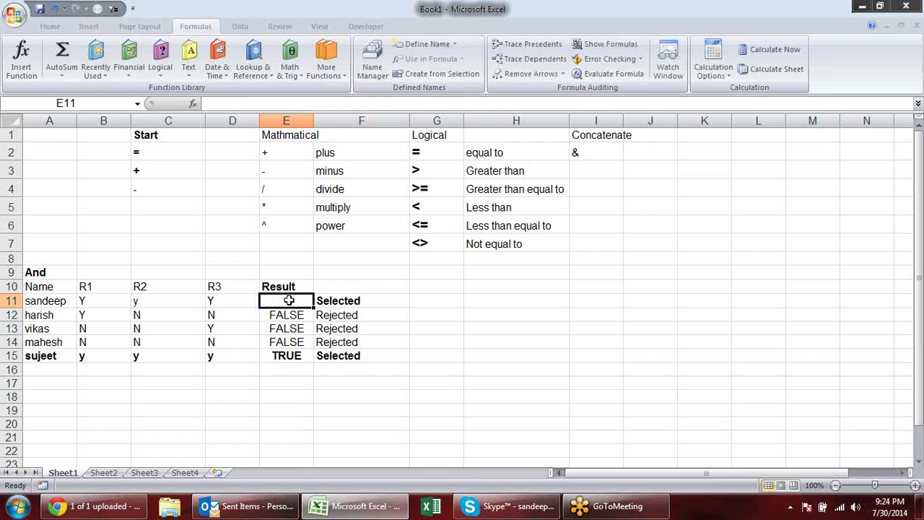
left_click(358, 302)
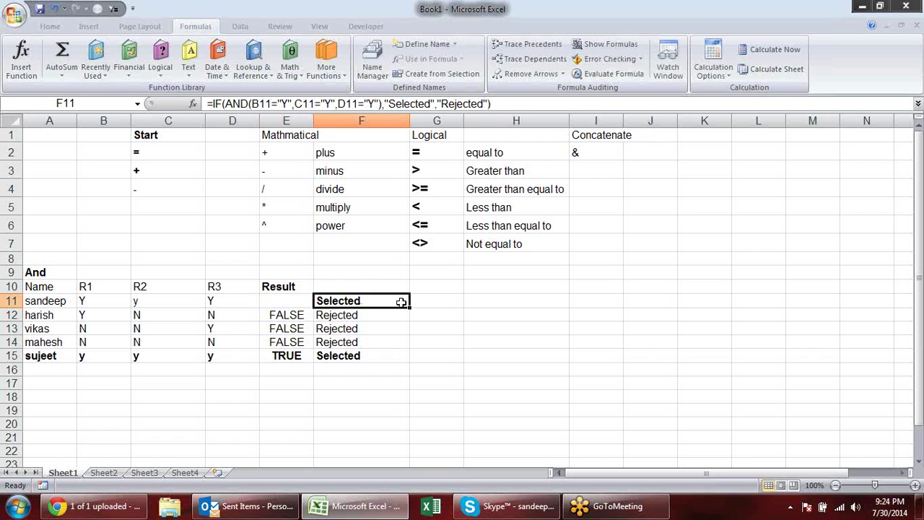
left_click_drag(409, 308, 401, 361)
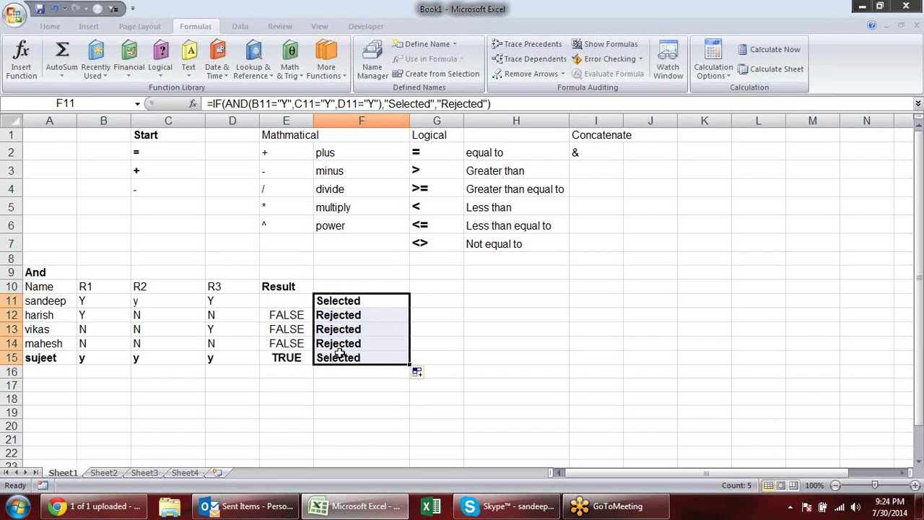
left_click(362, 403)
left_click_drag(302, 314, 299, 357)
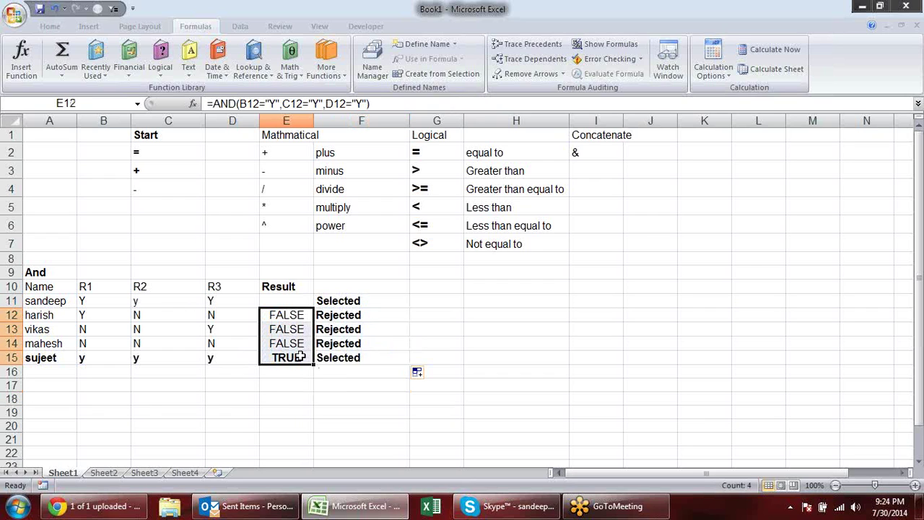
key("Delete")
Copy F11's result formula into I10.
double_click(361, 329)
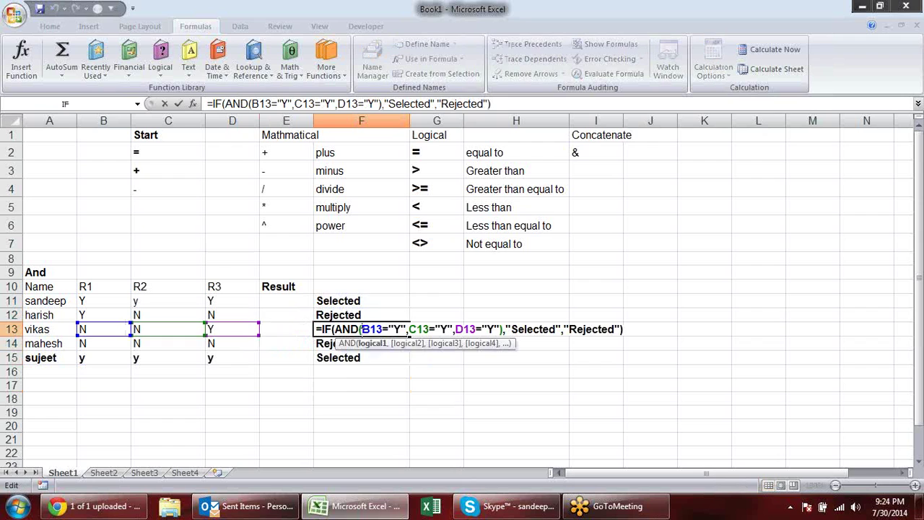
left_click(361, 357)
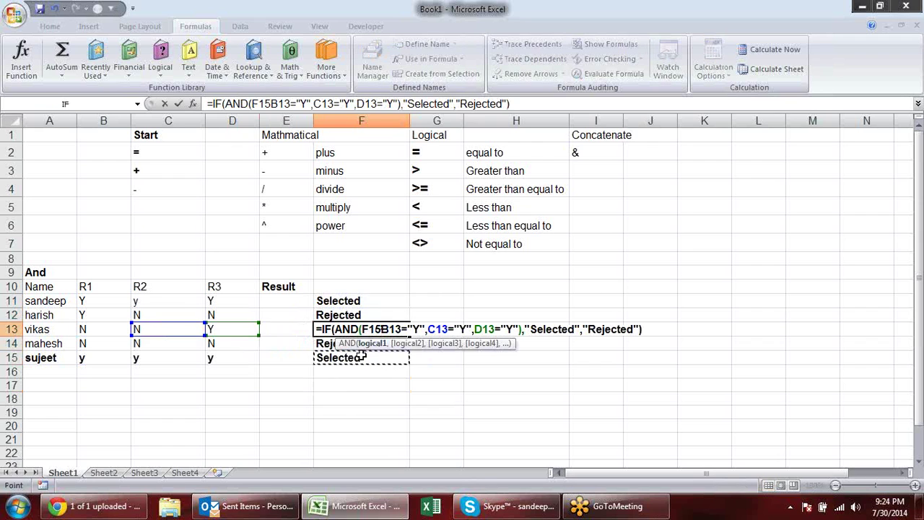
key("Escape")
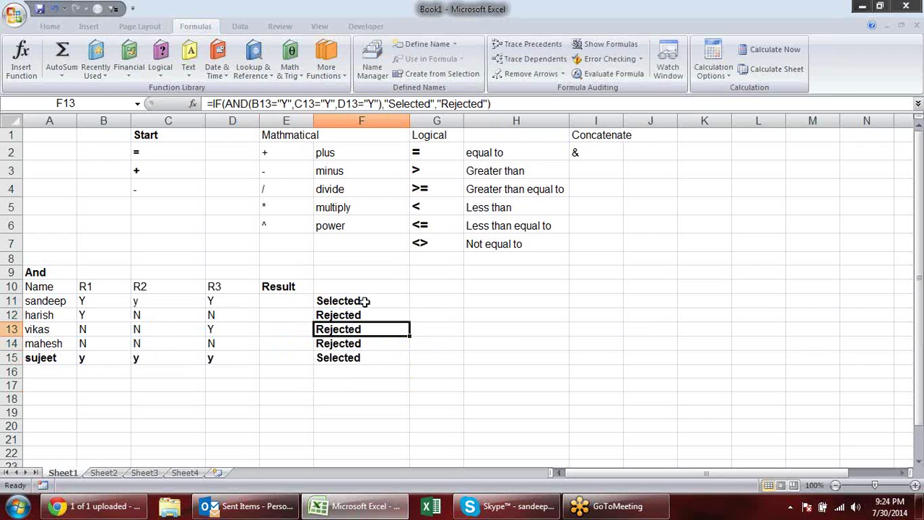
left_click(364, 301)
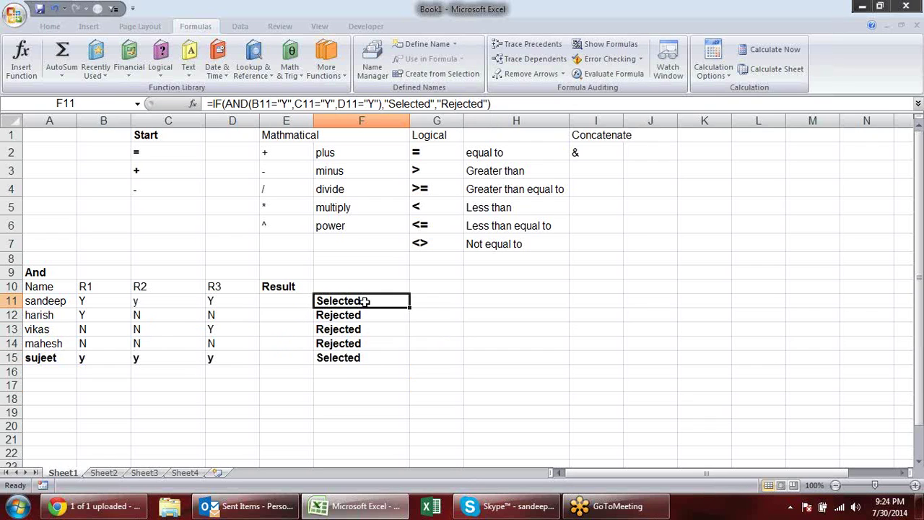
key("ctrl+c")
left_click(576, 286)
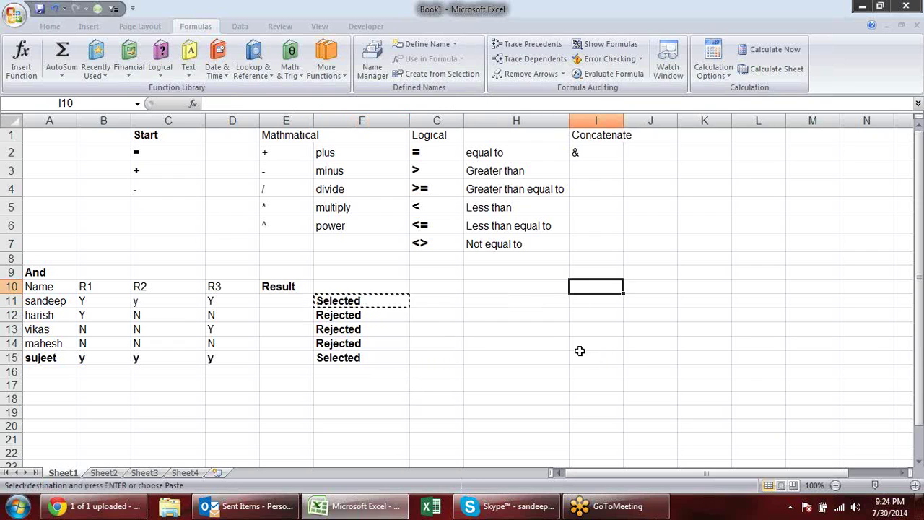
key("ctrl+v")
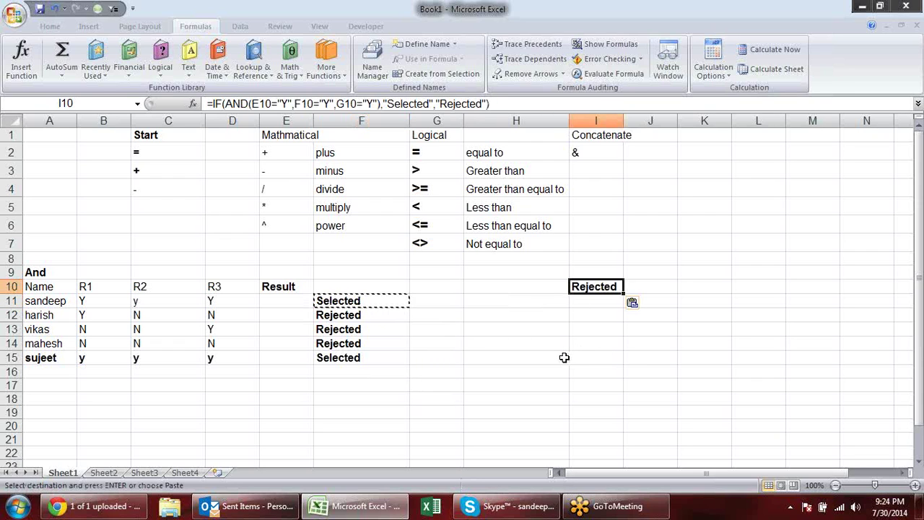
Delete the stray formula copy from I10.
key("Escape")
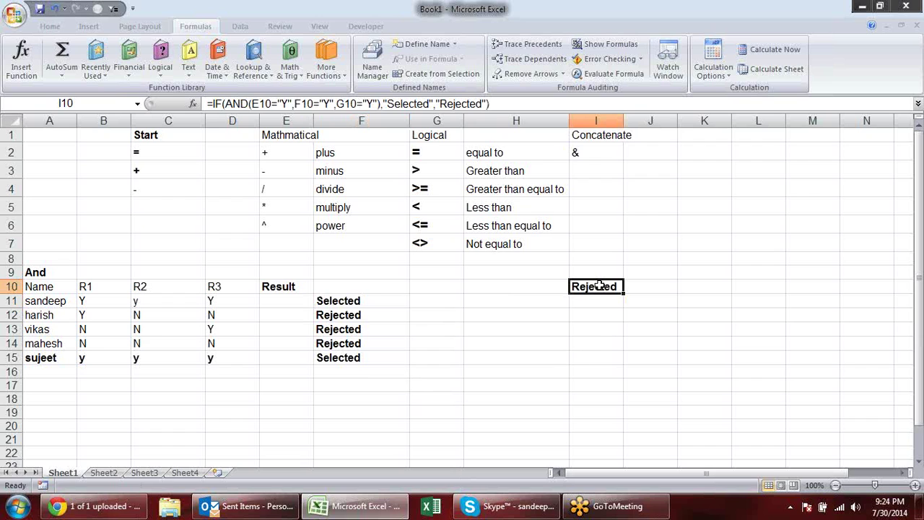
double_click(599, 285)
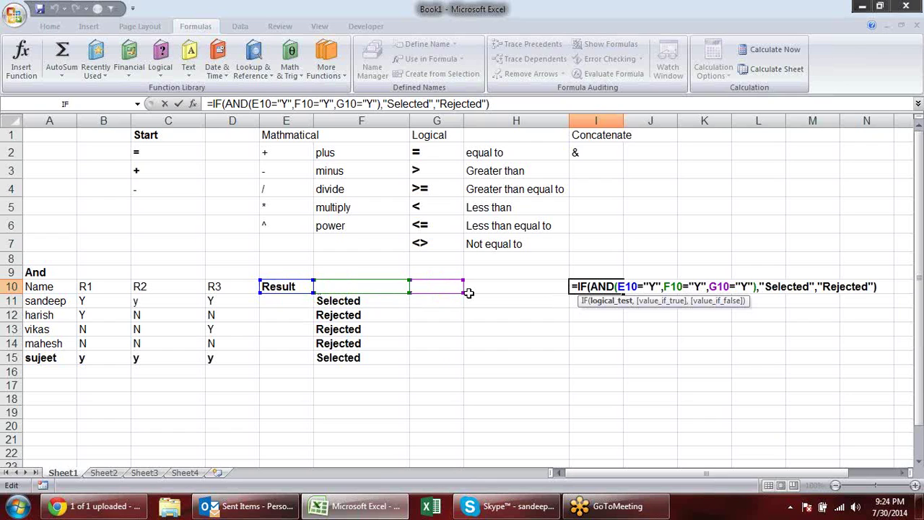
key("Escape")
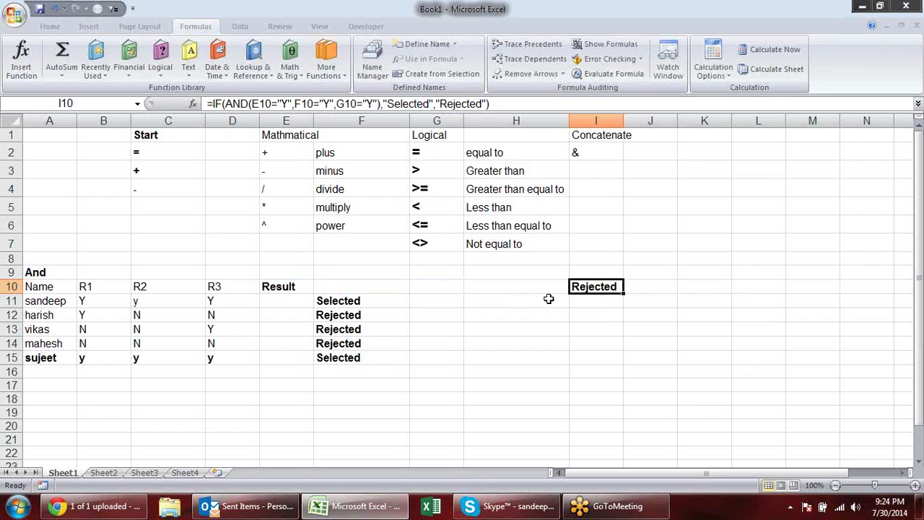
key("Delete")
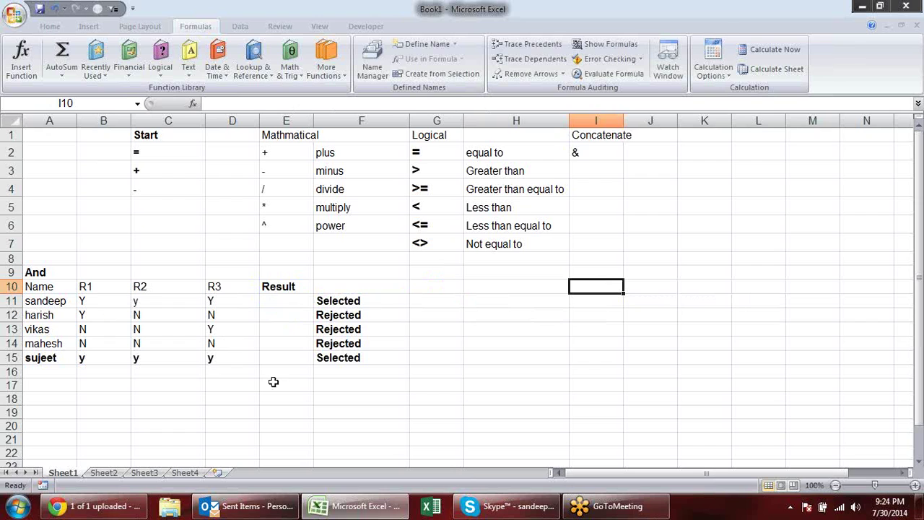
Move F11's result formula into E11 under the Result heading.
left_click(371, 305)
key("ctrl+c")
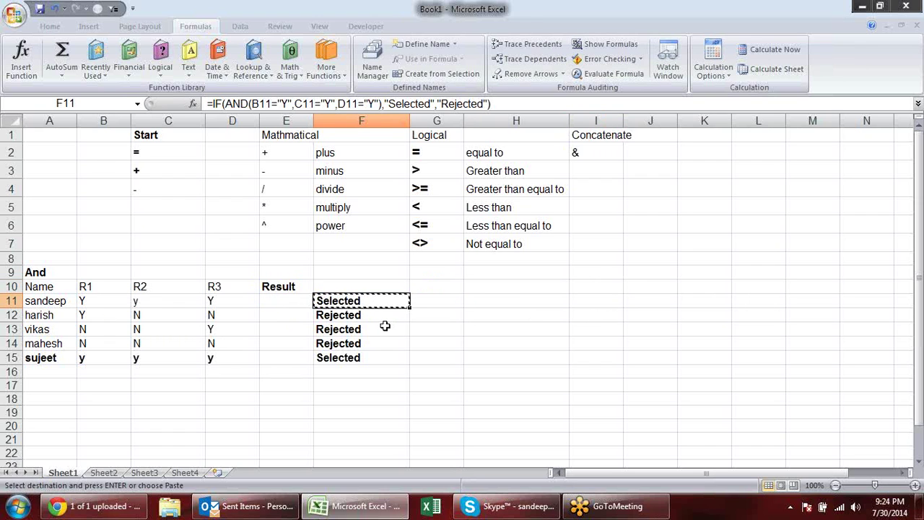
left_click(291, 299)
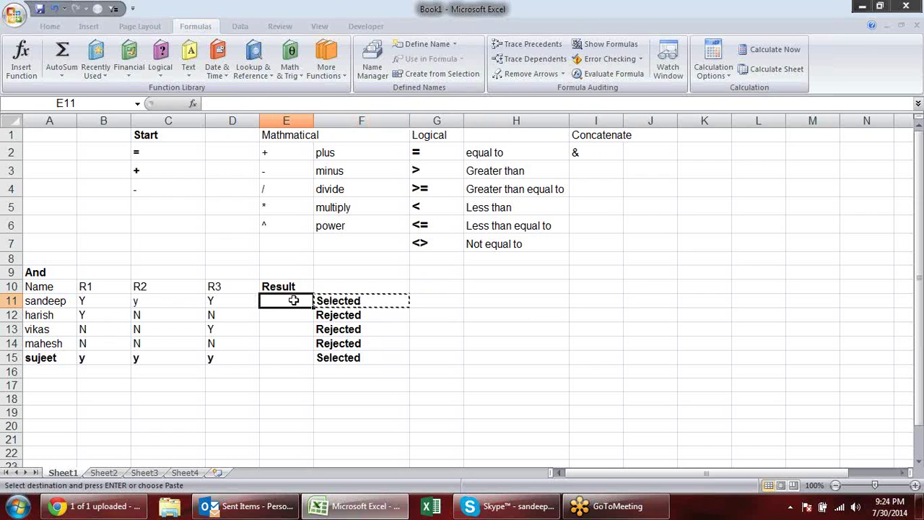
key("Return")
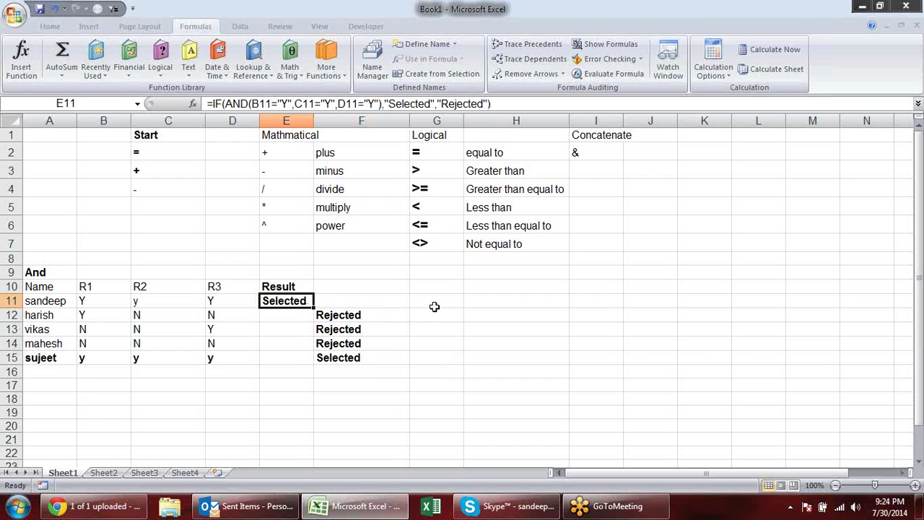
key("F2")
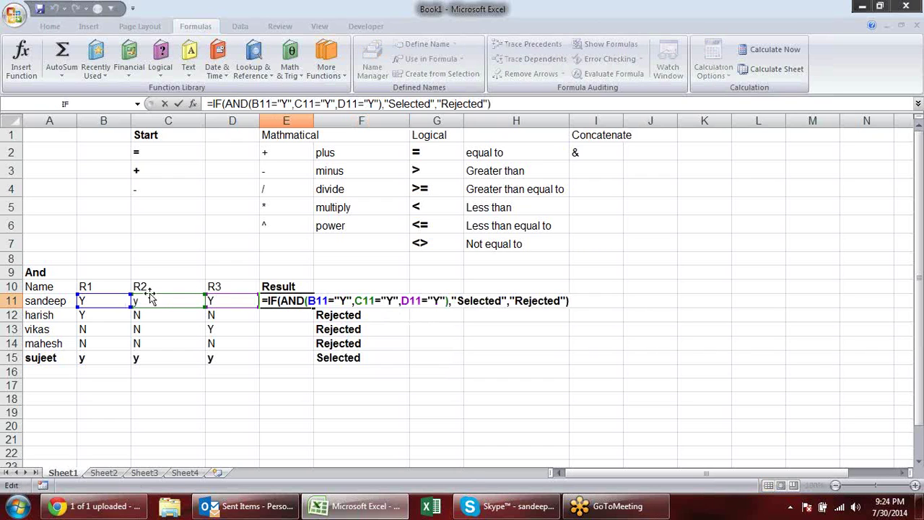
key("Escape")
Undo the mistaken move of F12's result into I9.
left_click(350, 317)
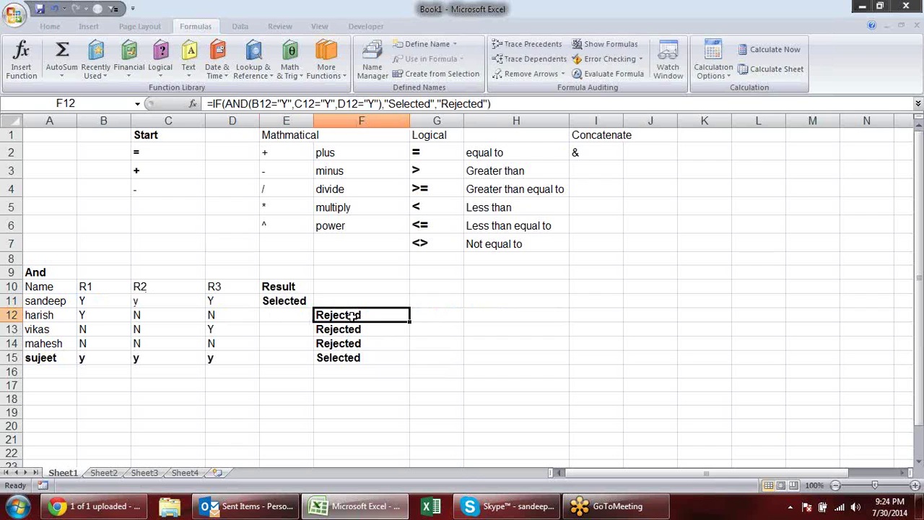
key("ctrl+c")
left_click(571, 275)
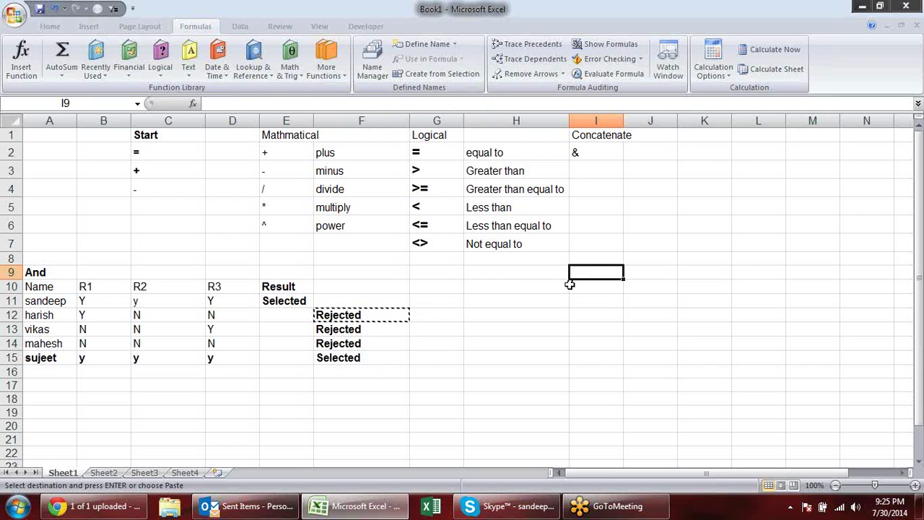
key("Return")
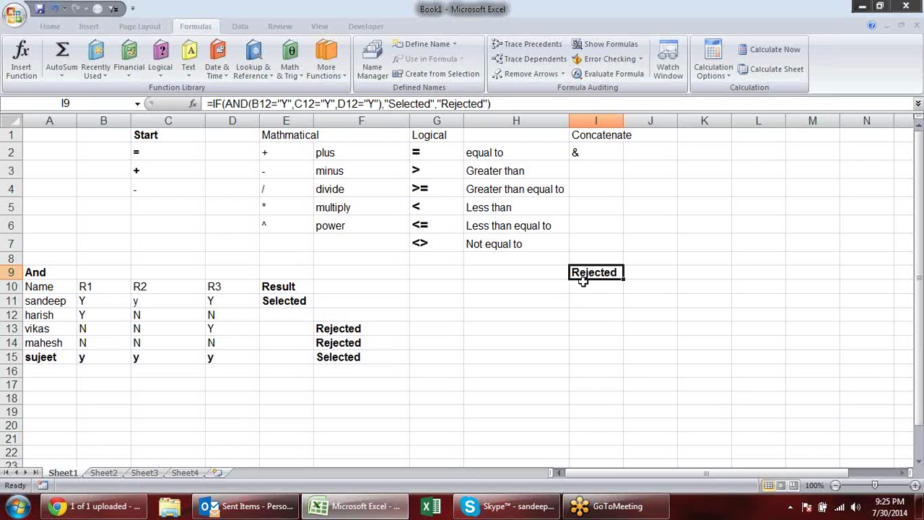
key("F2")
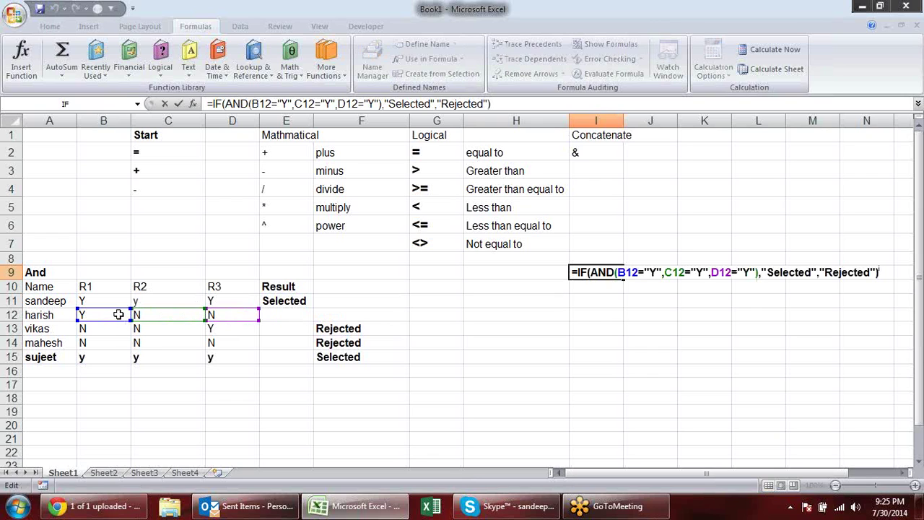
key("Escape")
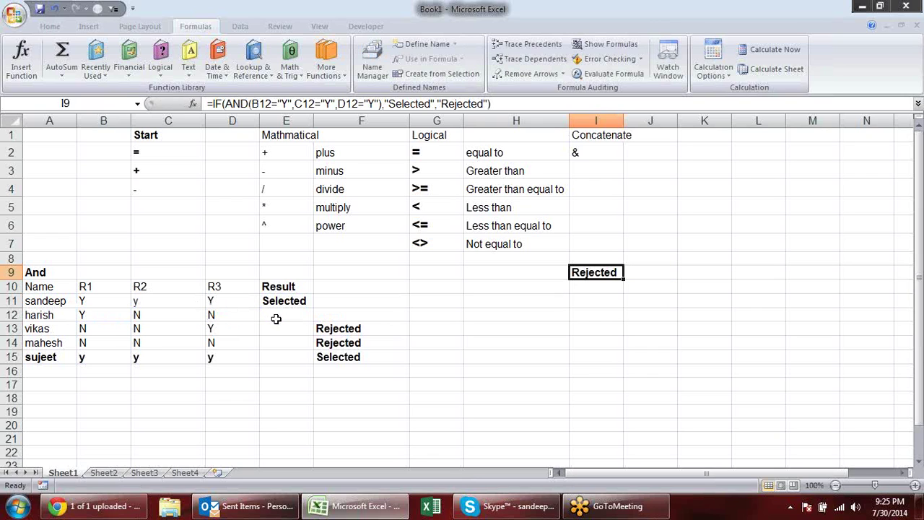
key("ctrl+z")
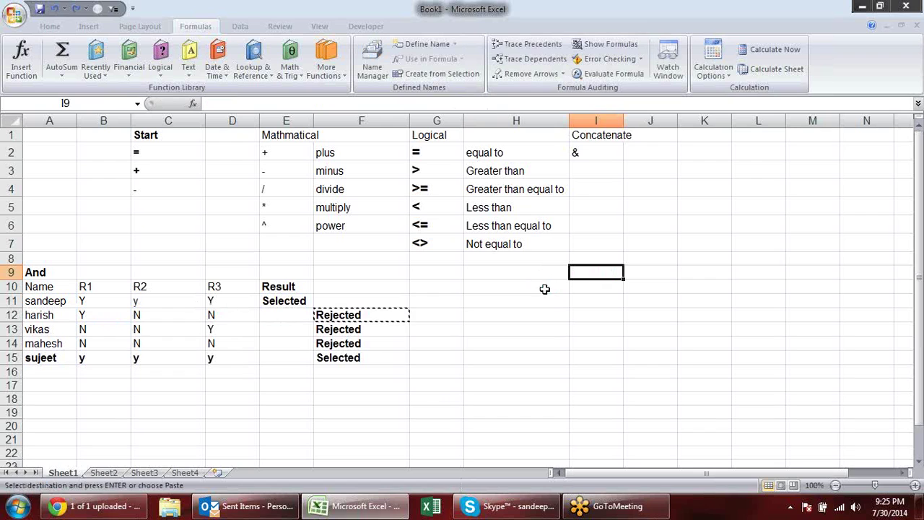
key("Escape")
Move F12:F15's results into E12:E15 and verify their formulas.
left_click_drag(385, 318, 383, 351)
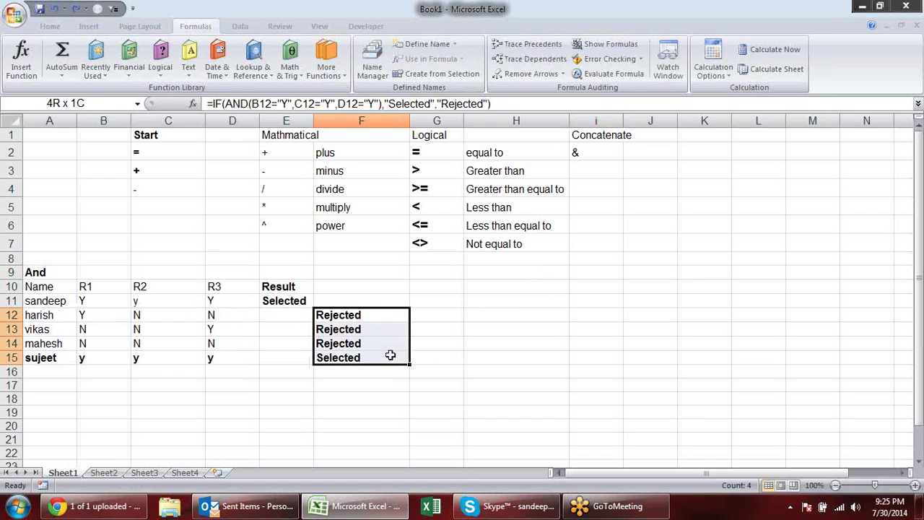
key("ctrl+c")
left_click(282, 320)
key("ctrl+v")
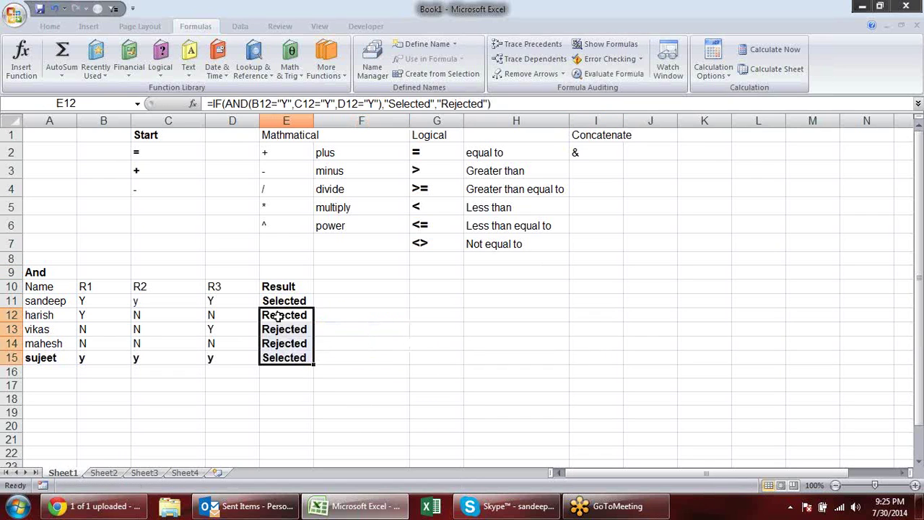
left_click(333, 325)
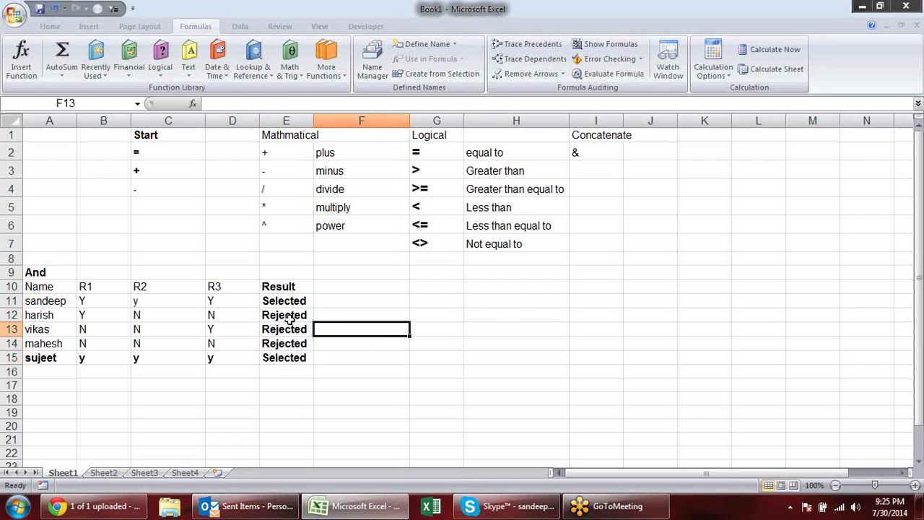
double_click(286, 316)
left_click(282, 345)
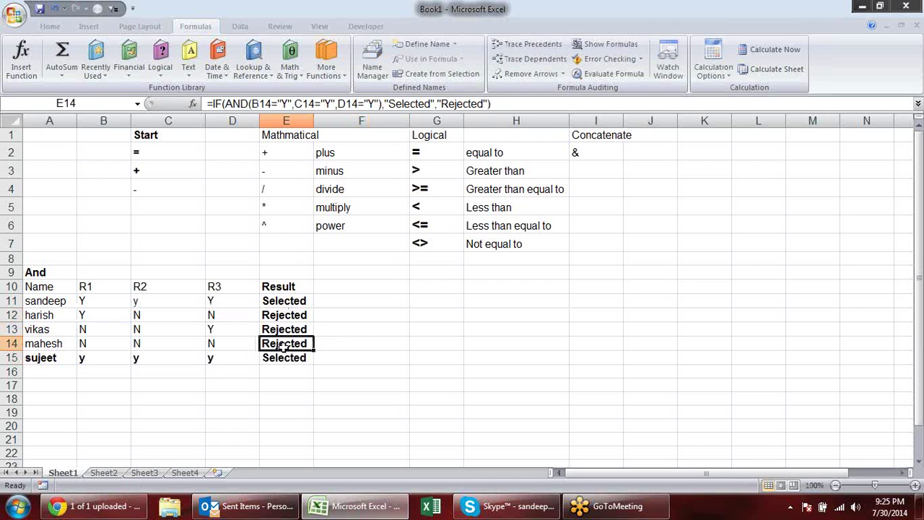
double_click(282, 345)
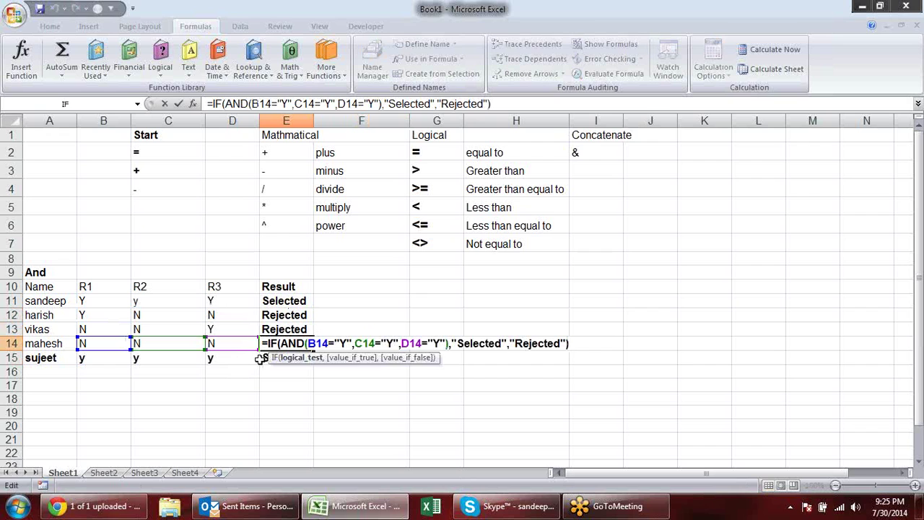
key("Escape")
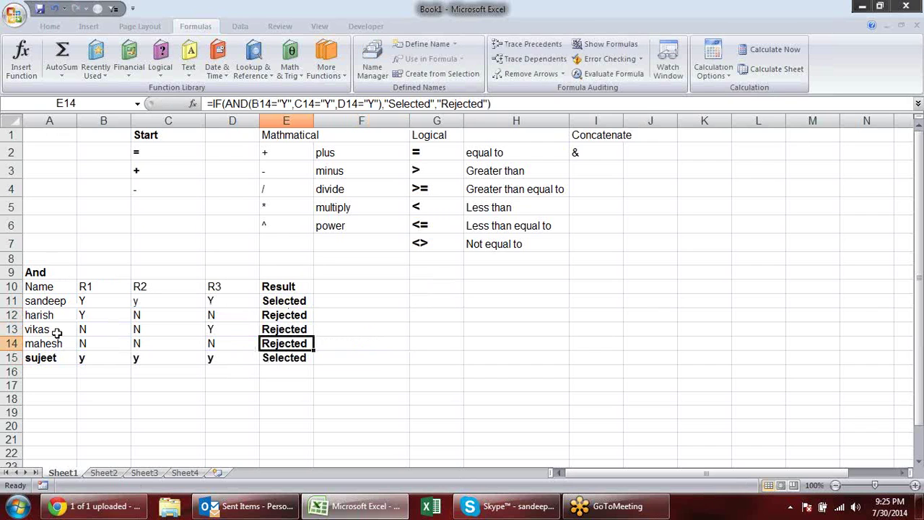
Add a bold 'OR' heading in A17.
left_click(61, 381)
type("OR")
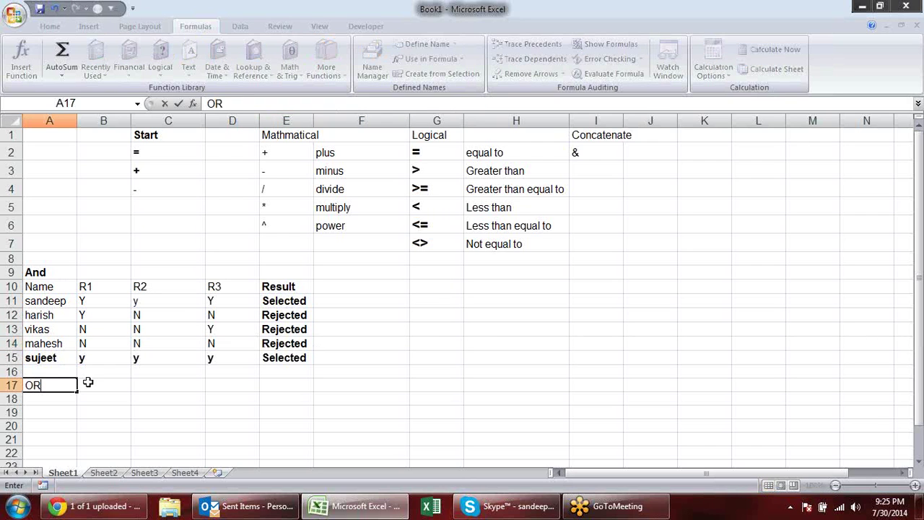
key("Return")
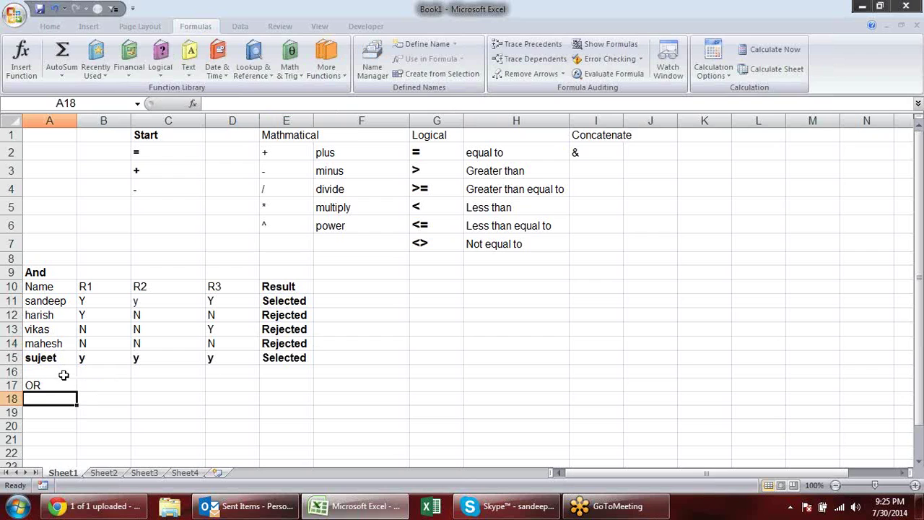
left_click(64, 378)
key("ctrl+b")
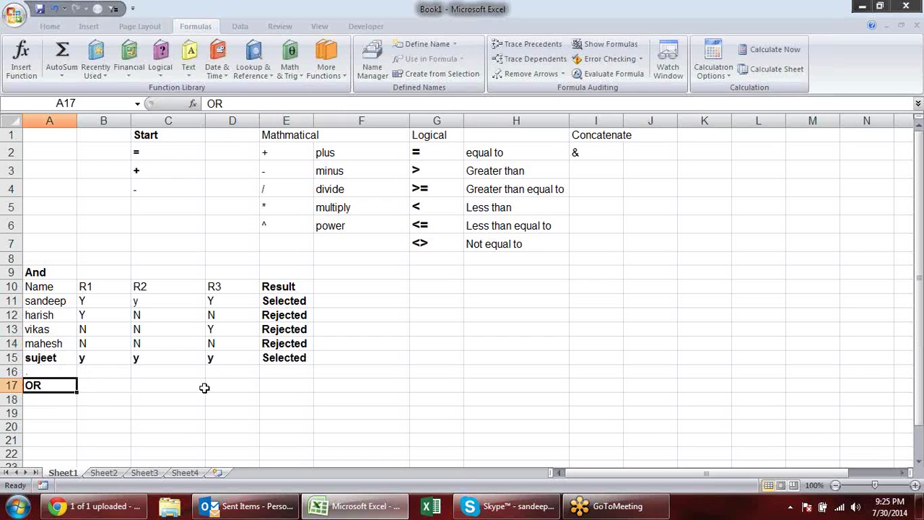
left_click(213, 383)
Copy the A10:D15 Name/R1–R3 table and paste it at A18.
left_click_drag(44, 286, 221, 359)
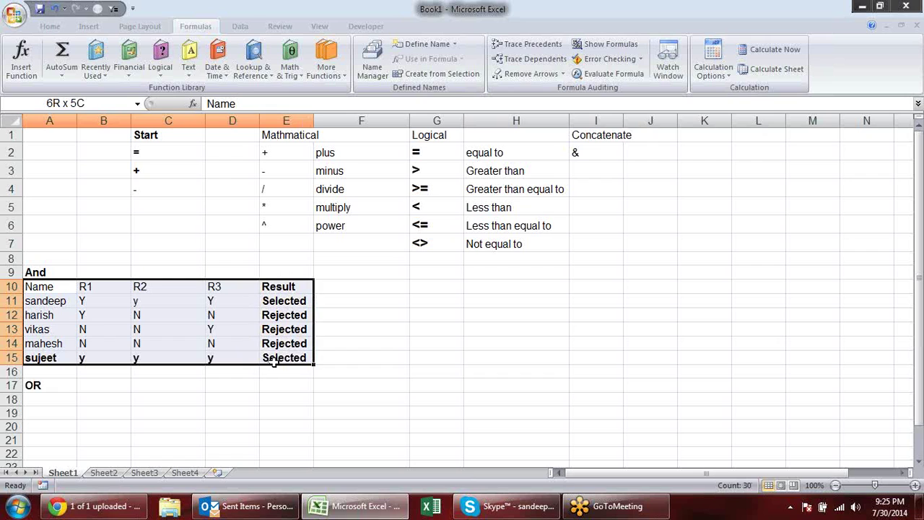
left_click_drag(231, 359, 238, 361)
key("ctrl+c")
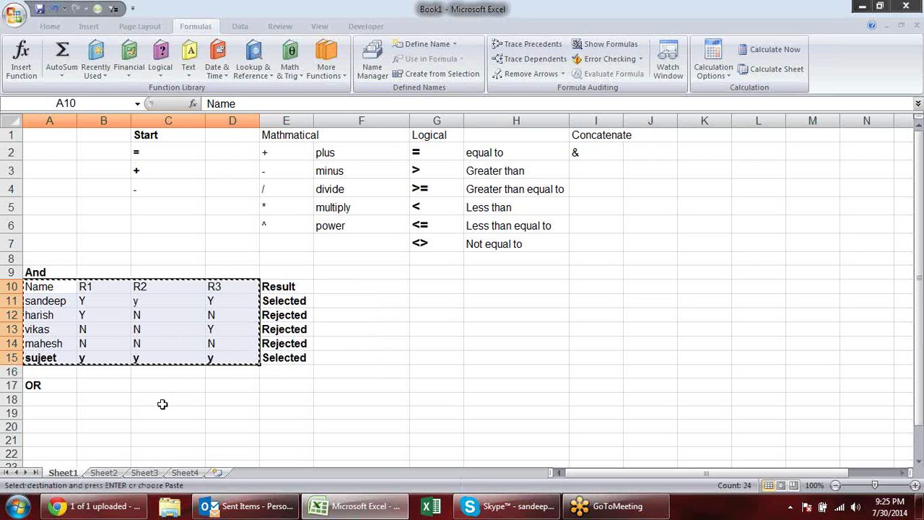
left_click(70, 399)
key("ctrl+v")
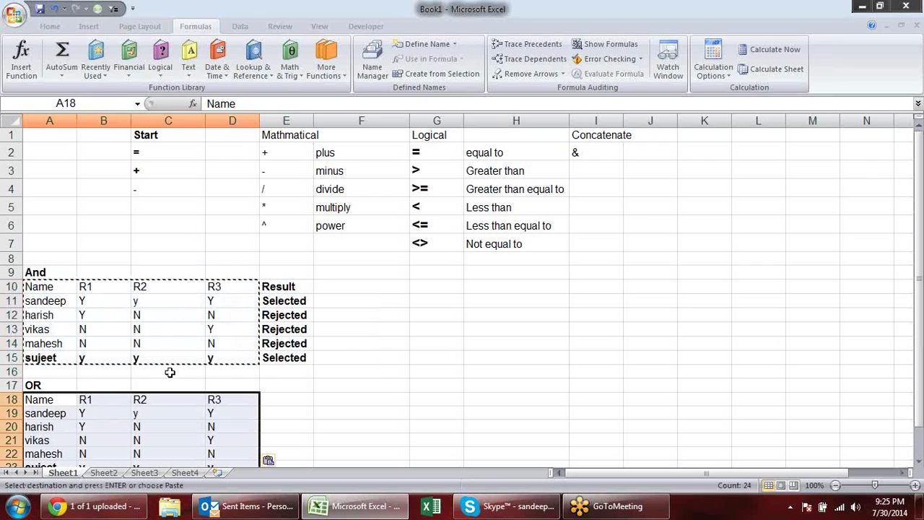
scroll(169, 373, "down", 1)
scroll(149, 305, "down", 1)
Remove bold from the last person's responses in B23:D23.
left_click(64, 298)
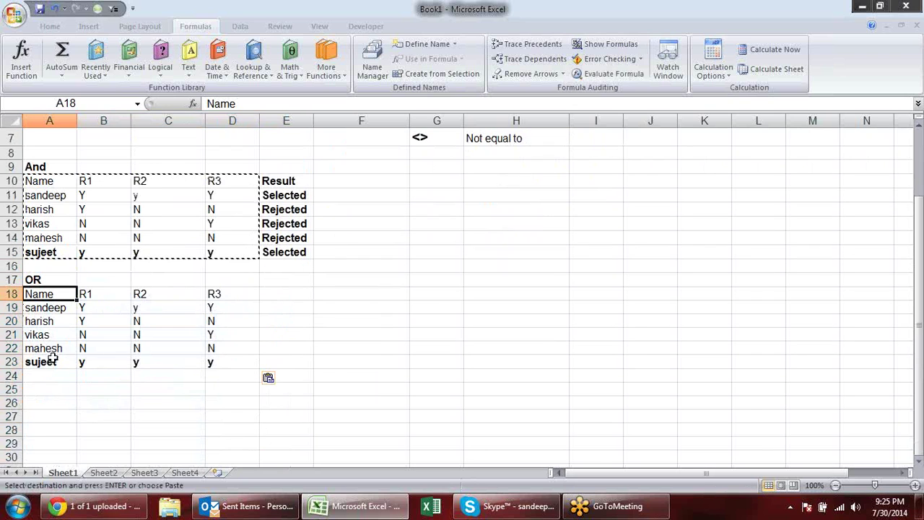
left_click_drag(78, 362, 215, 364)
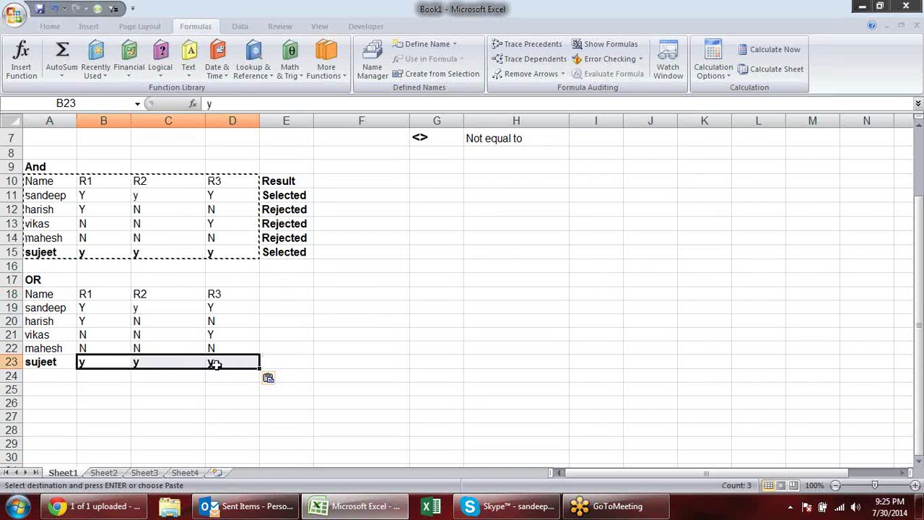
key("Escape")
left_click(306, 318)
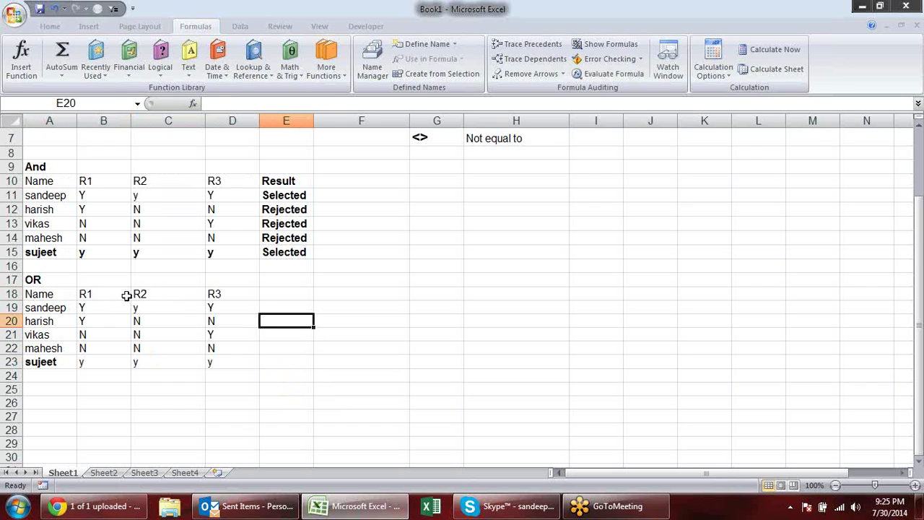
left_click(126, 295)
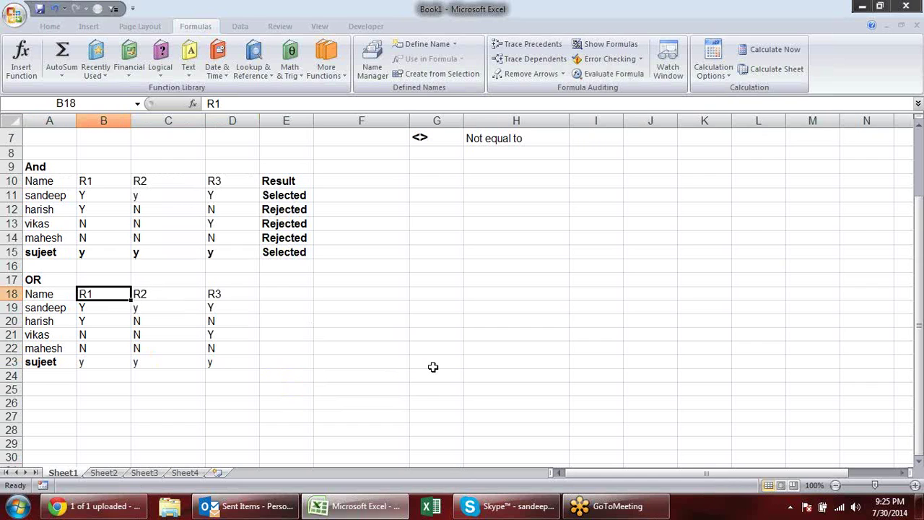
Rename the B18:D18 headings to VoterID, DL and Pancard.
type("Voter")
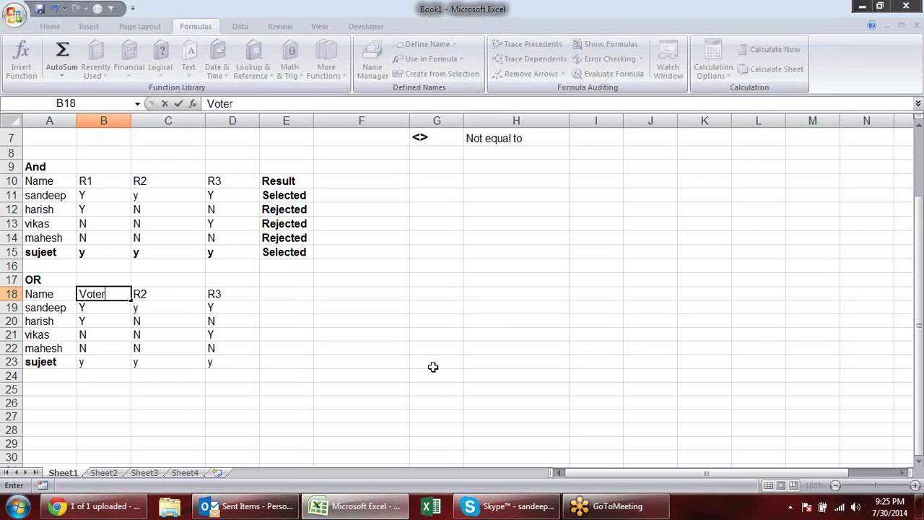
type("ID")
key("Tab")
type("DK")
key("BackSpace")
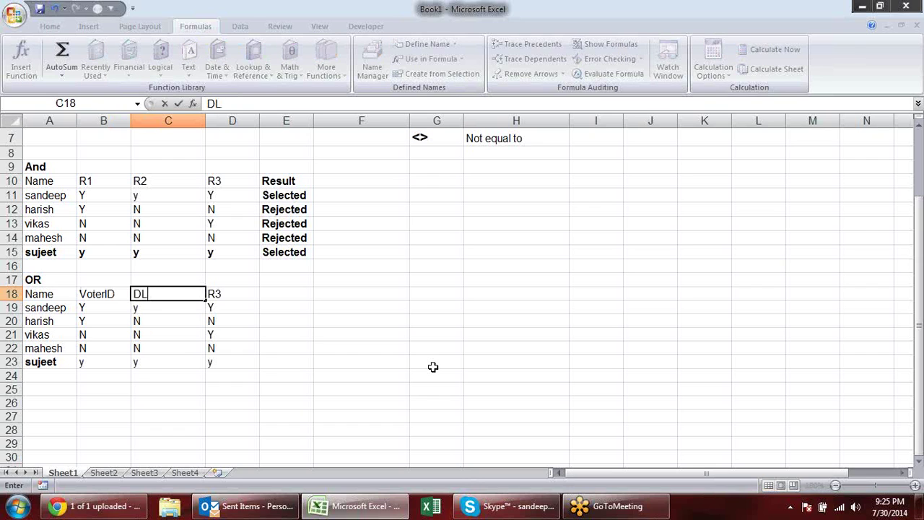
key("Tab")
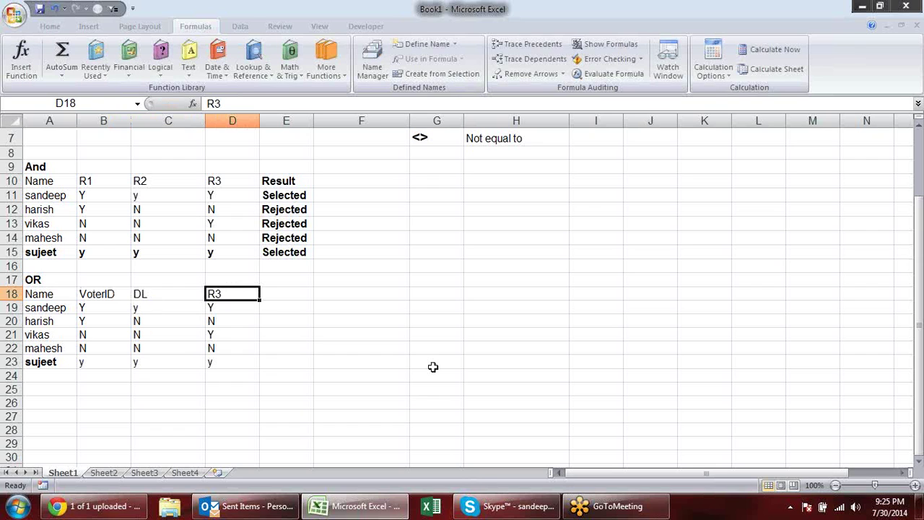
type("Pancard")
key("Return")
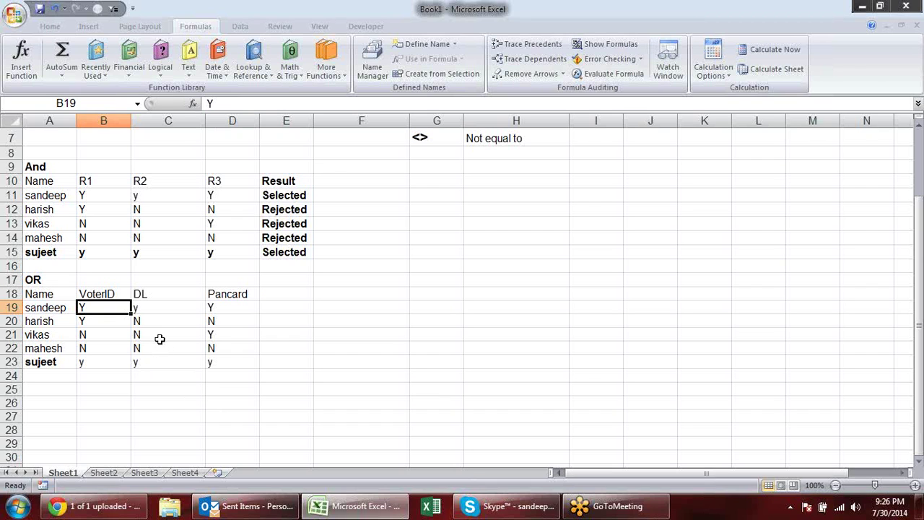
Step through the first person's VoterID, DL and Pancard responses in row 19.
left_click(286, 297)
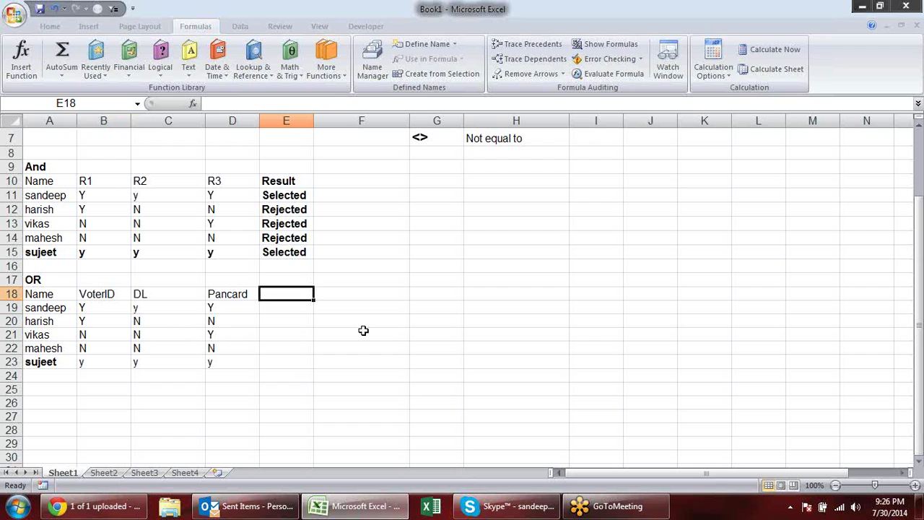
key("Down")
key("Down")
key("Up")
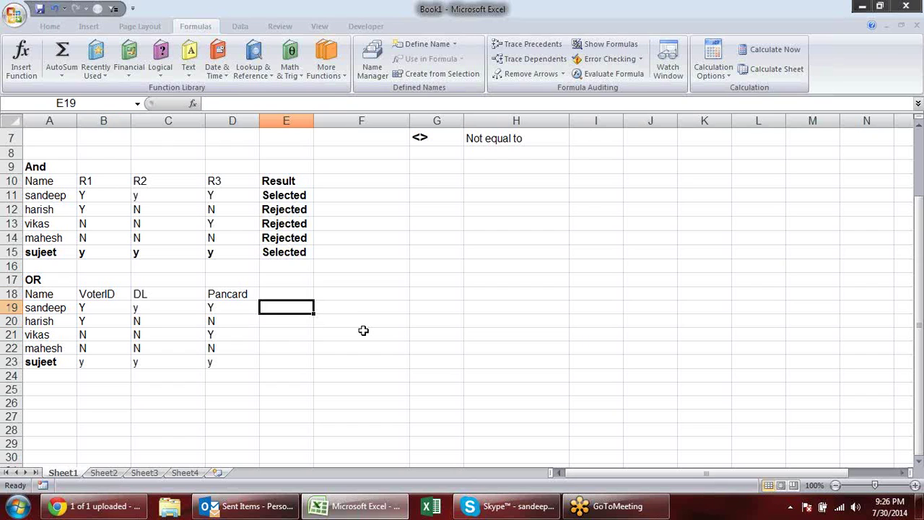
key("Left")
key("Left")
key("Left")
key("Right")
key("Right")
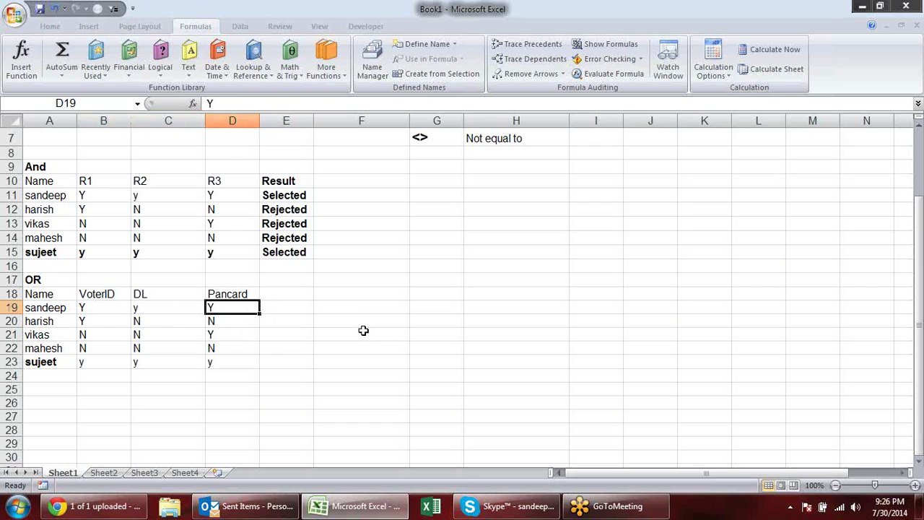
key("Left")
key("Left")
key("Right")
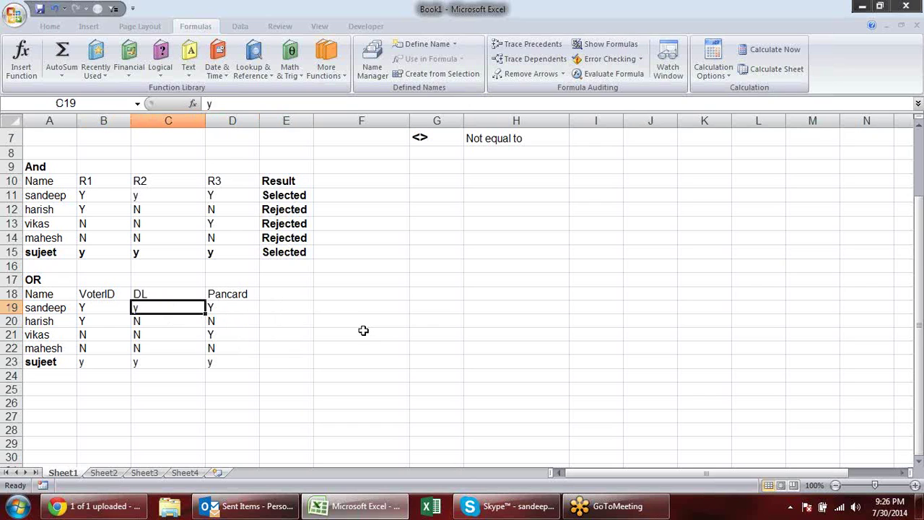
key("Right")
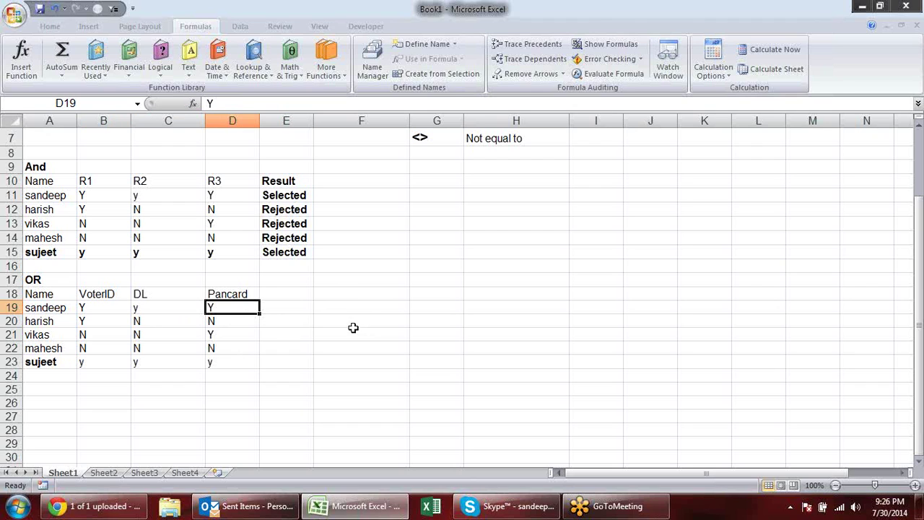
Review the existing AND formulas for sandeep and sujeet.
left_click(291, 195)
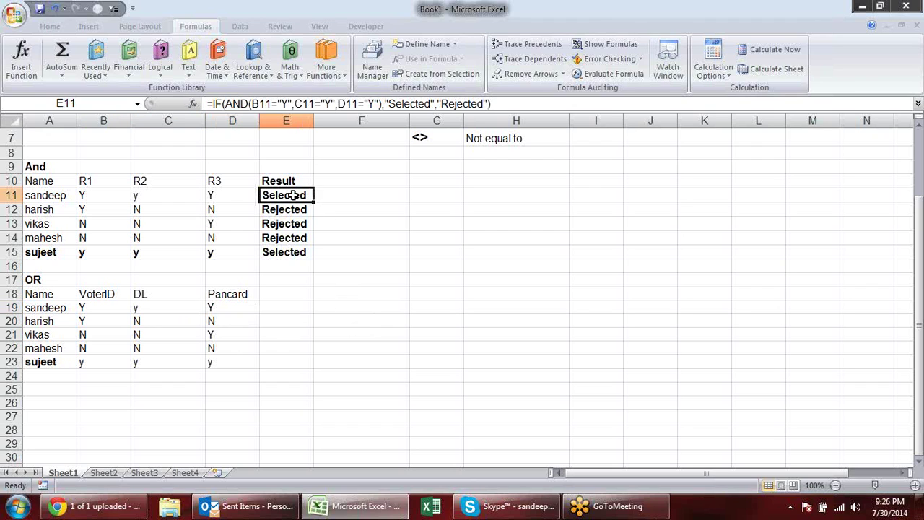
left_click(275, 252)
key("ctrl+c")
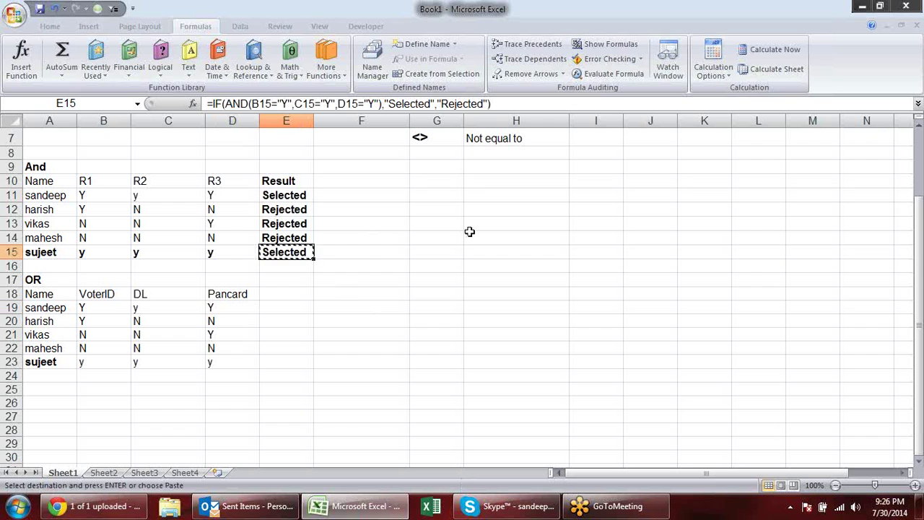
key("Escape")
Start an OR function in E19, correcting the mistyped function name.
left_click(307, 308)
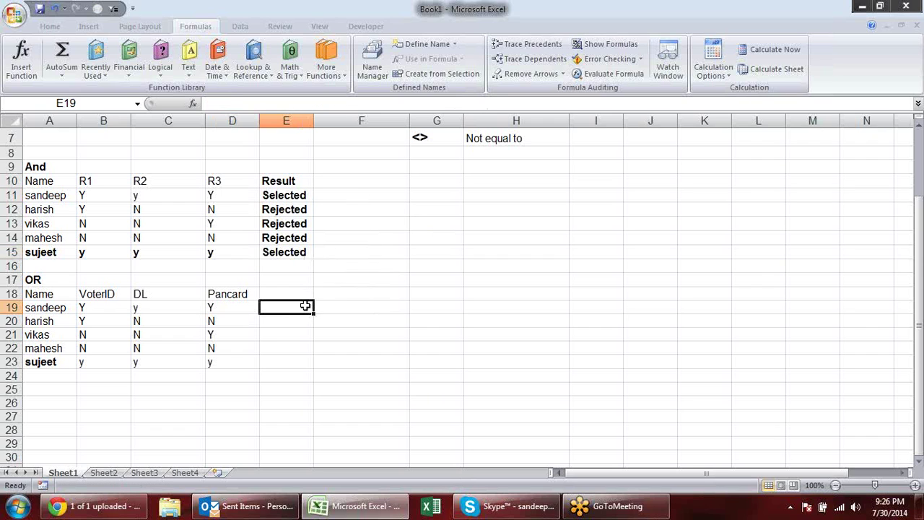
type("=")
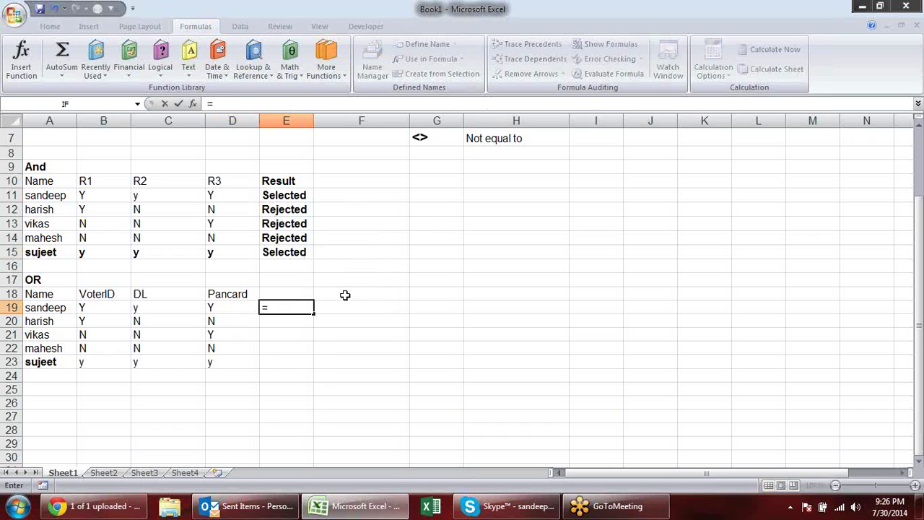
type("of")
key("Tab")
key("BackSpace")
key("BackSpace")
key("BackSpace")
key("BackSpace")
key("BackSpace")
key("BackSpace")
type("r")
key("Tab")
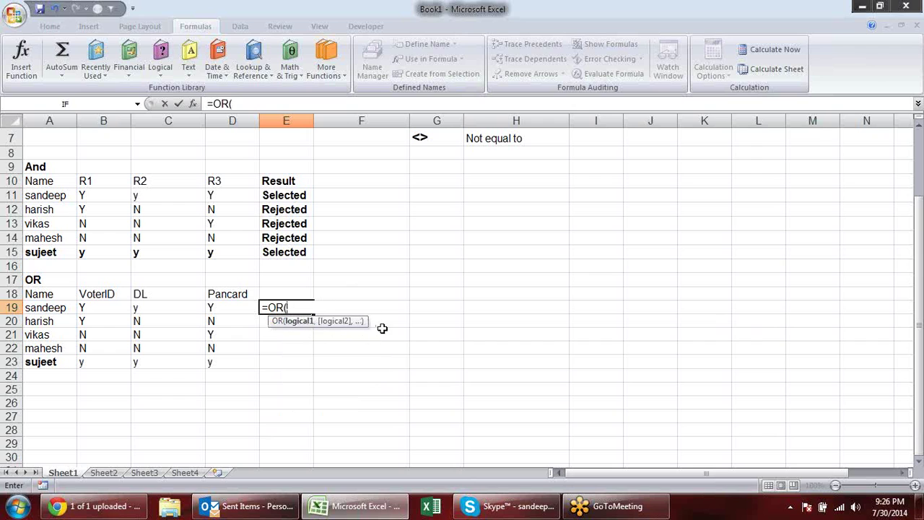
Complete the formula as =OR(B19="Y",C19="Y",D19="Y") and enter it.
left_click(87, 308)
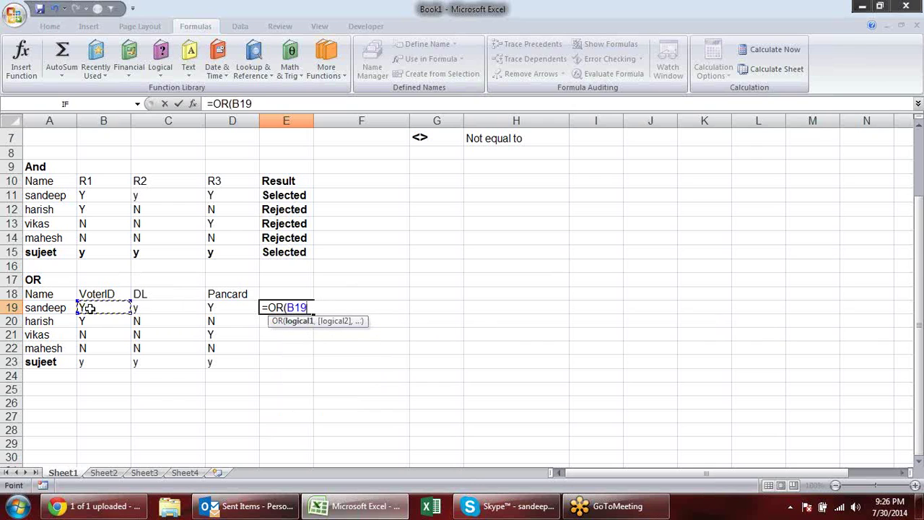
type("=\"Y\"")
type(",")
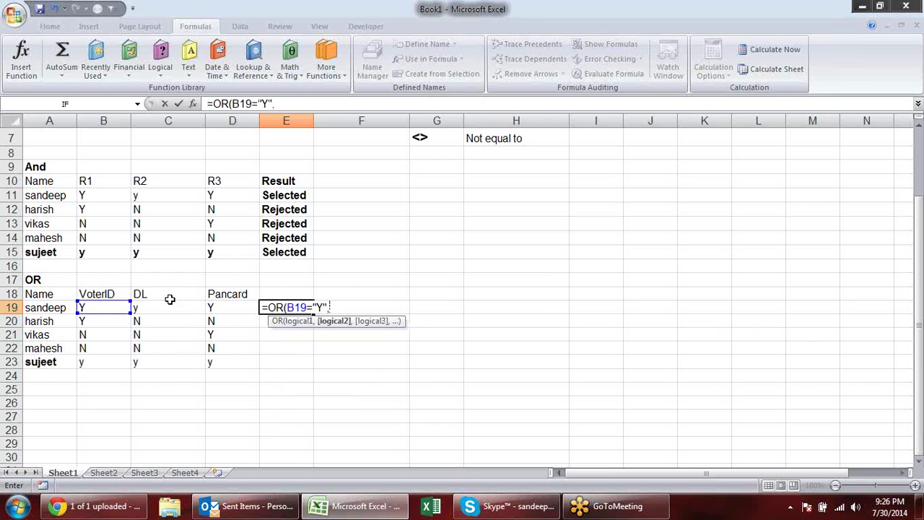
left_click(171, 307)
type("=\"Y\"")
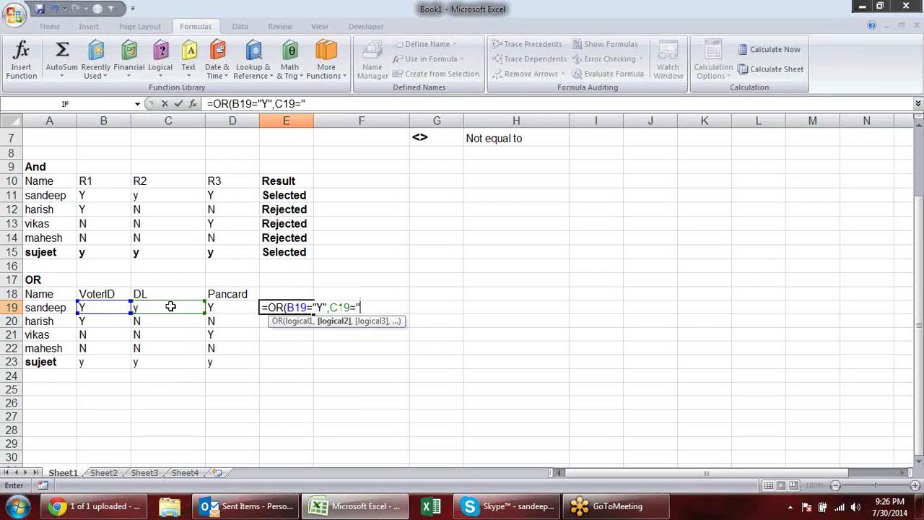
type(",")
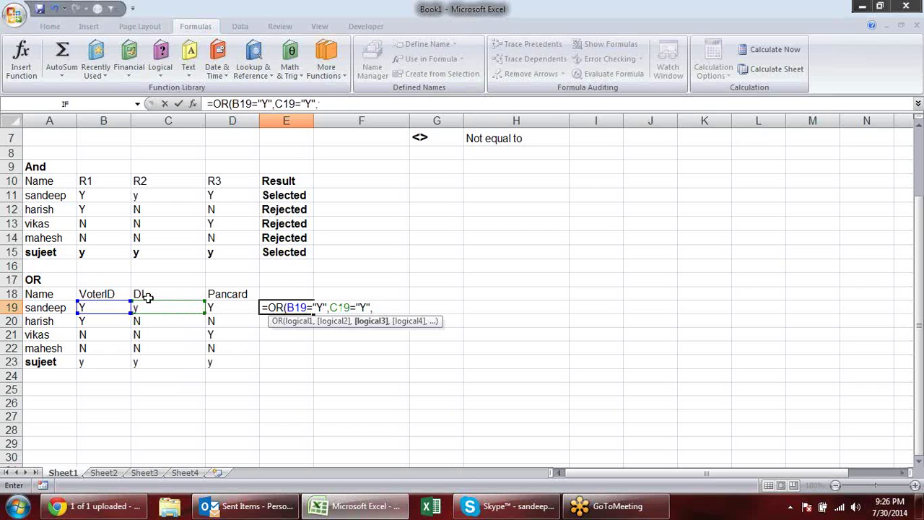
left_click(231, 307)
type("=\"Y")
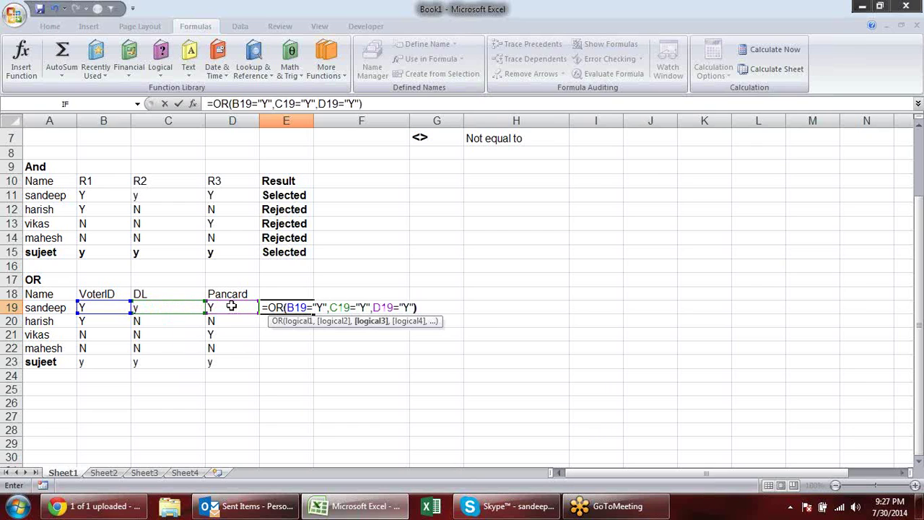
key("Return")
Fill the OR formula down to E23, then check mahesh's FALSE and vikas's results.
left_click(282, 307)
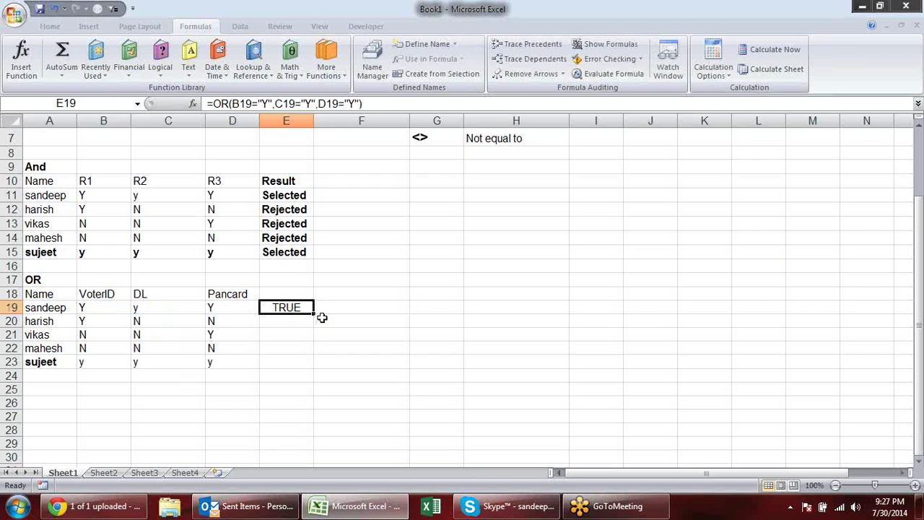
left_click_drag(316, 313, 302, 369)
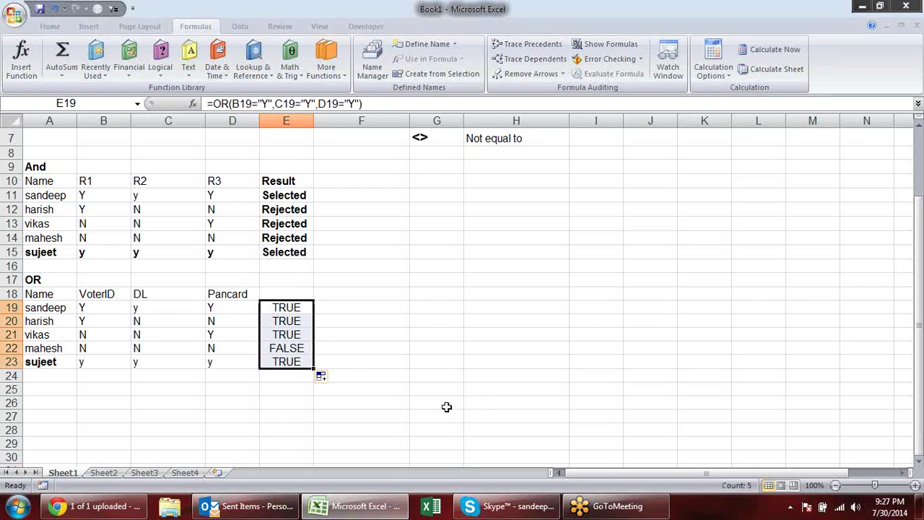
left_click(329, 347)
left_click(308, 348)
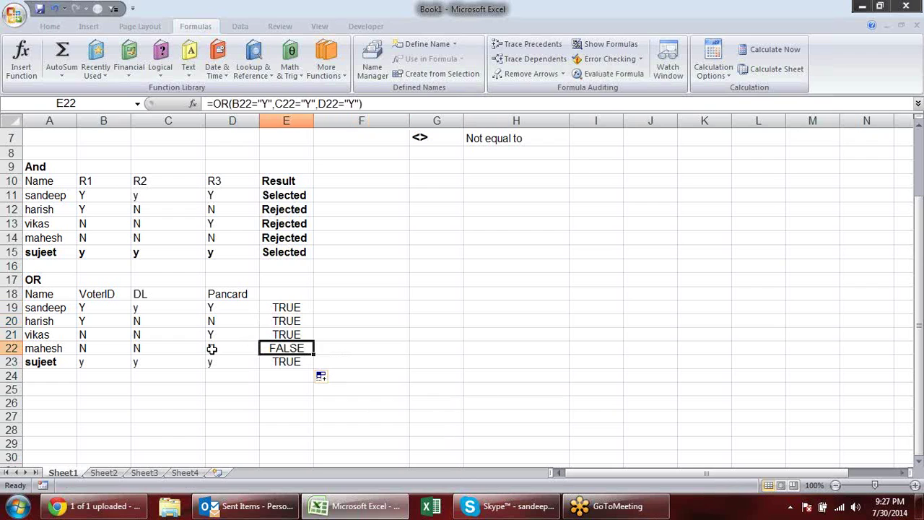
left_click_drag(220, 350, 86, 348)
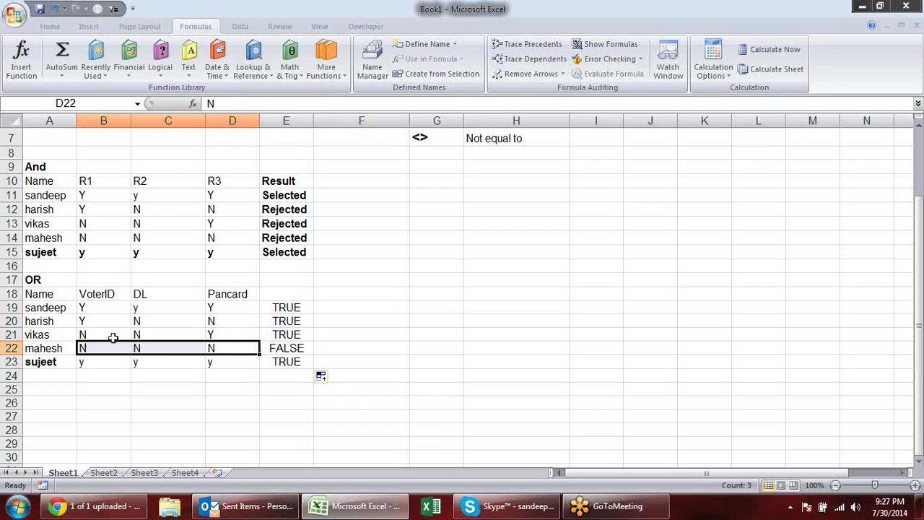
left_click(114, 335)
left_click(208, 334)
left_click(280, 336)
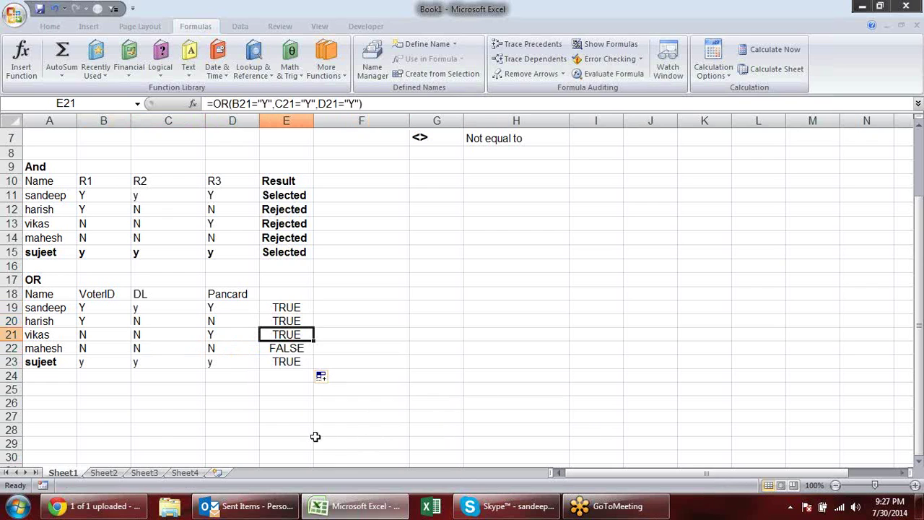
left_click(301, 309)
double_click(301, 309)
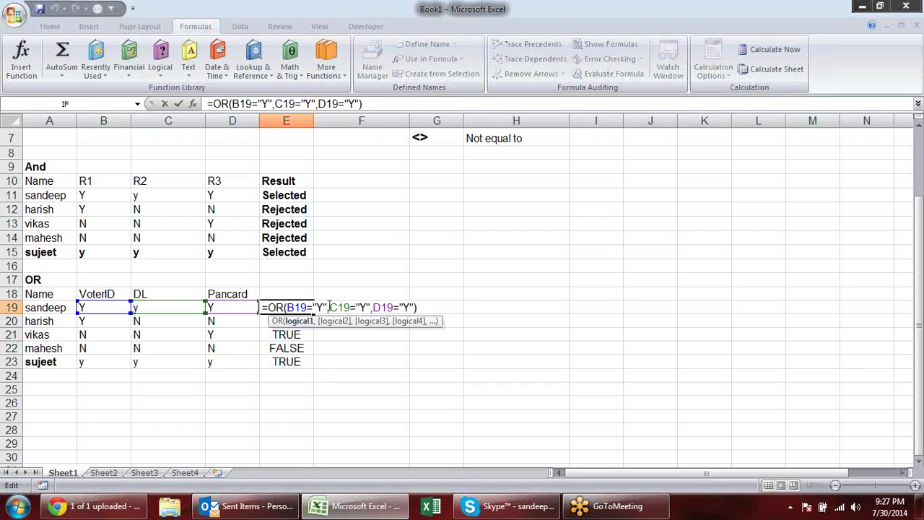
left_click(309, 322)
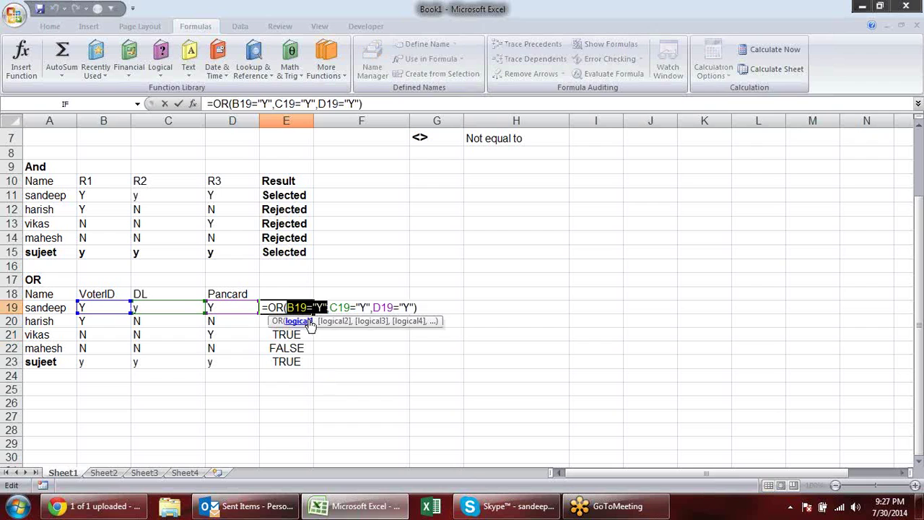
key("F9")
left_click(343, 321)
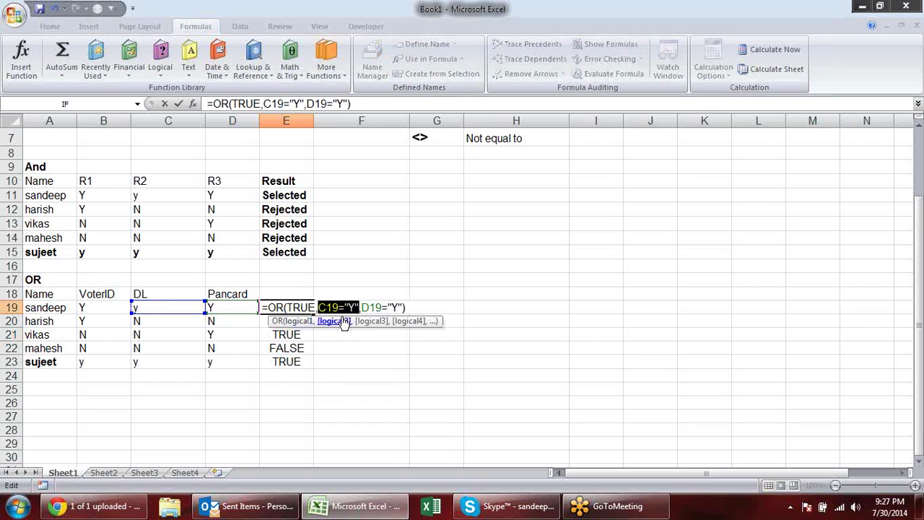
key("F9")
left_click(374, 321)
key("F9")
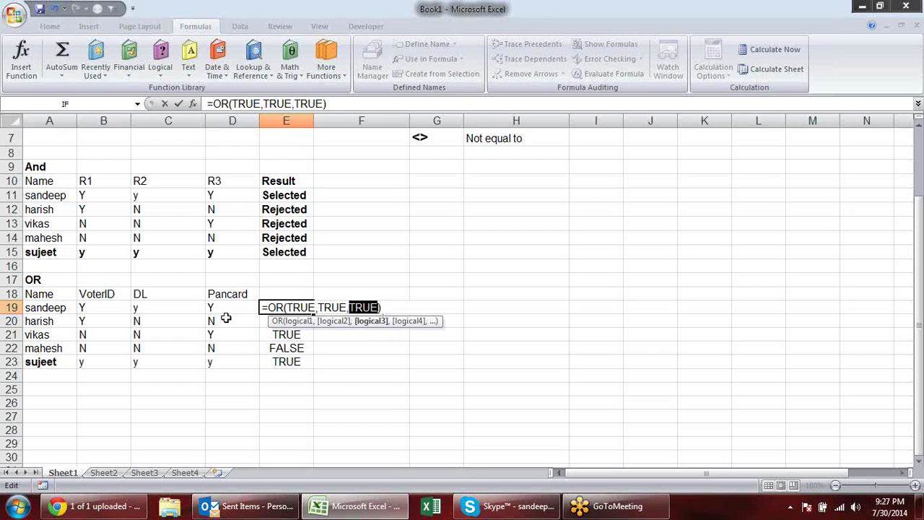
left_click(278, 321)
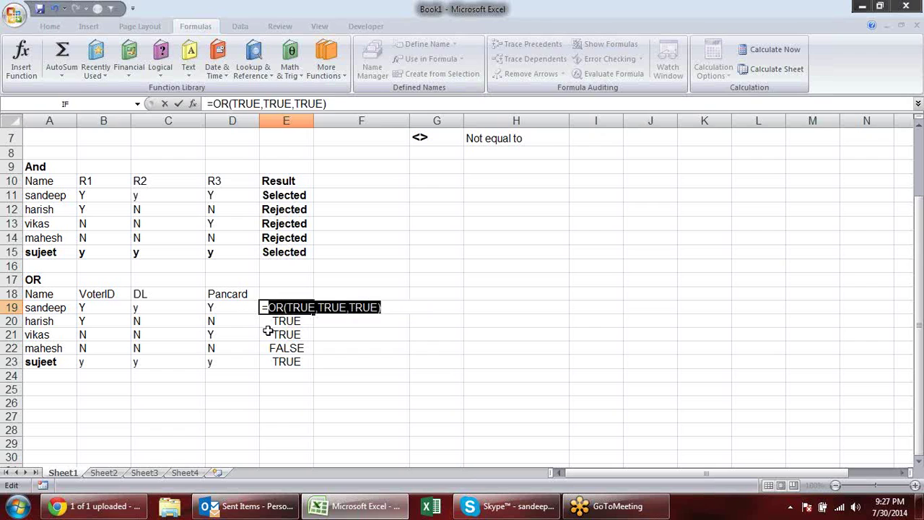
key("F9")
key("Escape")
left_click(296, 324)
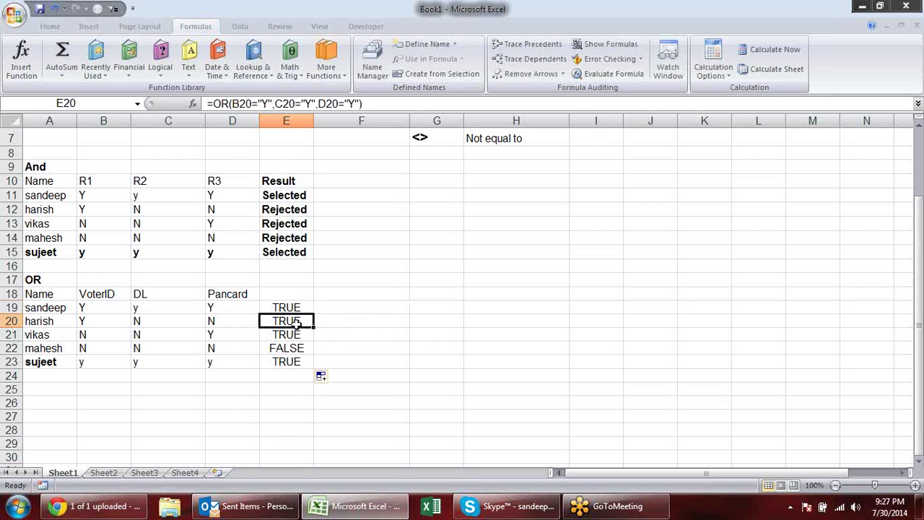
double_click(302, 322)
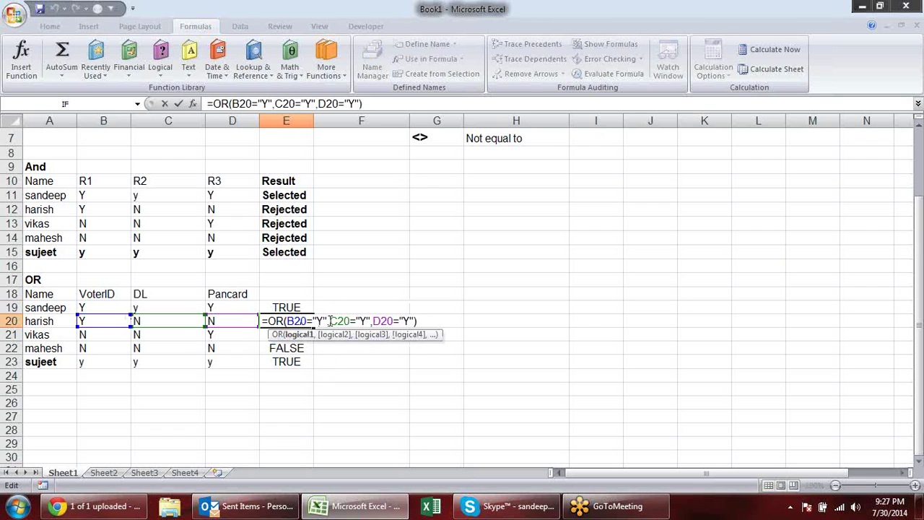
left_click(311, 336)
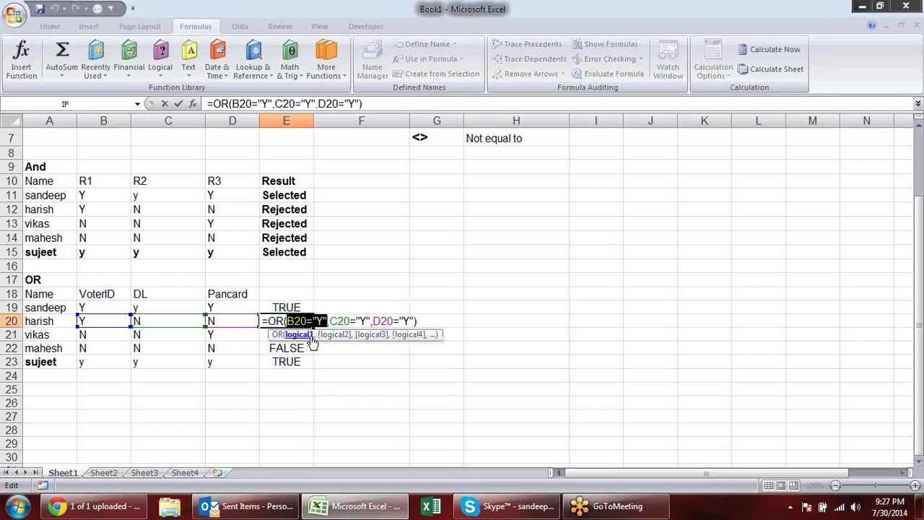
key("F9")
left_click(334, 336)
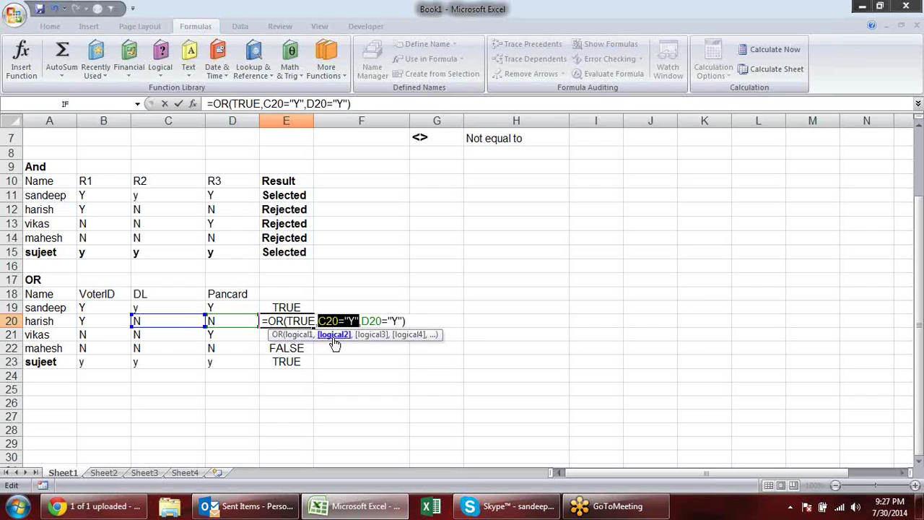
key("F9")
left_click(371, 335)
key("F9")
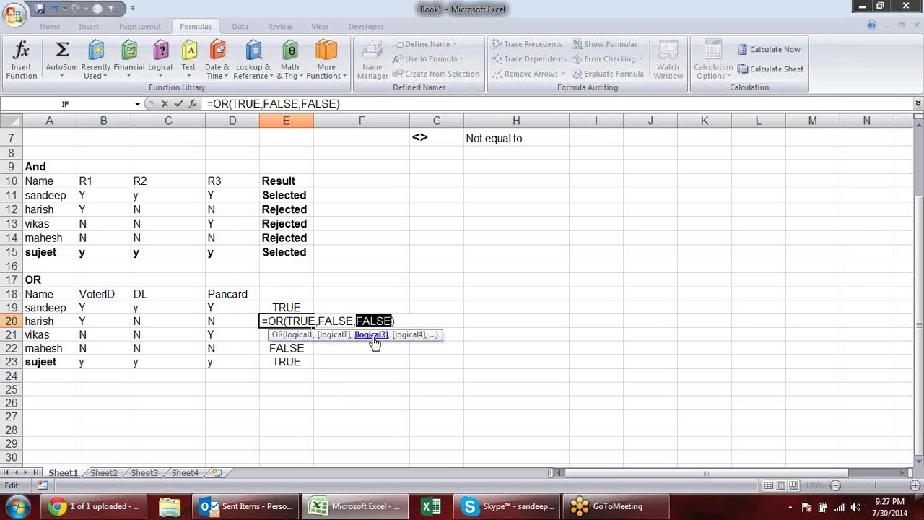
left_click_drag(405, 321, 262, 322)
key("F9")
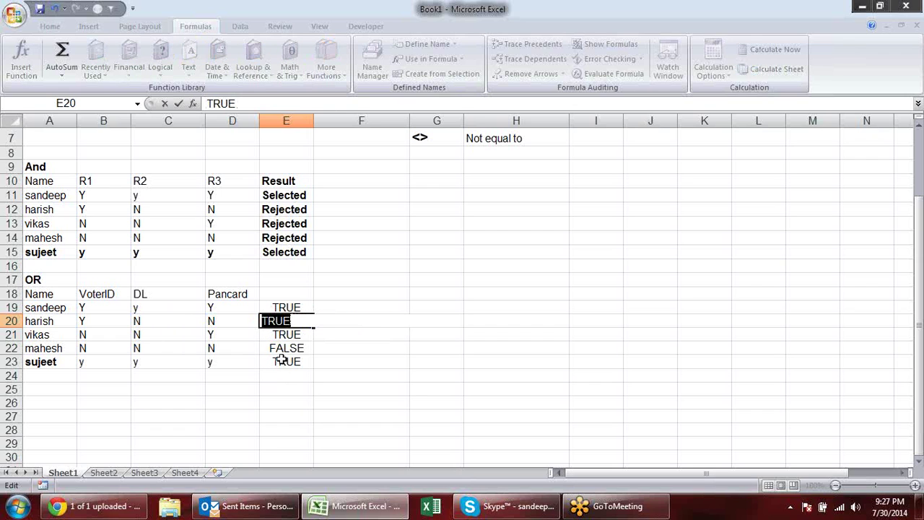
key("Escape")
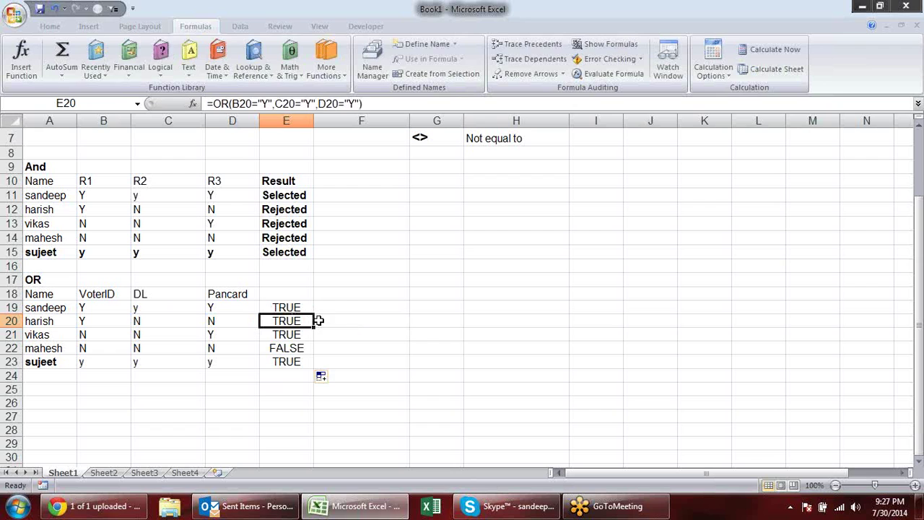
left_click(324, 306)
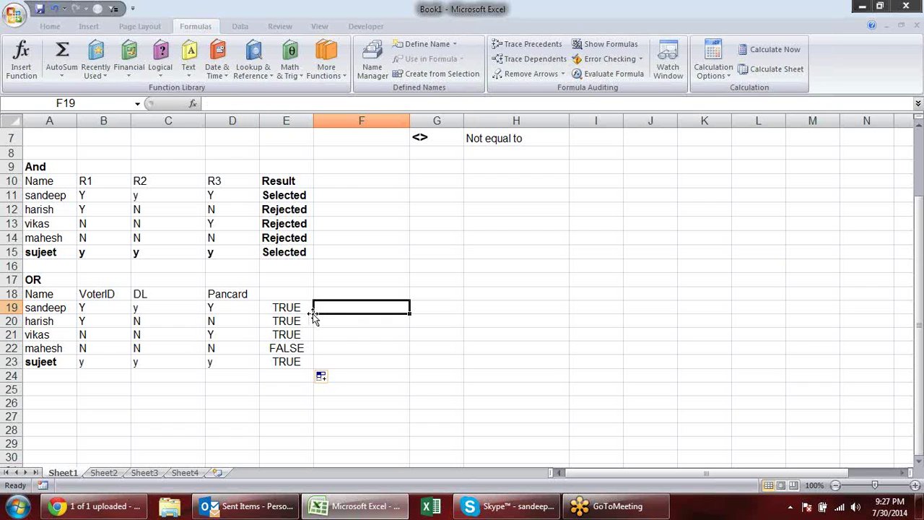
Enter =IF(E19,"OK","Not OK") in F19 and fill it down to F23.
type("=IF(")
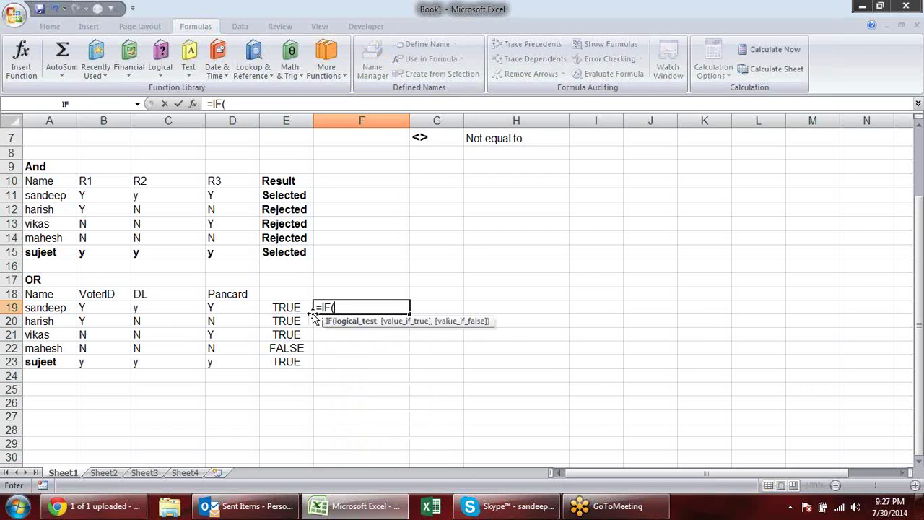
left_click(287, 309)
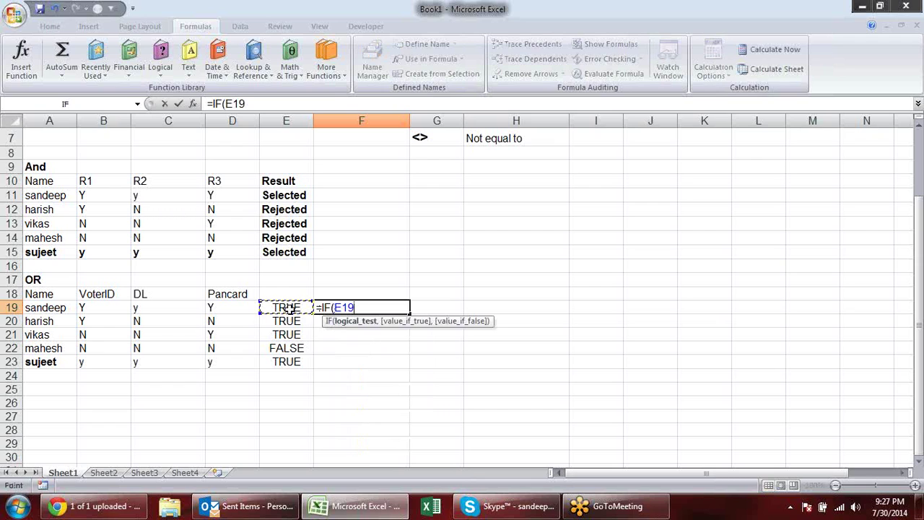
type(",\"OK")
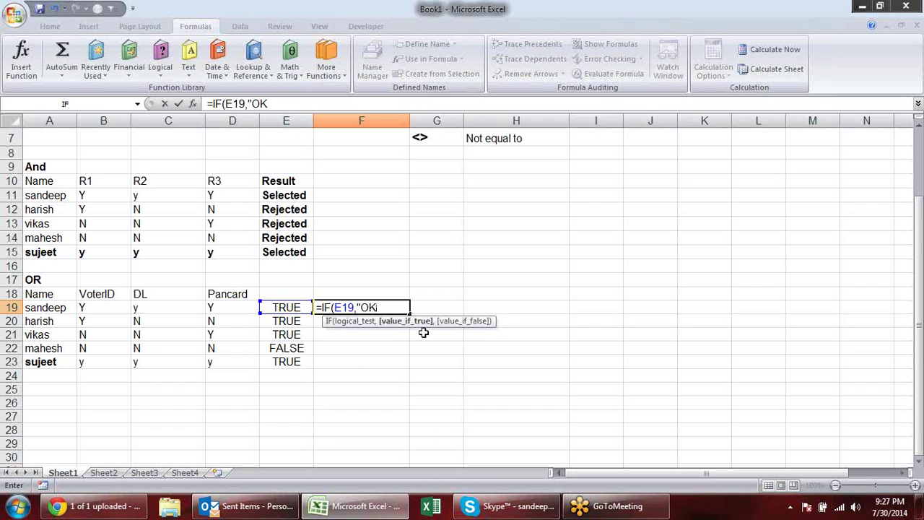
type(",")
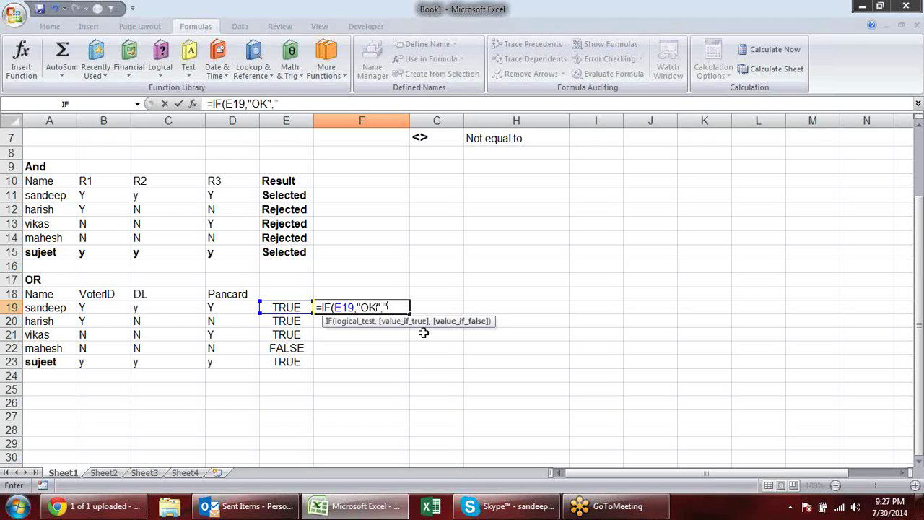
type("Ot")
type(" OK")
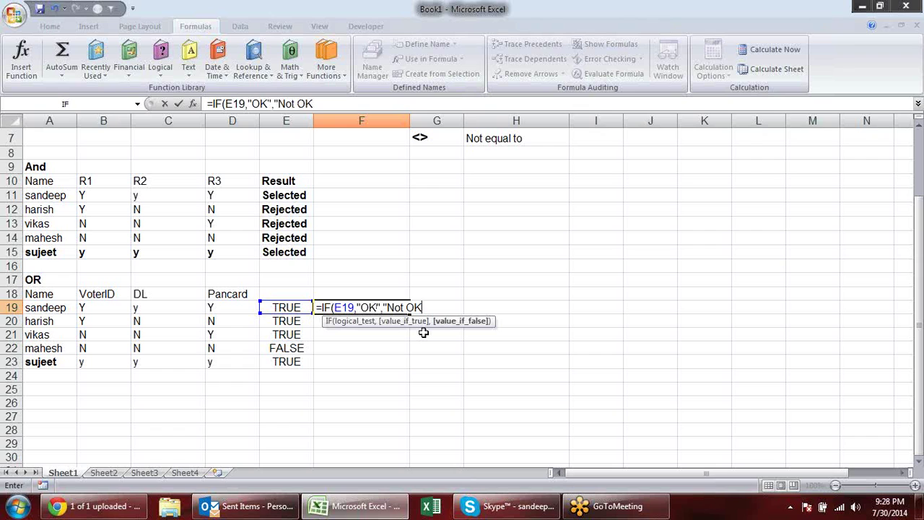
type(")")
key("Return")
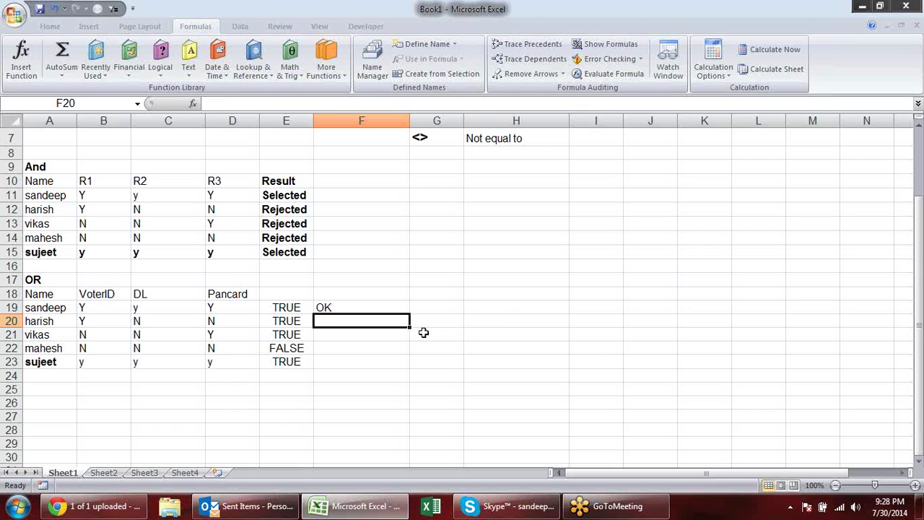
left_click(394, 307)
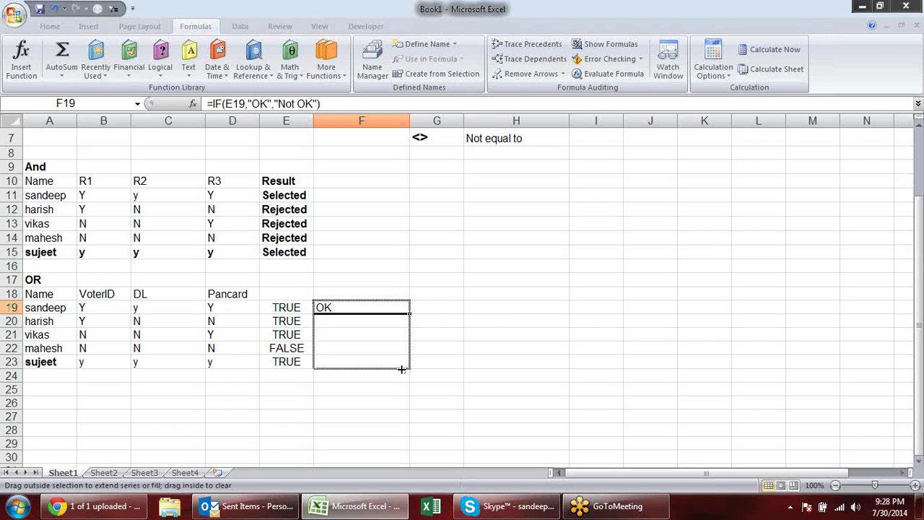
left_click_drag(409, 312, 405, 369)
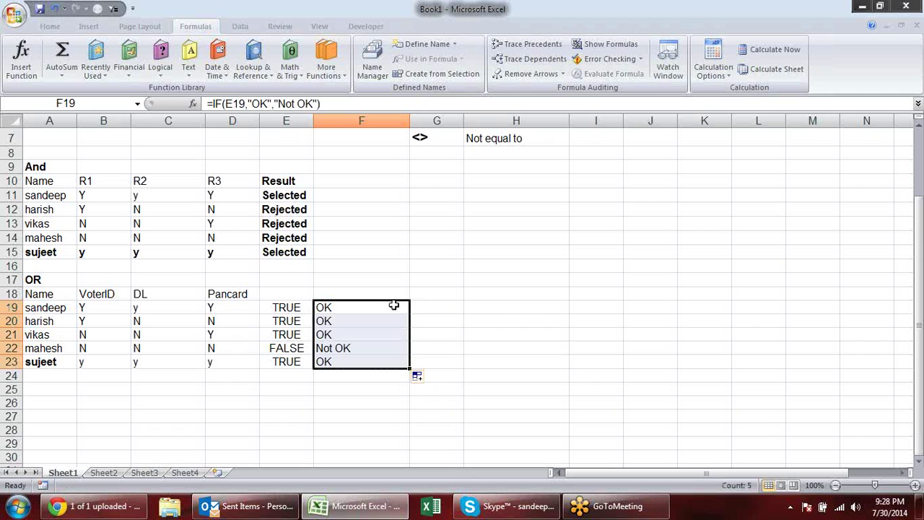
left_click(352, 307)
left_click(289, 309)
Replace E19 in F19's IF test with the OR expression, making =IF(OR(B19="Y",C19="Y",D19="Y"),"OK","Not OK").
double_click(291, 309)
left_click_drag(422, 307, 269, 309)
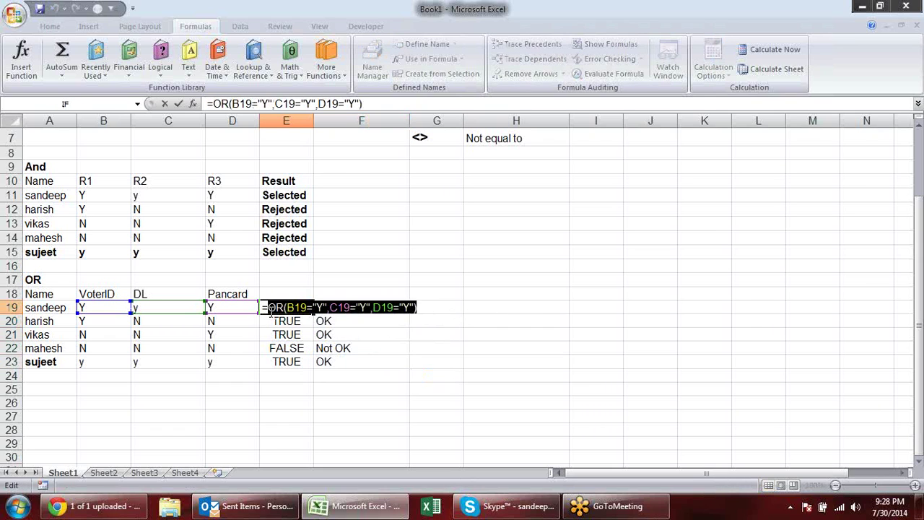
key("Escape")
left_click(351, 306)
double_click(351, 306)
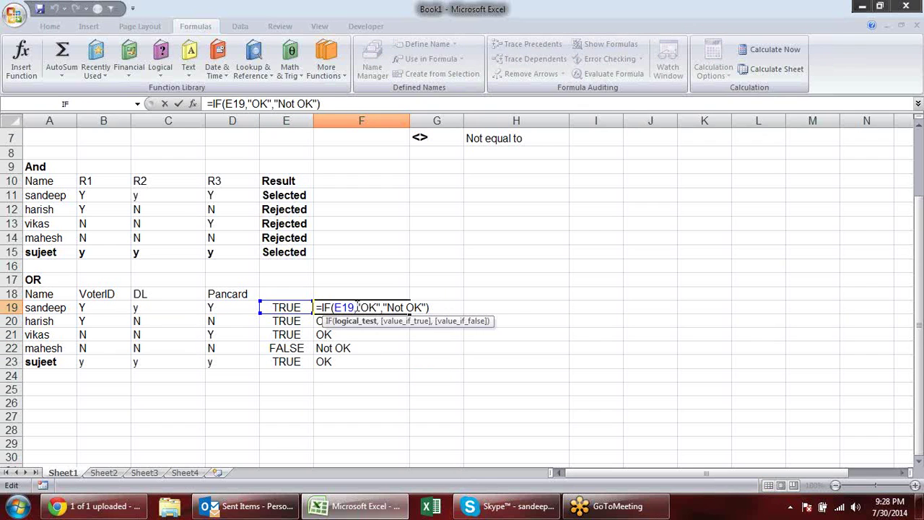
left_click_drag(353, 307, 335, 307)
key("ctrl+v")
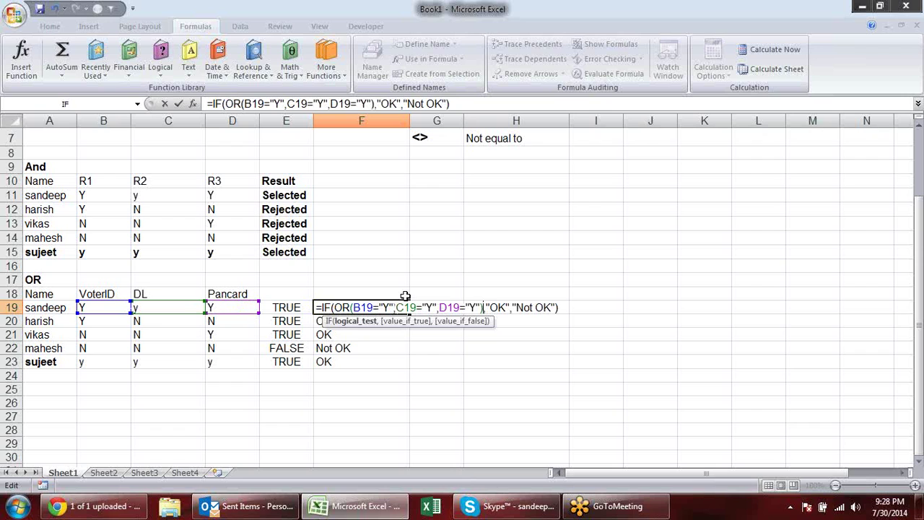
key("Return")
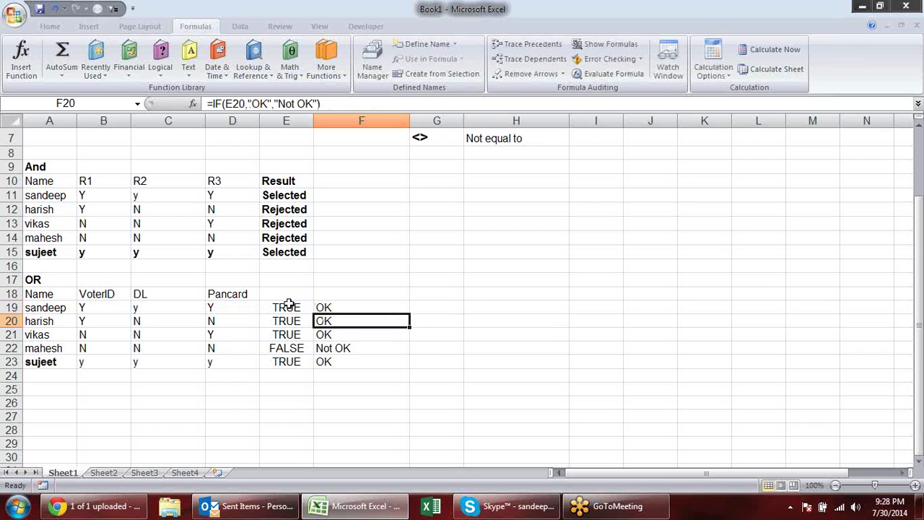
Copy the nested formula into E19:E23 and clear the old formulas from column F.
left_click(341, 307)
key("ctrl+c")
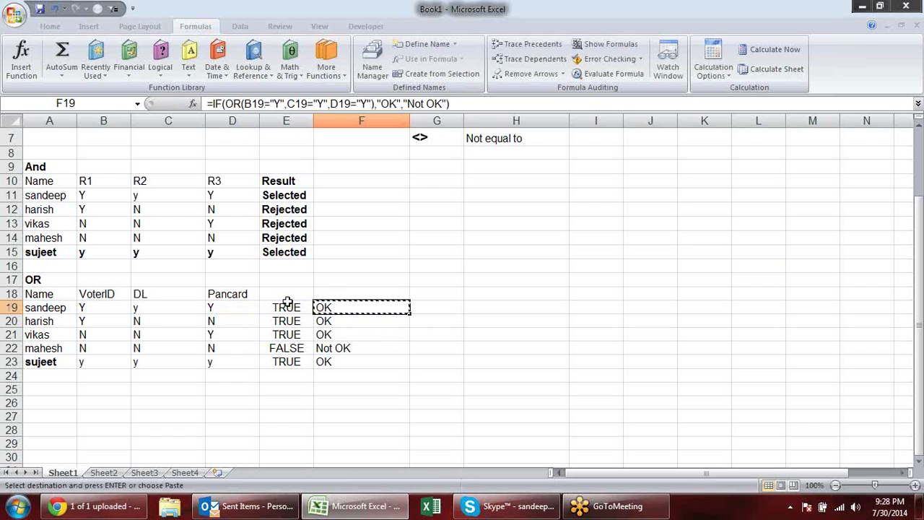
left_click(286, 307)
key("ctrl+v")
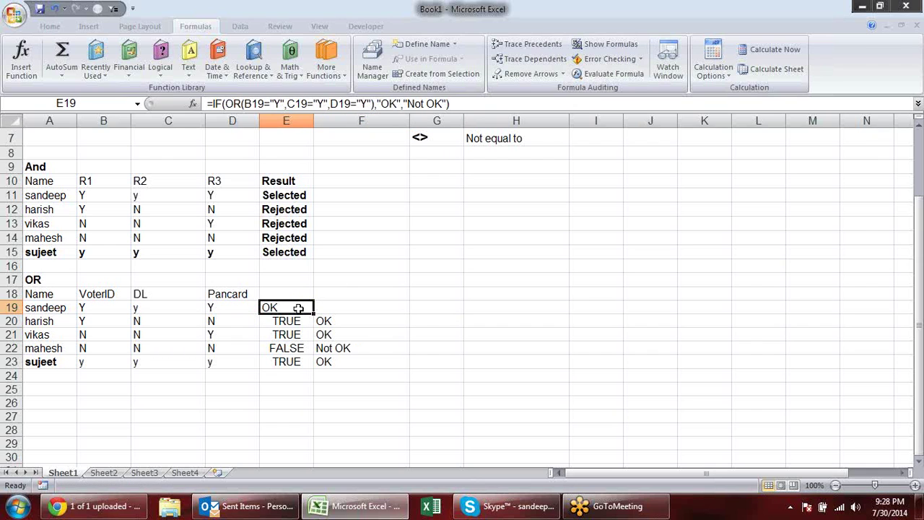
double_click(314, 314)
left_click_drag(367, 319, 366, 373)
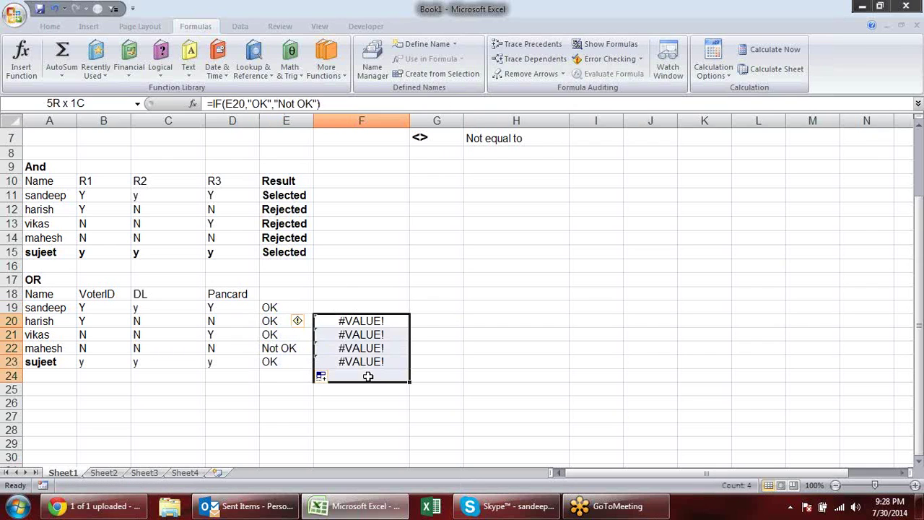
key("Delete")
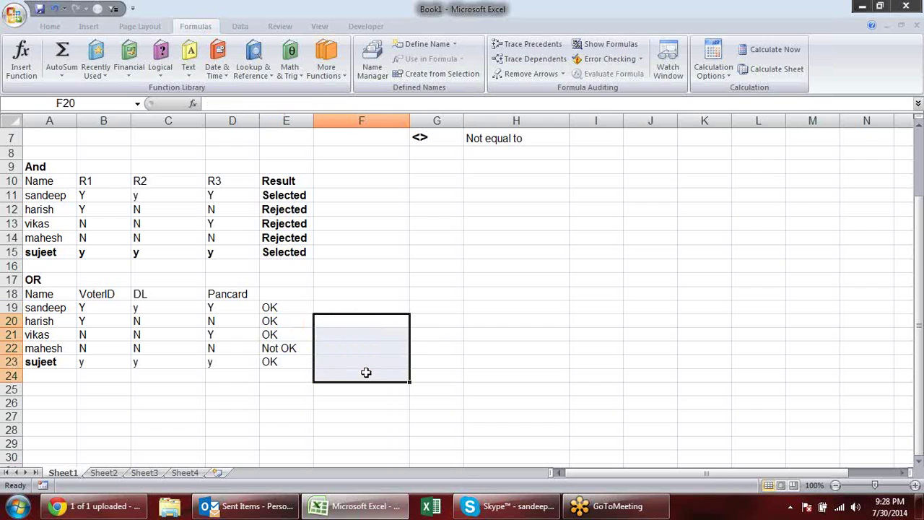
Bold the results in E19:E23 and copy the Result heading from E10 into E18.
left_click(296, 322)
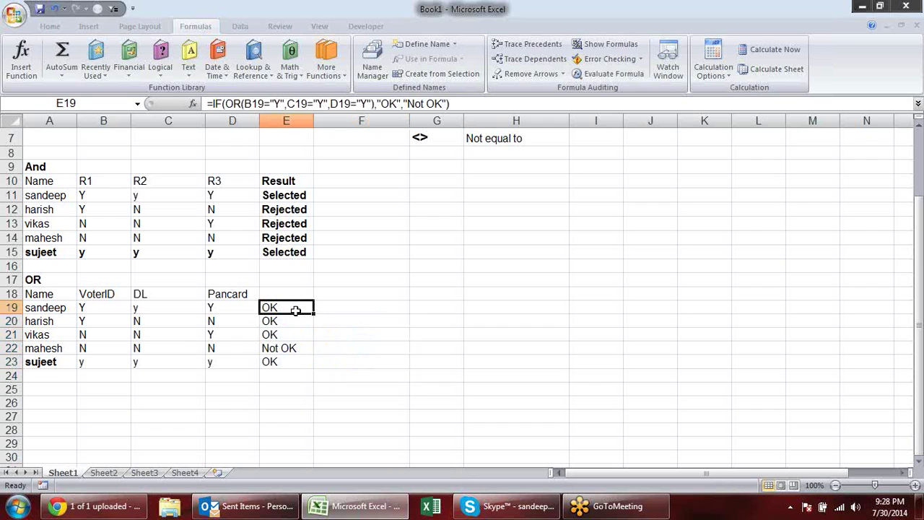
left_click_drag(298, 307, 294, 367)
key("ctrl+b")
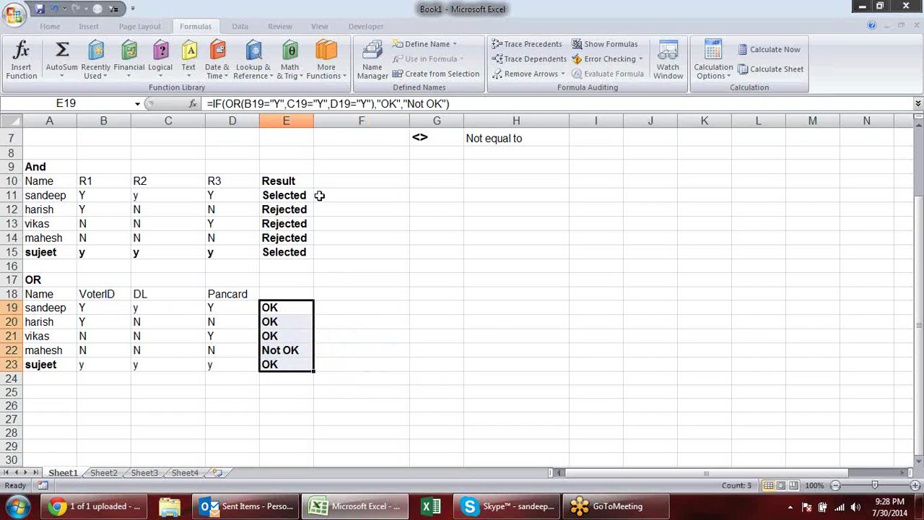
left_click(299, 180)
key("ctrl+c")
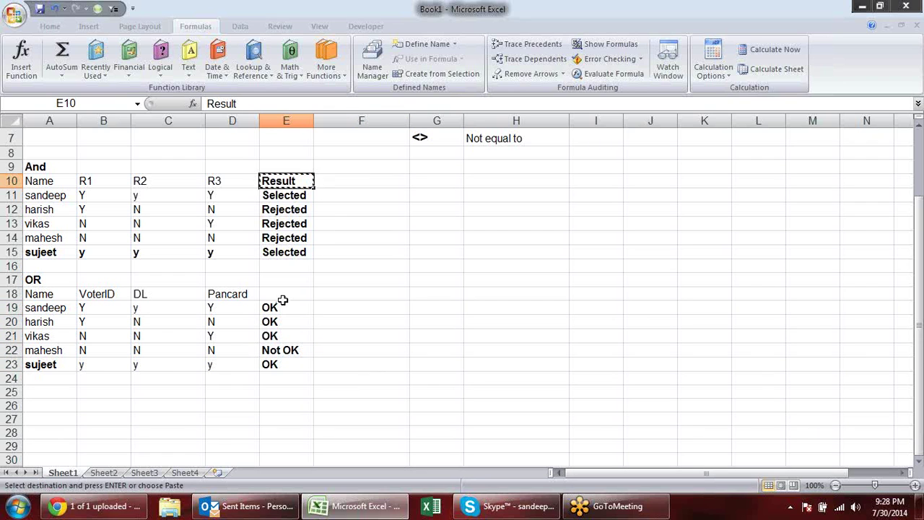
left_click(283, 296)
key("Return")
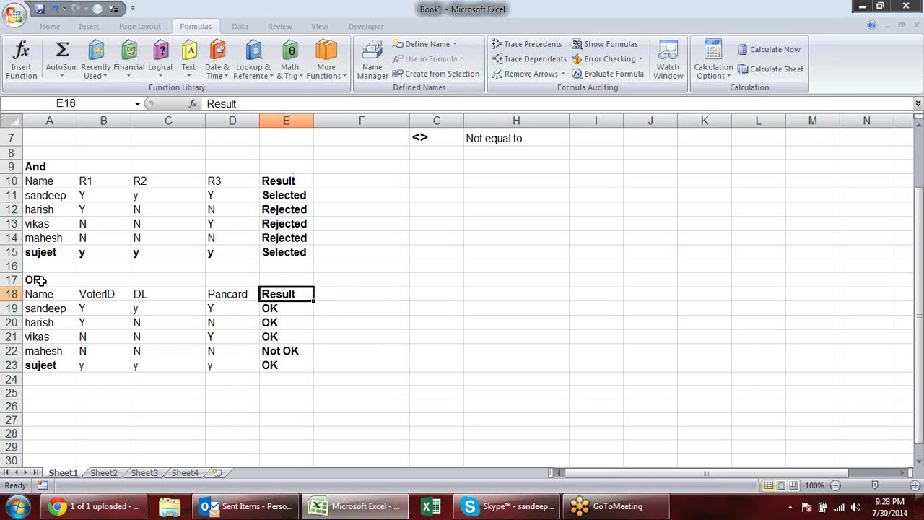
Copy the OR table A18:D23 and paste it at A26.
left_click_drag(51, 294, 224, 365)
key("ctrl+c")
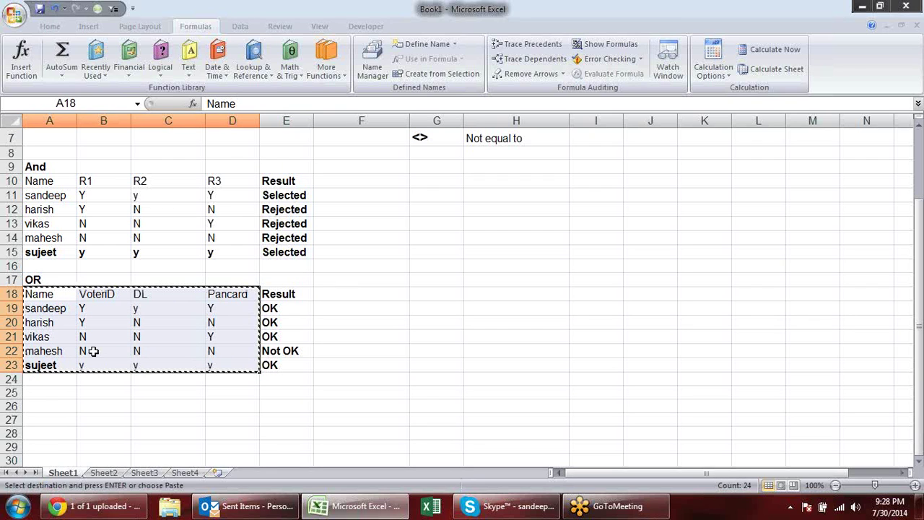
left_click(69, 409)
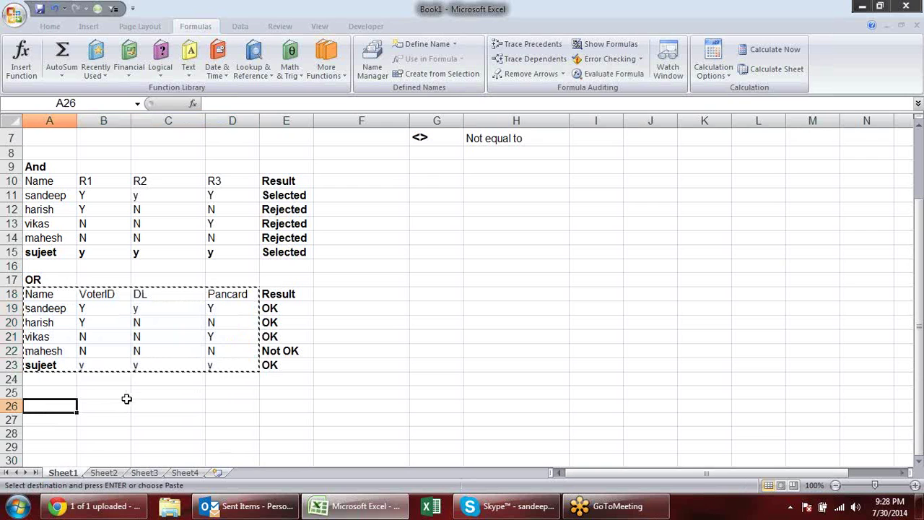
key("Return")
scroll(216, 179, "down", 2)
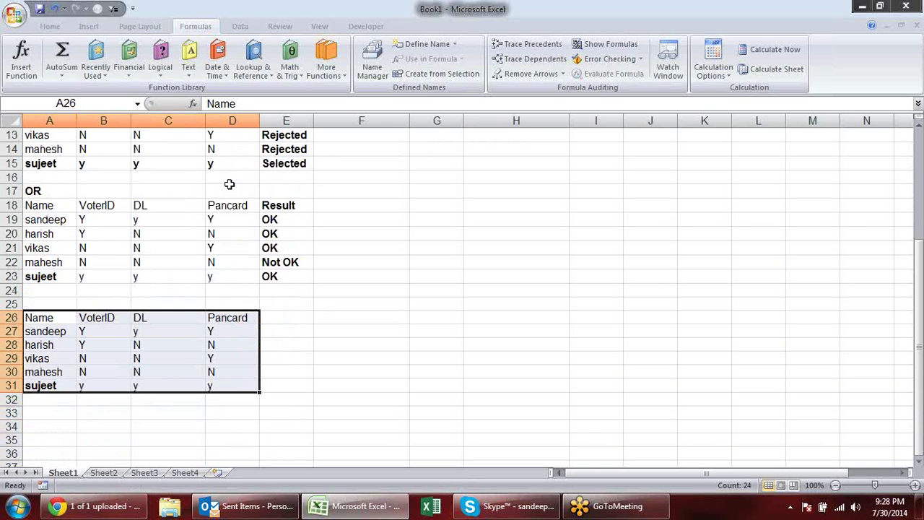
left_click(299, 319)
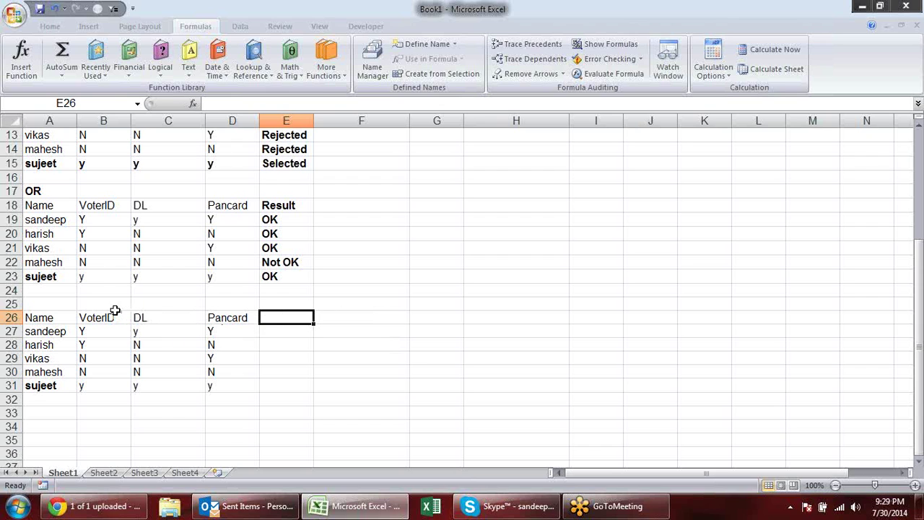
Merge B25:C25 as 'ID Proff' and D25:E25 as 'ADD. PROOF'.
left_click_drag(115, 304, 165, 305)
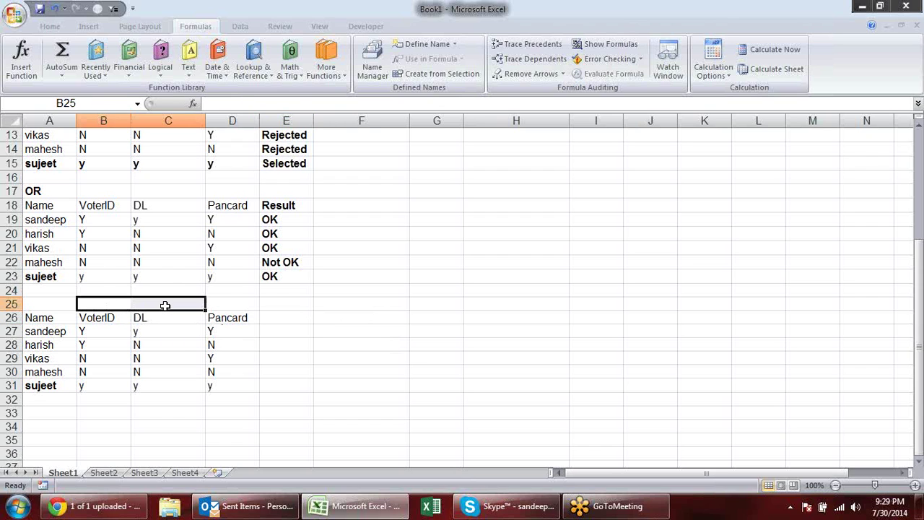
key("alt+h")
key("m")
key("c")
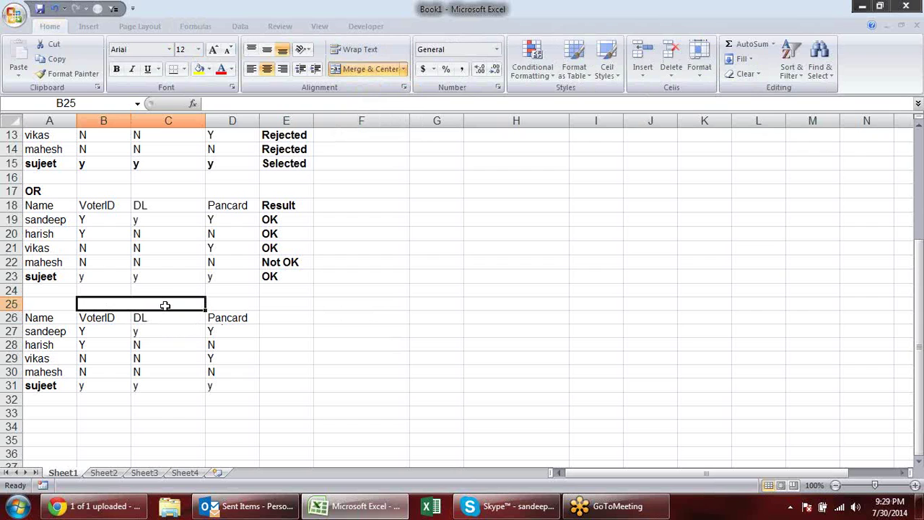
type("ID Proff")
key("Tab")
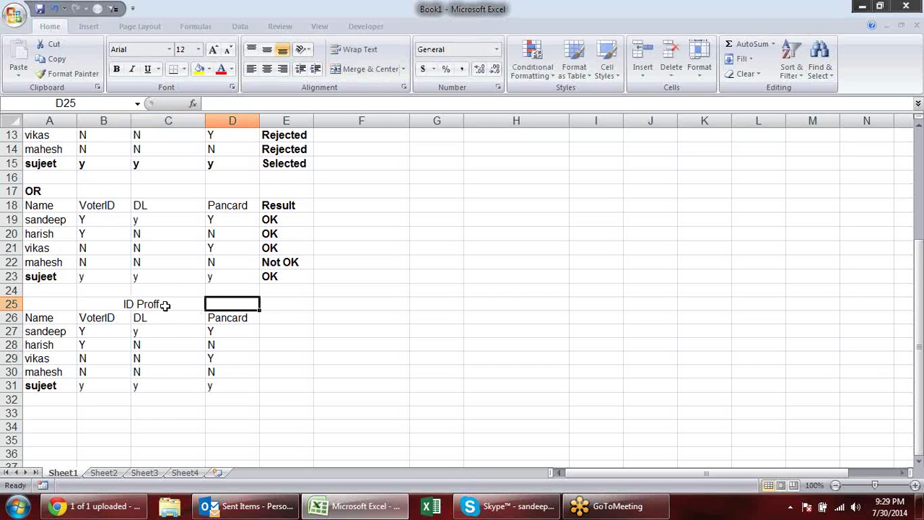
key("shift+Right")
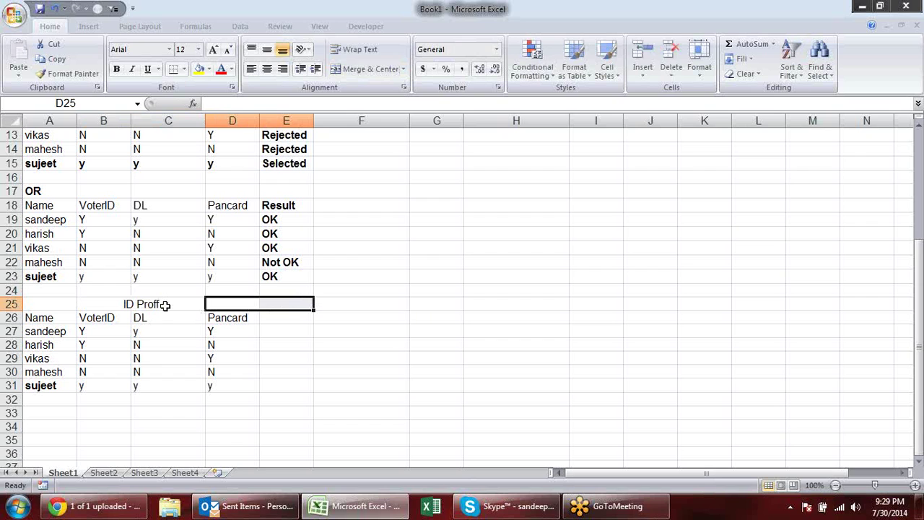
key("alt+h")
type("mc")
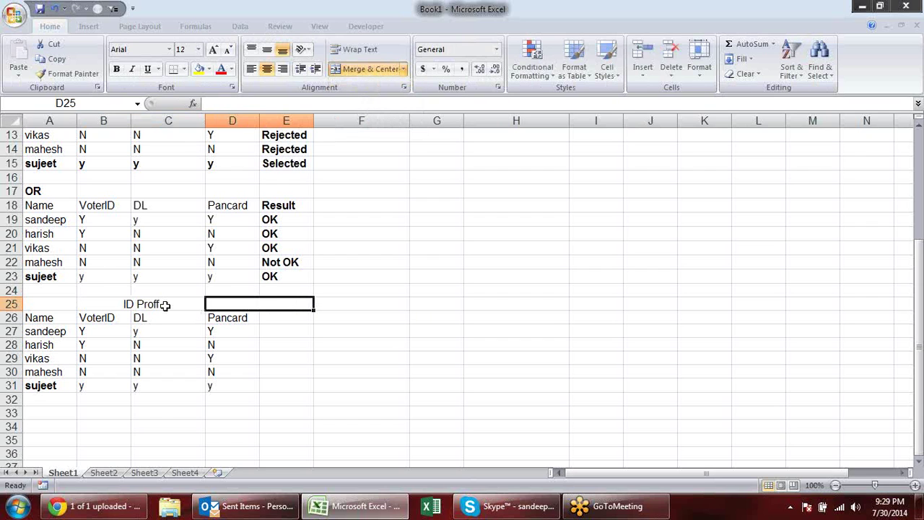
type("ad")
type("D")
type("RESS")
key("BackSpace")
key("BackSpace")
key("BackSpace")
key("BackSpace")
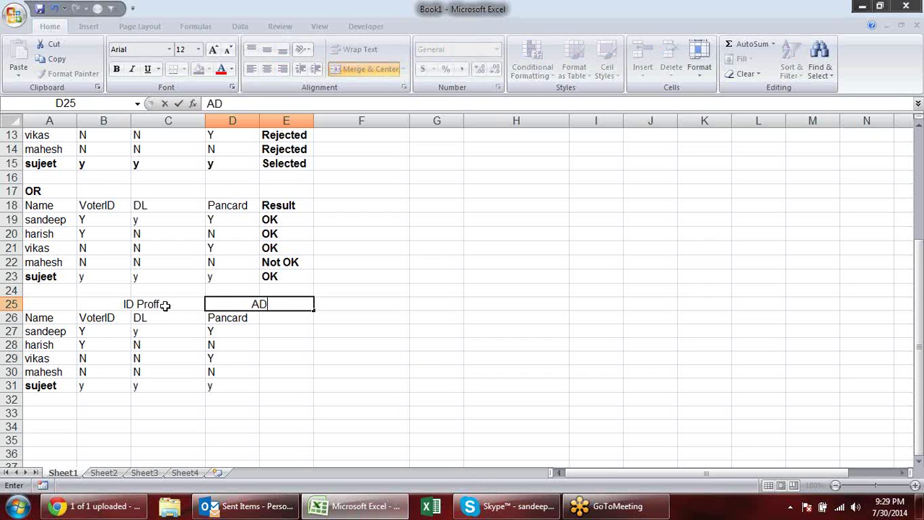
type("D. PROOF")
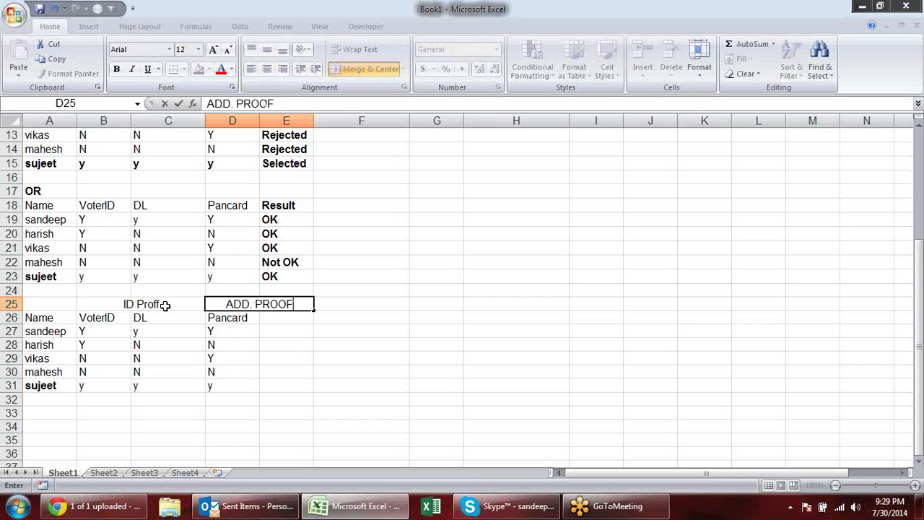
key("Return")
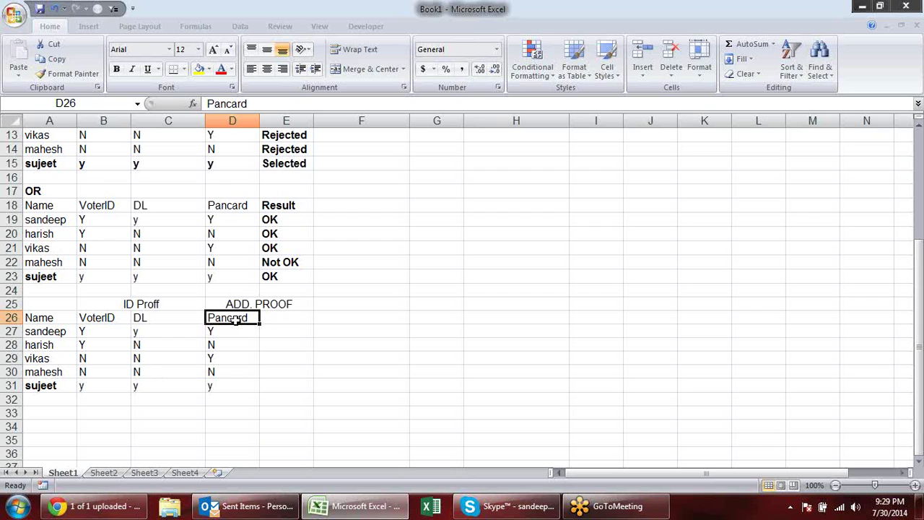
Rename D26 to 'RATION CARD', add 'EL. BILL' in E26, and autofit column D.
type("raTIO")
key("BackSpace")
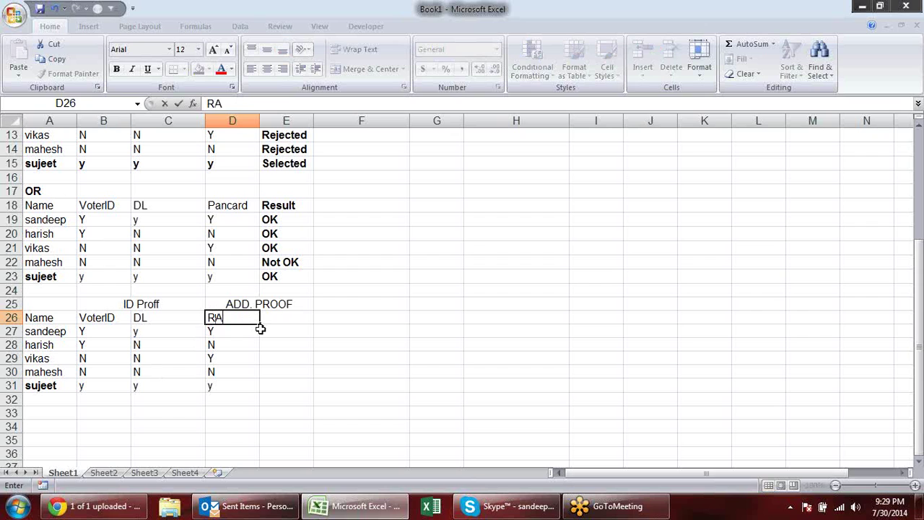
type("TION CARD")
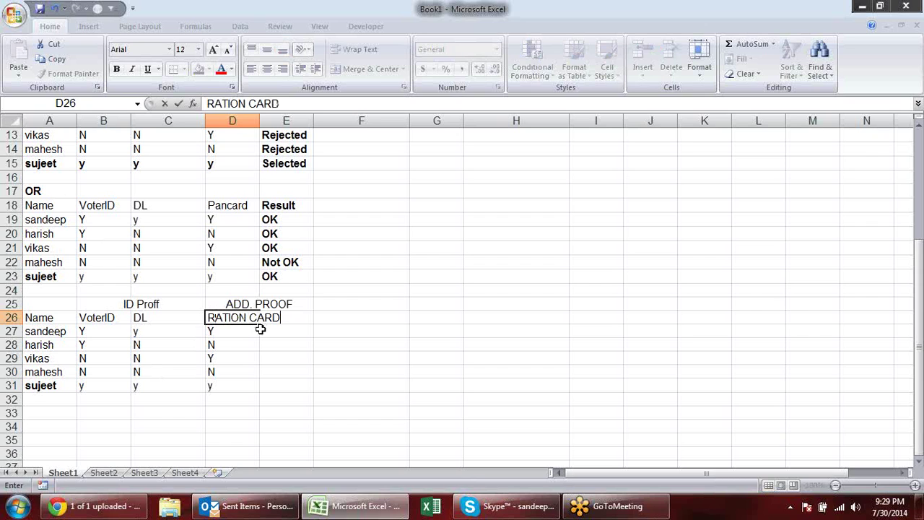
key("Tab")
type("eL")
key("BackSpace")
key("BackSpace")
type("EL. BILL")
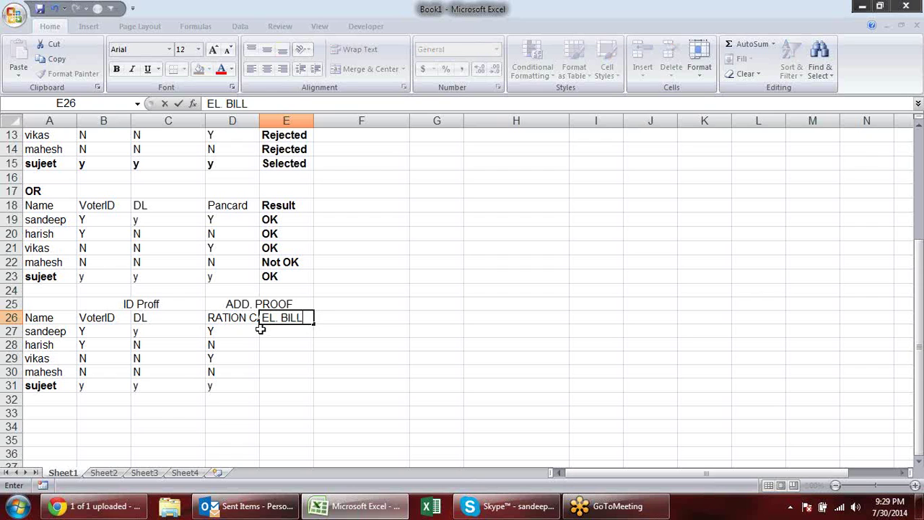
left_click(257, 331)
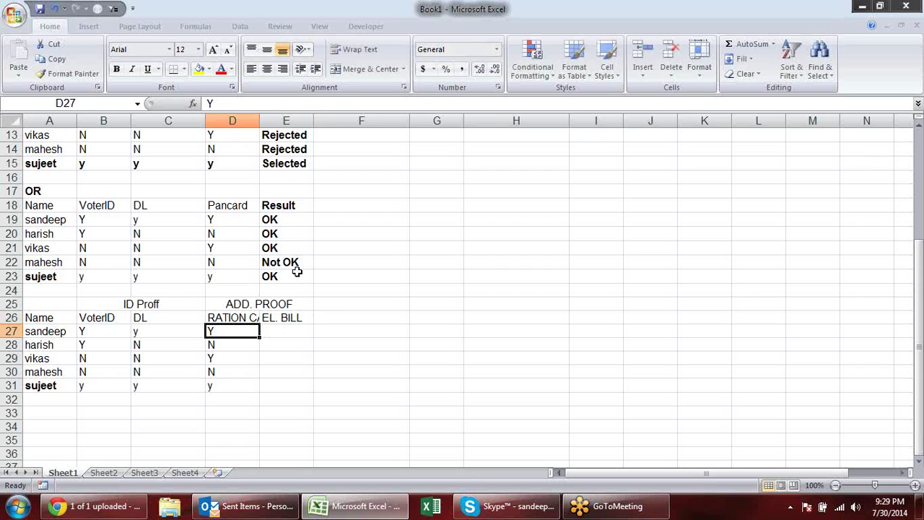
double_click(259, 121)
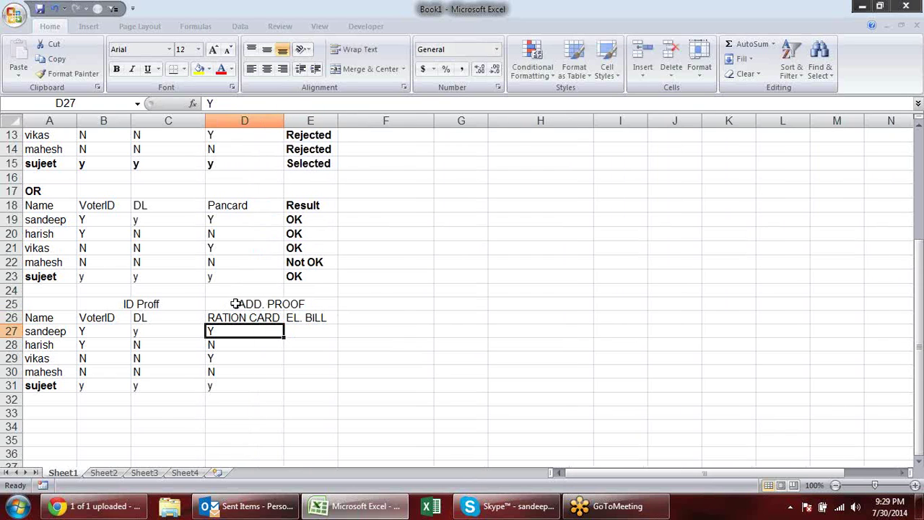
Copy the ration card values D27:D31 into E27:E31.
left_click_drag(241, 301, 297, 382)
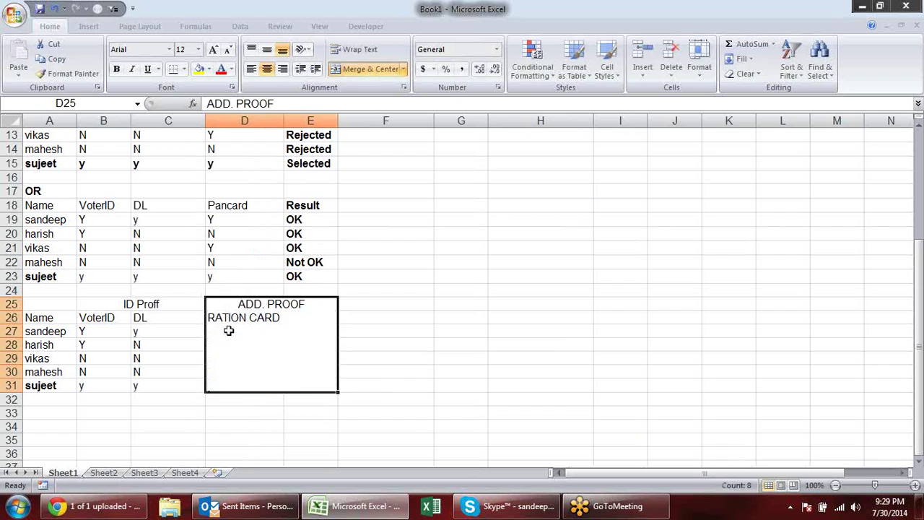
left_click_drag(229, 330, 242, 384)
key("ctrl+c")
left_click(306, 337)
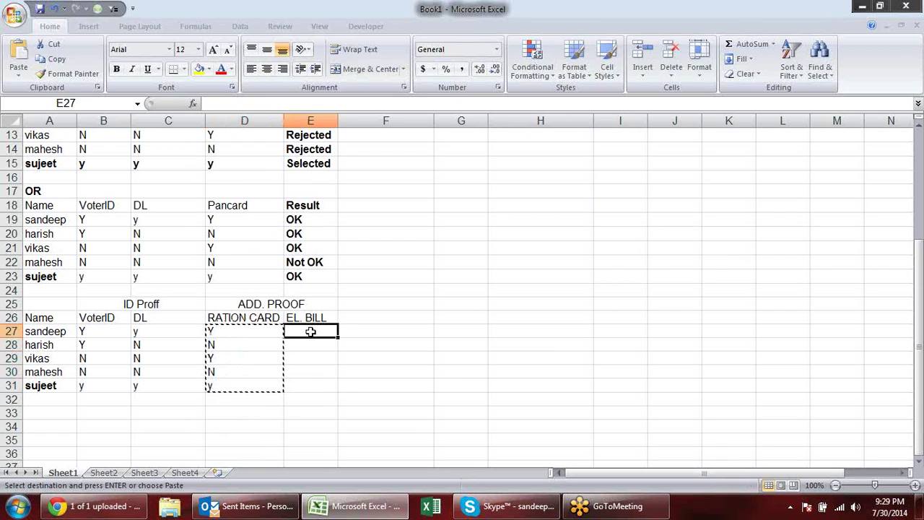
key("Return")
left_click(382, 356)
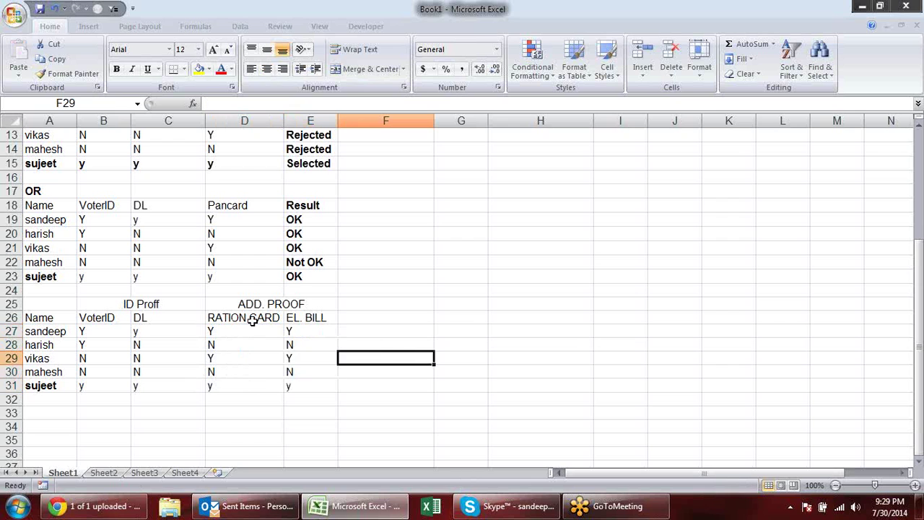
Apply All Borders to the table B25:E31.
left_click_drag(123, 305, 290, 385)
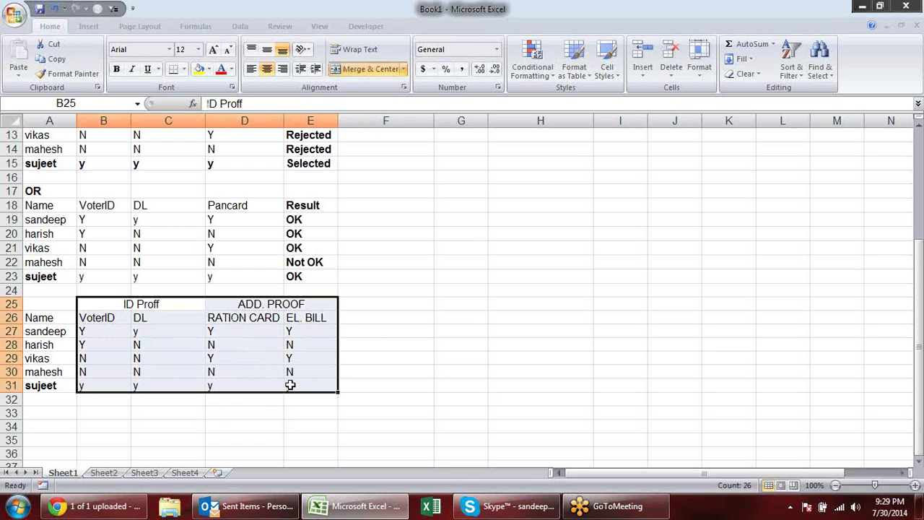
key("alt+h")
key("b")
key("a")
left_click(430, 368)
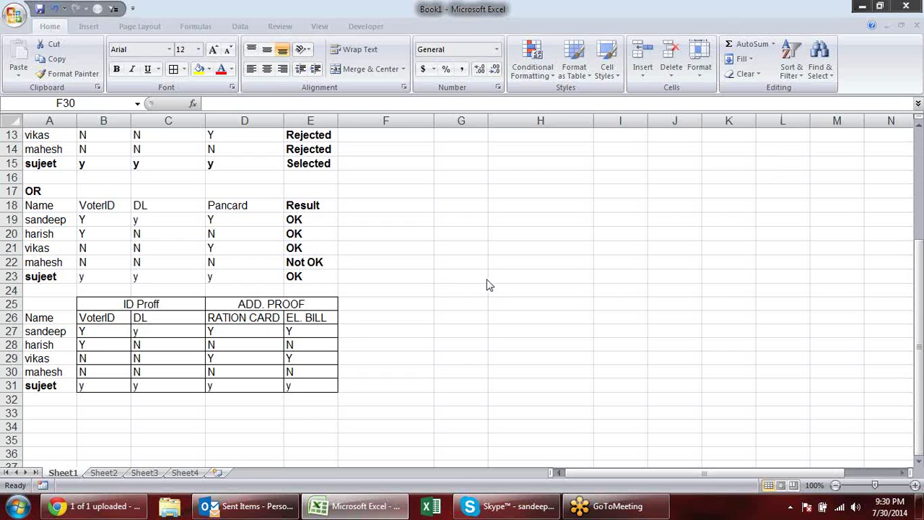
left_click(309, 331)
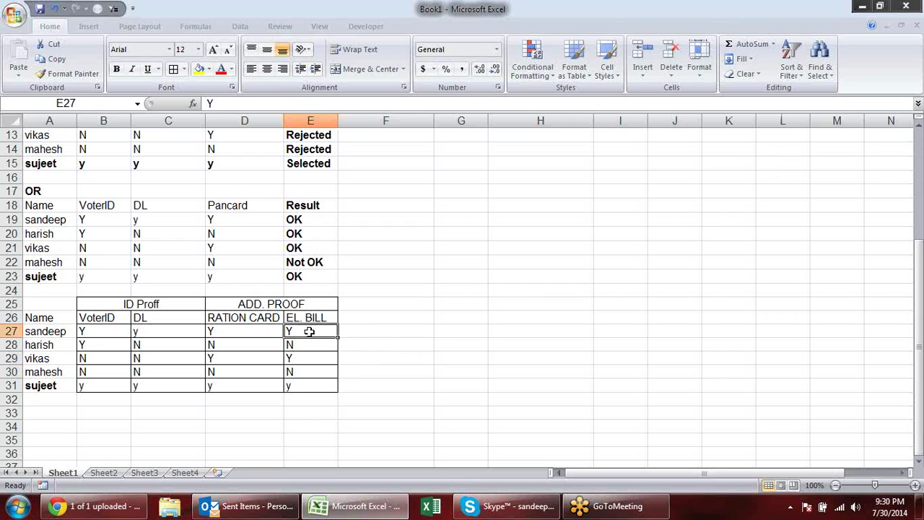
Fill the ID Proff heading yellow and the ADD. PROOF heading light blue.
left_click(126, 304)
left_click_drag(203, 304, 182, 387)
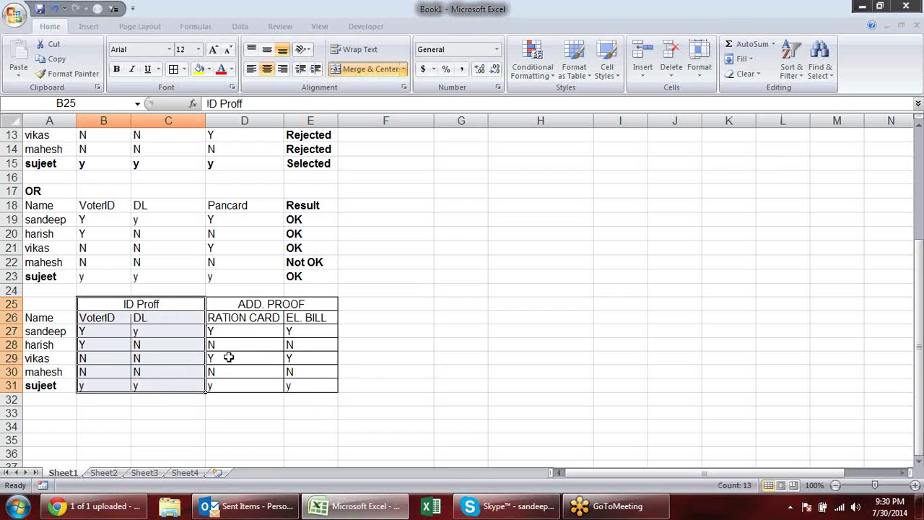
left_click_drag(178, 304, 166, 346)
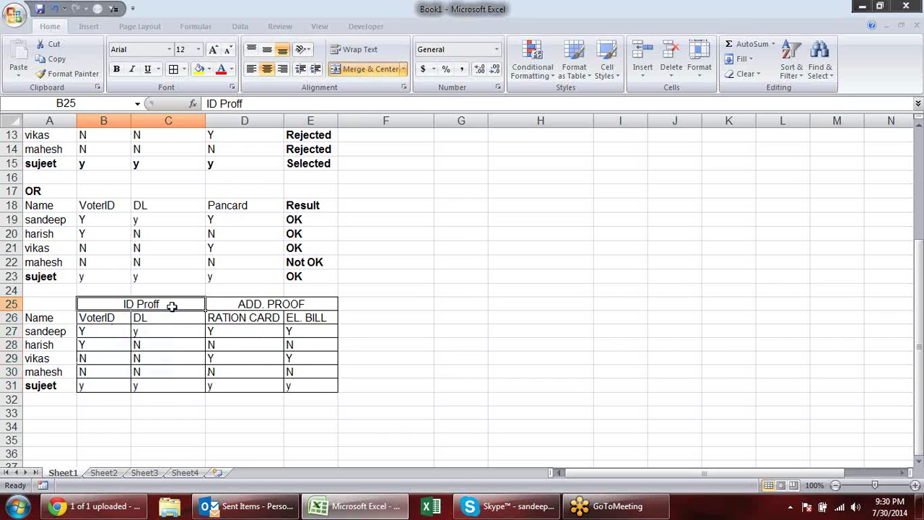
left_click_drag(277, 304, 292, 346)
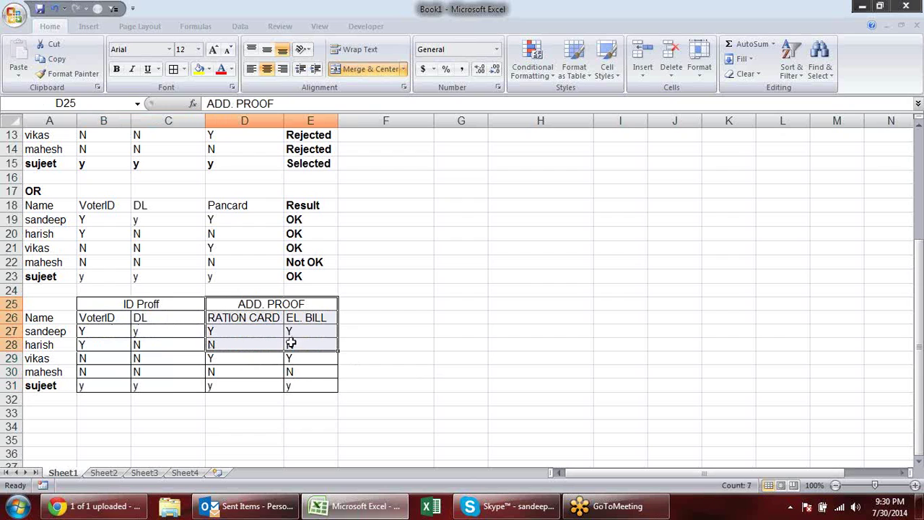
left_click(171, 318)
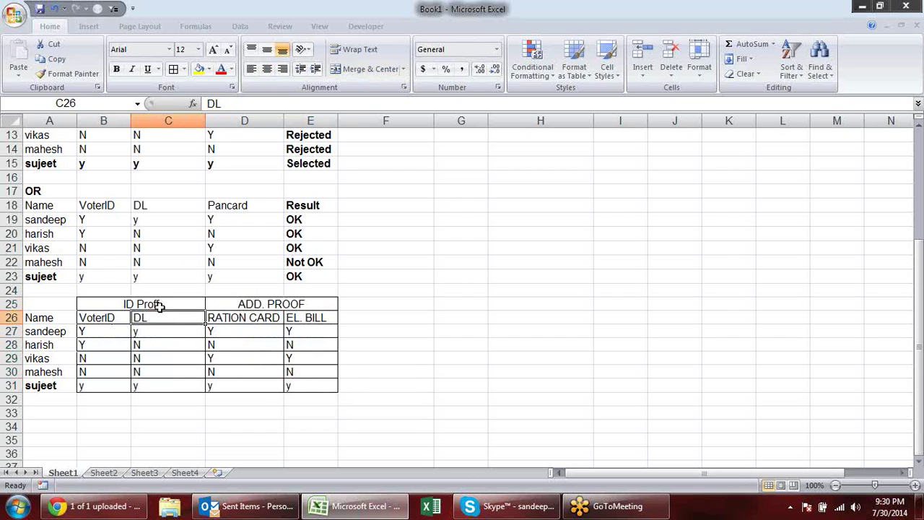
left_click(180, 304)
left_click(198, 69)
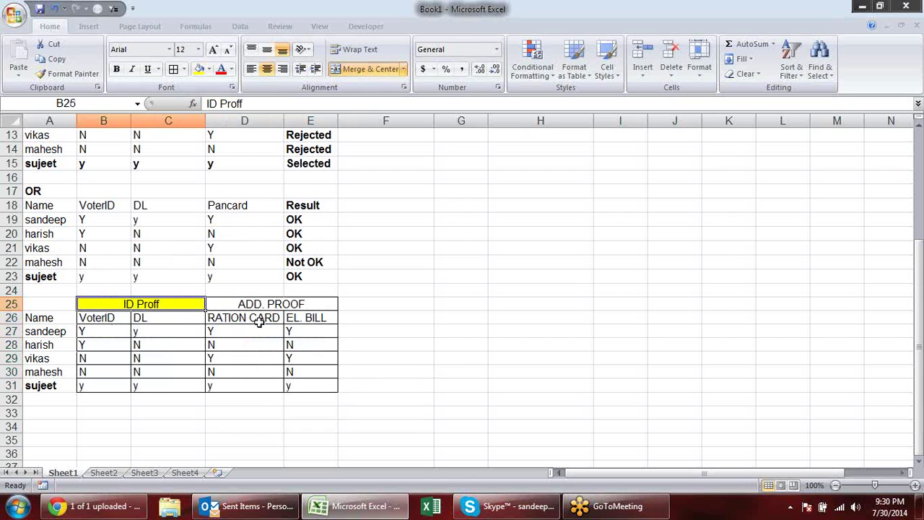
left_click(265, 304)
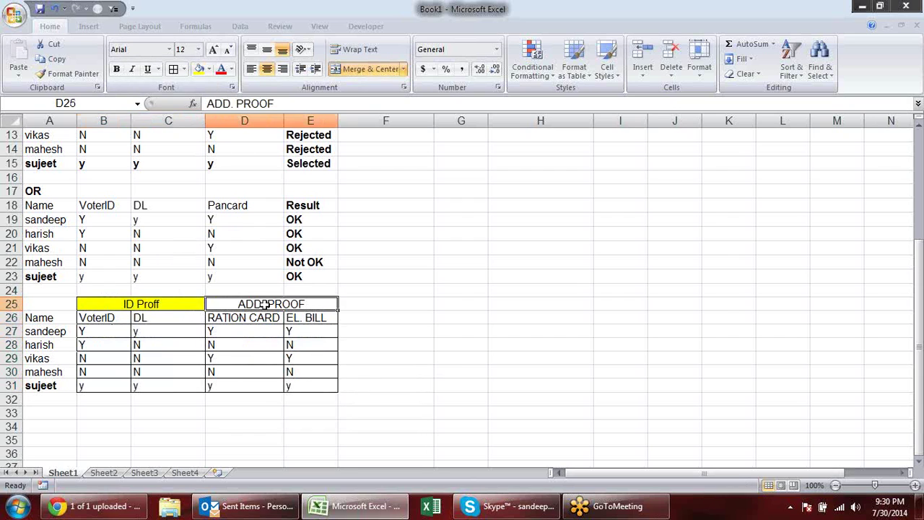
left_click(210, 69)
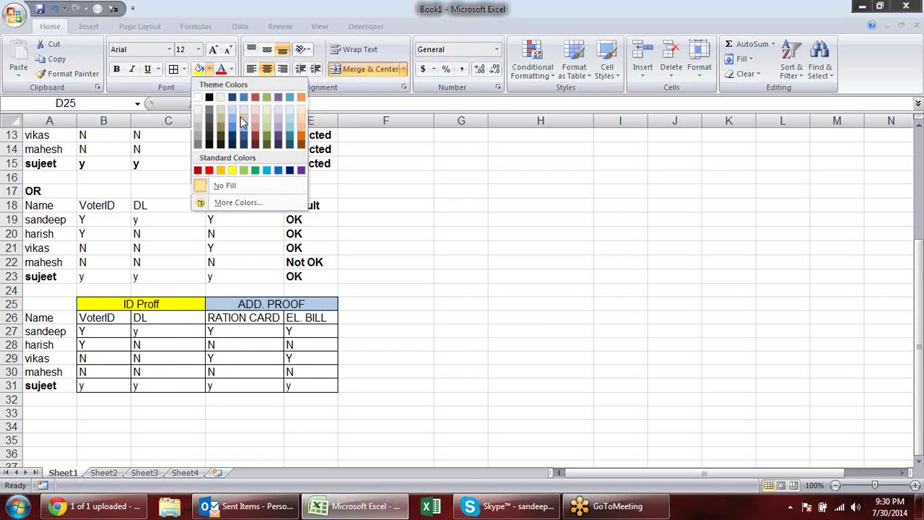
left_click(243, 109)
left_click(401, 330)
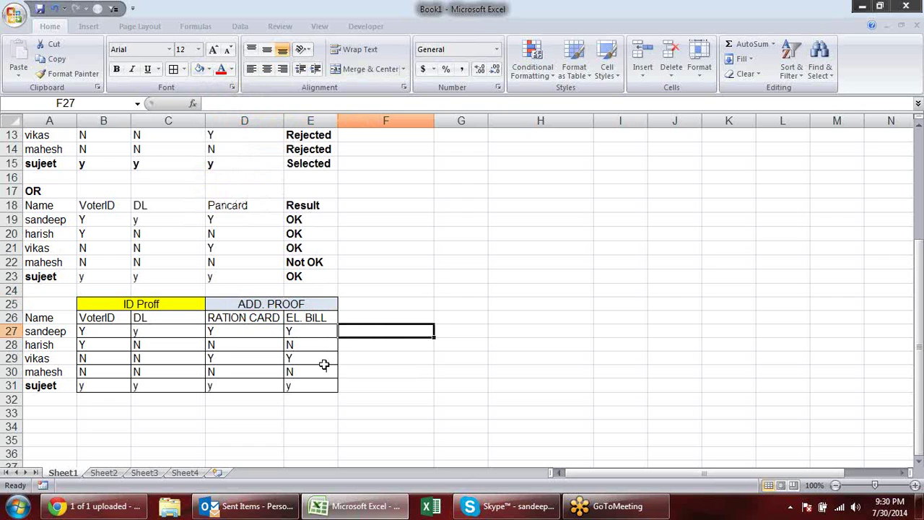
Widen column G to 12.22 and select F27.
left_click(372, 321)
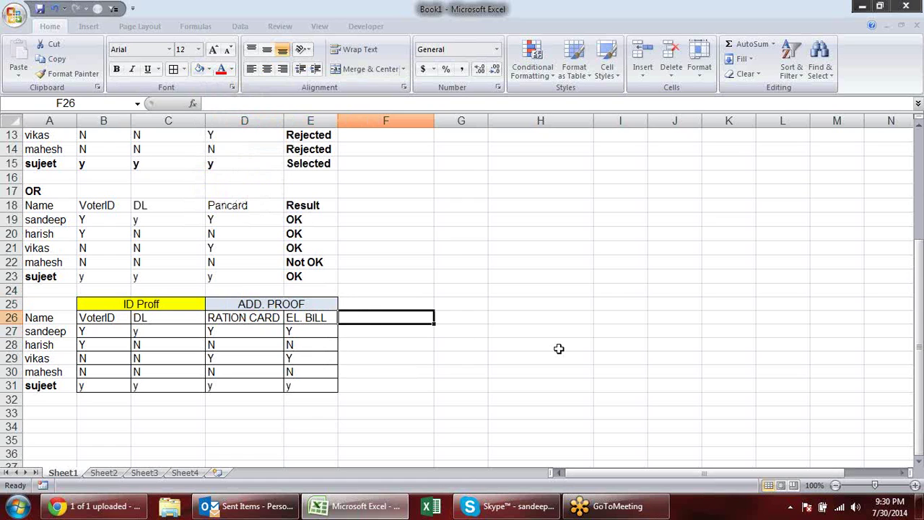
left_click_drag(488, 121, 526, 120)
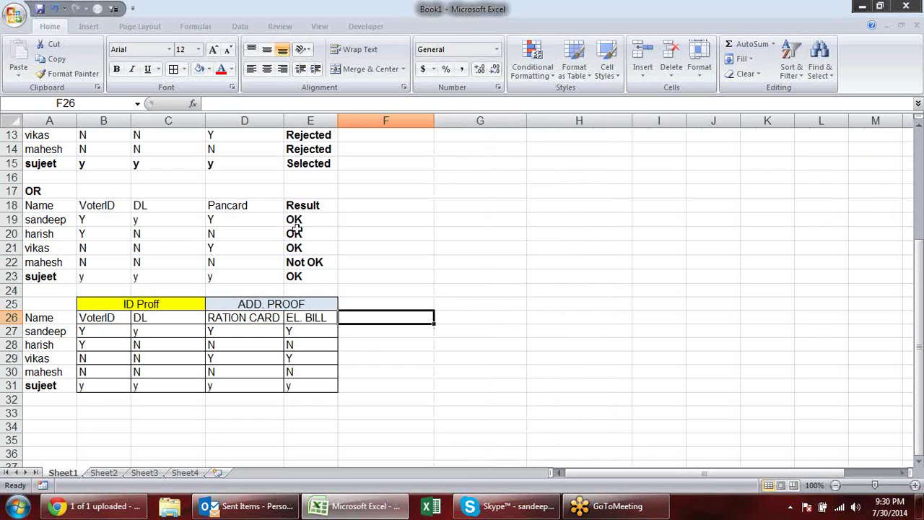
left_click(354, 334)
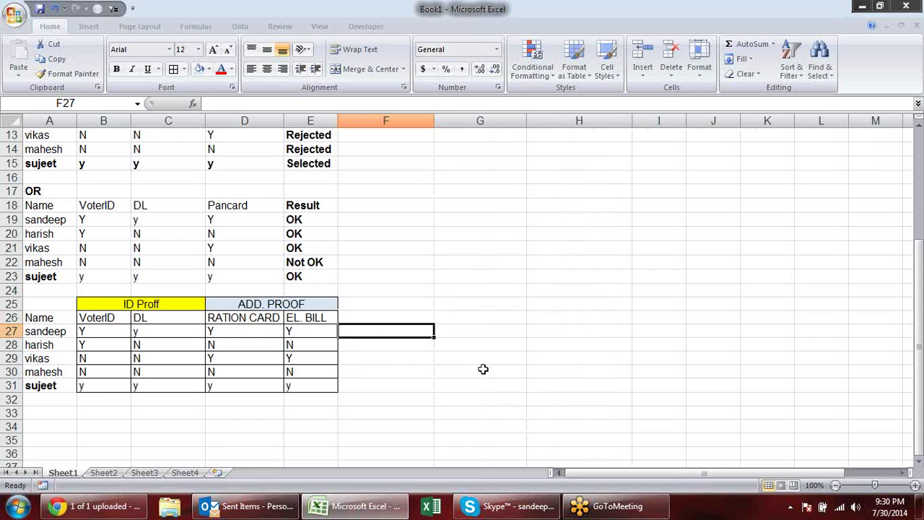
Enter =OR(B27="y",C27="y") in F27 to check for any ID proof.
type("=OR(")
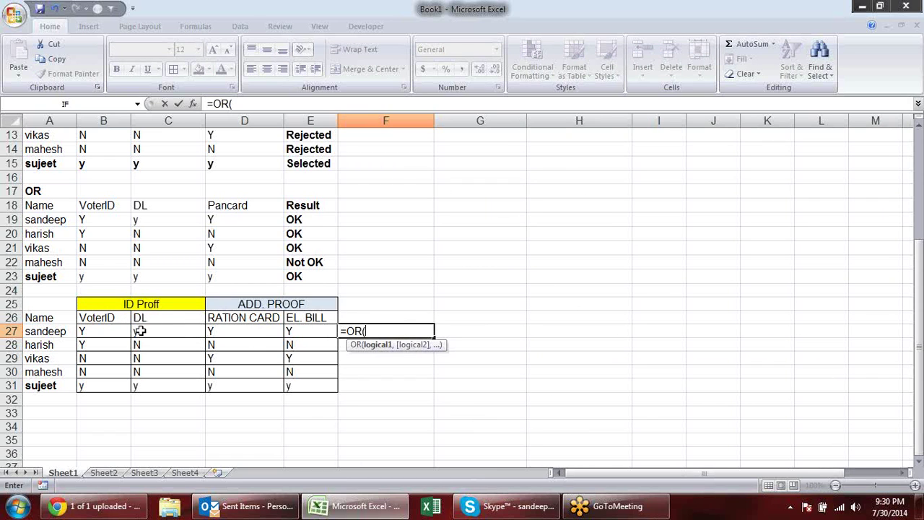
left_click(106, 337)
type("=\"y\",")
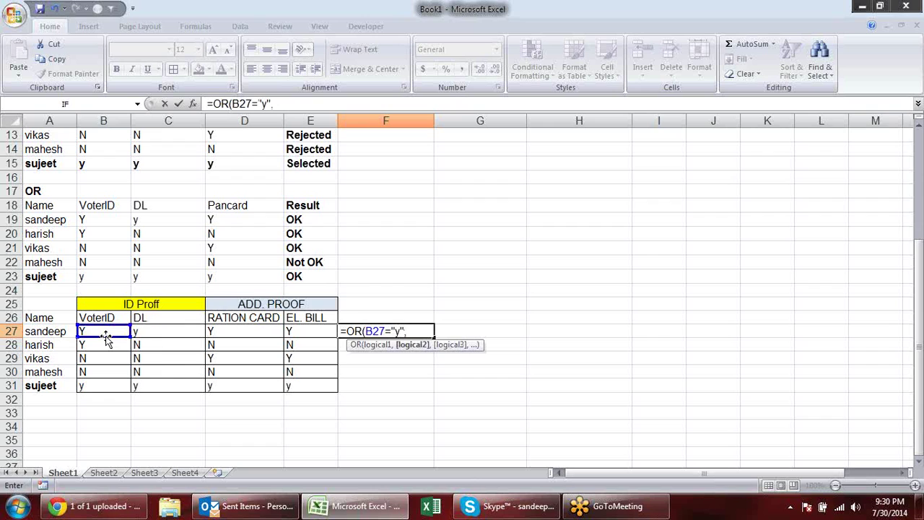
left_click(154, 332)
type("=\"y")
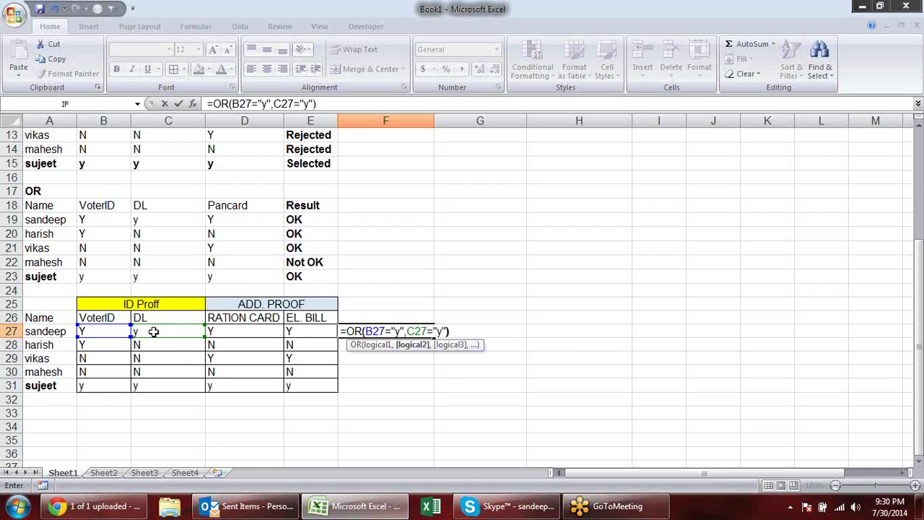
key("Return")
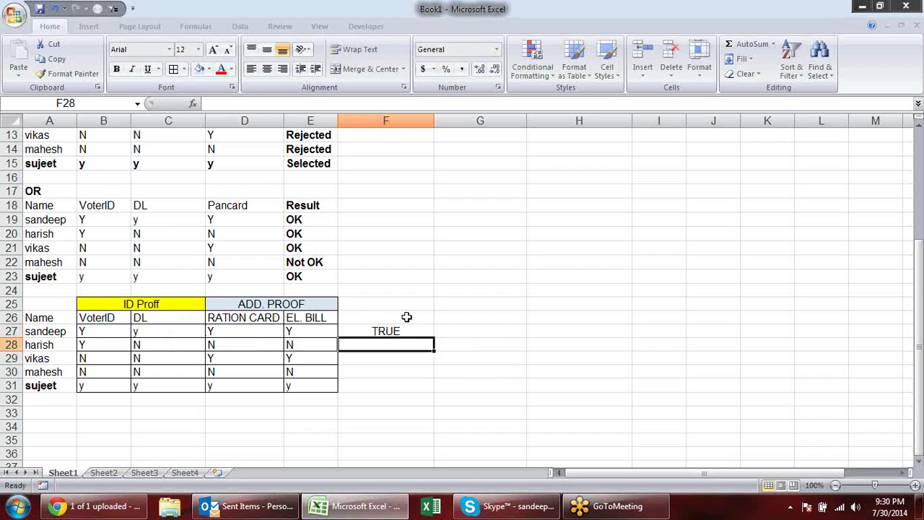
left_click(417, 330)
Enter =OR(D27="y",E27="y") in G27 to check for any address proof.
left_click(472, 332)
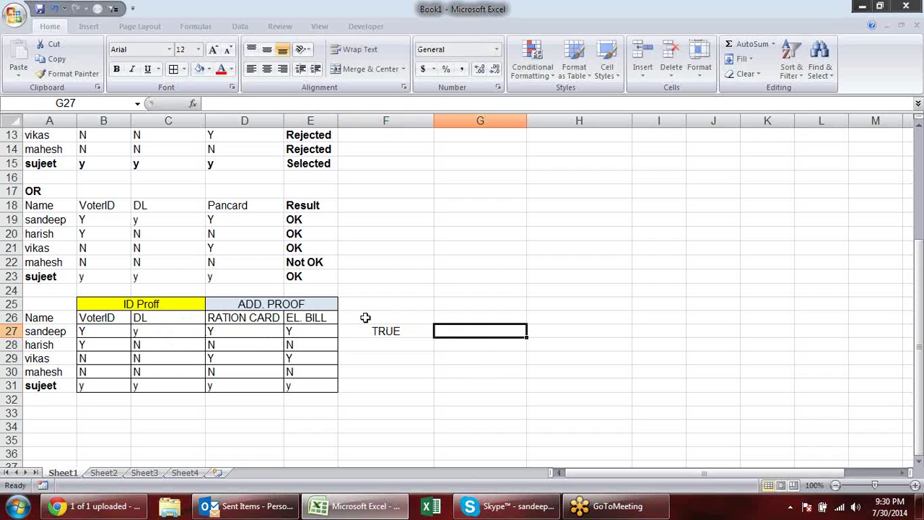
left_click(262, 330)
left_click(292, 329)
left_click(254, 329)
left_click(291, 332)
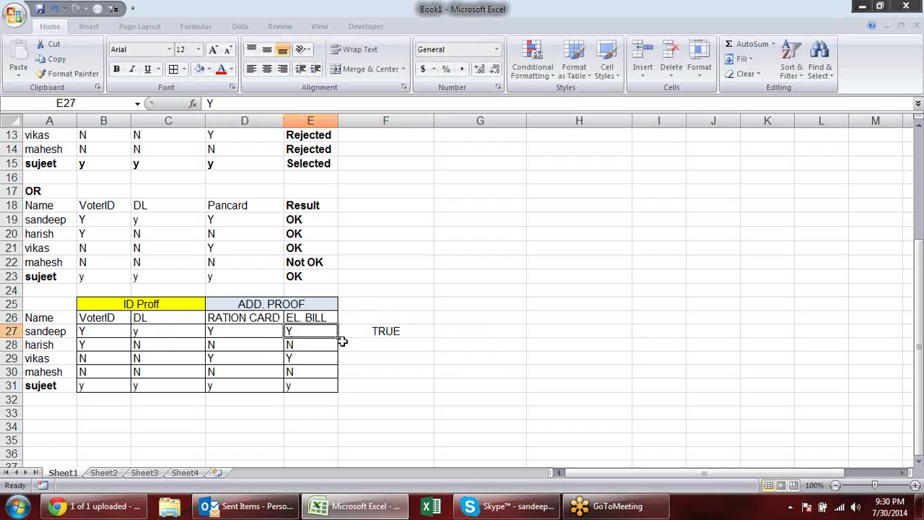
left_click(440, 330)
type("=")
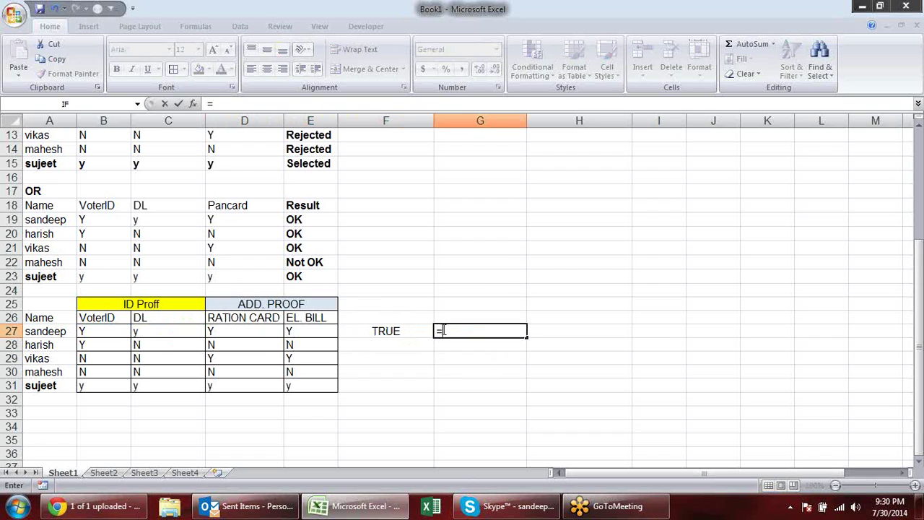
type("OR(")
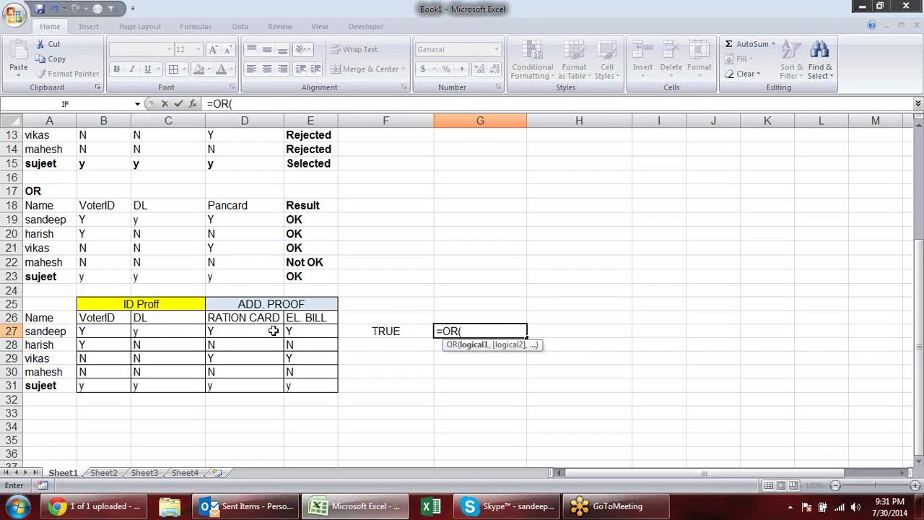
left_click(236, 333)
type("=\"y\"")
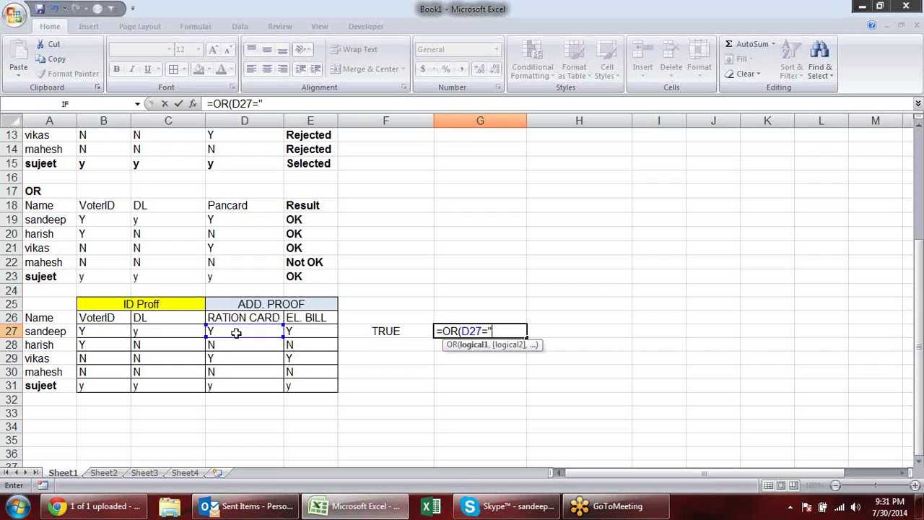
type(",")
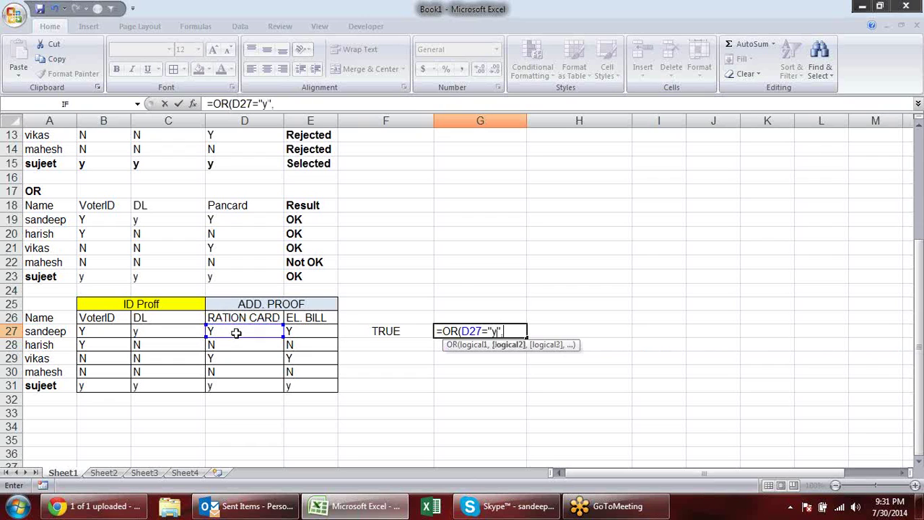
left_click(320, 330)
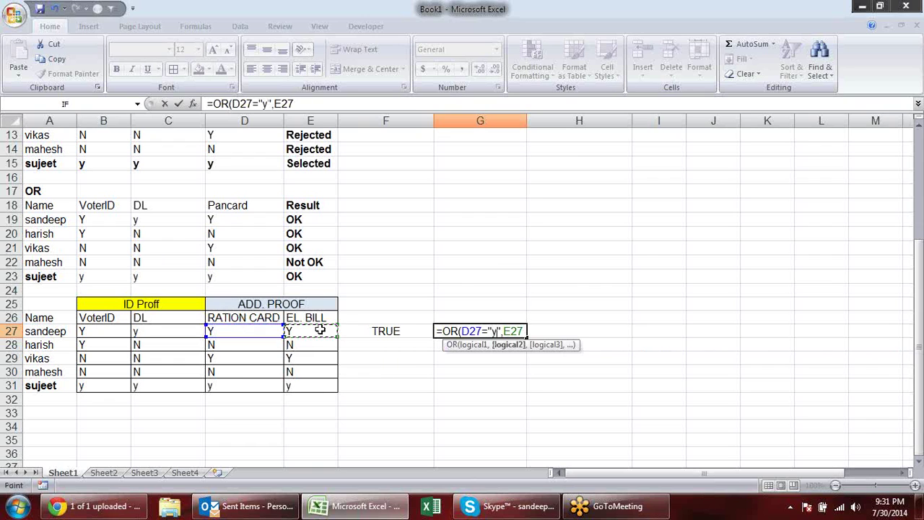
type("=\"y")
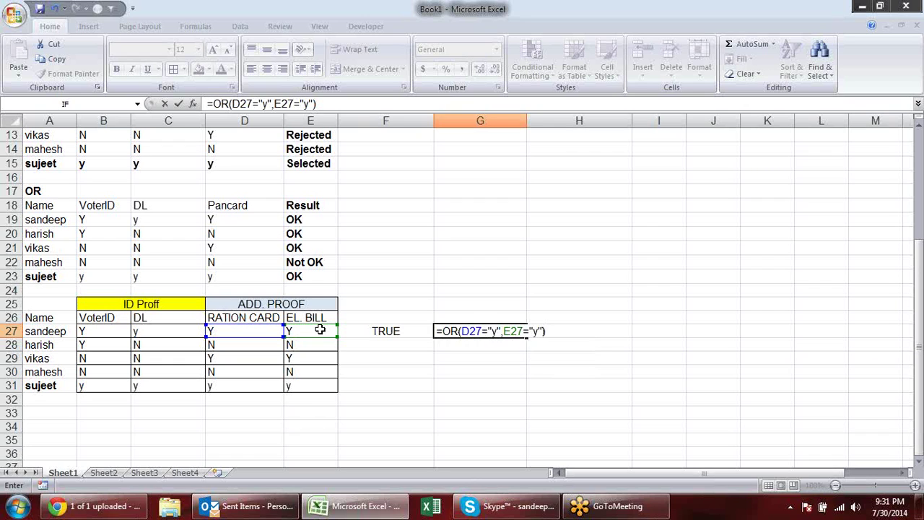
key("Return")
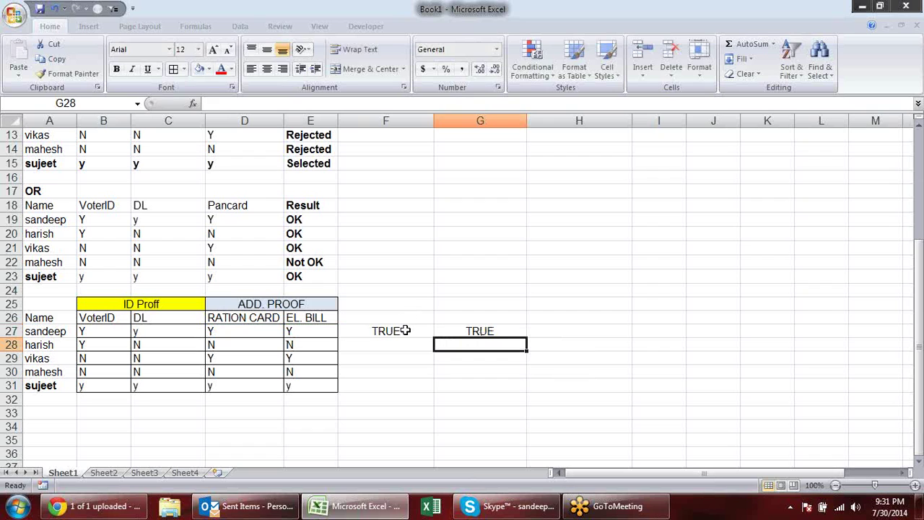
Review the proof group headings and the OR formulas in F27 and G27.
left_click(245, 304)
left_click(189, 304)
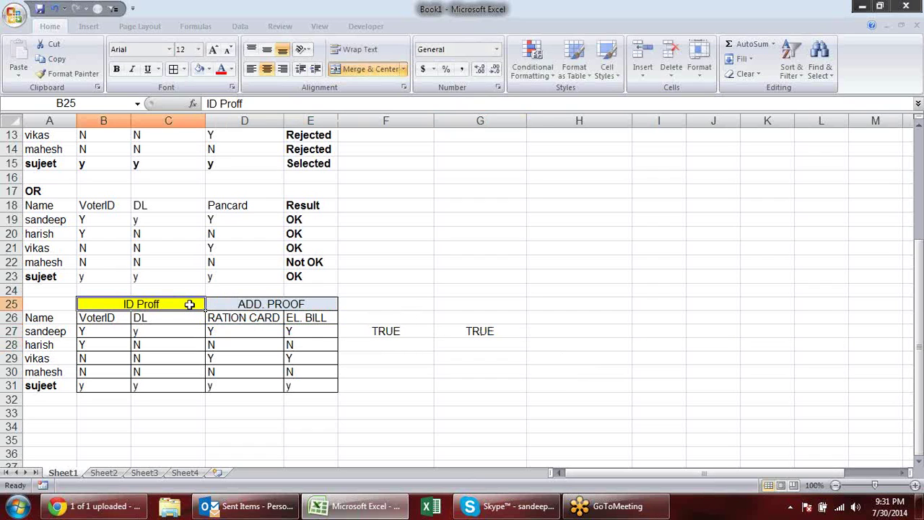
left_click_drag(194, 304, 289, 302)
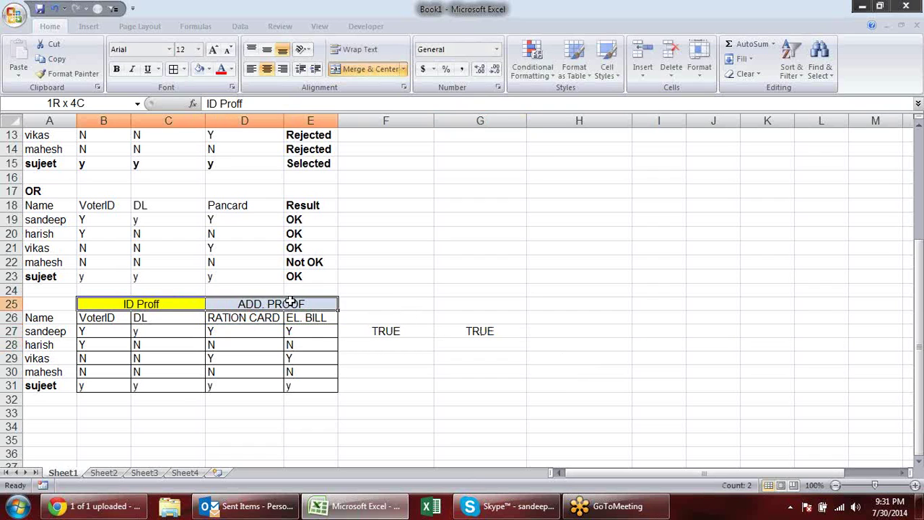
left_click(403, 331)
left_click(470, 330)
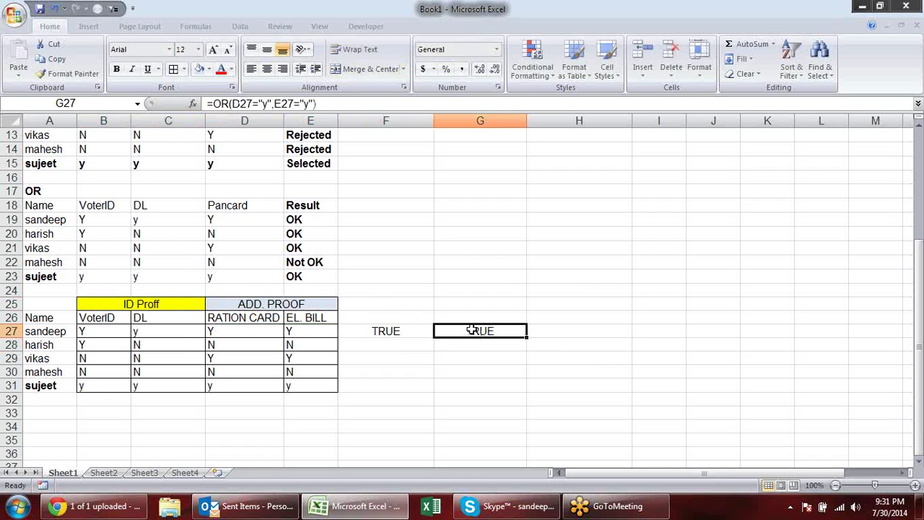
left_click(410, 330)
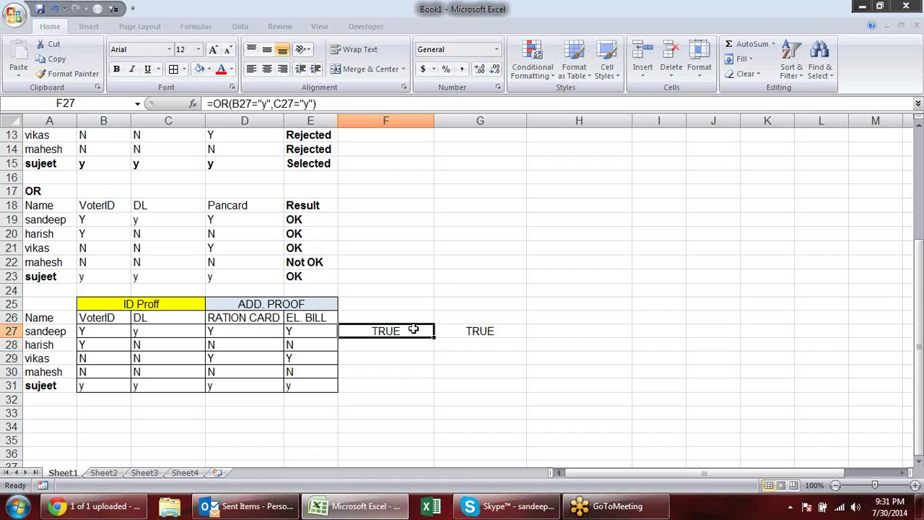
left_click(577, 328)
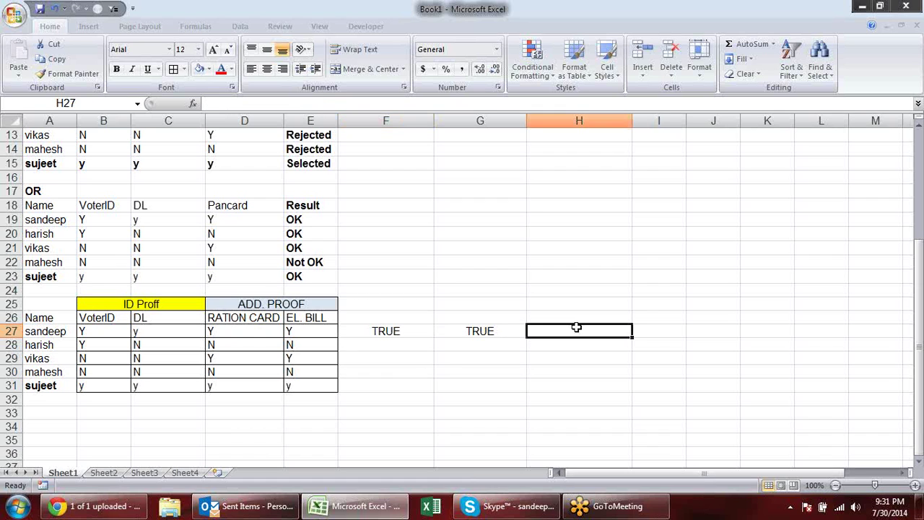
Enter =AND(F27,G27) in H27 and fill F27:H27 down to row 31.
type("=AND(")
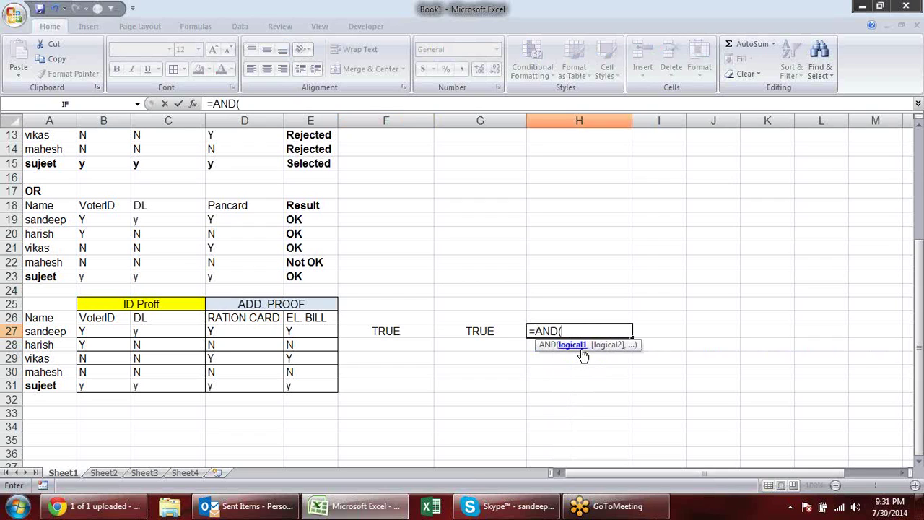
left_click(396, 329)
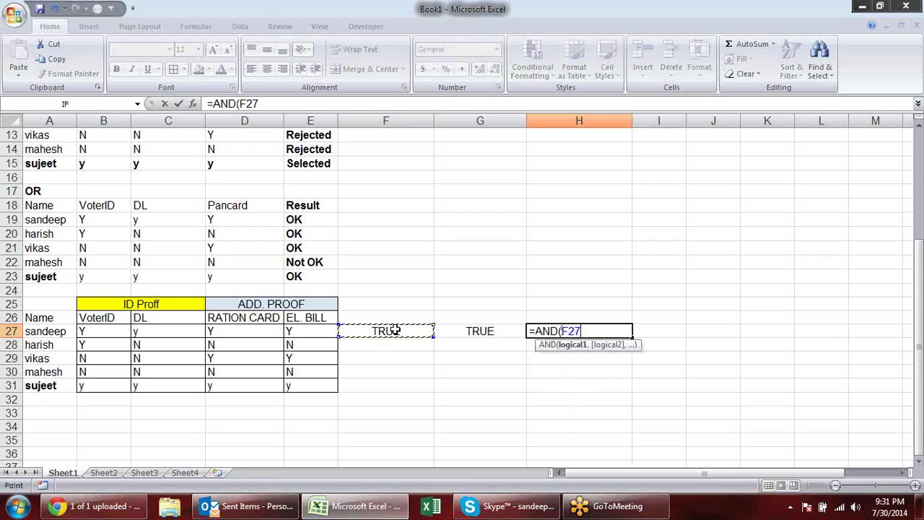
type(",")
left_click(493, 336)
type(",")
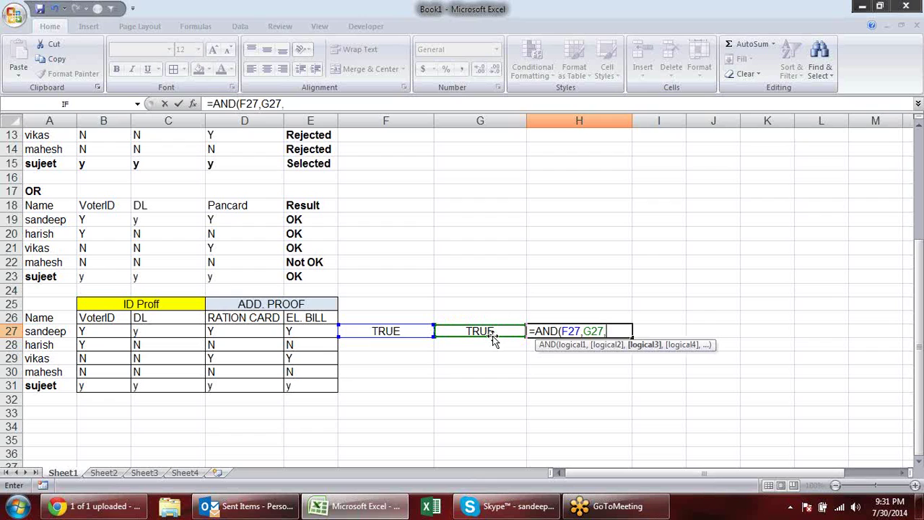
key("BackSpace")
type(")")
key("Return")
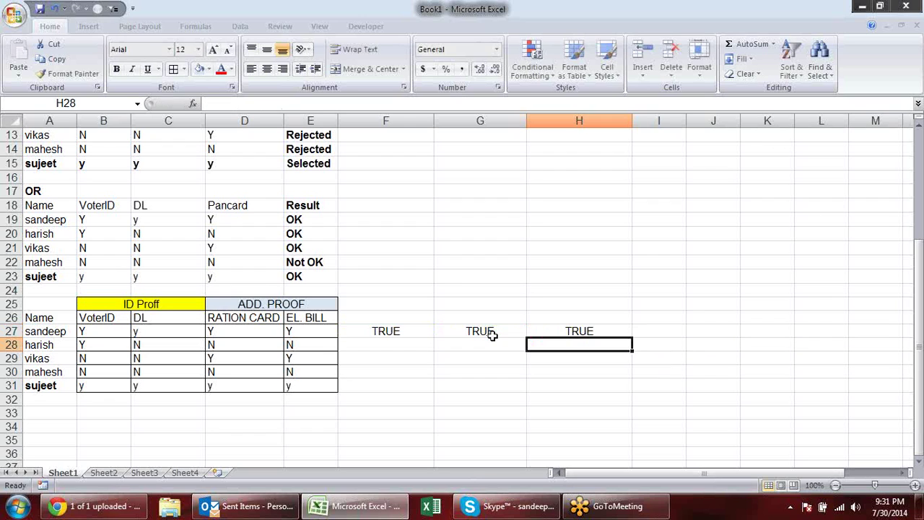
mouse_move(383, 330)
left_mouse_down()
mouse_move(603, 331)
mouse_move(627, 396)
left_mouse_up()
left_click(755, 397)
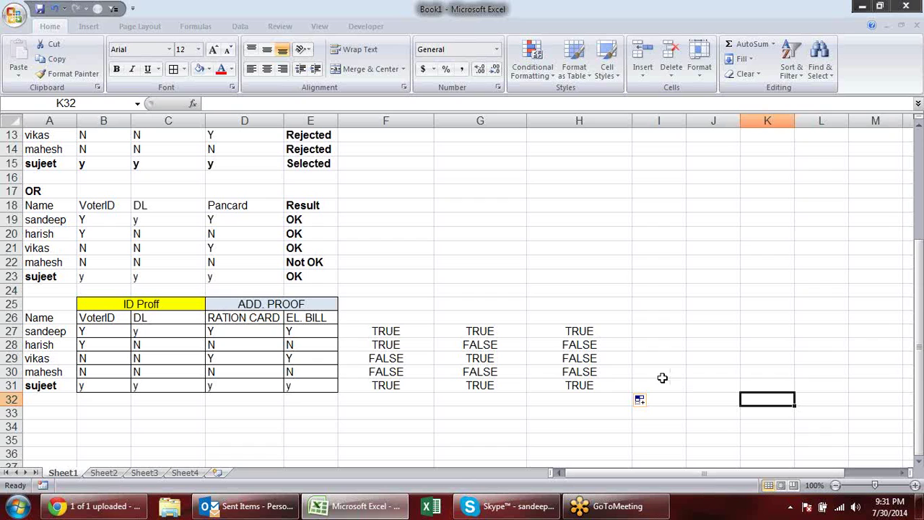
left_click(142, 371)
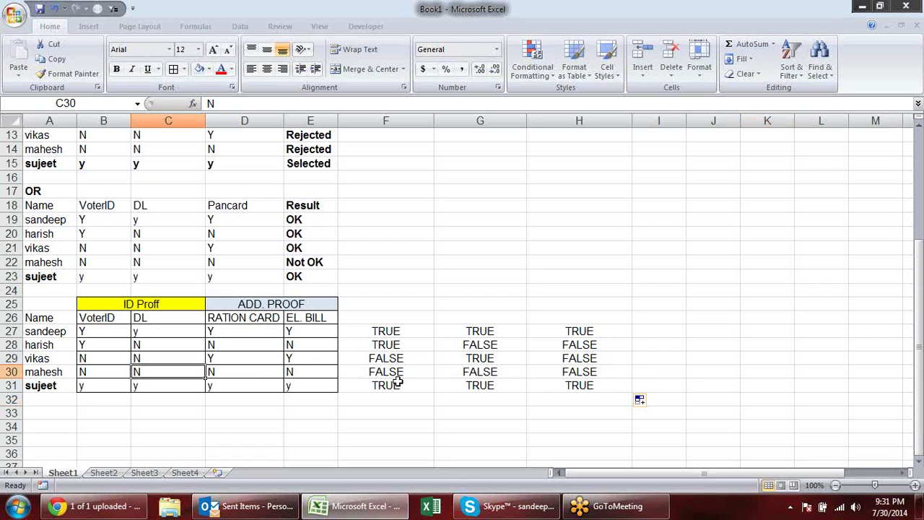
type("Y")
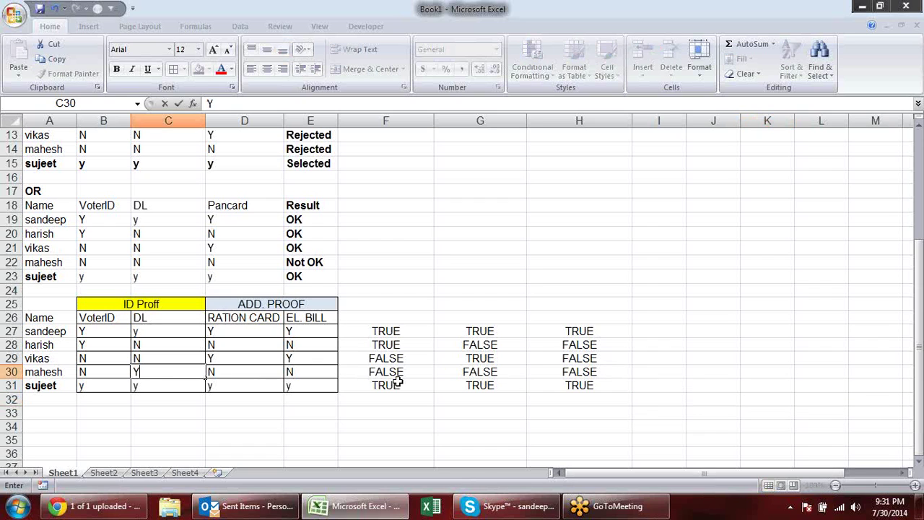
key("Tab")
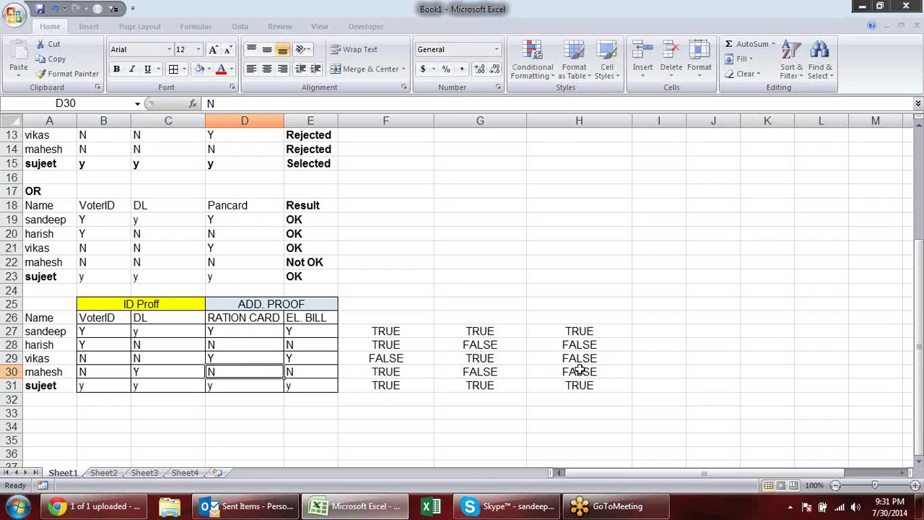
key("Tab")
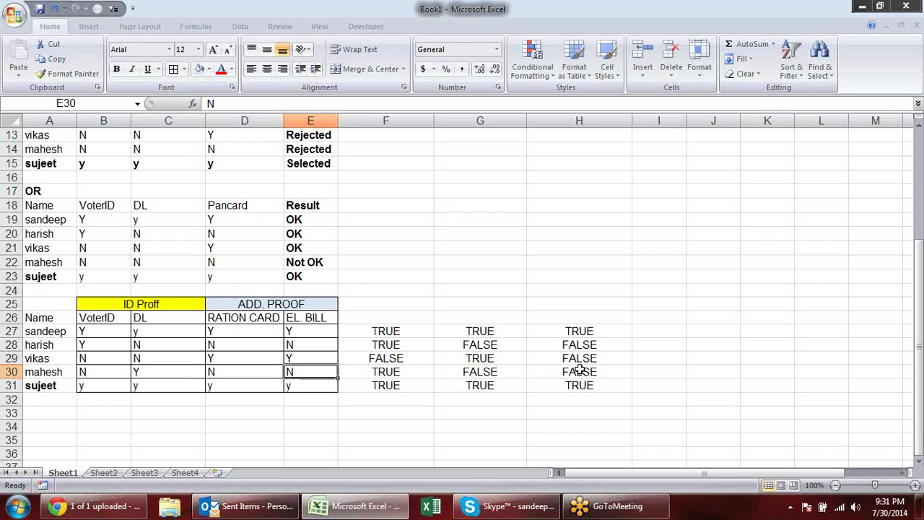
type("Y")
key("Return")
key("Up")
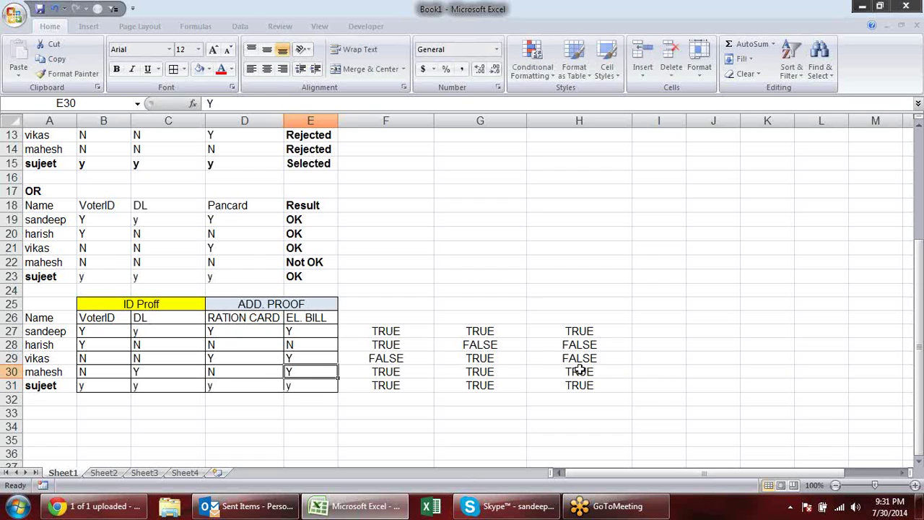
left_click(580, 371)
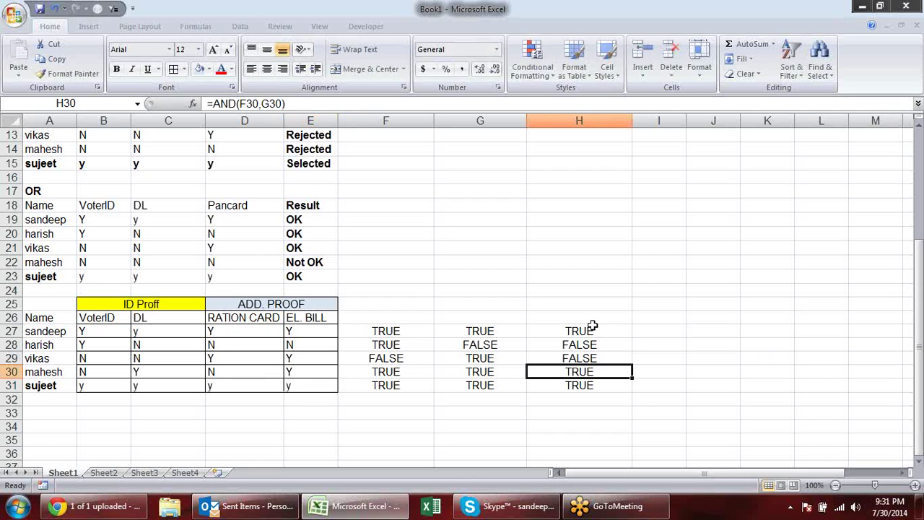
left_click_drag(592, 327, 588, 381)
Enter =IF(H27,"OK","NOT OK") in I27 and fill it down to I31.
left_click(656, 330)
type("=IF(")
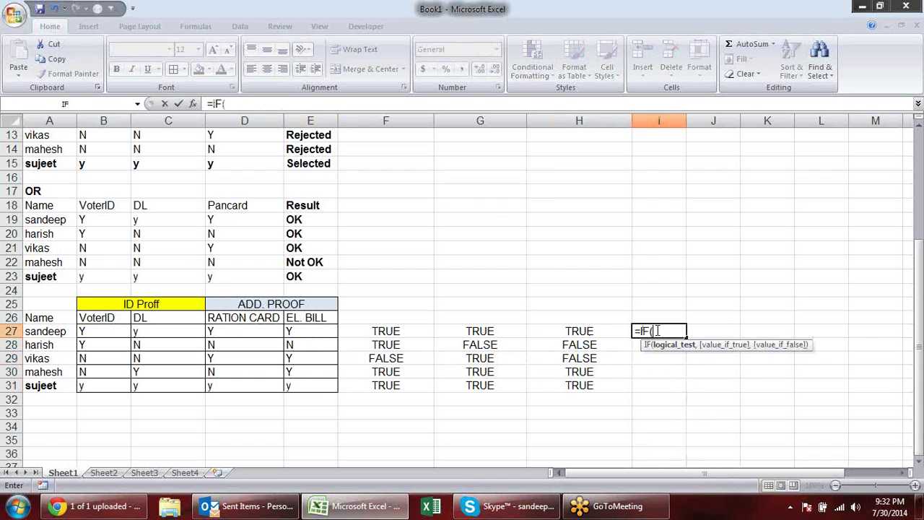
left_click(591, 331)
type(",")
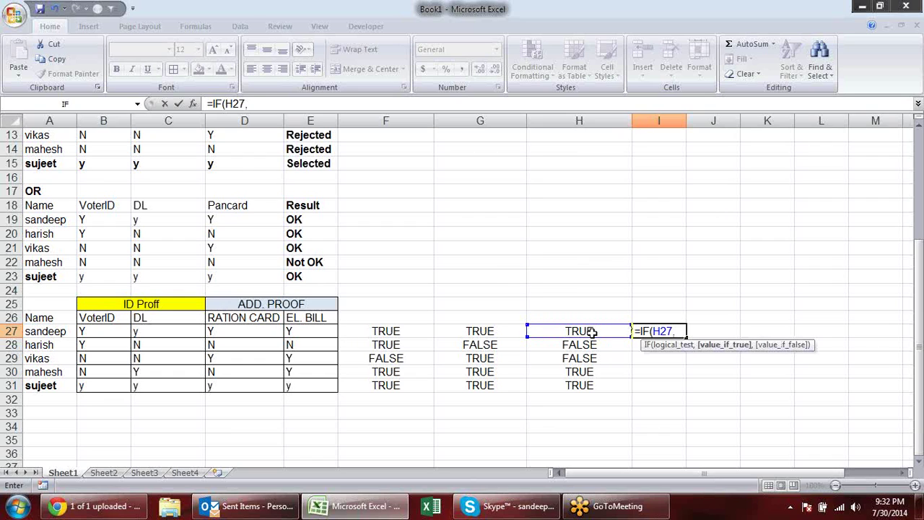
type("\"OK\"")
type(",\"NOT OK")
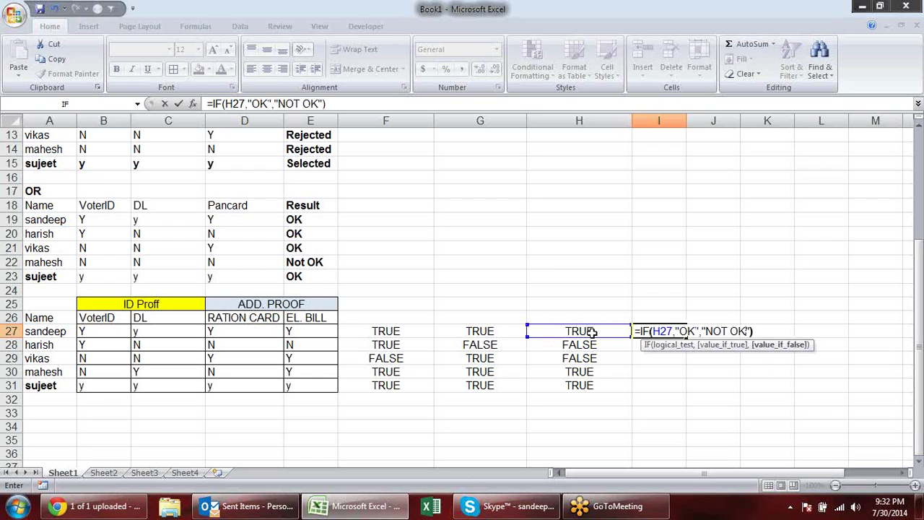
key("Return")
left_click(648, 329)
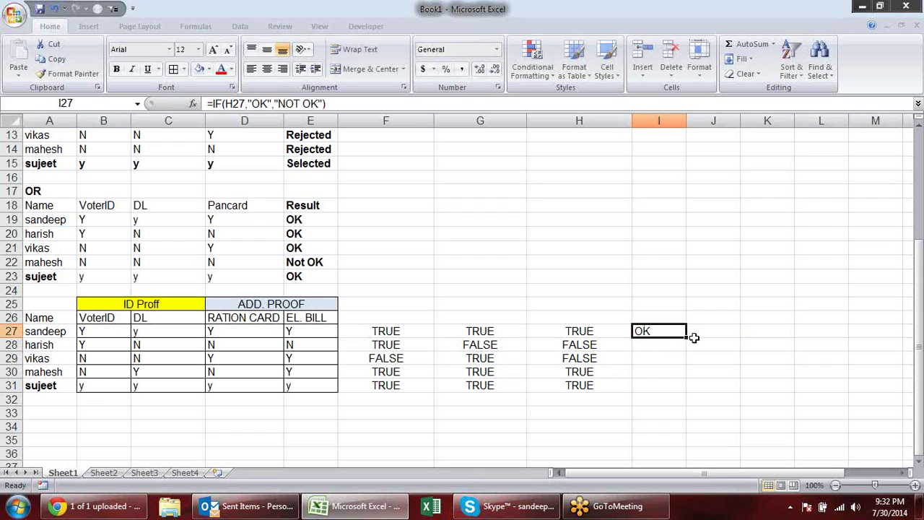
left_click_drag(686, 336, 679, 393)
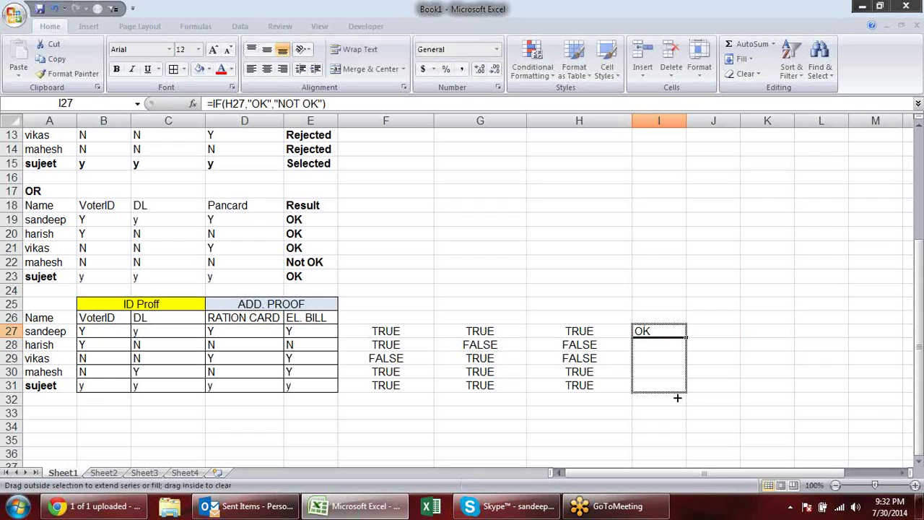
Check the copied formulas in F28:I28 and the OK/NOT OK results in I27:I31.
left_click(420, 342)
left_click(484, 347)
left_click(548, 346)
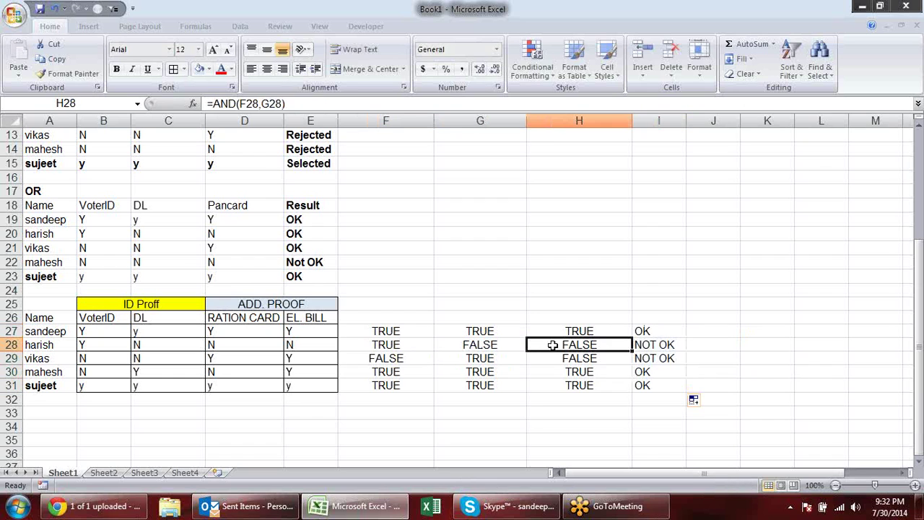
left_click(657, 347)
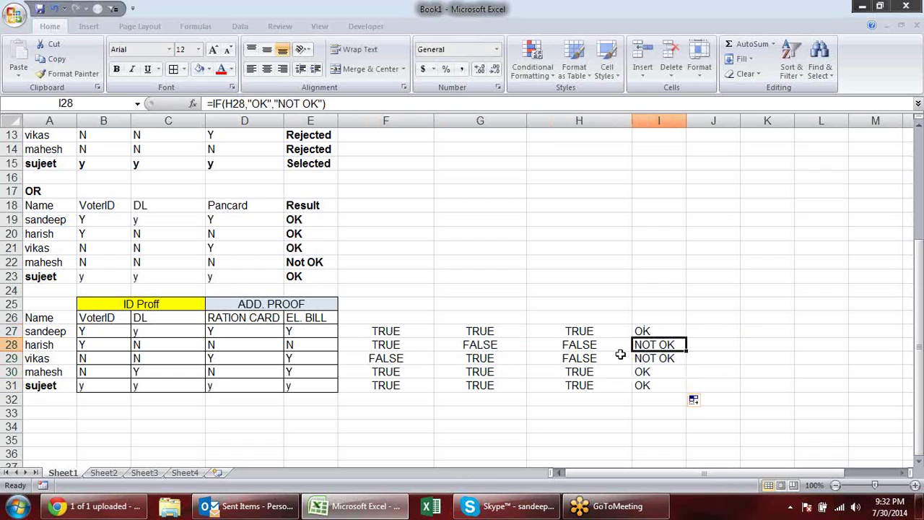
left_click(429, 340)
left_click(482, 342)
left_click(583, 344)
left_click(661, 344)
left_click_drag(648, 331, 664, 385)
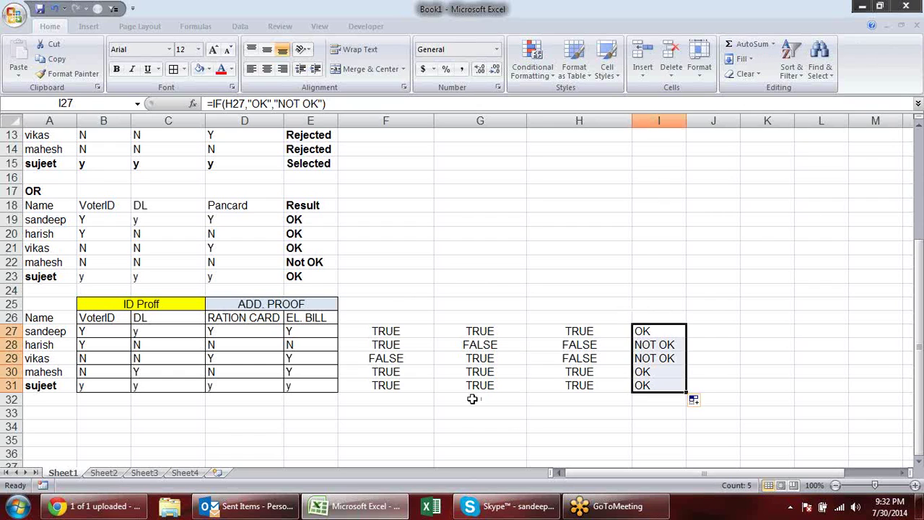
left_click(538, 421)
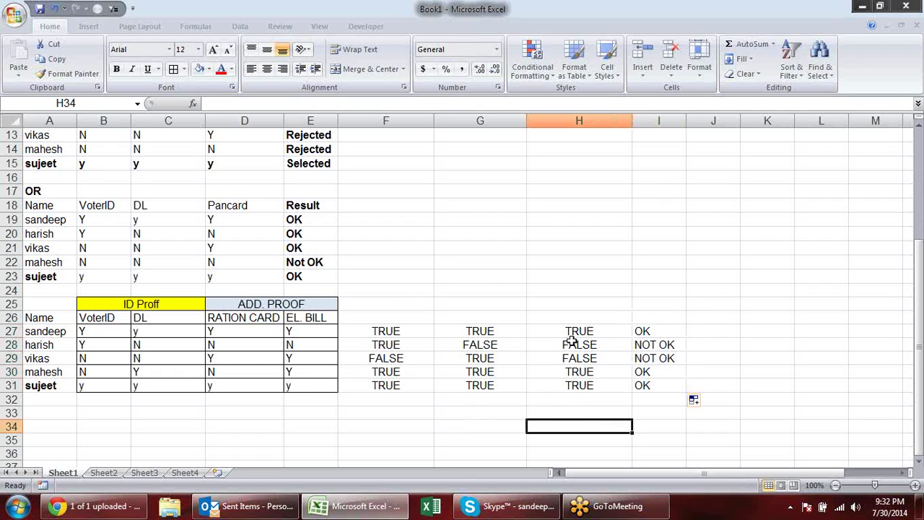
Review the row 27 formulas and open the AND formula in H27 for editing.
left_click(659, 328)
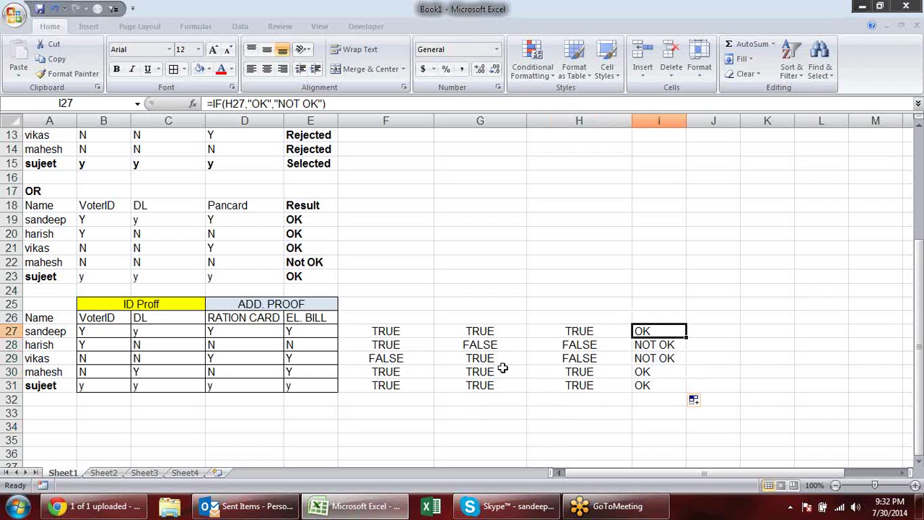
left_click(396, 332)
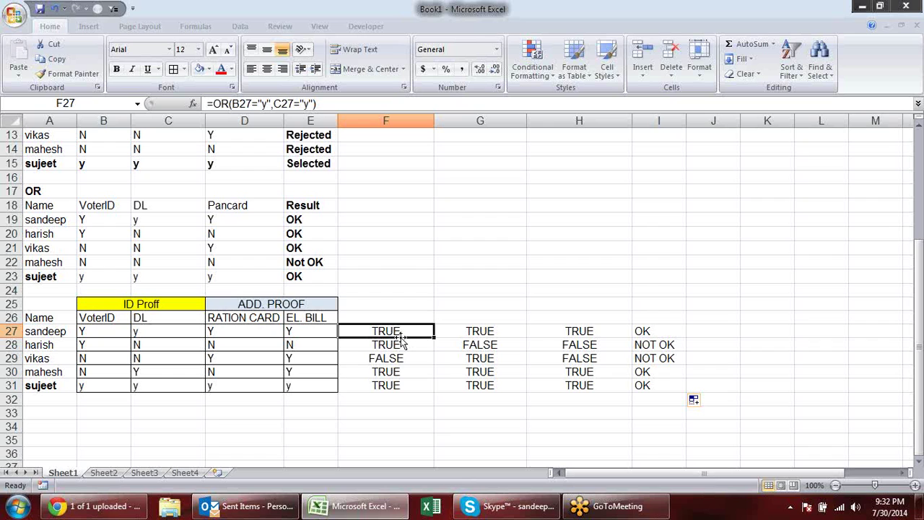
left_click(464, 331)
left_click(418, 338)
left_click(467, 331)
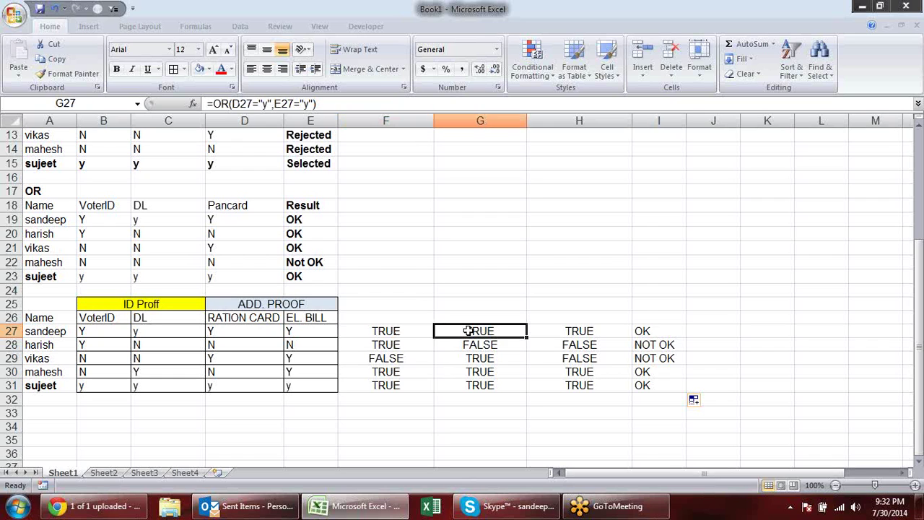
double_click(562, 333)
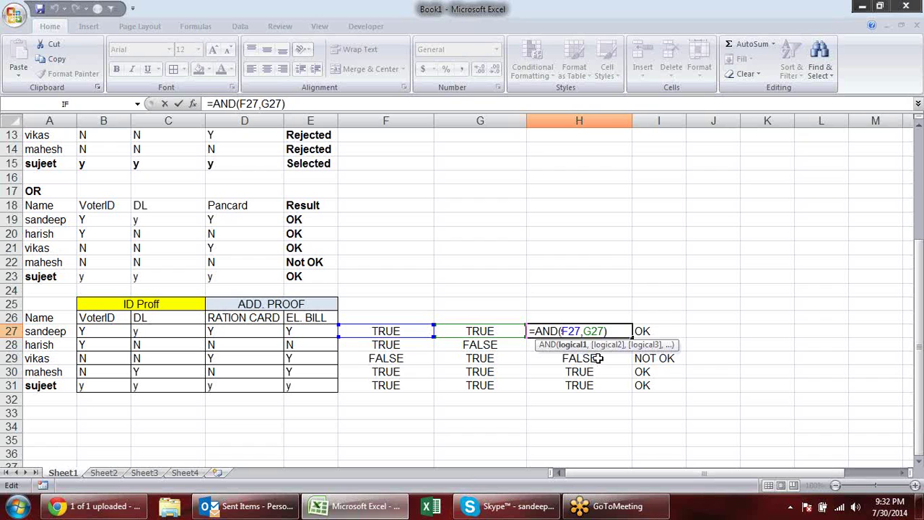
Replace the F27 reference in H27's AND formula with OR(B27="y",C27="y").
key("Return")
left_click(419, 328)
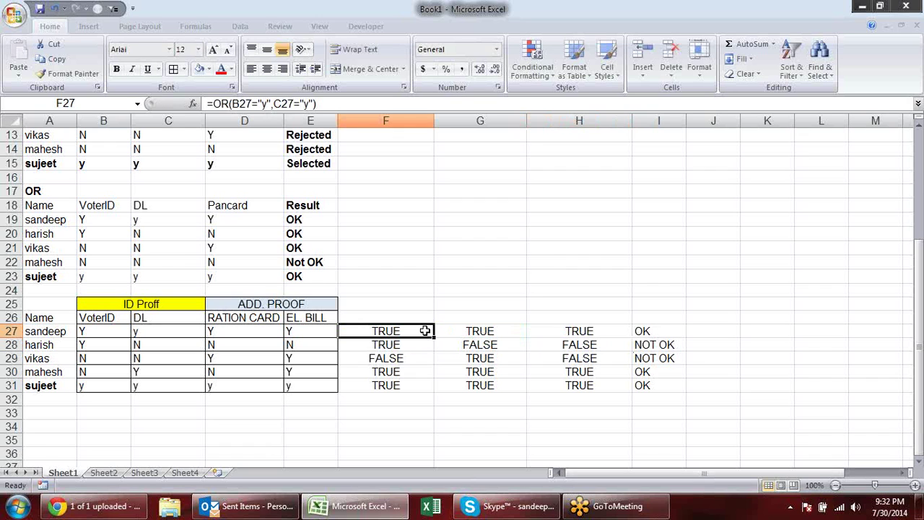
double_click(425, 330)
left_click_drag(449, 330, 348, 330)
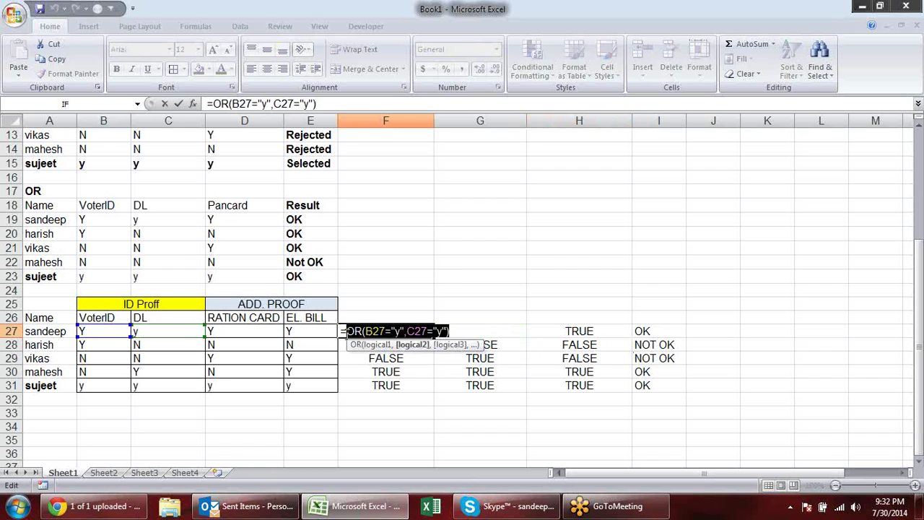
key("Escape")
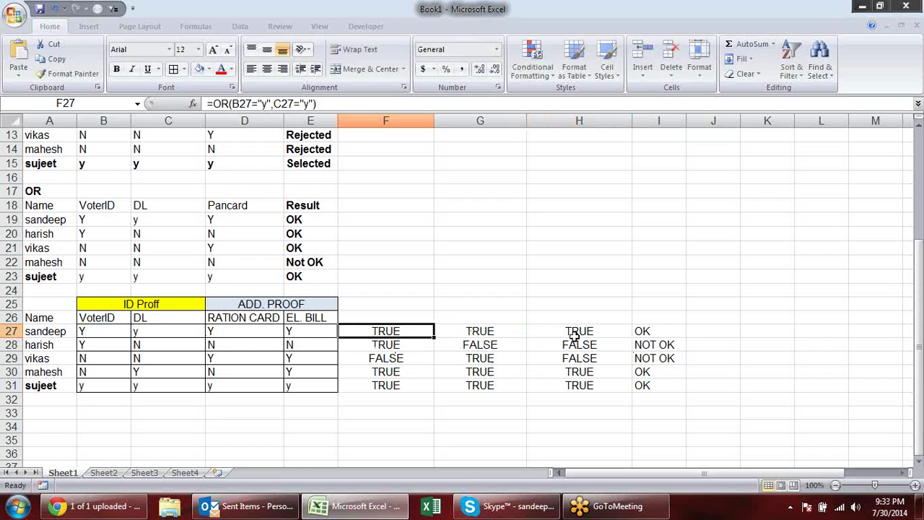
double_click(574, 333)
left_click_drag(580, 332, 562, 331)
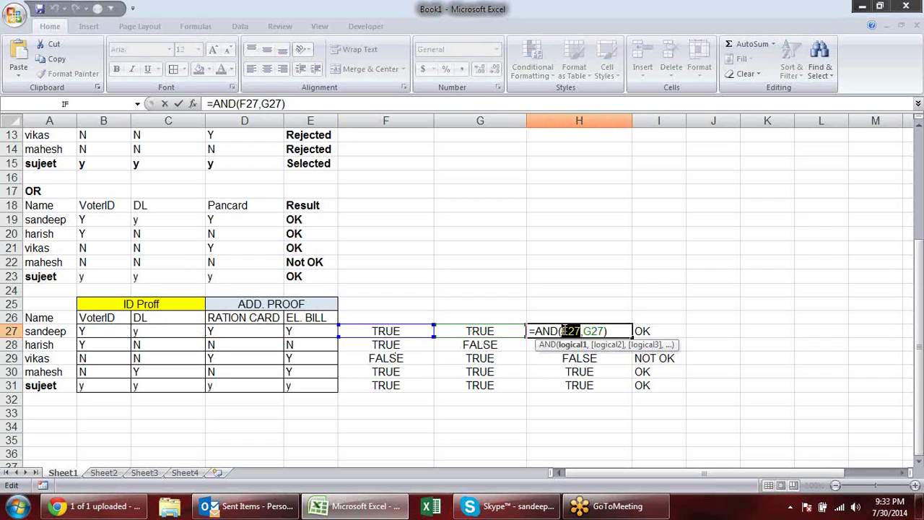
type("OR(B27=\"y\",C27=\"y\")")
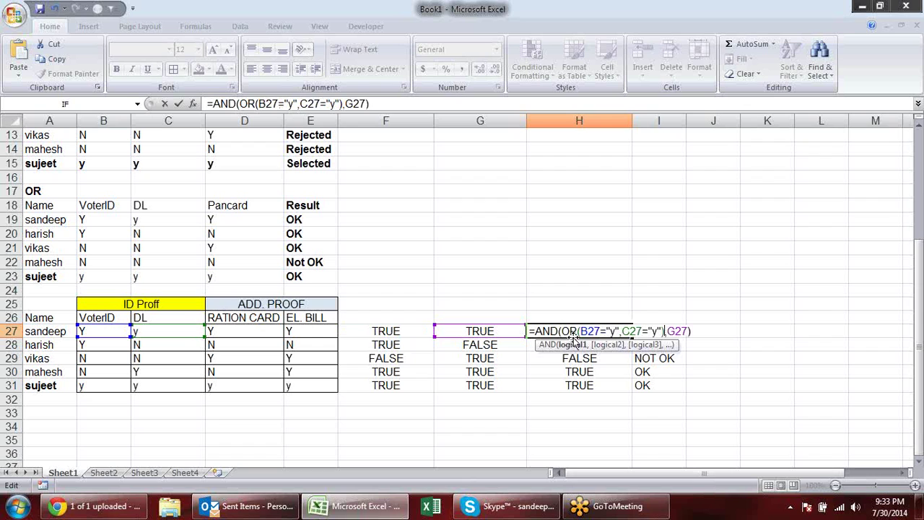
key("Return")
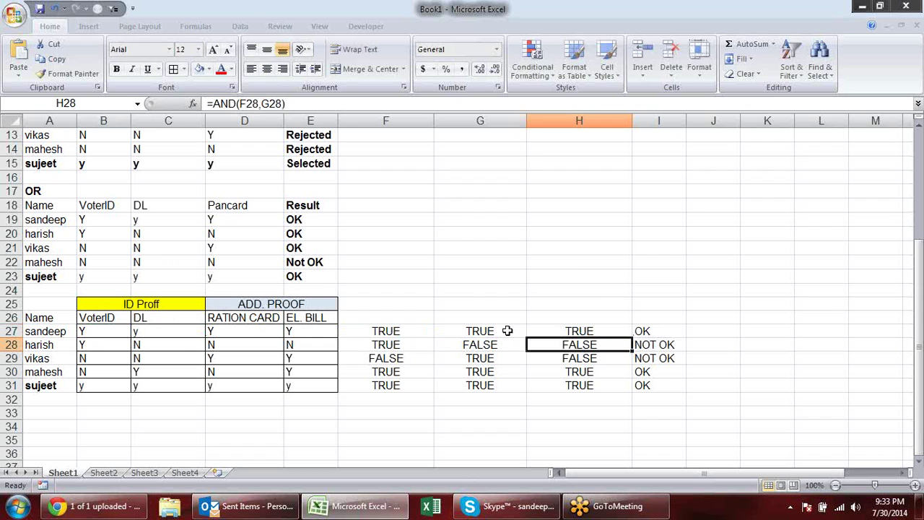
Replace the G27 reference in H27 with G27's OR expression for D27 and E27.
left_click(514, 330)
double_click(514, 329)
left_click_drag(546, 331, 443, 332)
key("ctrl+c")
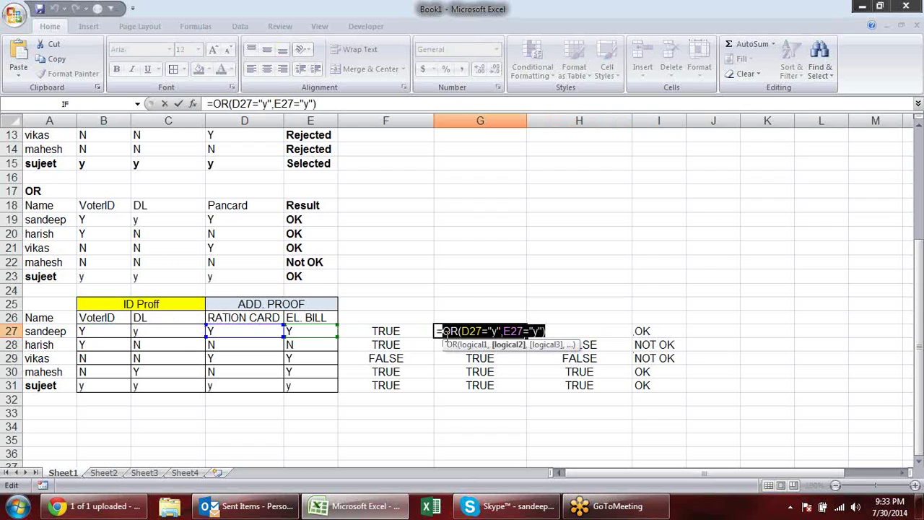
key("Escape")
left_click(593, 334)
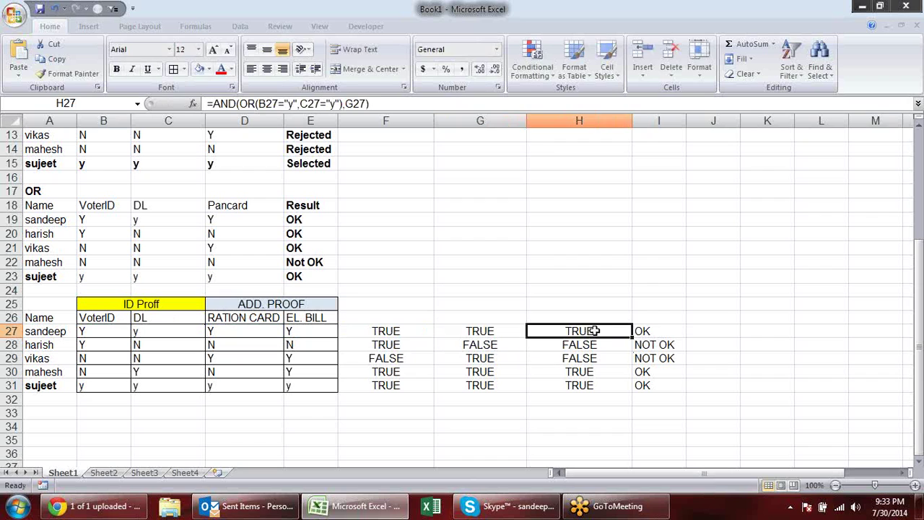
double_click(593, 334)
left_click_drag(690, 330, 676, 330)
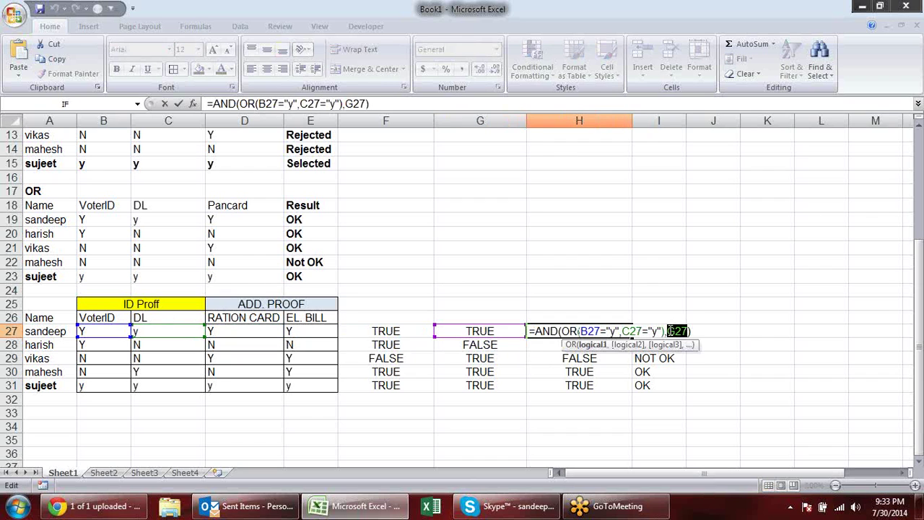
key("ctrl+v")
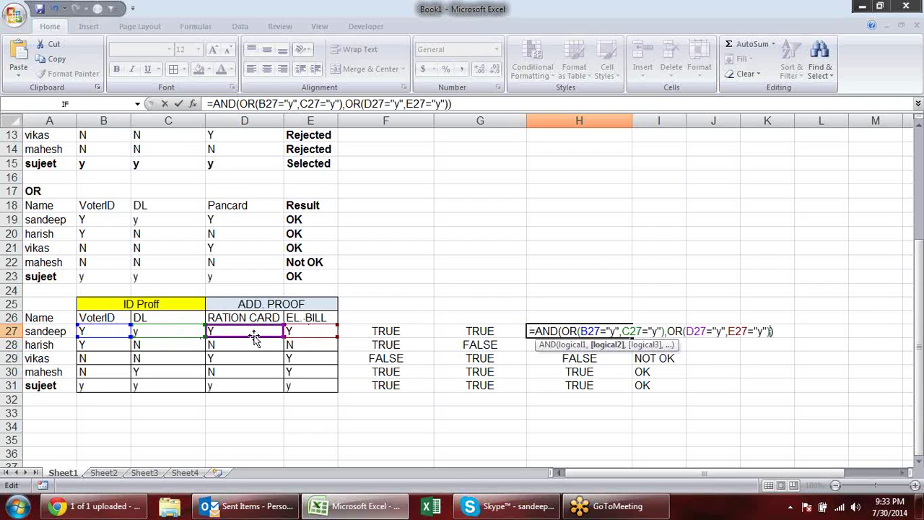
key("Return")
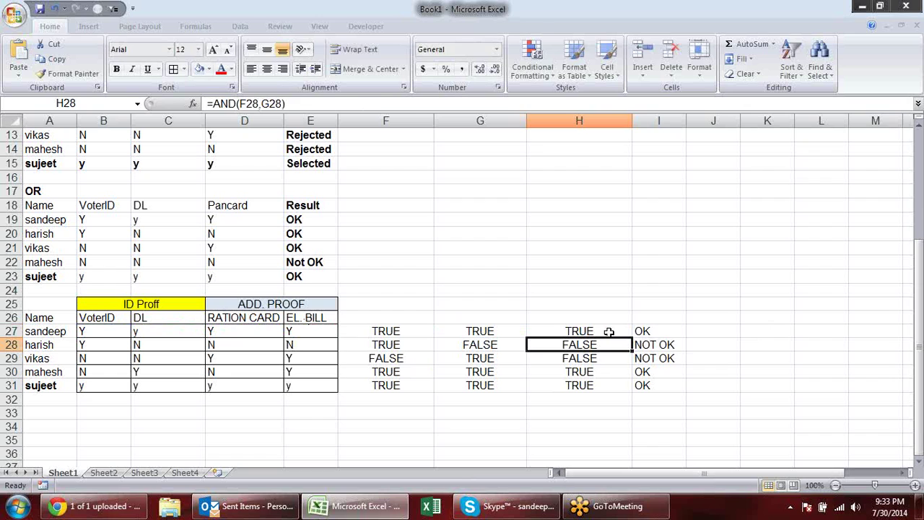
Embed H27's combined AND/OR condition into I27's IF formula in place of H27.
double_click(609, 331)
mouse_move(774, 331)
left_mouse_down()
mouse_move(592, 323)
mouse_move(537, 331)
left_mouse_up()
key("ctrl+c")
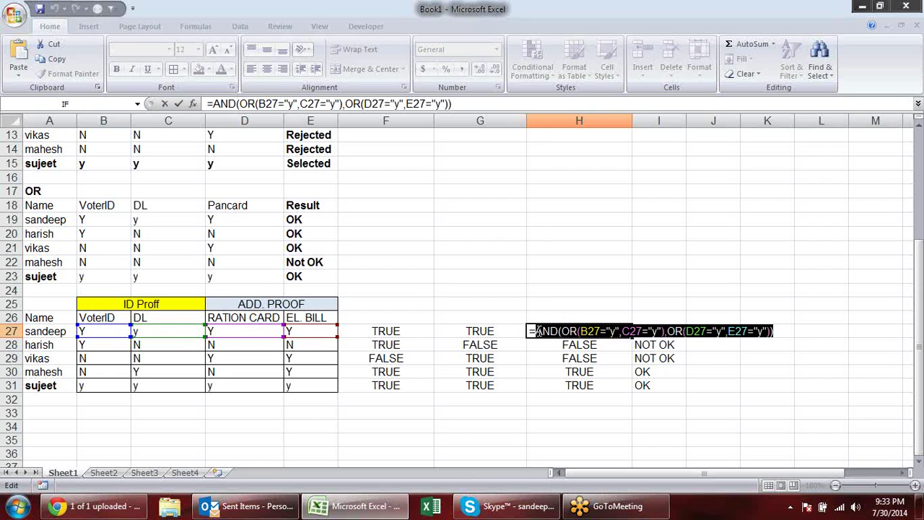
key("Escape")
left_click(668, 331)
double_click(668, 331)
left_click_drag(675, 331, 659, 331)
left_click(585, 330)
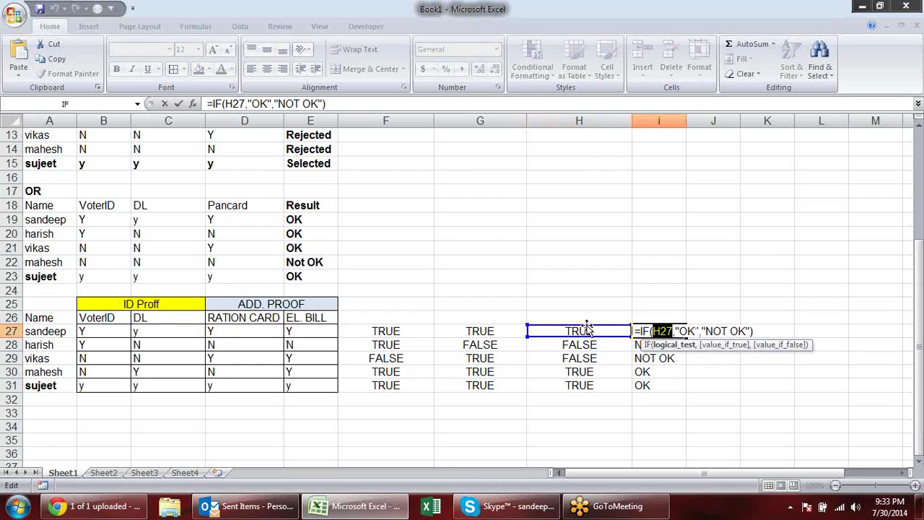
key("ctrl+v")
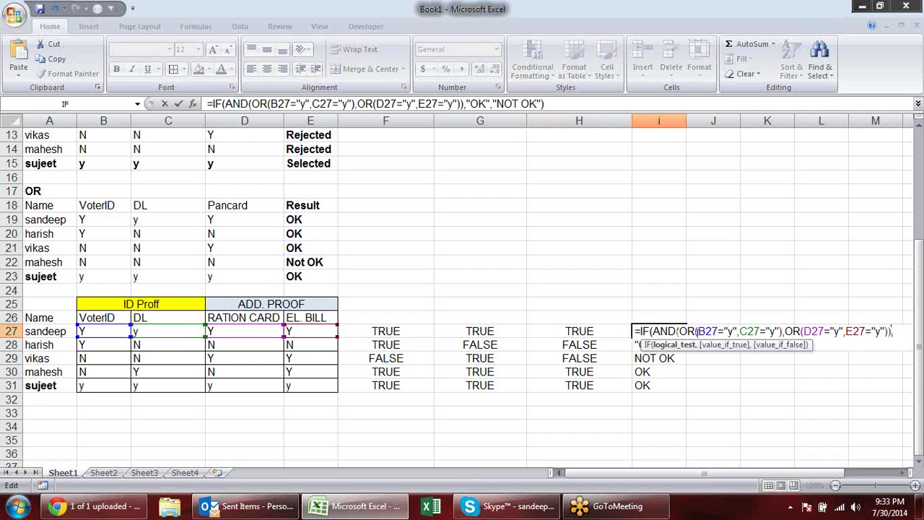
key("Return")
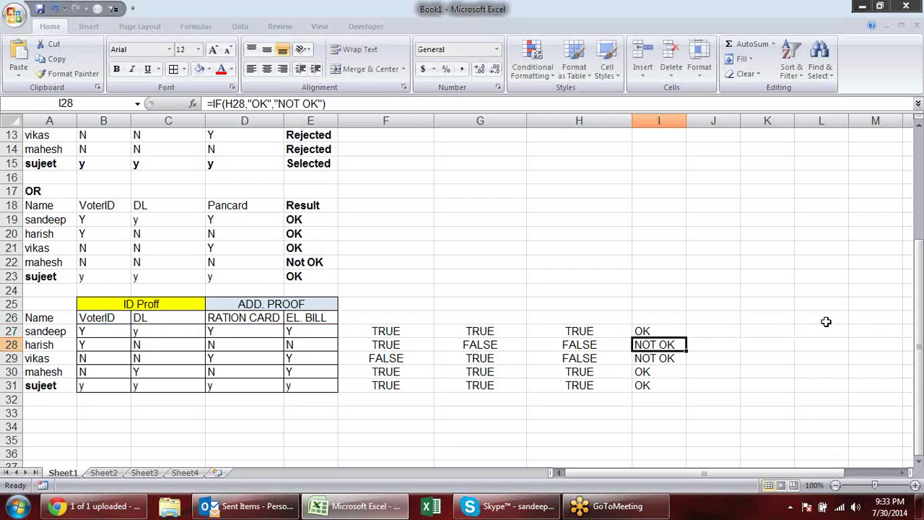
Transfer I27's OK/NOT OK formula into F27.
left_click(676, 330)
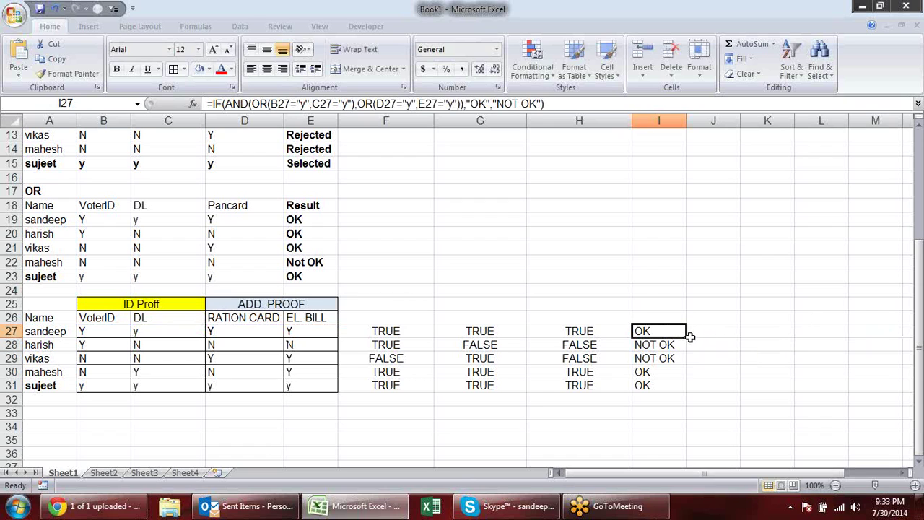
key("ctrl+c")
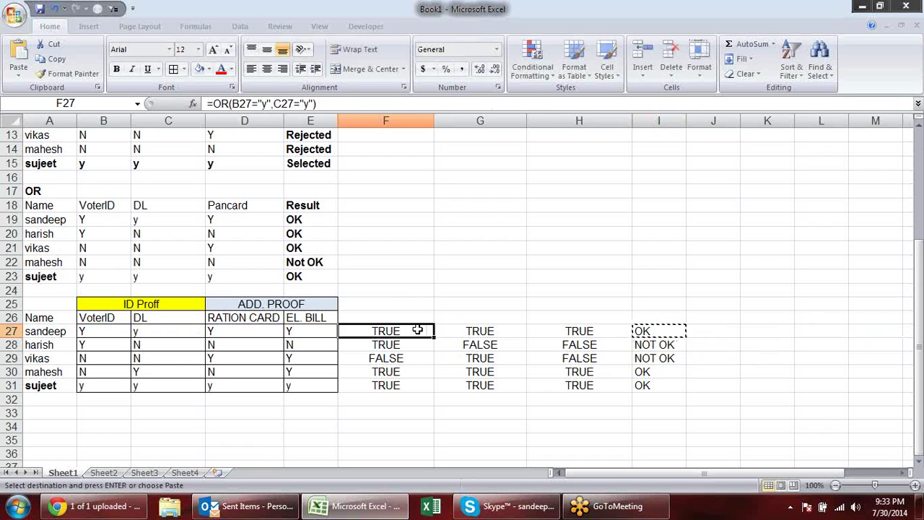
key("Return")
Fill F27's formula down to F31 and clear the helper results in G27:J32.
left_click_drag(434, 336, 432, 389)
left_click_drag(478, 330, 690, 405)
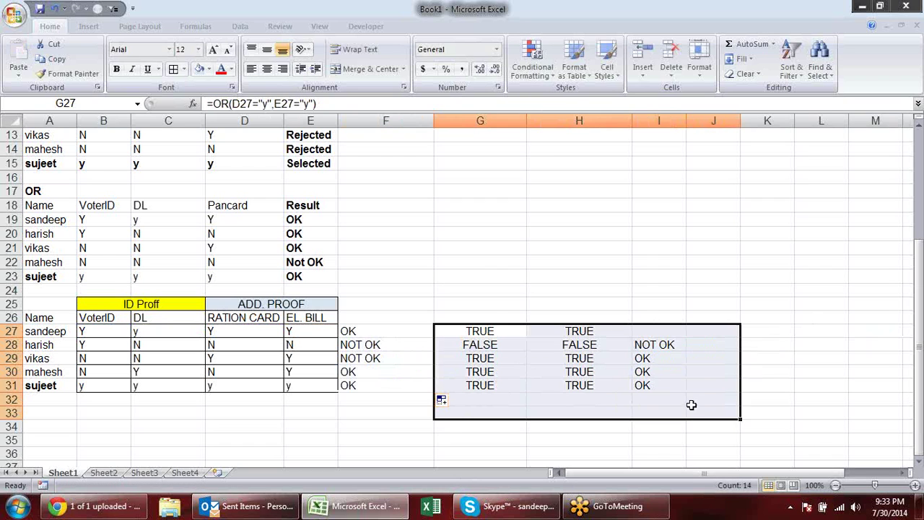
key("Delete")
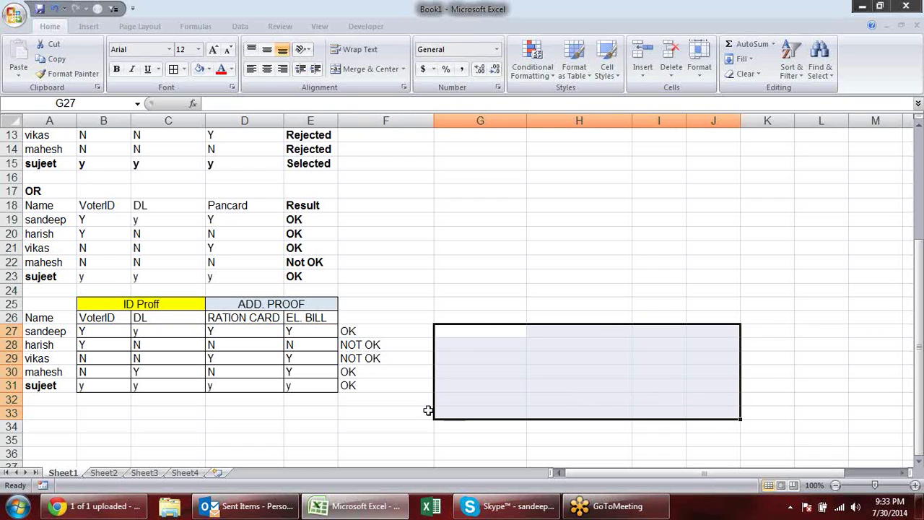
Walk through F27's IF arguments: the AND test, "OK" and "NOT OK".
left_click(407, 388)
double_click(409, 328)
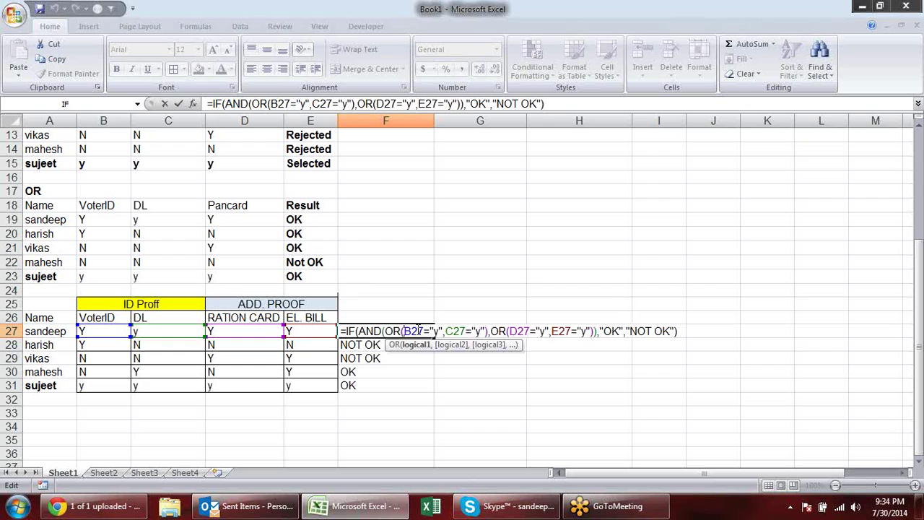
left_click(364, 329)
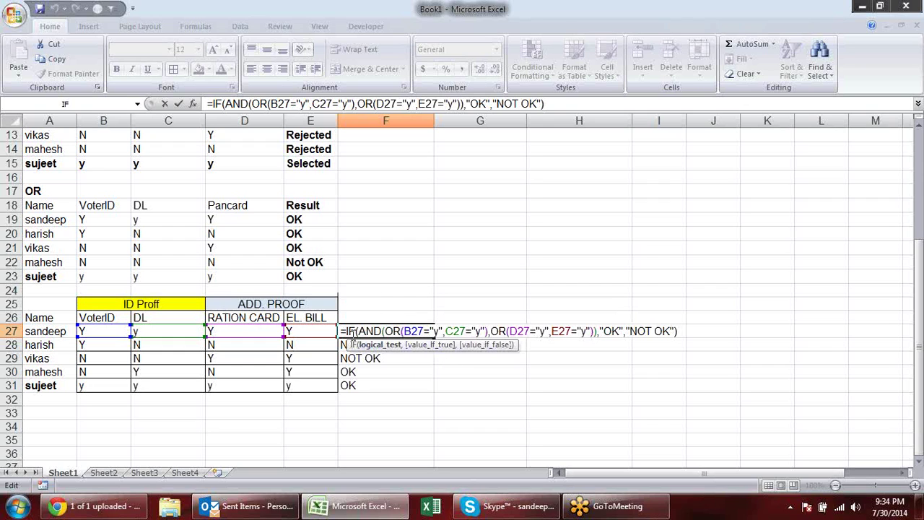
left_click(374, 345)
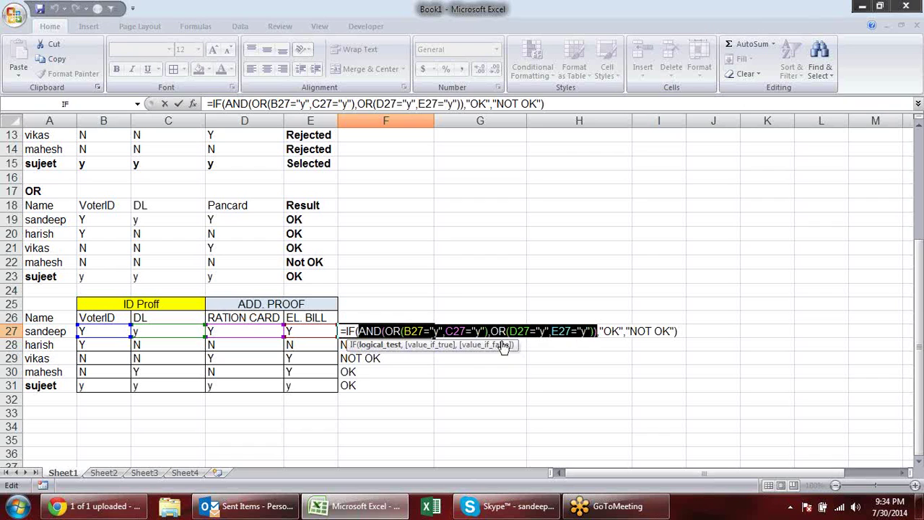
left_click(430, 345)
left_click(488, 347)
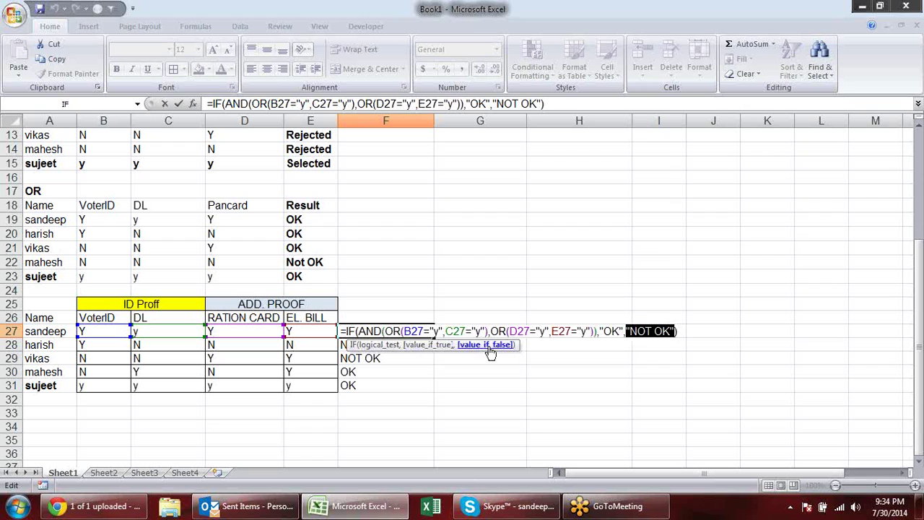
Highlight the AND's two OR conditions and each B27–E27 ="y" test, then commit F27.
left_click(387, 331)
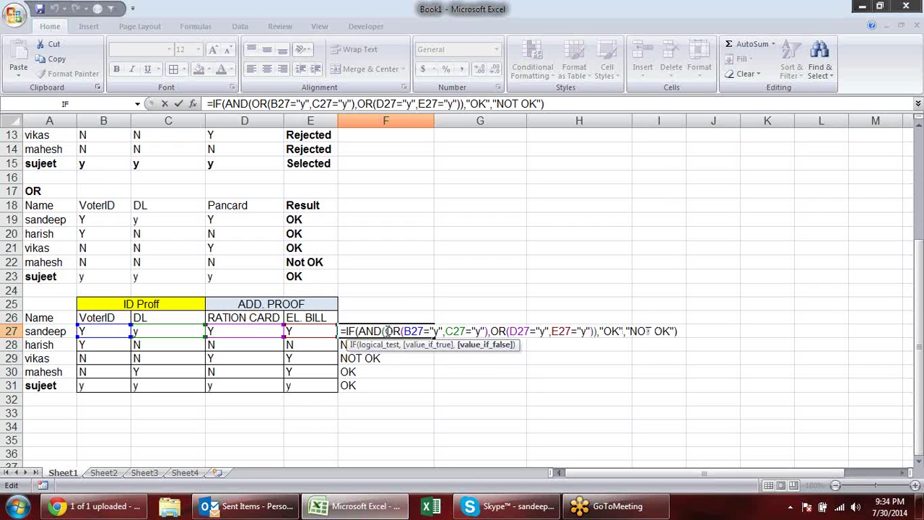
left_click(397, 346)
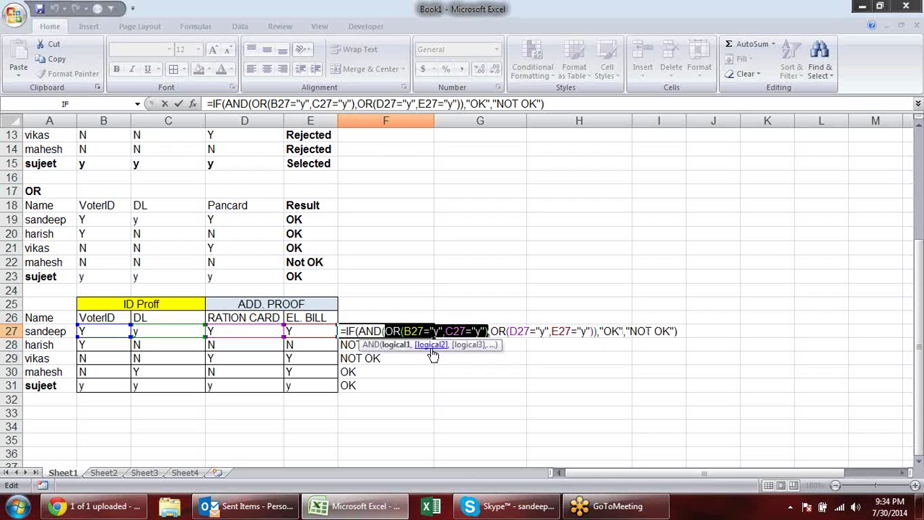
left_click(431, 346)
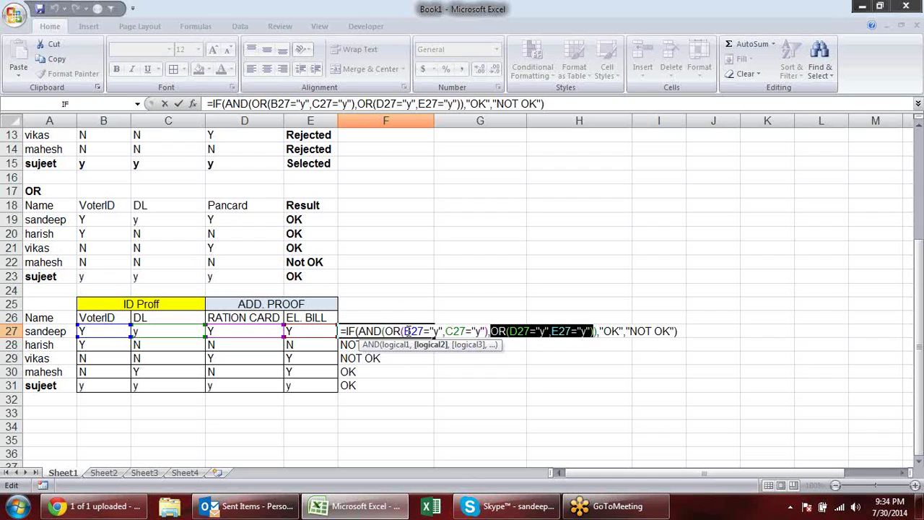
left_click(403, 331)
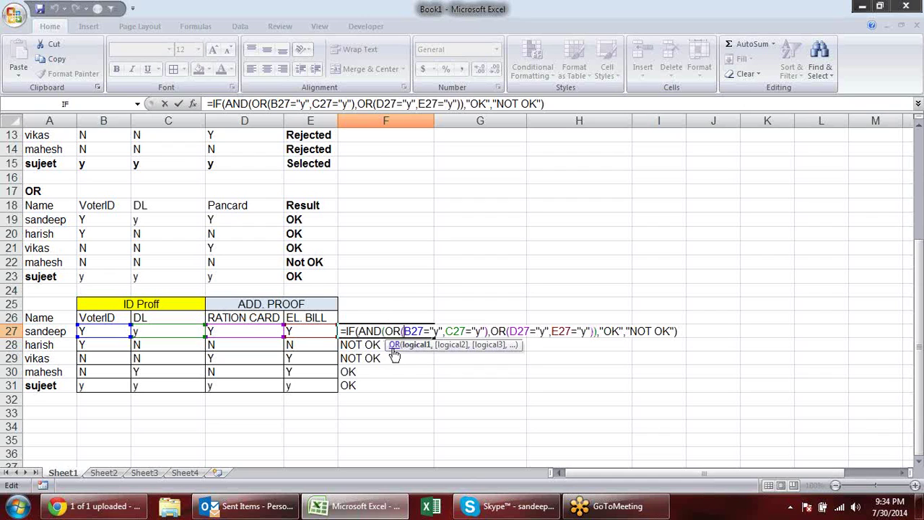
left_click(413, 346)
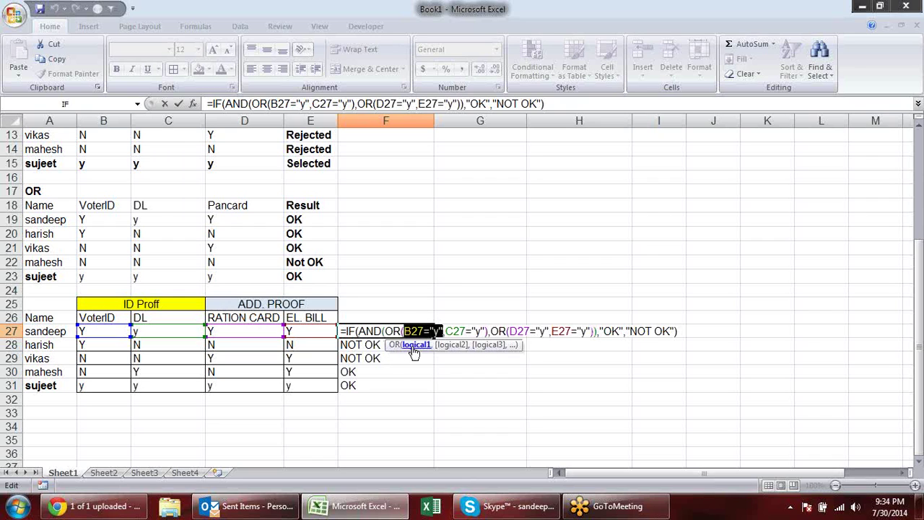
left_click(457, 347)
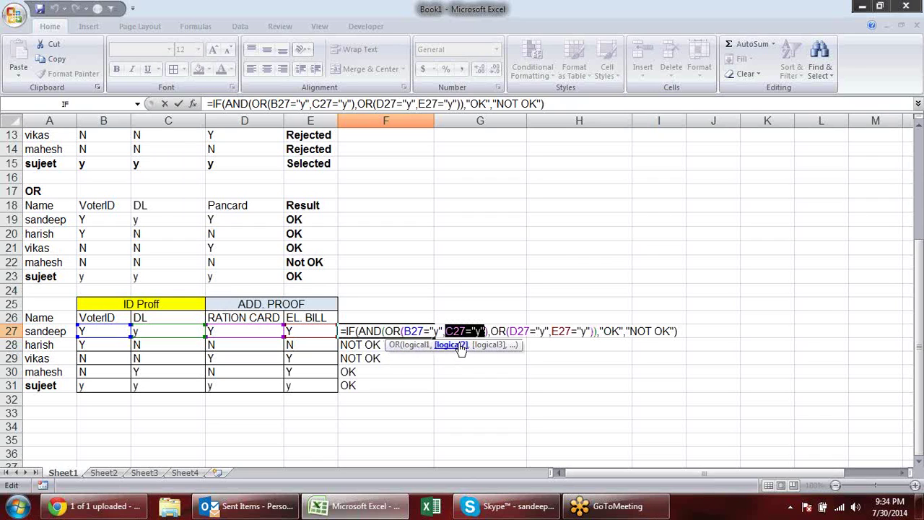
left_click(508, 331)
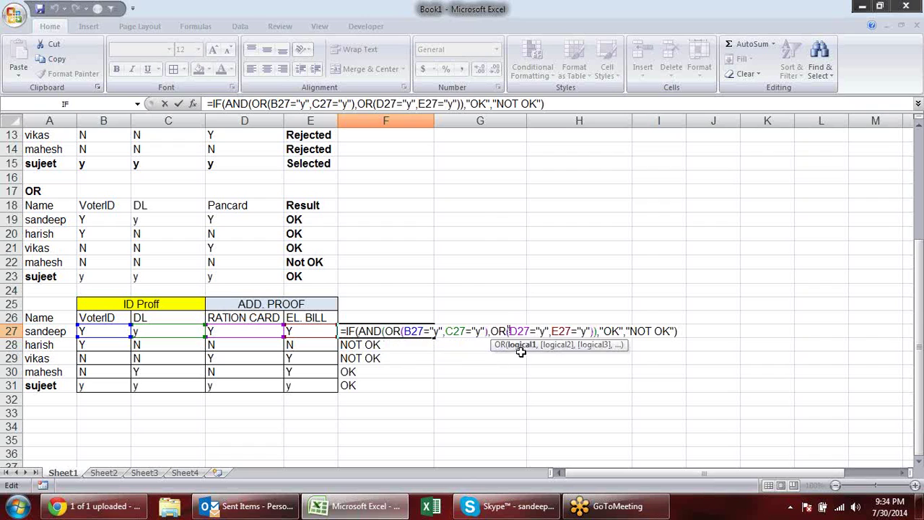
left_click(523, 346)
left_click(557, 345)
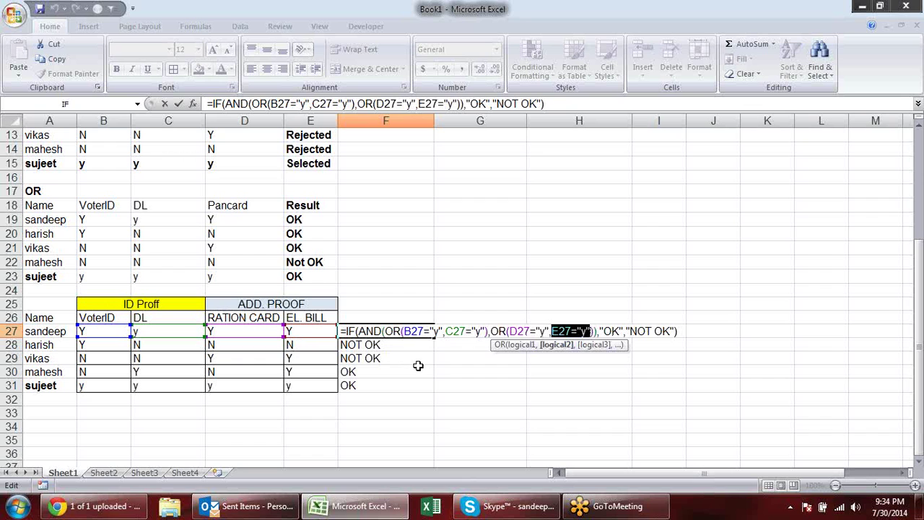
key("Return")
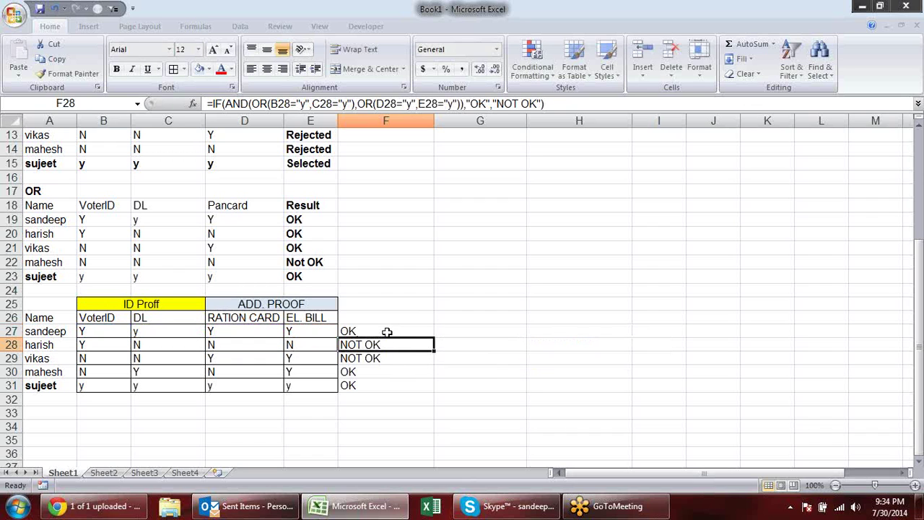
double_click(384, 332)
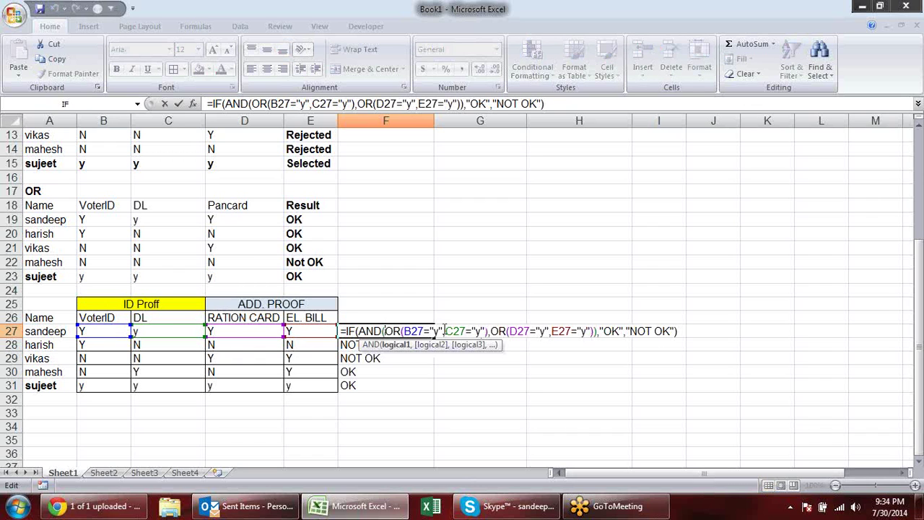
left_click_drag(442, 331, 404, 332)
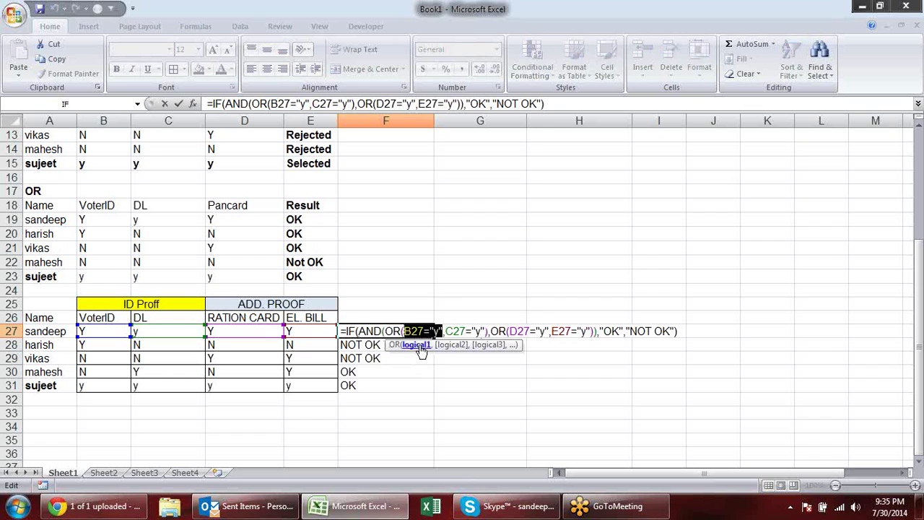
key("F9")
left_click(452, 346)
key("F9")
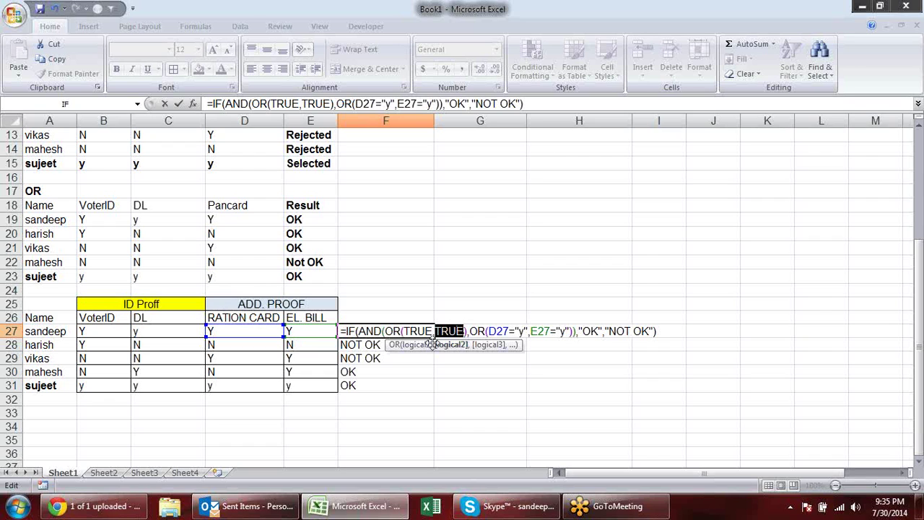
left_click(490, 331)
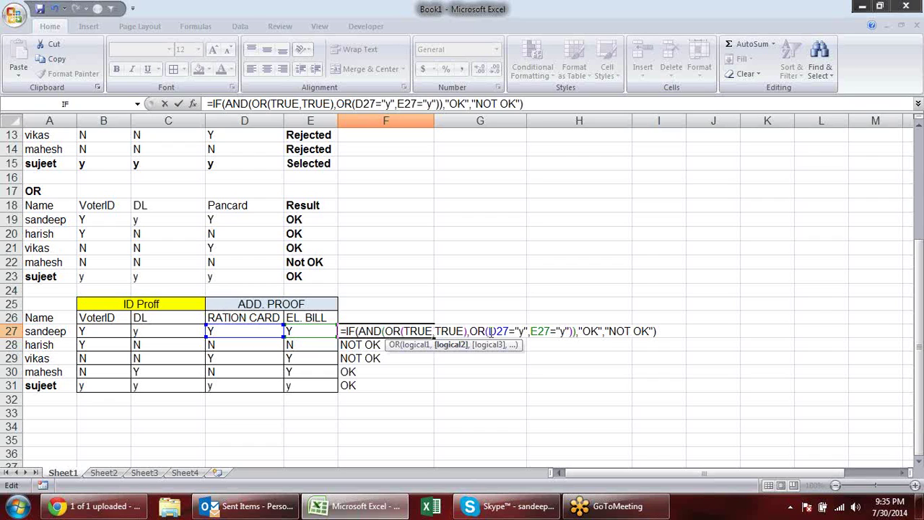
left_click(500, 345)
key("F9")
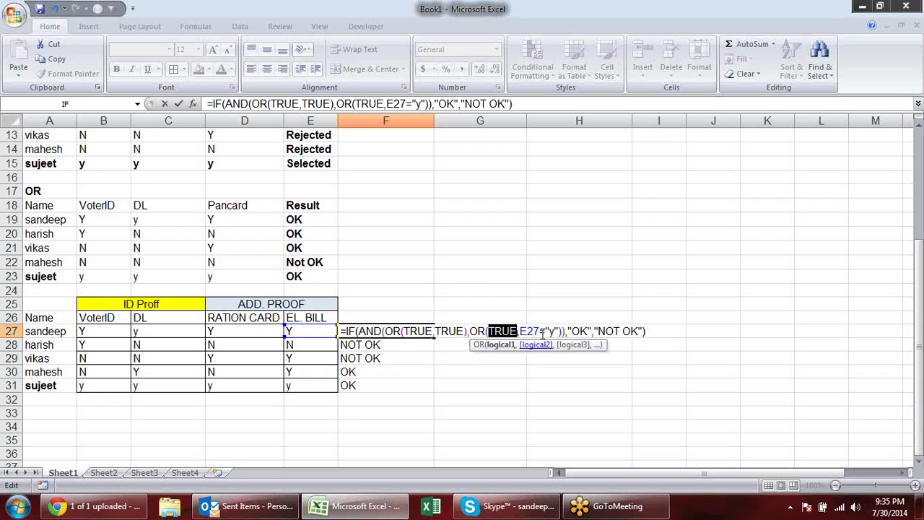
left_click(534, 346)
key("F9")
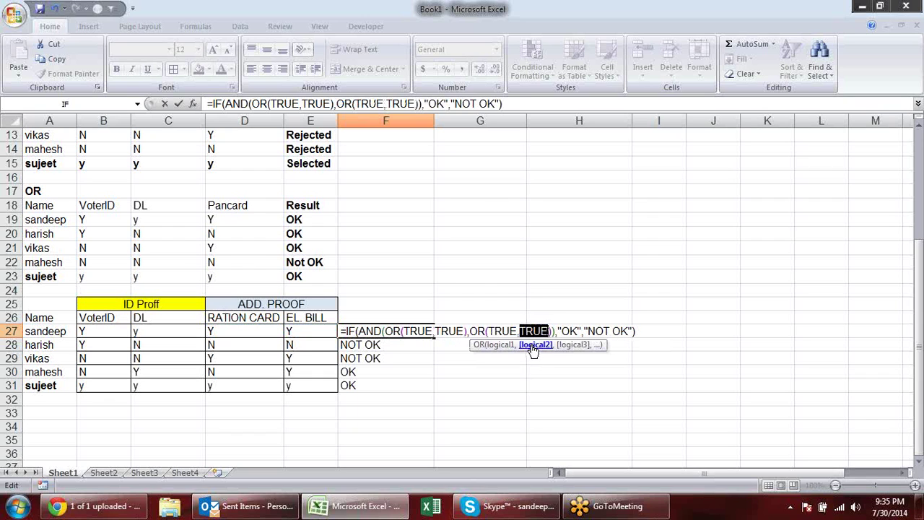
left_click(389, 330)
left_click(399, 345)
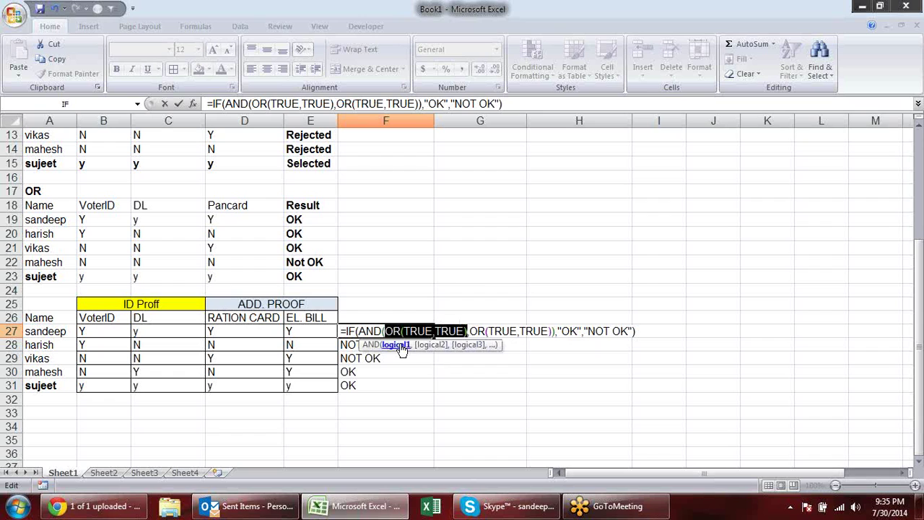
key("F9")
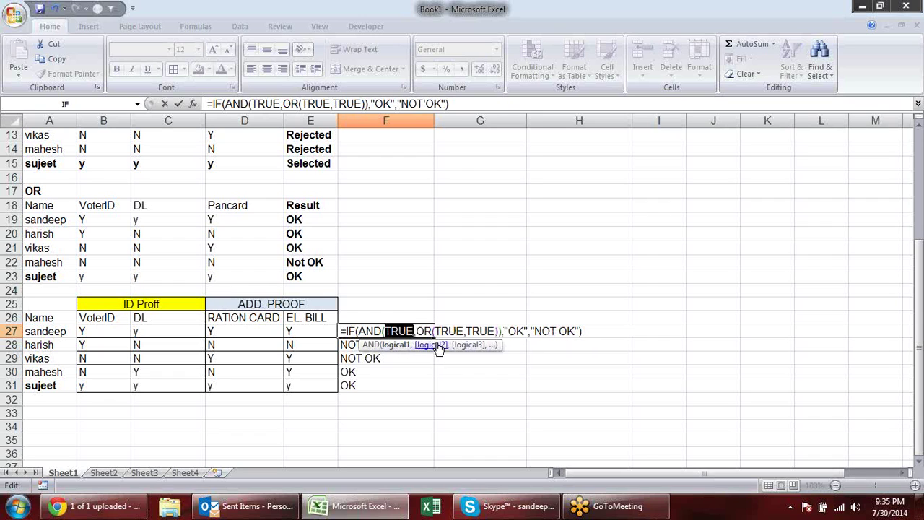
left_click(439, 346)
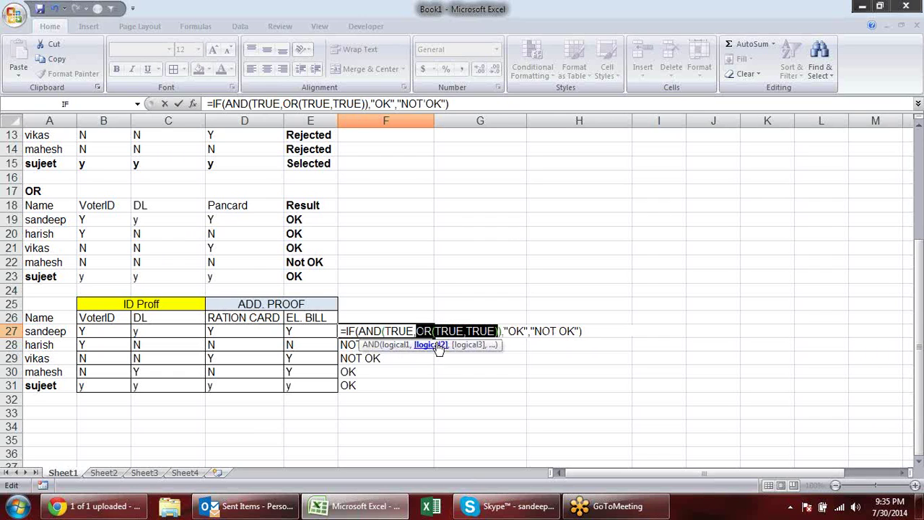
key("F9")
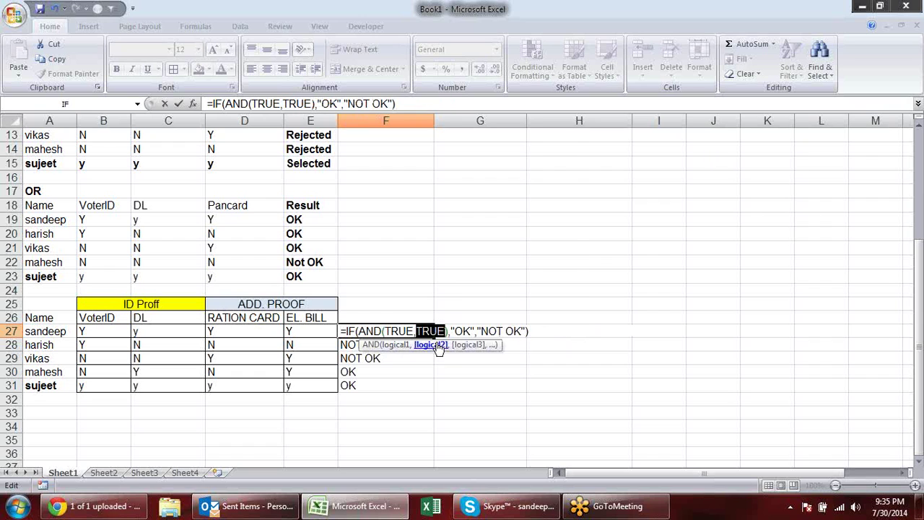
key("shift+Left")
key("shift+Left")
key("shift+Left")
key("shift+Left")
key("shift+Left")
key("shift+Left")
key("shift+Left")
key("shift+Left")
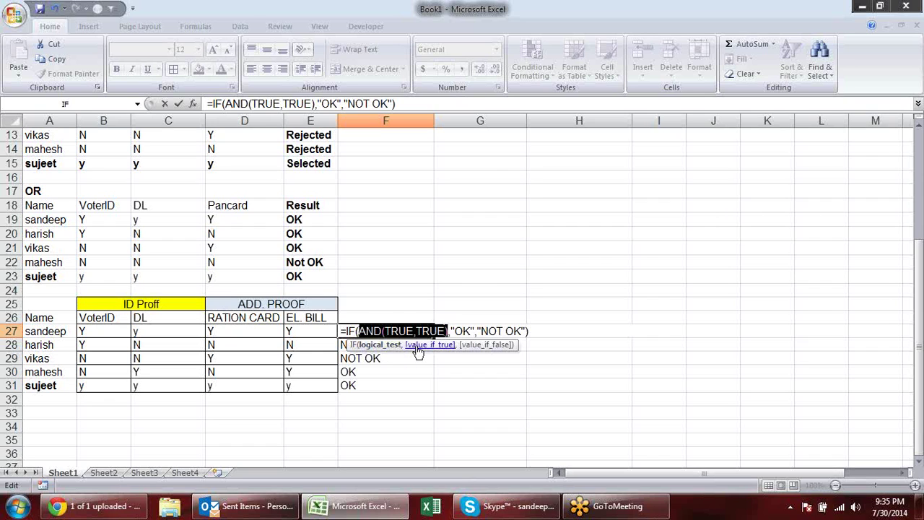
key("F9")
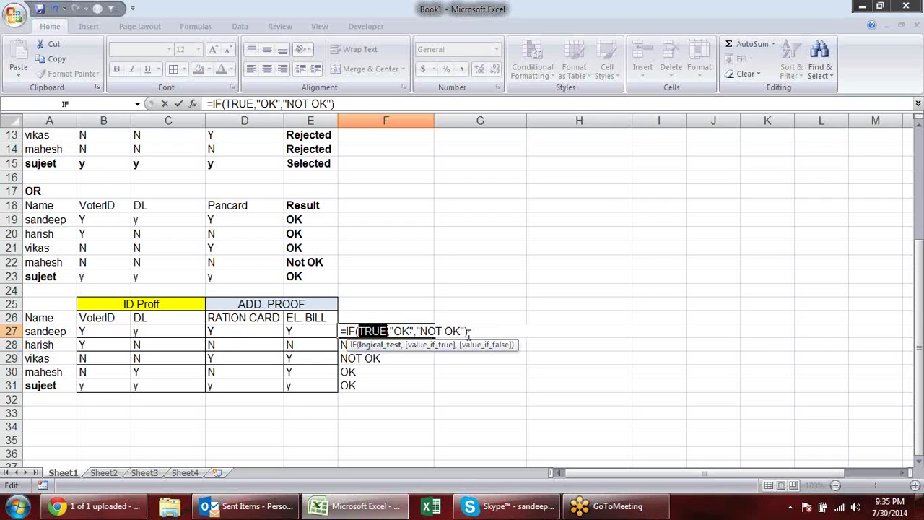
left_click_drag(468, 330, 345, 331)
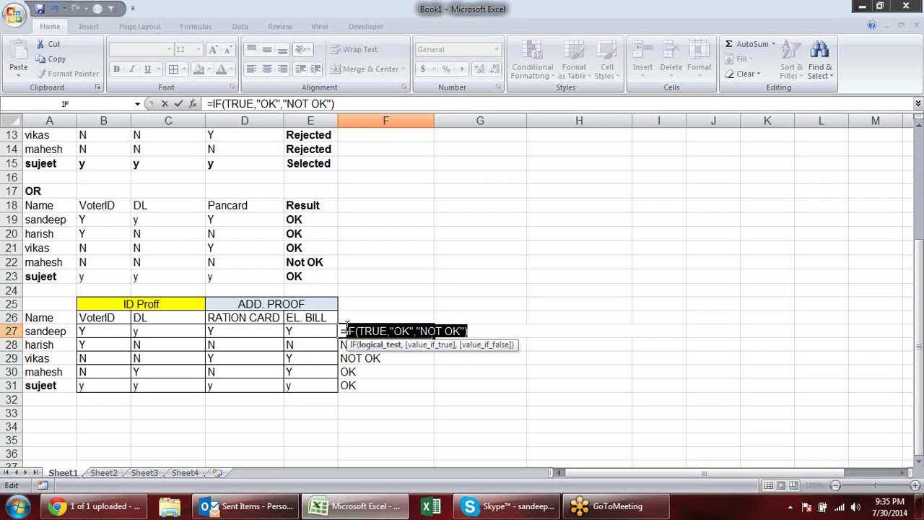
key("F9")
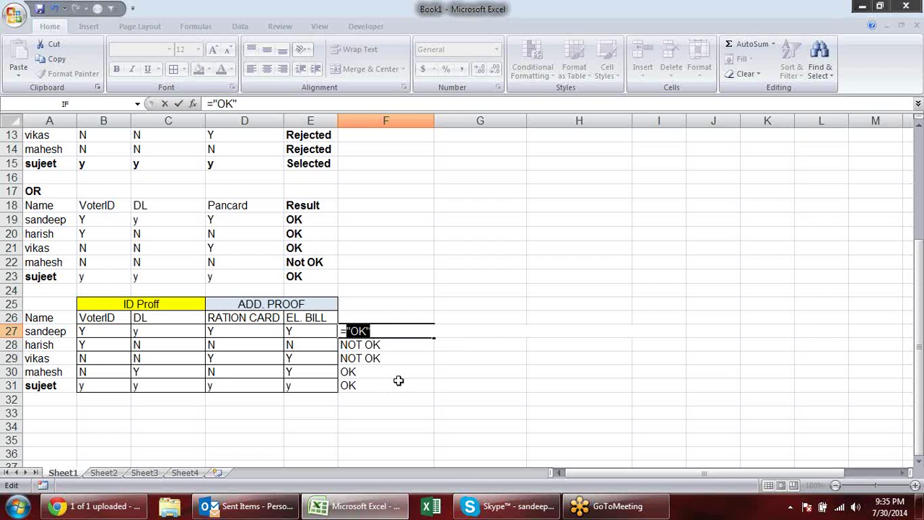
key("Escape")
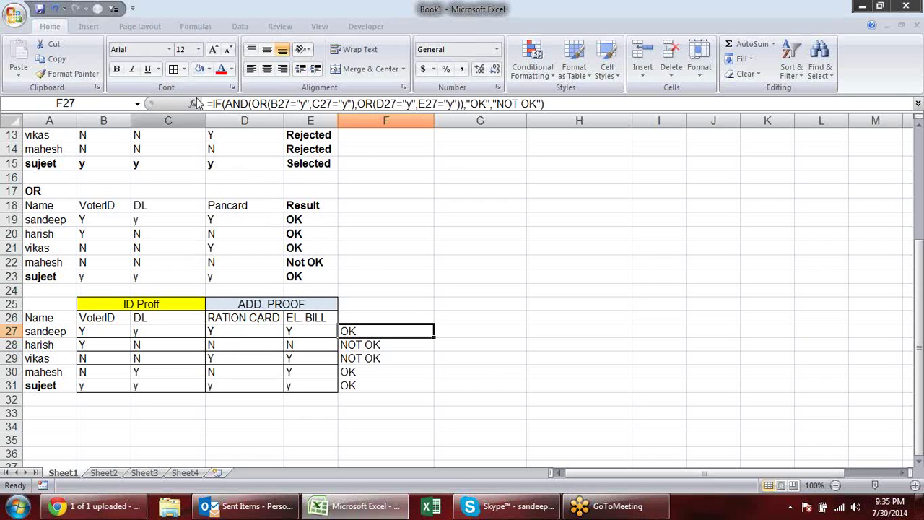
left_click(202, 26)
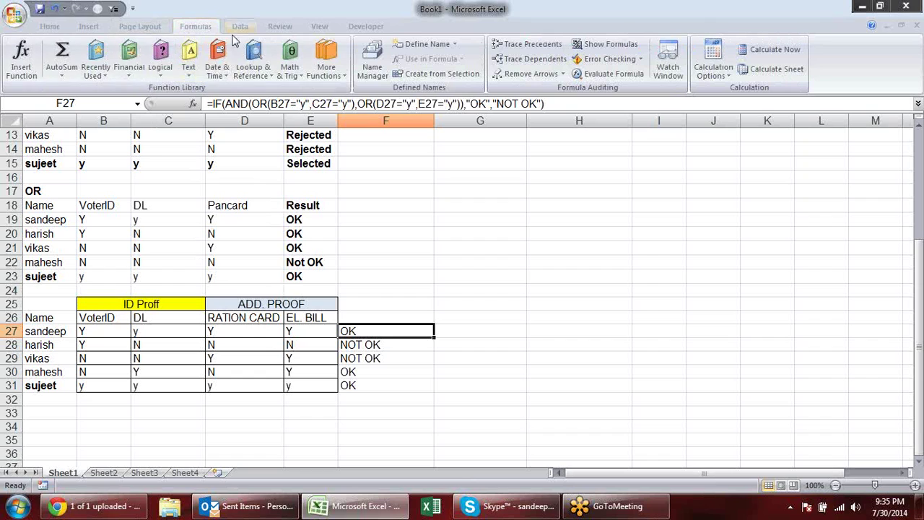
left_click(594, 78)
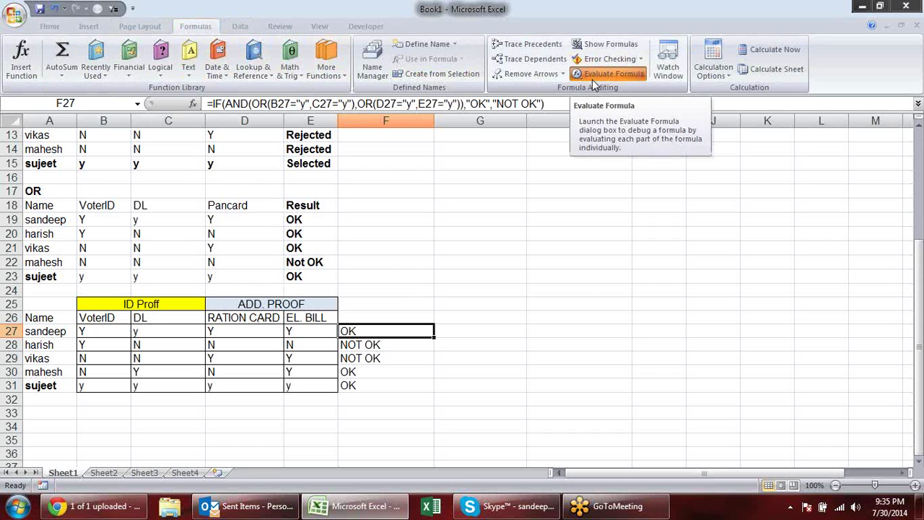
left_click_drag(400, 127, 625, 146)
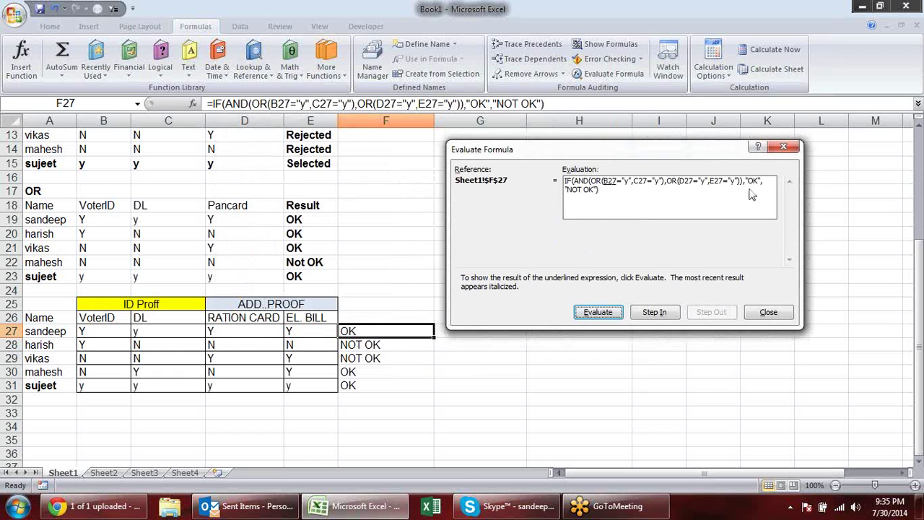
left_click(598, 312)
left_click(598, 312)
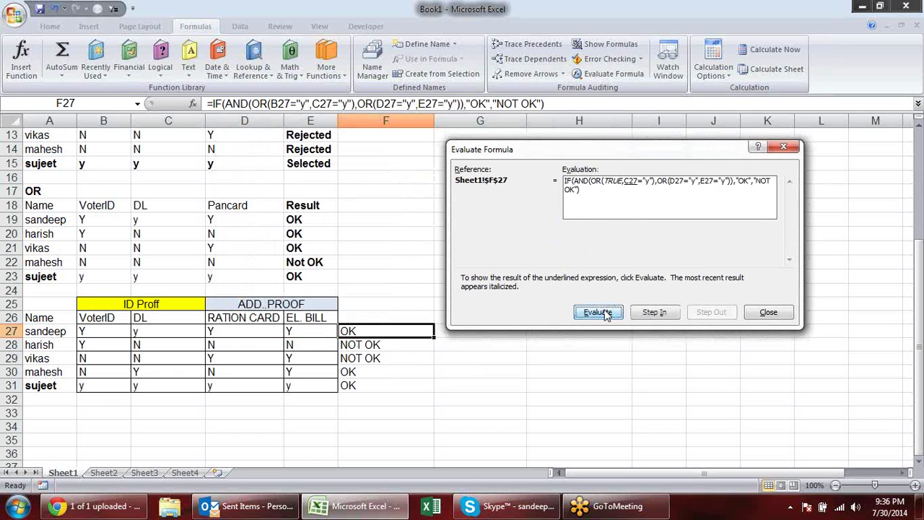
left_click(605, 313)
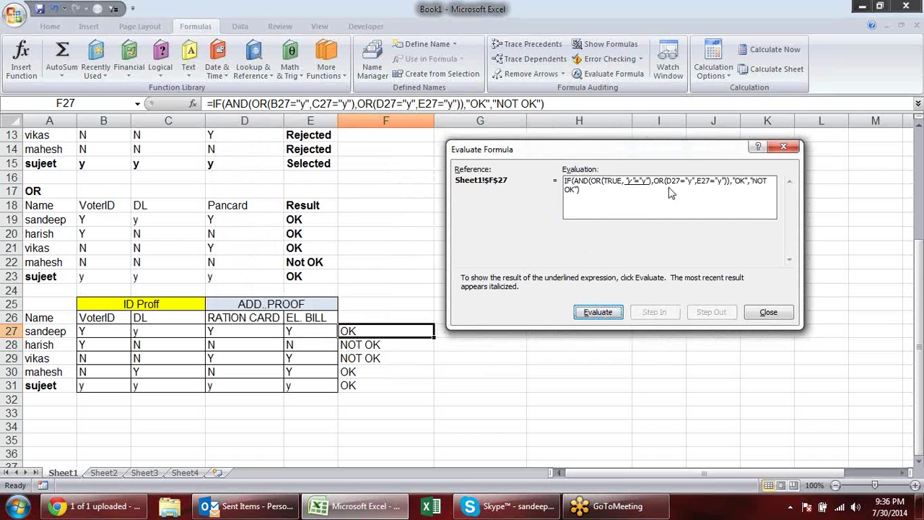
left_click(594, 313)
left_click(594, 313)
left_click(594, 314)
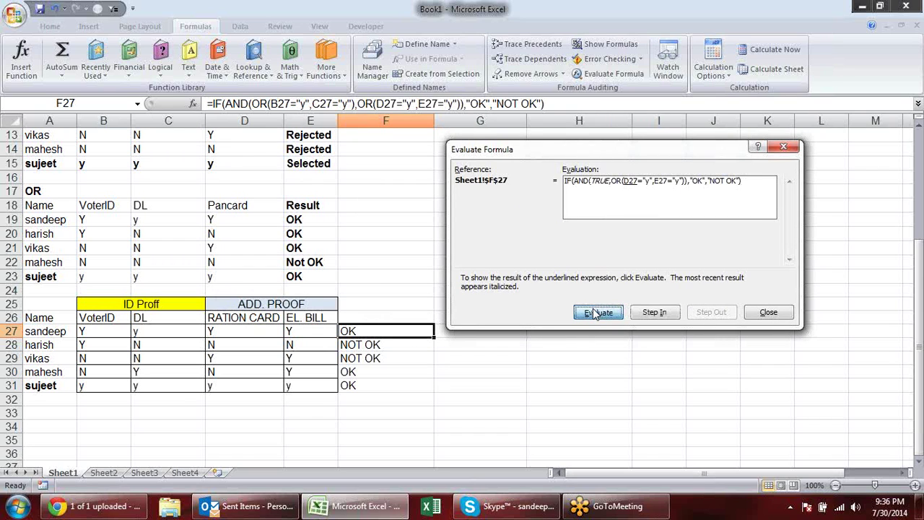
left_click(594, 313)
left_click(594, 313)
left_click(594, 313)
left_click(595, 313)
left_click(594, 313)
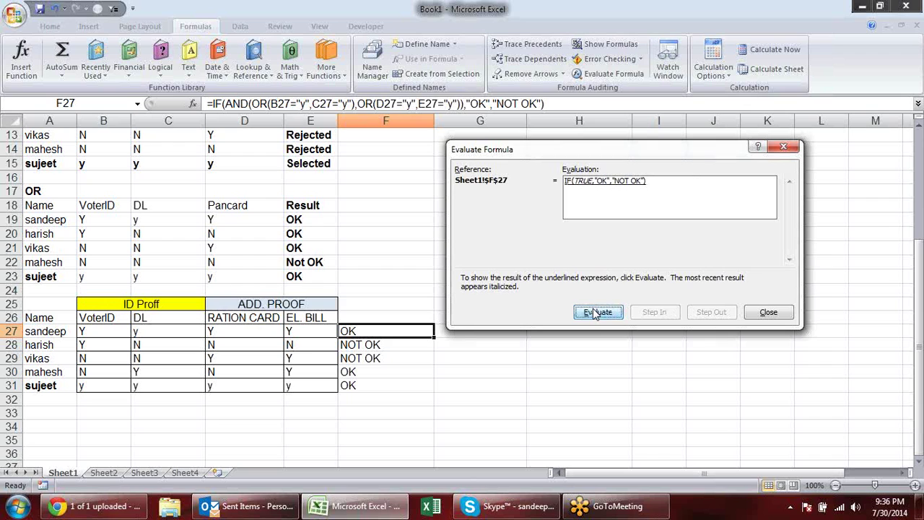
left_click(595, 313)
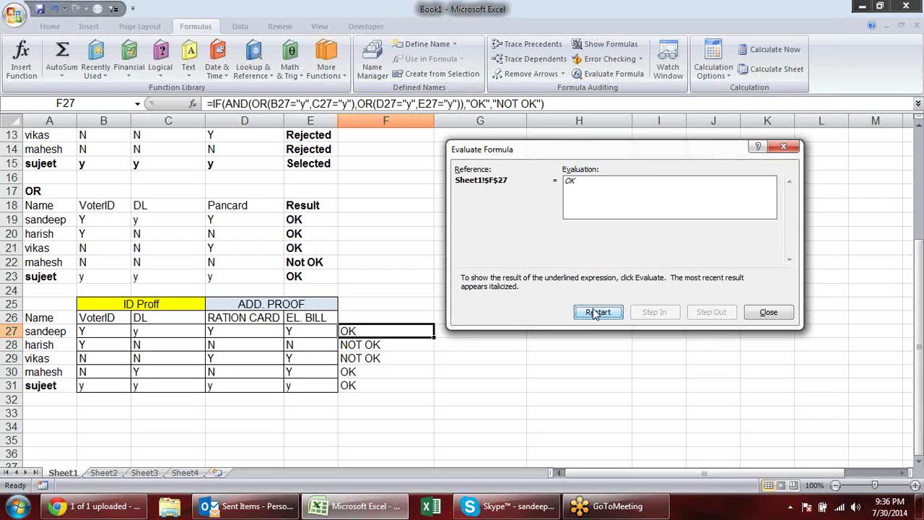
left_click(768, 313)
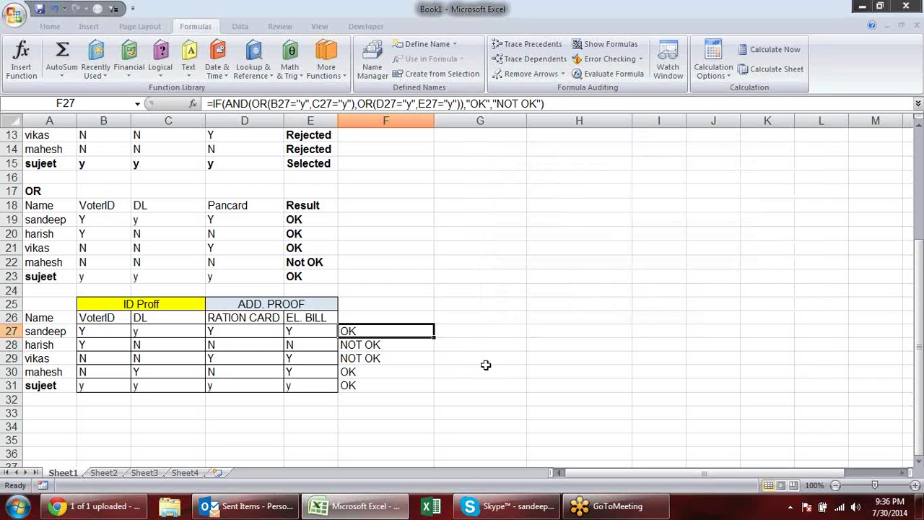
Inspect D27 and F27's nested IF(AND(OR…)) formula without changing them.
scroll(416, 377, "up", 3)
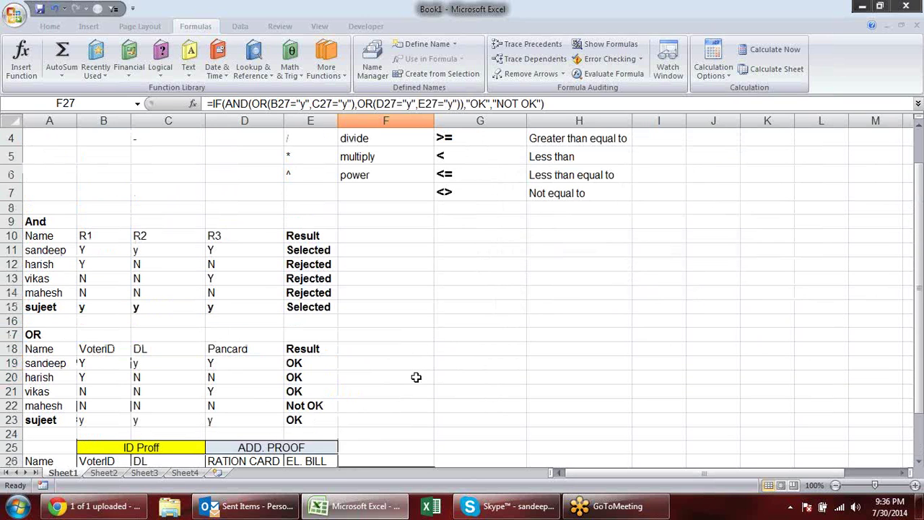
scroll(416, 377, "down", 1)
scroll(416, 377, "down", 1)
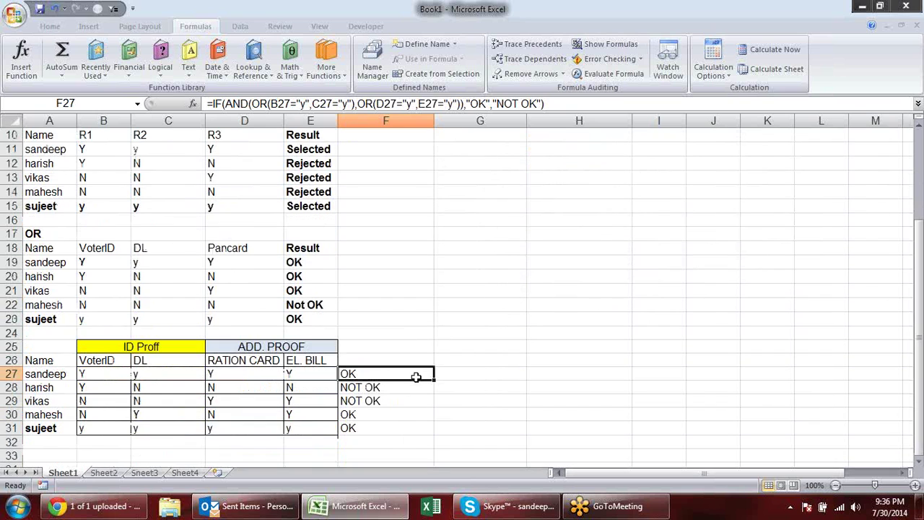
left_click(64, 215)
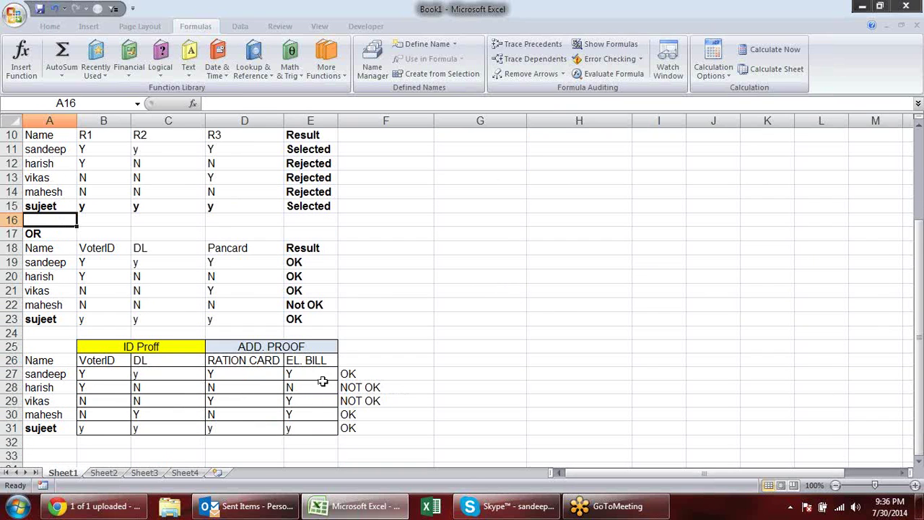
double_click(279, 373)
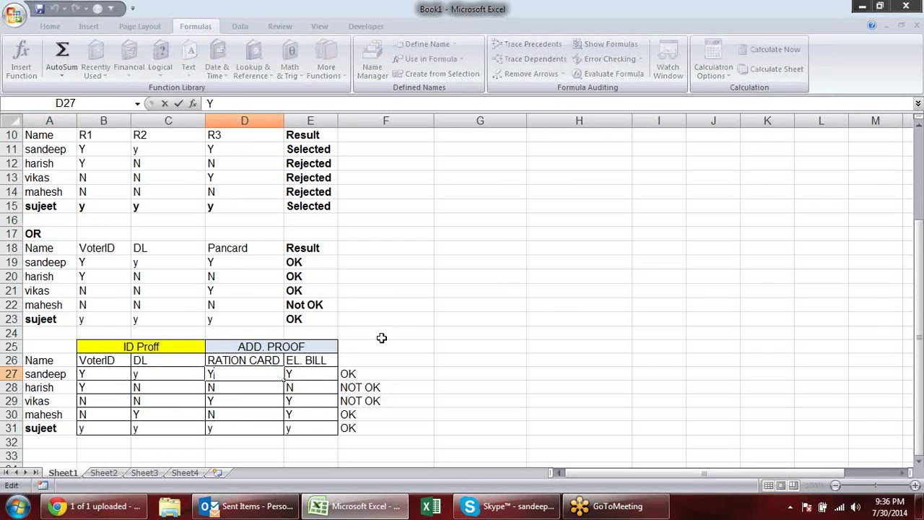
left_click(423, 361)
double_click(391, 376)
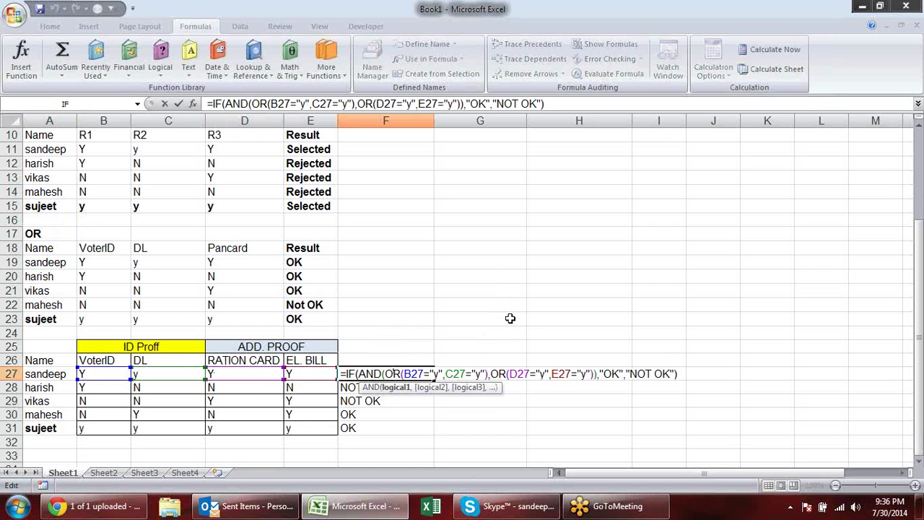
key("Return")
Review the proof table, then go to Sheet2.
scroll(405, 312, "up", 3)
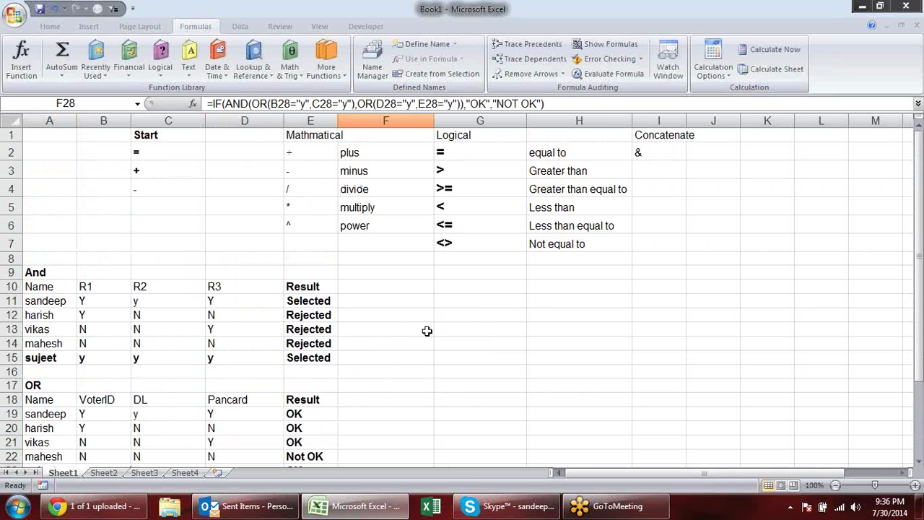
scroll(433, 333, "down", 1)
scroll(435, 332, "down", 2)
scroll(446, 330, "down", 3)
scroll(467, 309, "up", 4)
scroll(454, 311, "up", 2)
scroll(394, 283, "down", 3)
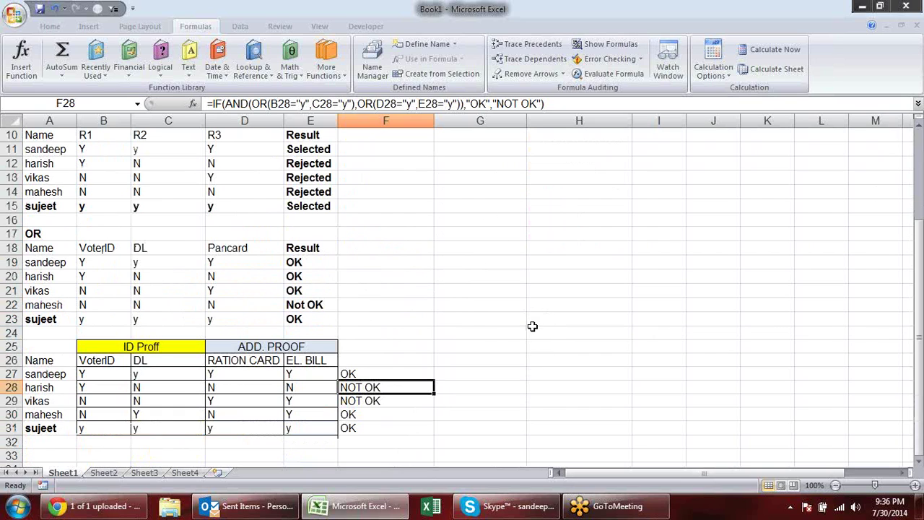
scroll(459, 322, "up", 1)
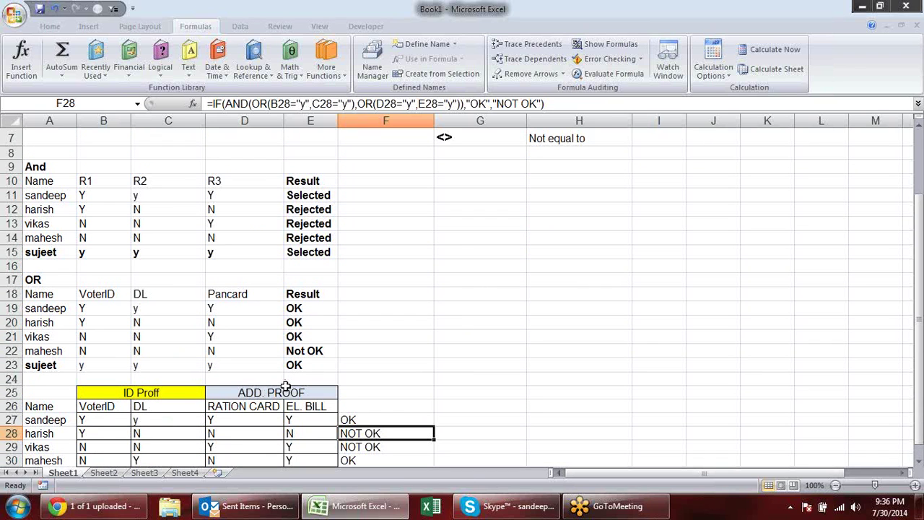
left_click(102, 473)
Enter the header NAME in cell A2.
left_click(68, 149)
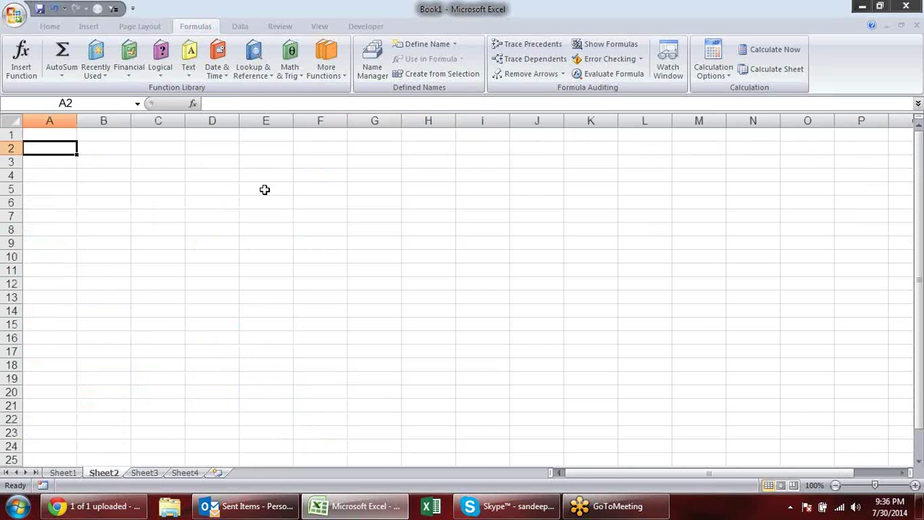
type("nAM")
key("BackSpace")
key("BackSpace")
key("BackSpace")
type("n")
key("BackSpace")
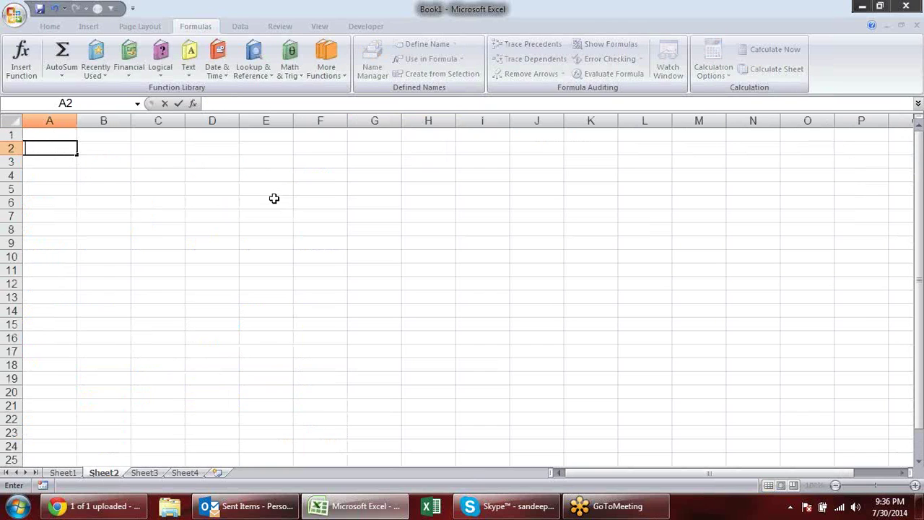
type("NAME")
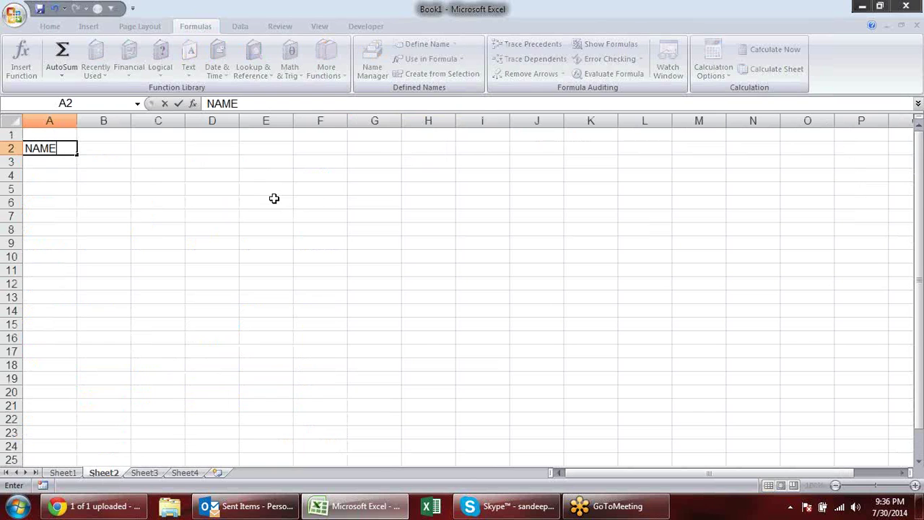
key("Return")
Enter the first name in A3 and fill the five-name list down column A to row 87.
type("AND")
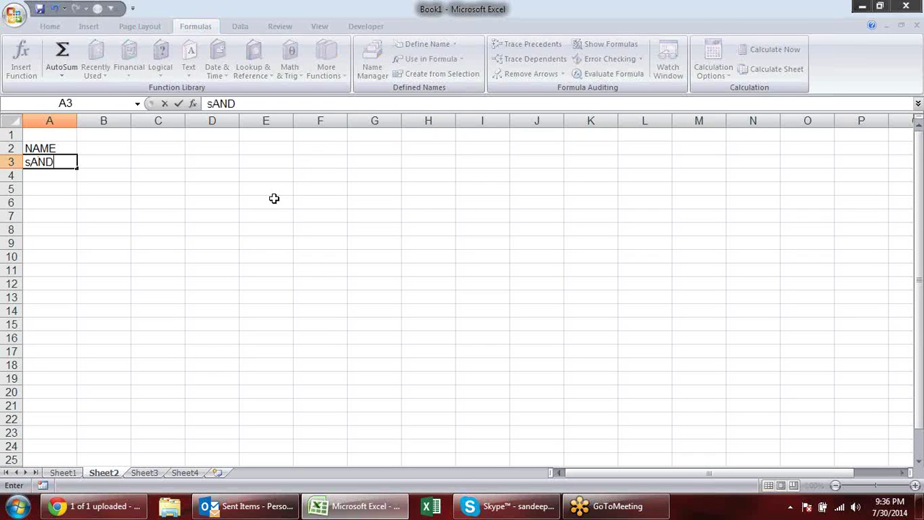
type("EEP")
key("Return")
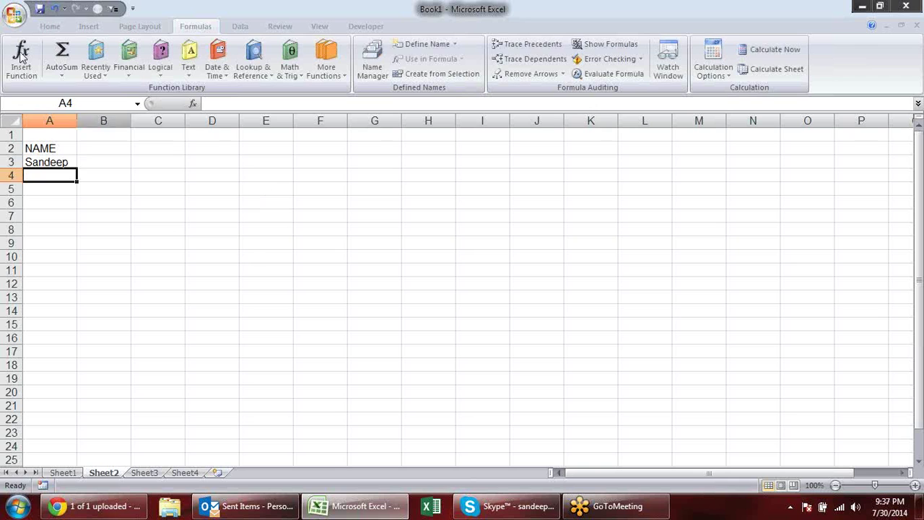
left_click(51, 162)
left_click_drag(77, 168, 54, 432)
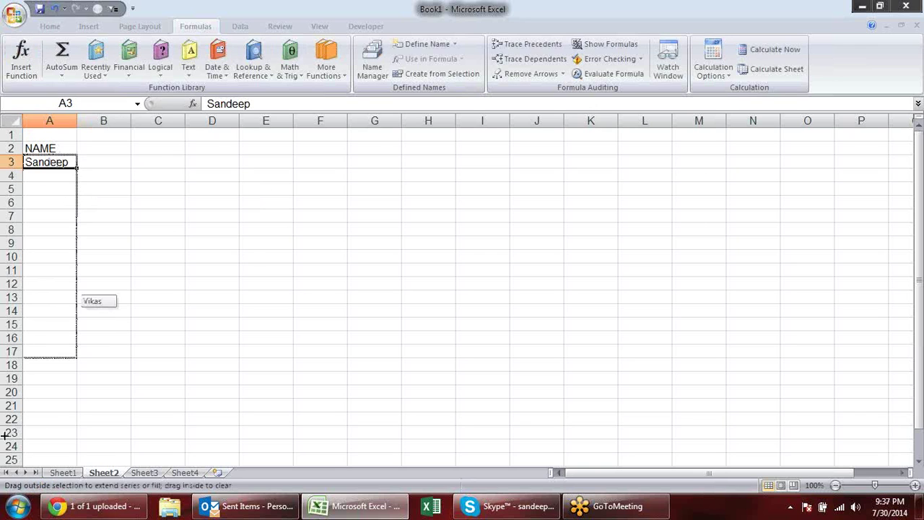
scroll(58, 430, "up", 6)
scroll(61, 426, "up", 7)
scroll(61, 425, "up", 7)
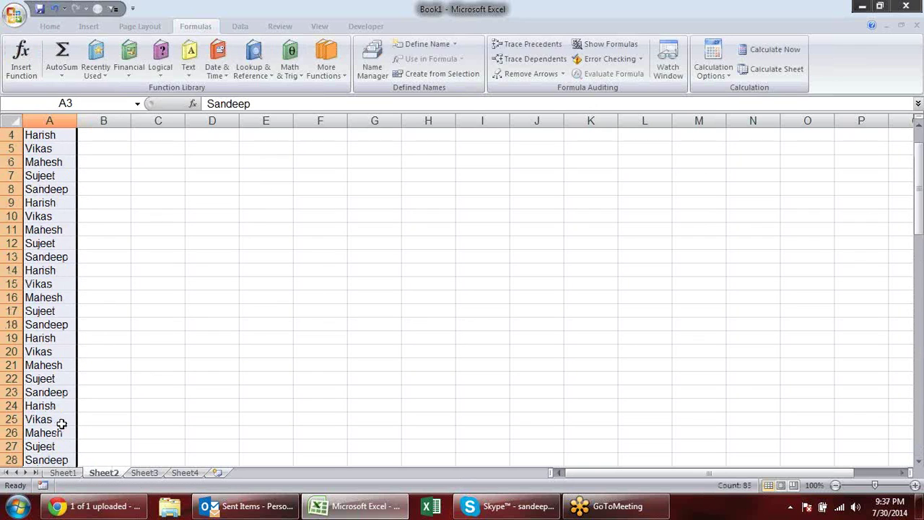
scroll(62, 422, "up", 1)
left_click(105, 142)
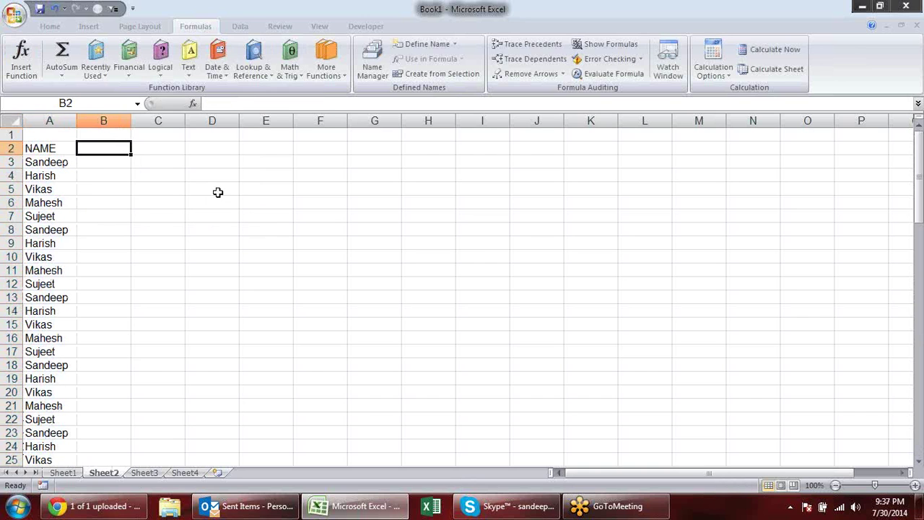
type("SAles")
key("Return")
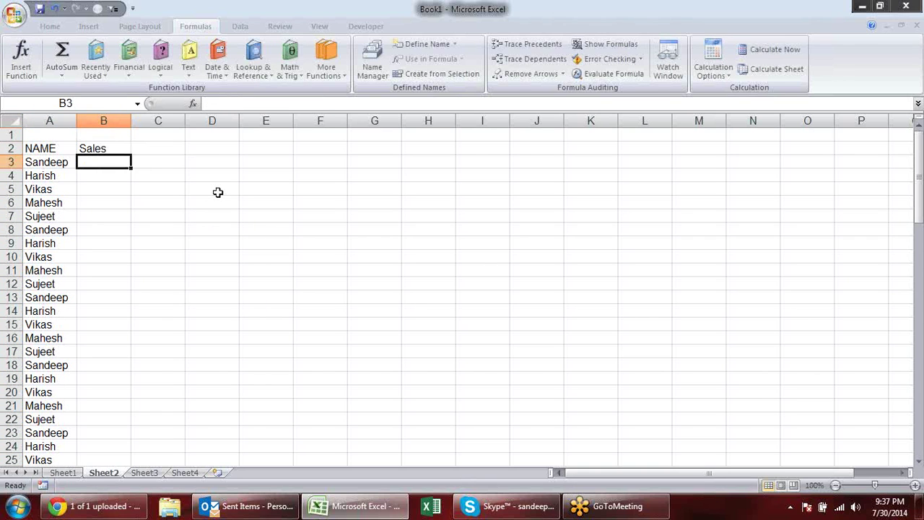
mouse_move(116, 162)
left_mouse_down()
mouse_move(110, 516)
mouse_move(111, 450)
left_mouse_up()
type("=")
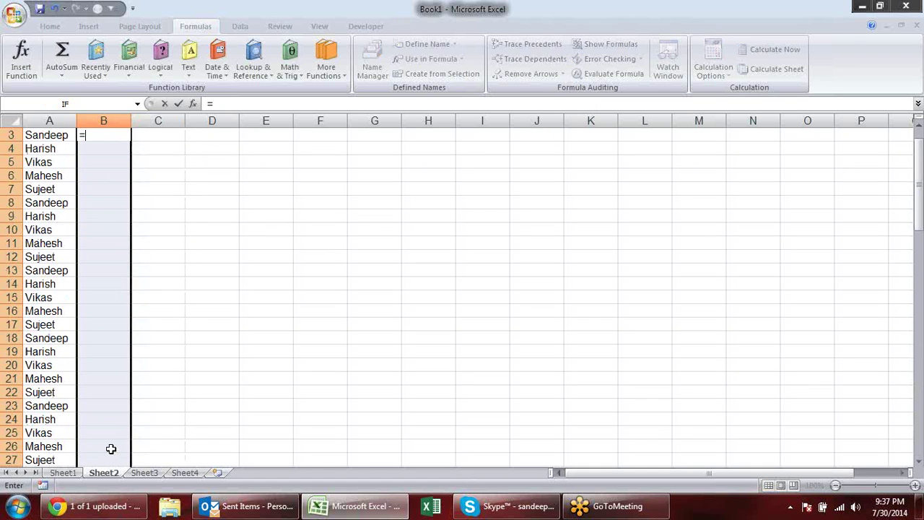
type("ran")
key("Down")
key("Tab")
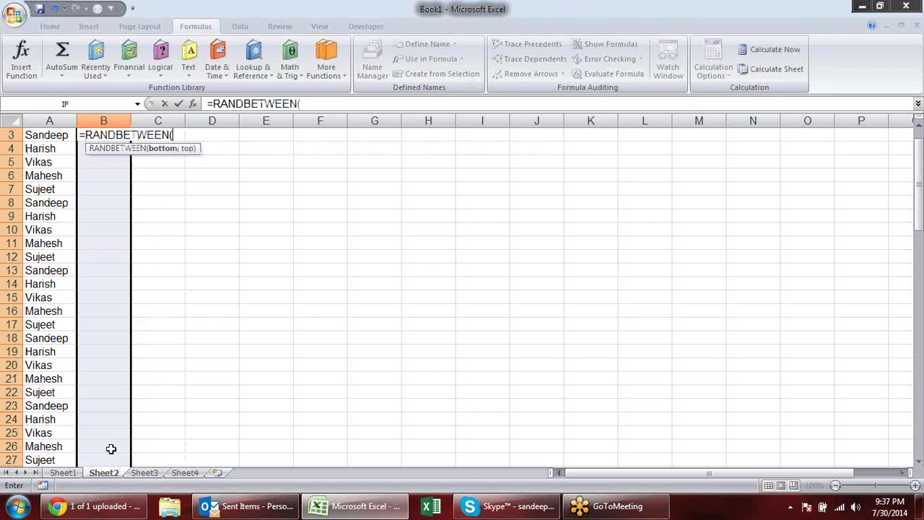
type("1000,9000)")
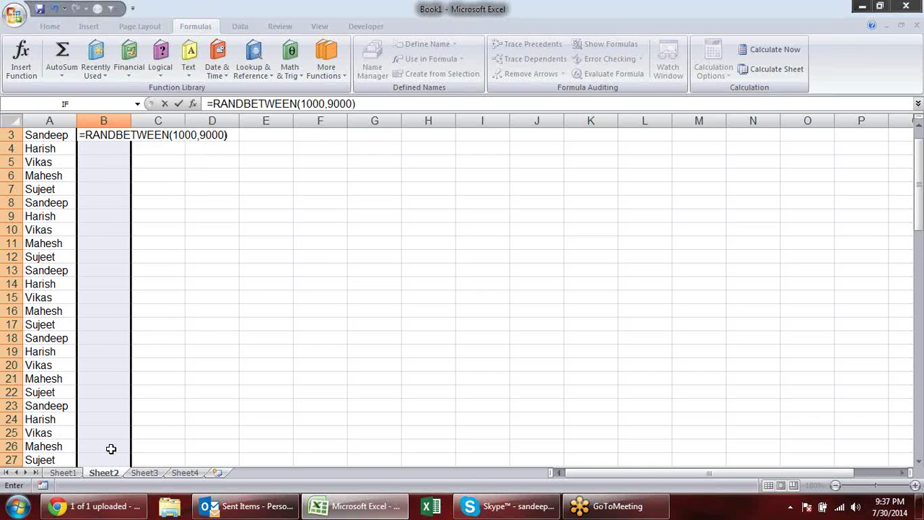
key("ctrl+Return")
key("ctrl+c")
key("alt+e")
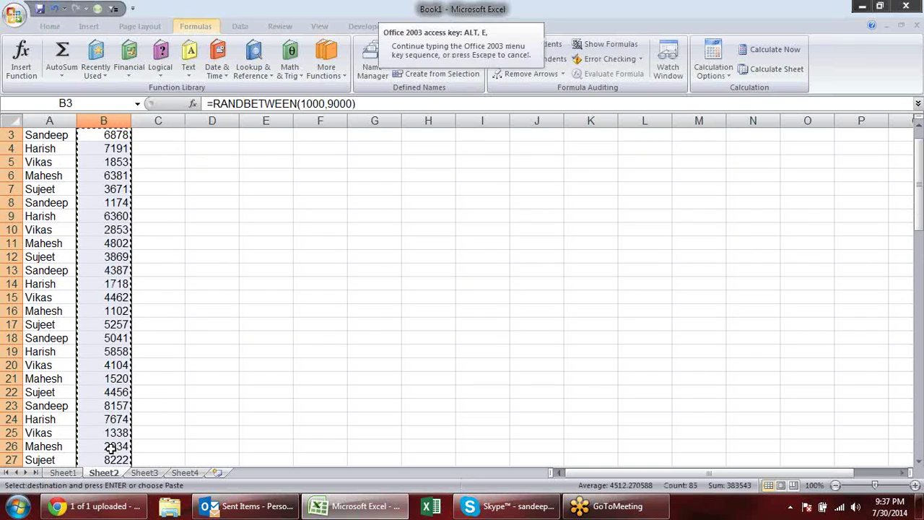
key("s")
key("v")
key("Return")
key("Escape")
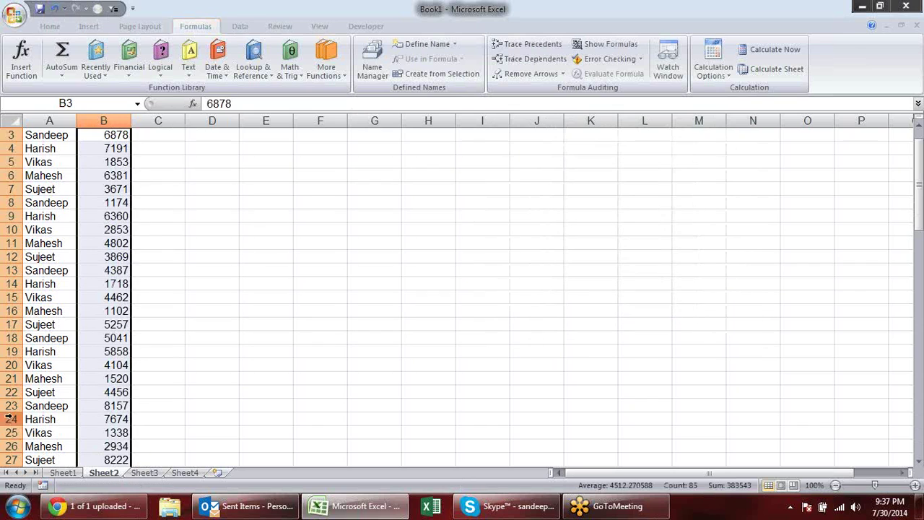
scroll(184, 257, "up", 1)
left_click(232, 189)
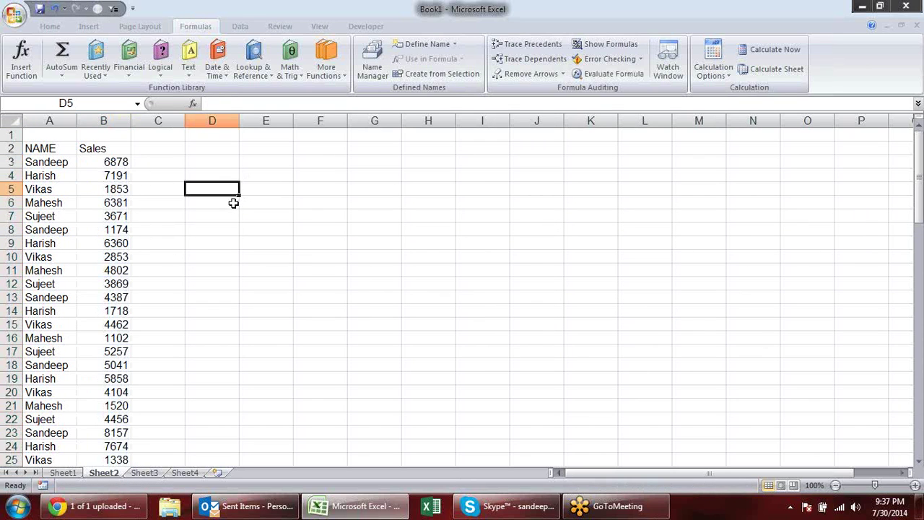
Enter range 2000 with incentive 0 in row 5 and range 2001-5000 in E6.
left_click(270, 188)
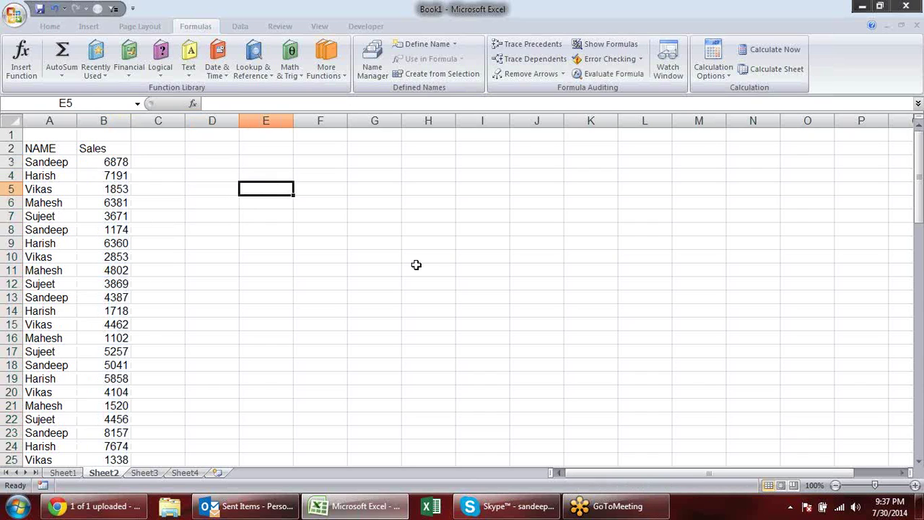
type("20")
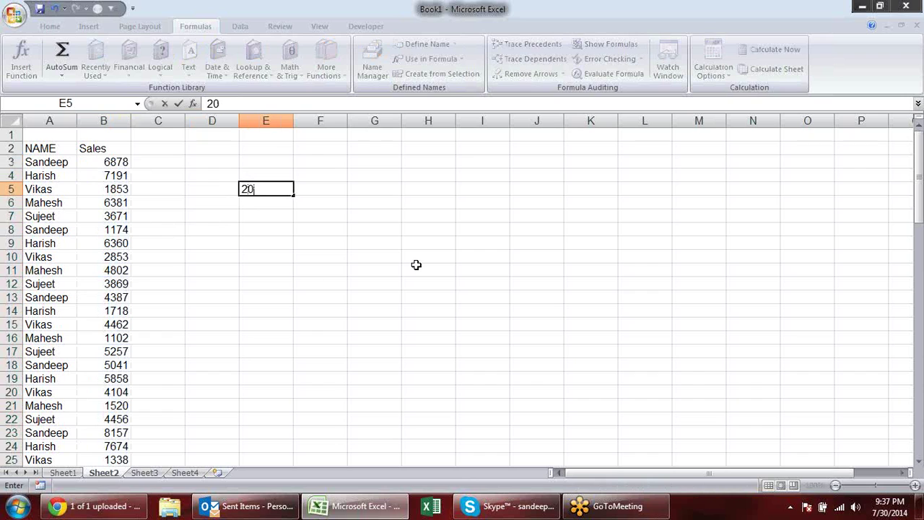
type("00")
key("Return")
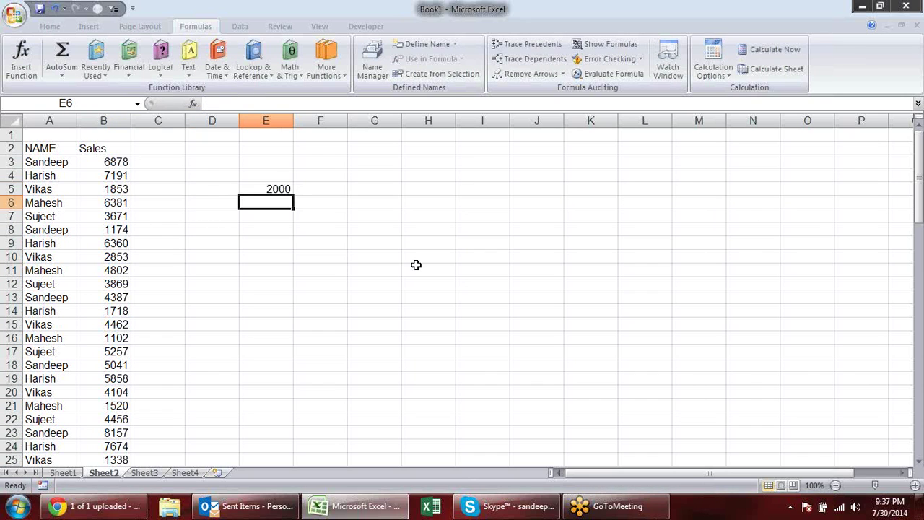
key("Up")
key("Right")
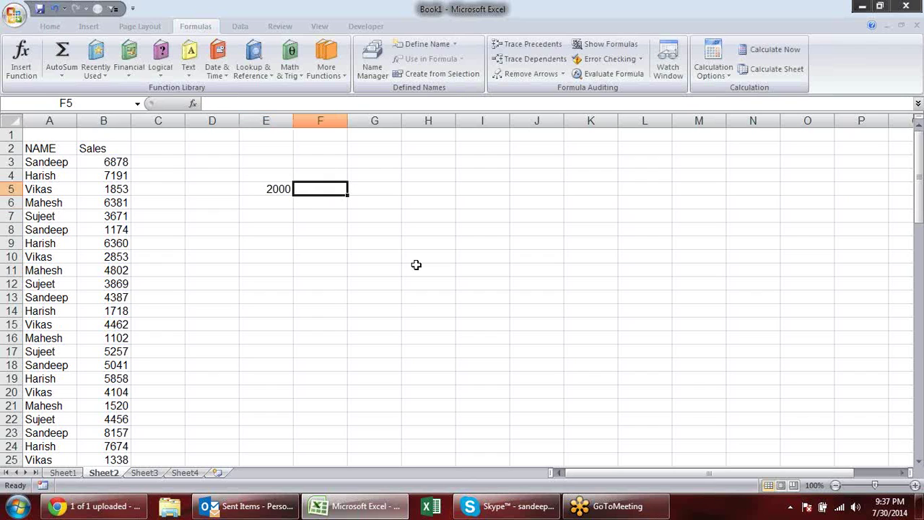
type("0")
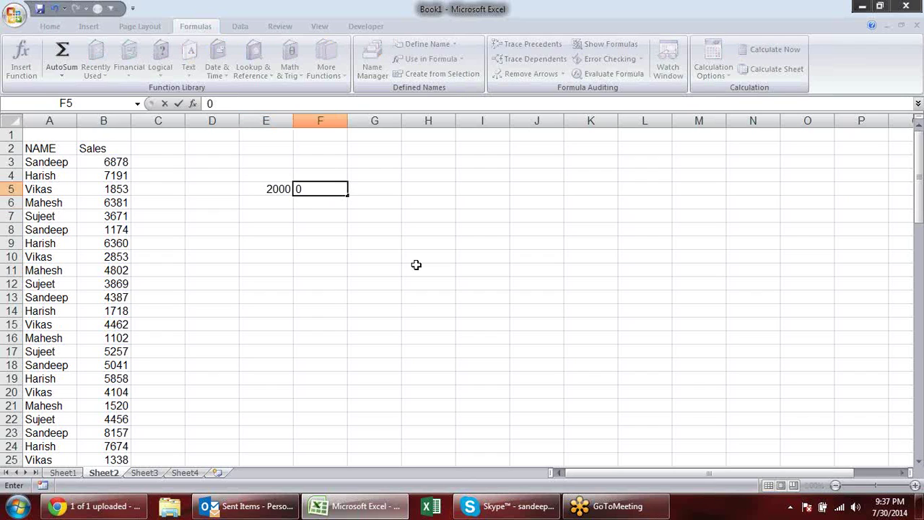
key("Return")
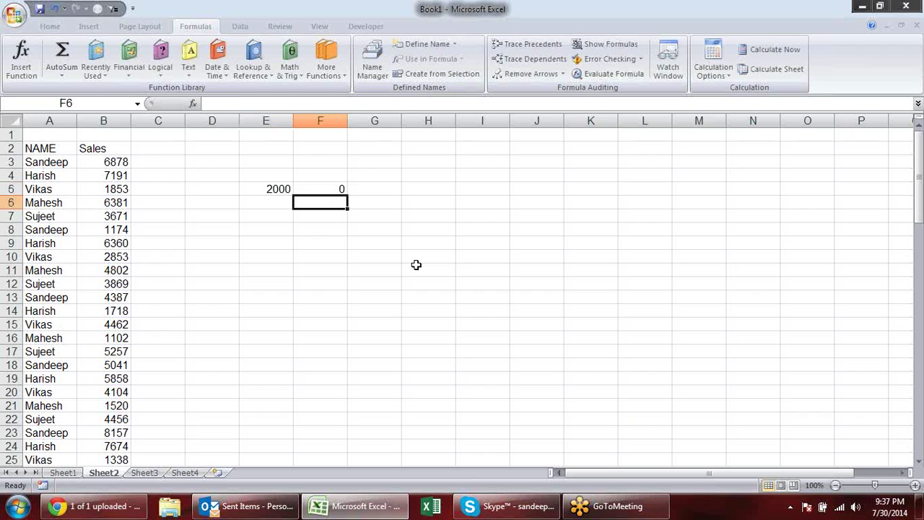
key("Left")
type("20001")
key("BackSpace")
key("BackSpace")
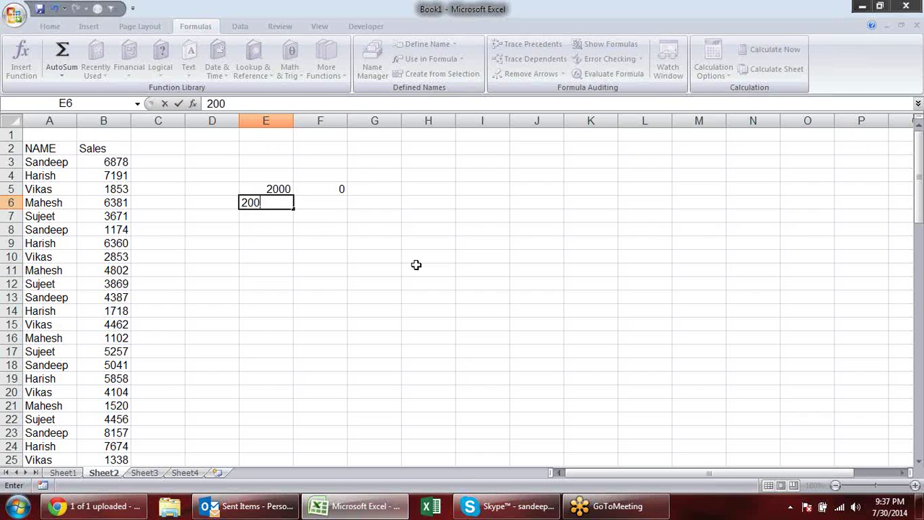
type("-5000")
key("Return")
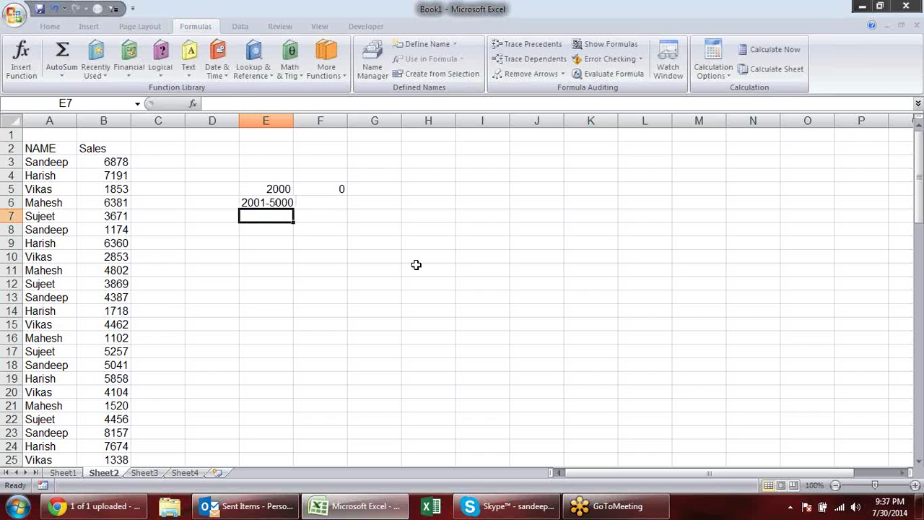
key("Up")
key("Right")
type("5000")
key("Return")
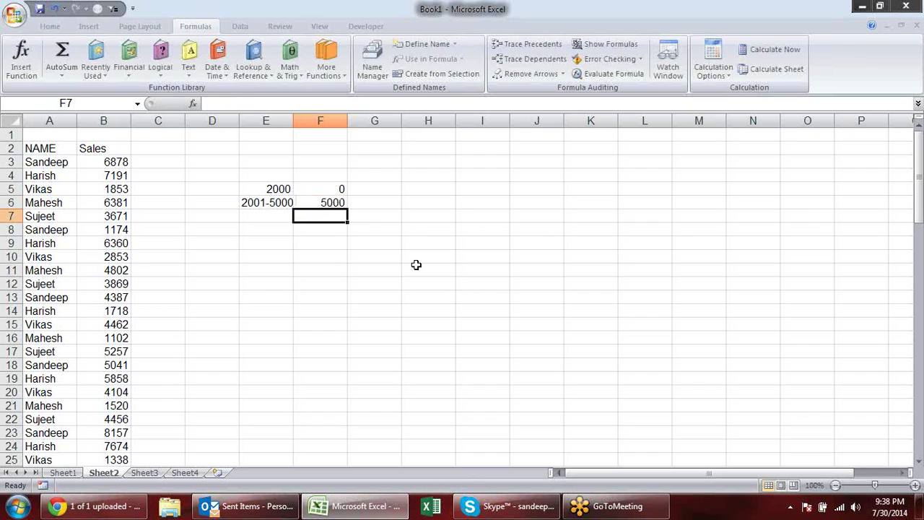
Enter 5001-7000 in E7, correct F6 to 500, and set F7 to 1000.
key("Left")
type("50001-")
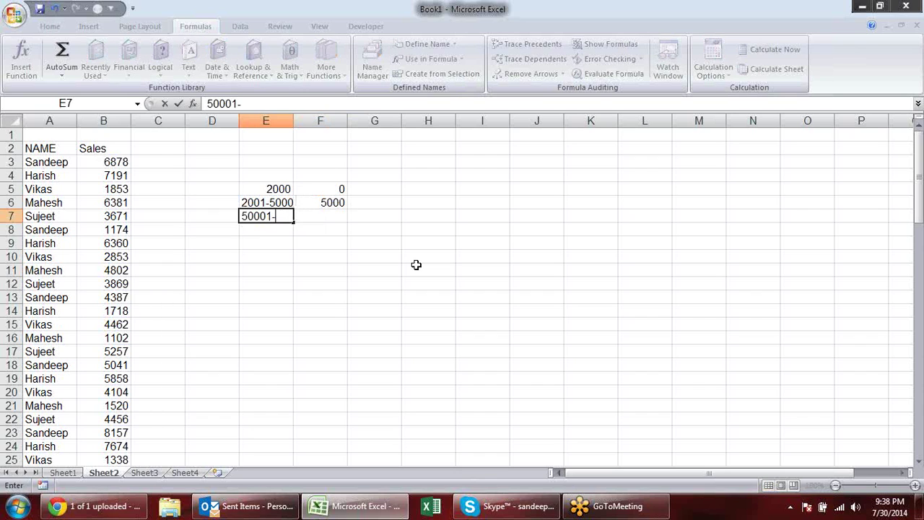
key("BackSpace")
key("BackSpace")
key("BackSpace")
type("1-7000")
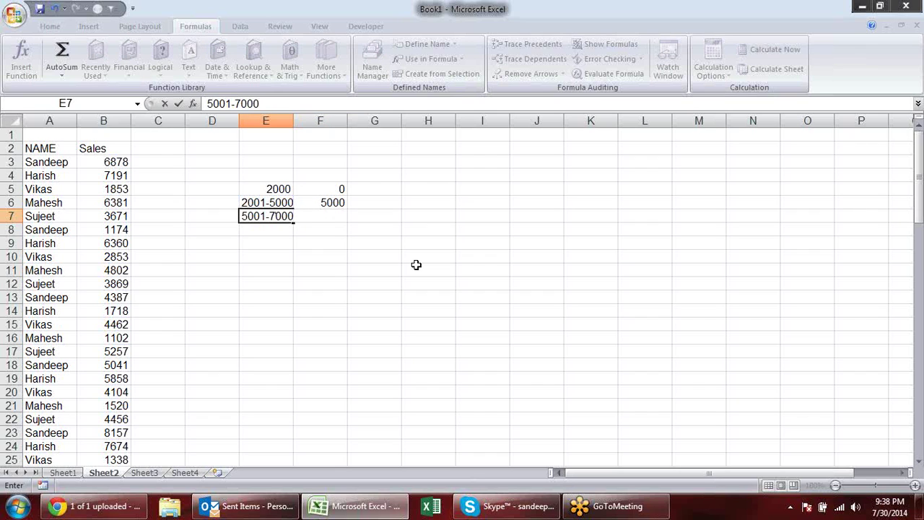
key("Return")
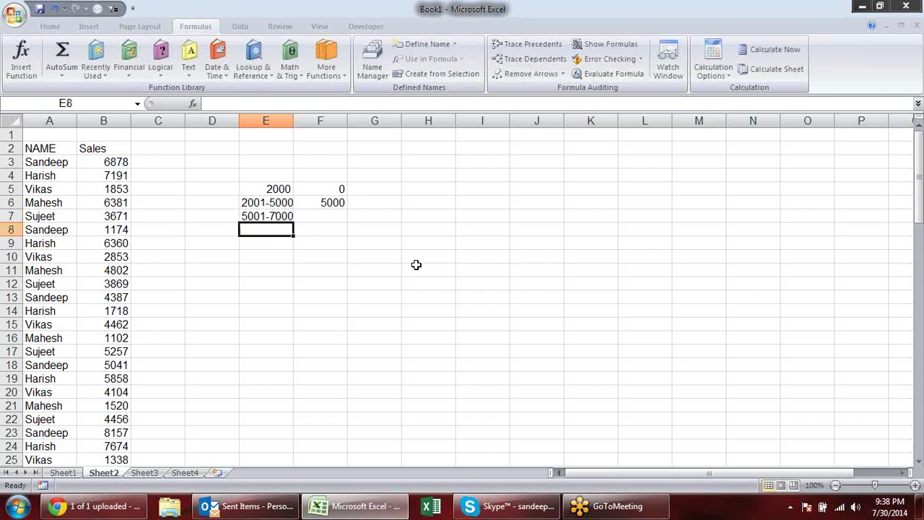
key("Up")
key("Up")
key("Right")
type("500")
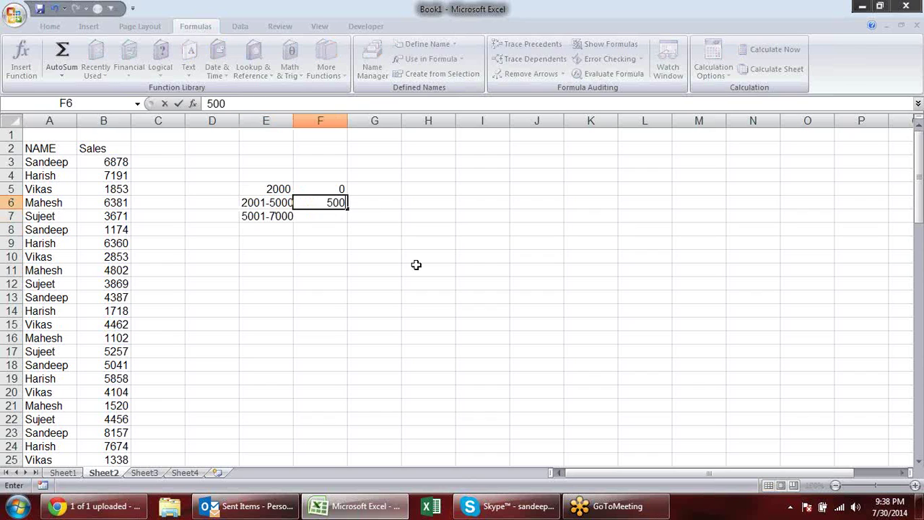
key("Return")
type("1000")
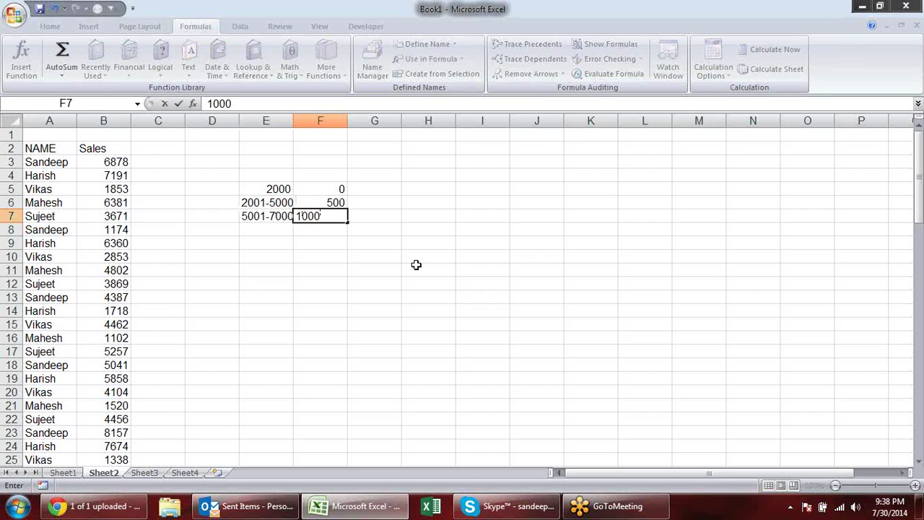
key("Return")
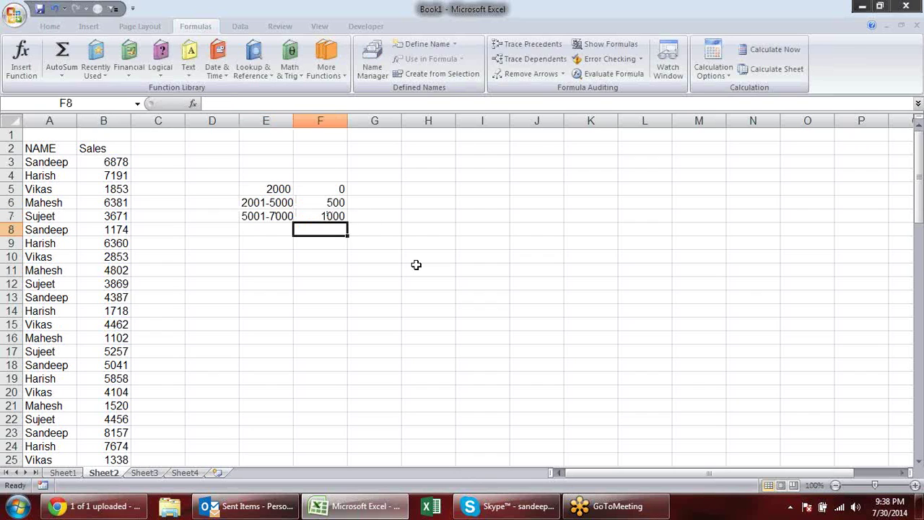
Enter the >7000 range in E8 with a 2000 incentive in F8.
key("Left")
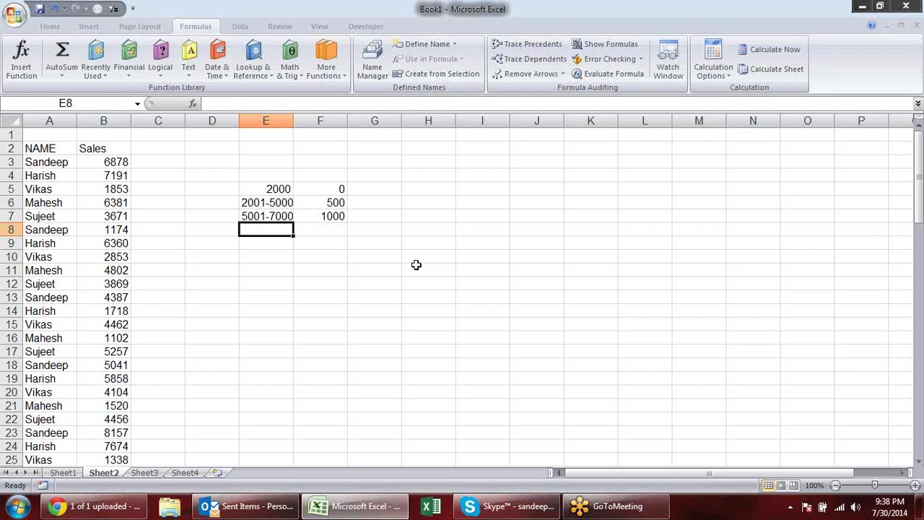
type("7000")
key("BackSpace")
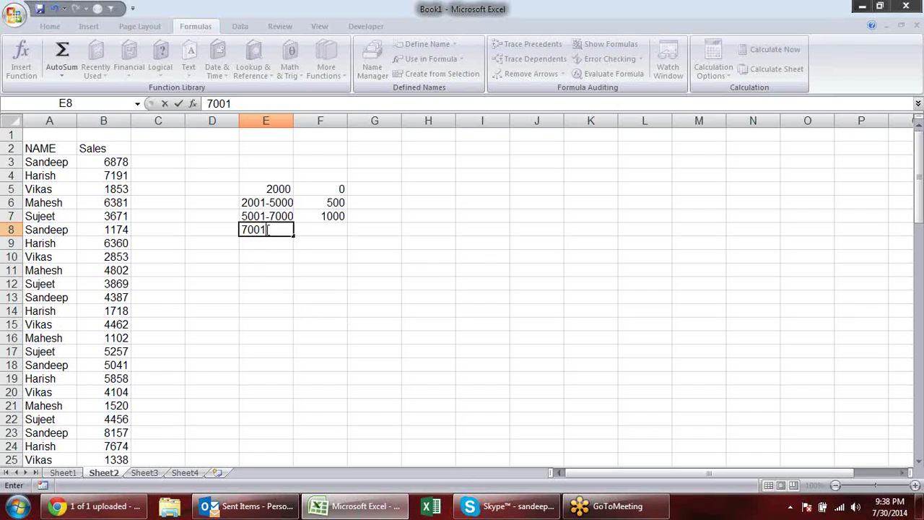
left_click_drag(275, 230, 224, 228)
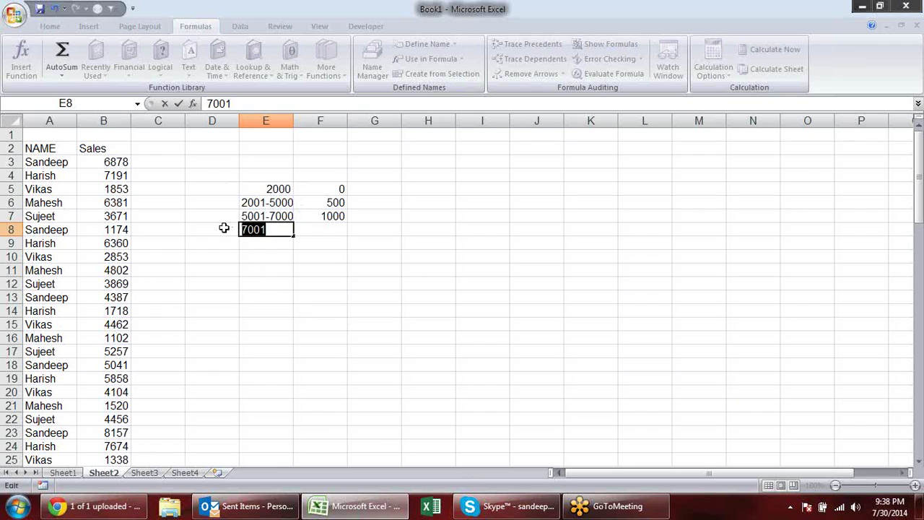
type(">7000")
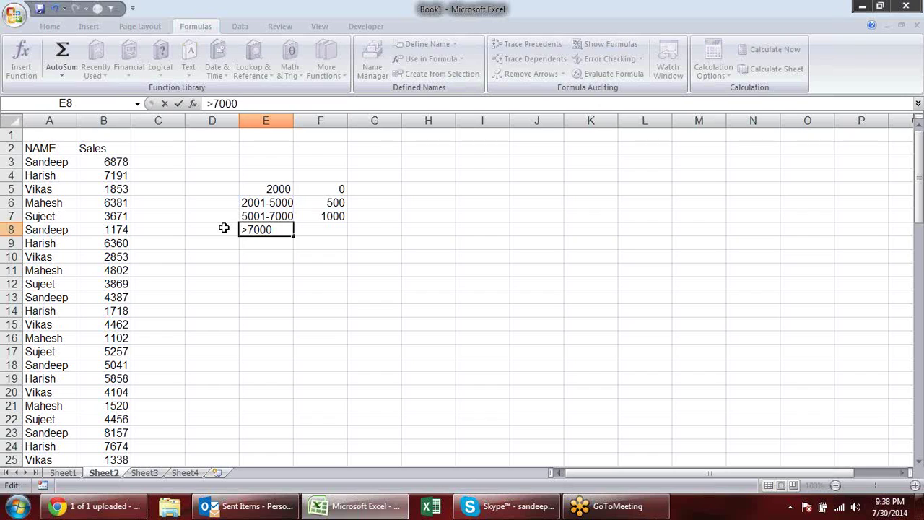
key("Return")
key("Up")
key("Right")
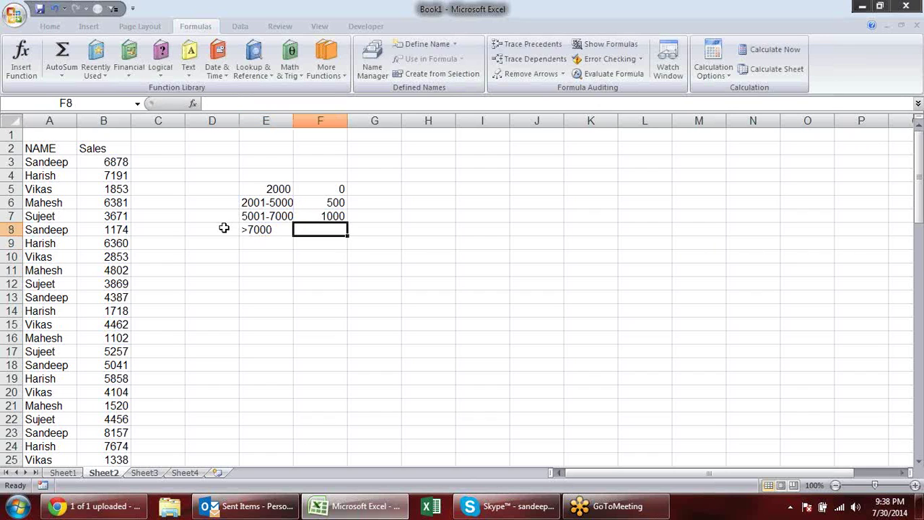
type("2000")
key("Return")
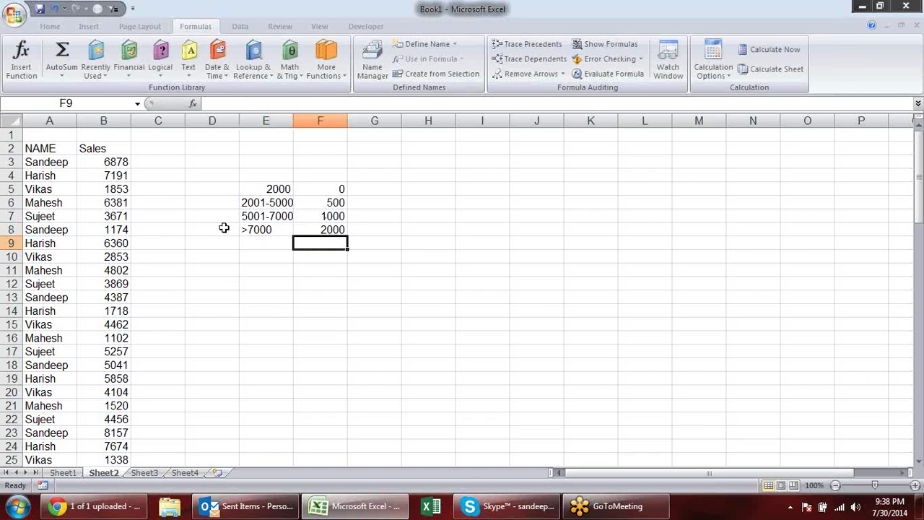
Type the Incentive header in C2 and widen column C to fit it.
left_click(173, 150)
type("In")
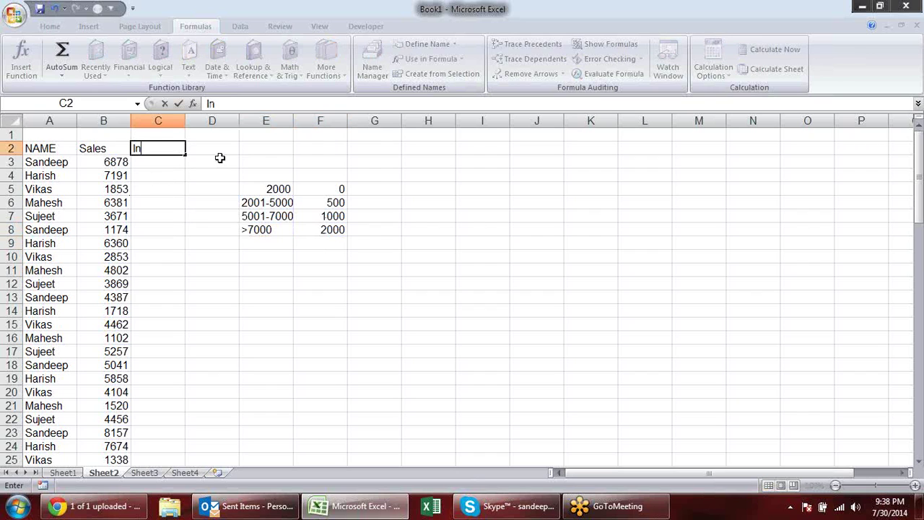
type("centive")
key("Return")
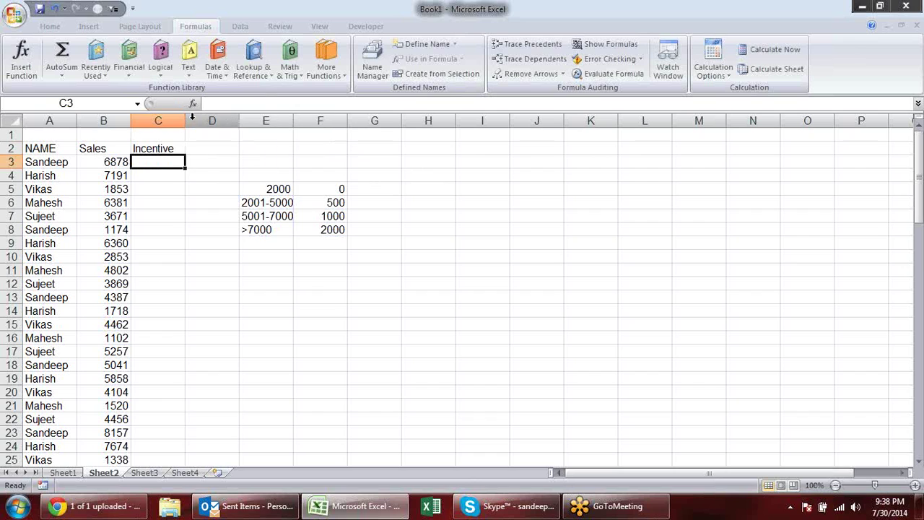
left_click_drag(185, 117, 207, 117)
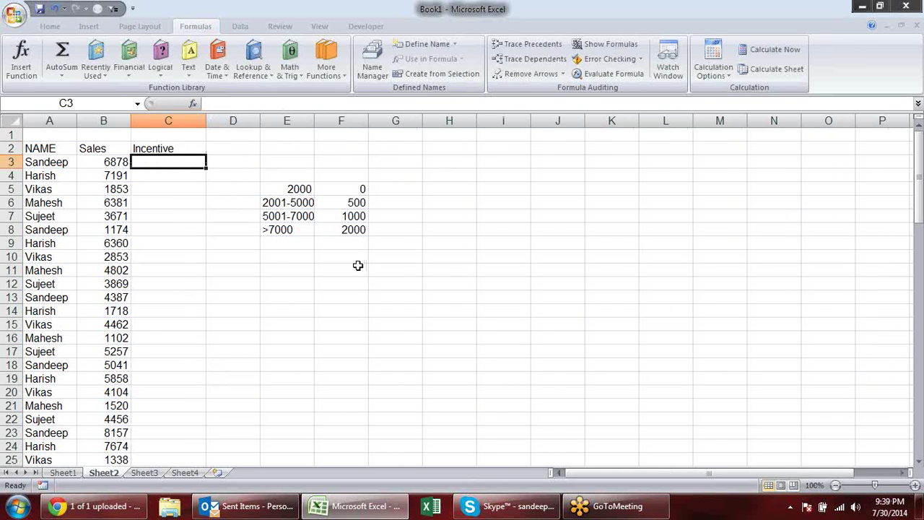
Insert three blank columns at column E, shifting the slab table to H5:I8.
right_click(286, 120)
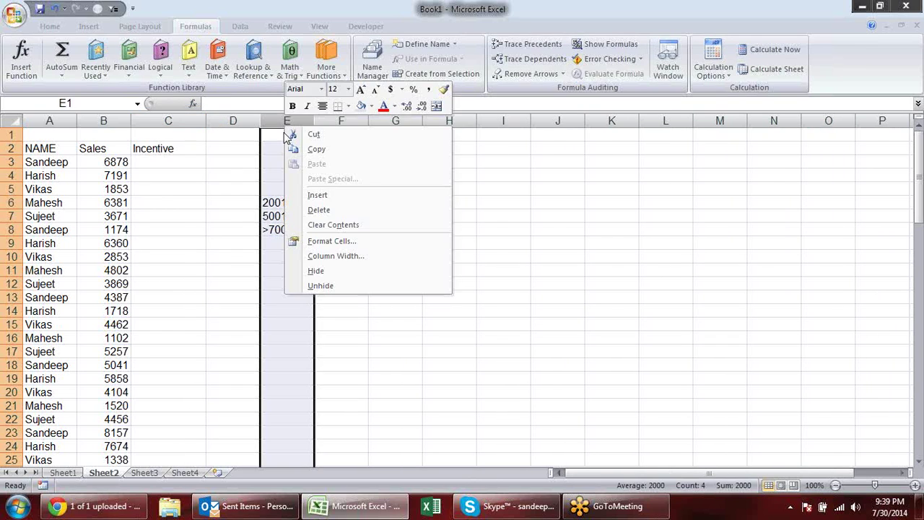
left_click(318, 195)
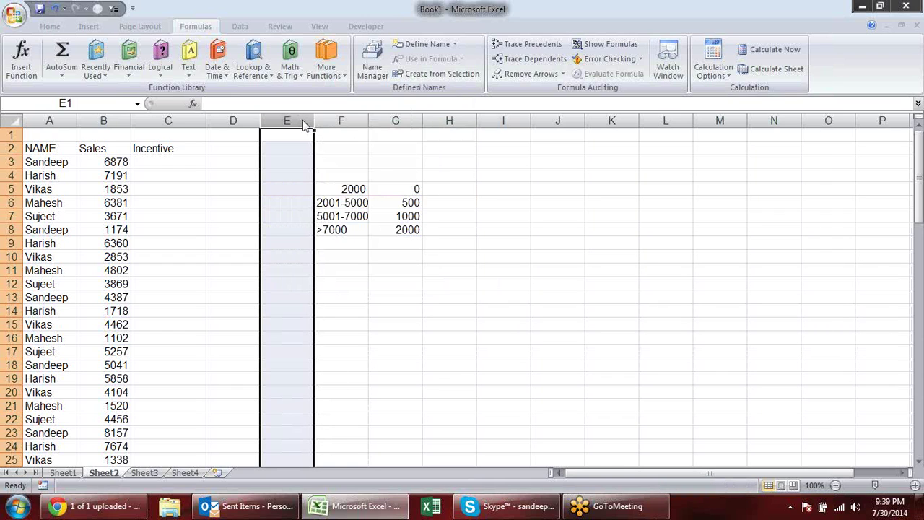
right_click(303, 125)
left_click(356, 190)
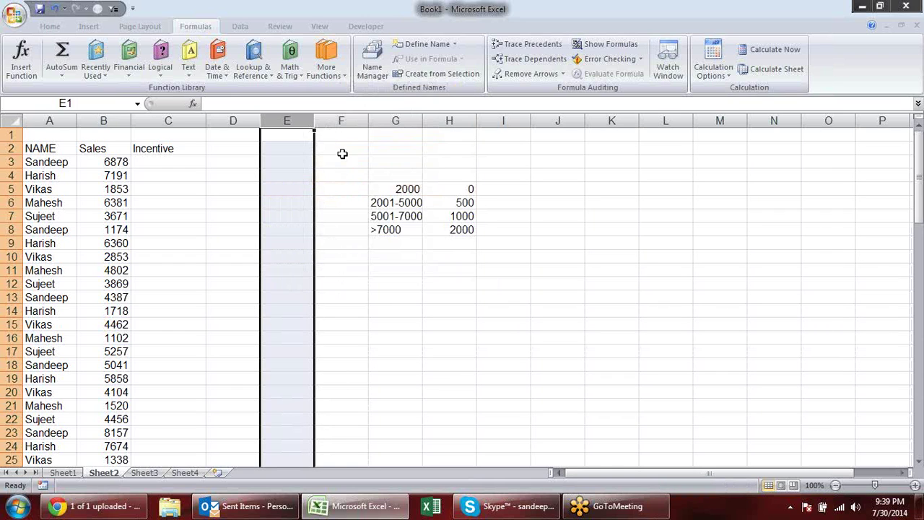
right_click(294, 119)
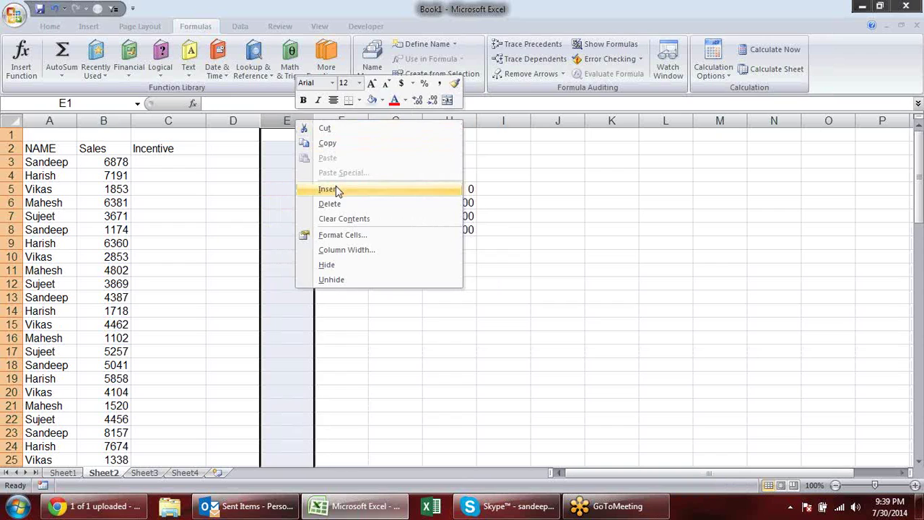
left_click(337, 190)
left_click(310, 200)
left_click(185, 161)
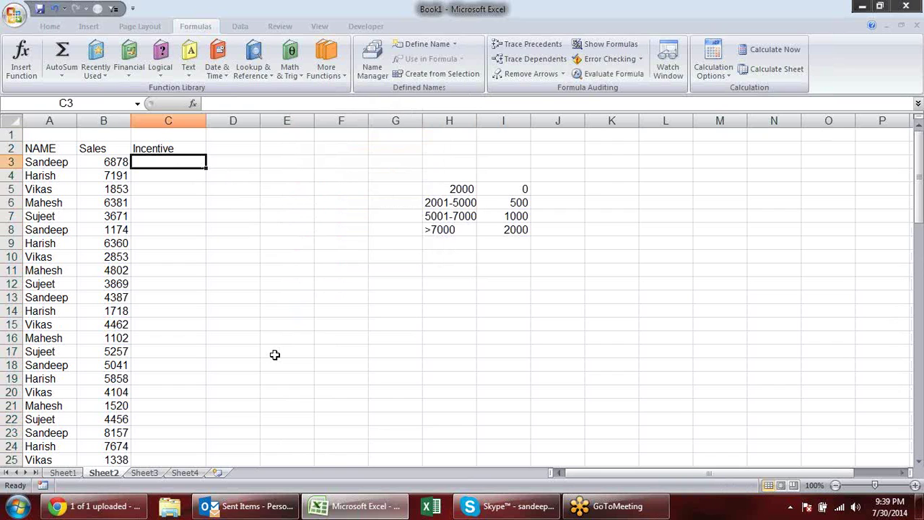
Start C3's formula as =IF(B3>2000, referencing the sales value in B3.
type("=")
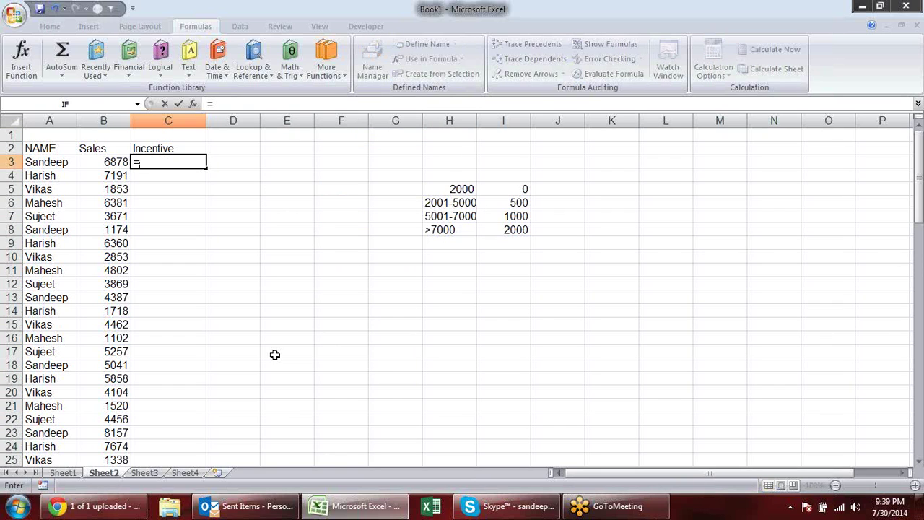
type("IF(")
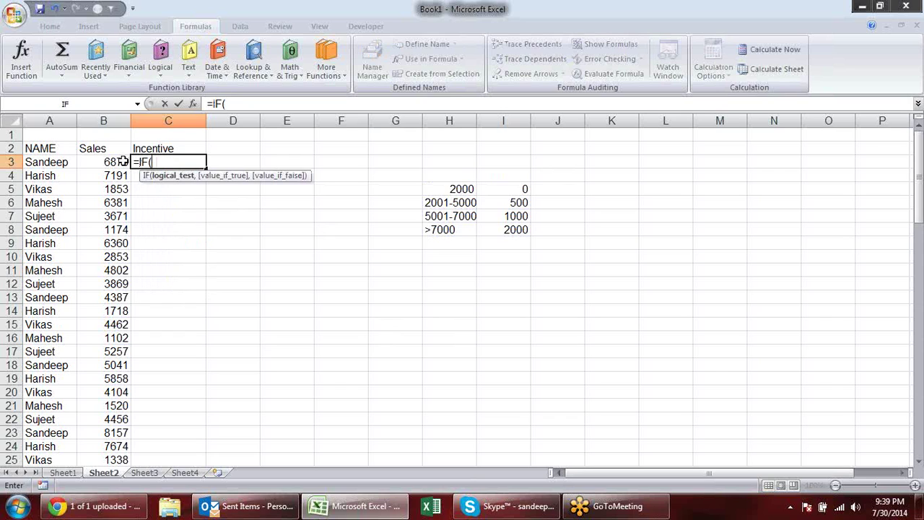
key("BackSpace")
key("BackSpace")
key("BackSpace")
key("BackSpace")
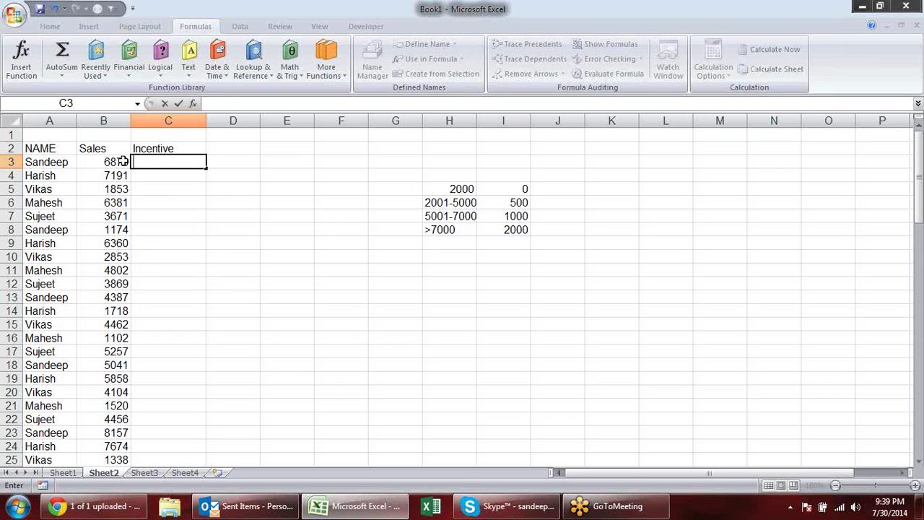
type("=IF(")
left_click(114, 161)
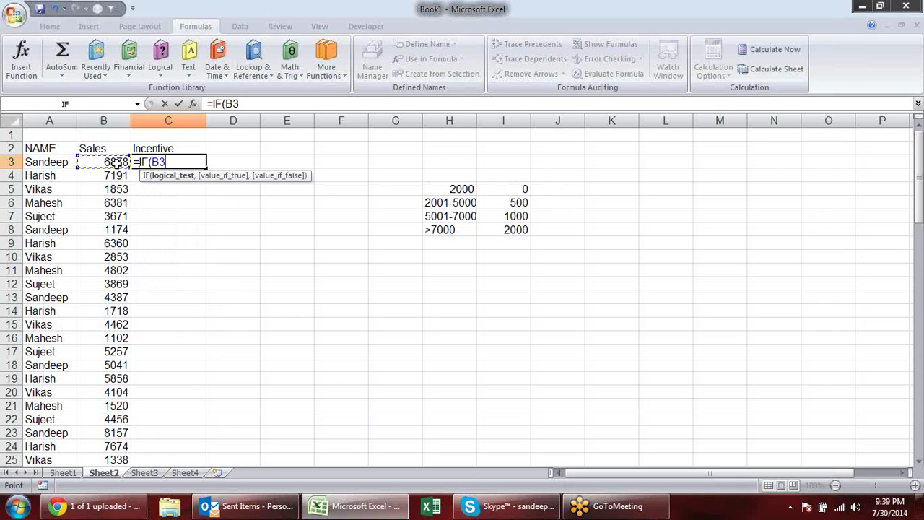
type(">")
type("2000")
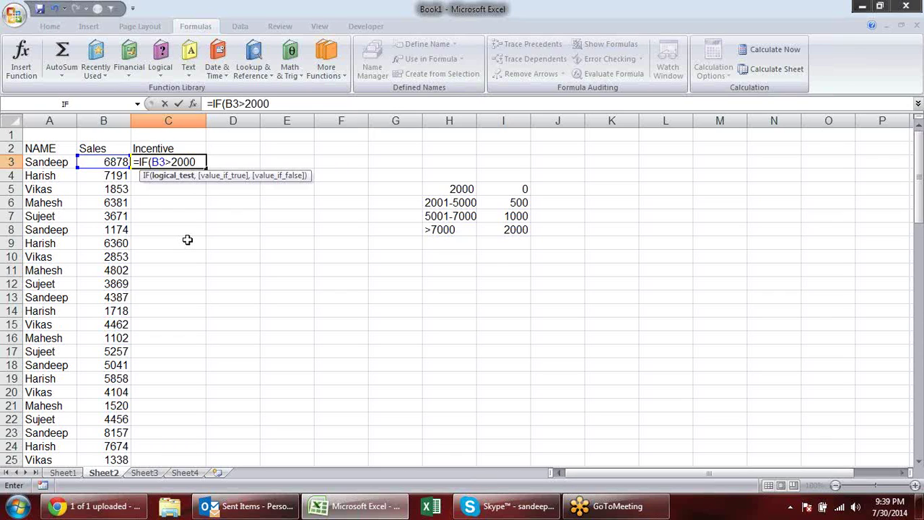
Wrap the test in AND with B3<5001, returning 500 or else 0.
key("F2")
key("Left")
key("Left")
key("Left")
key("Left")
key("Left")
key("Left")
type("and")
key("Tab")
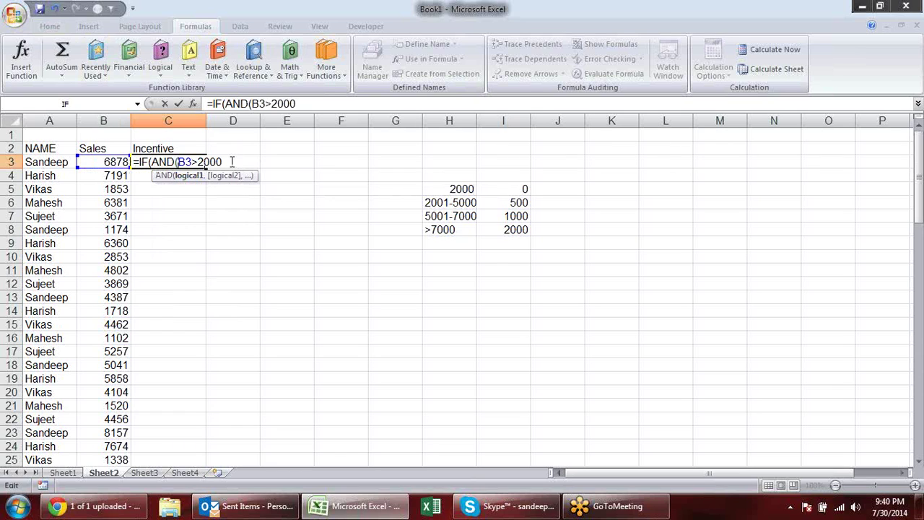
type(",")
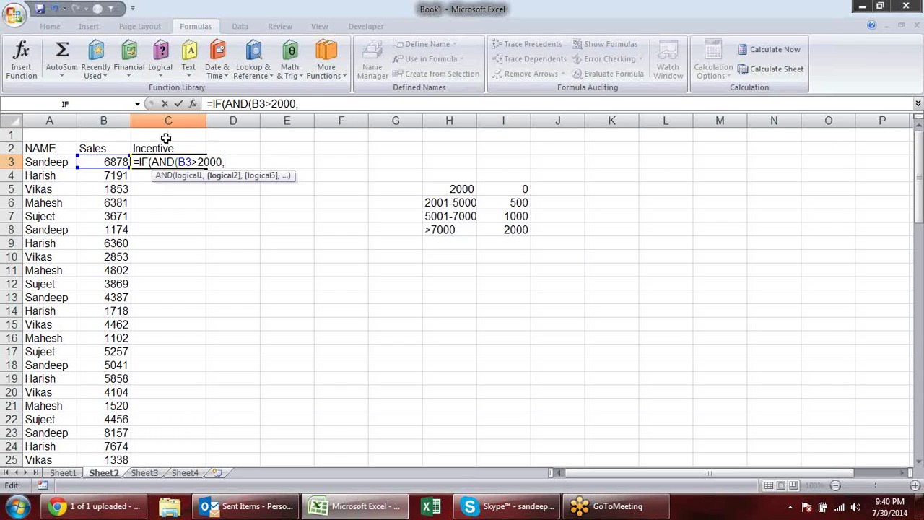
left_click(119, 162)
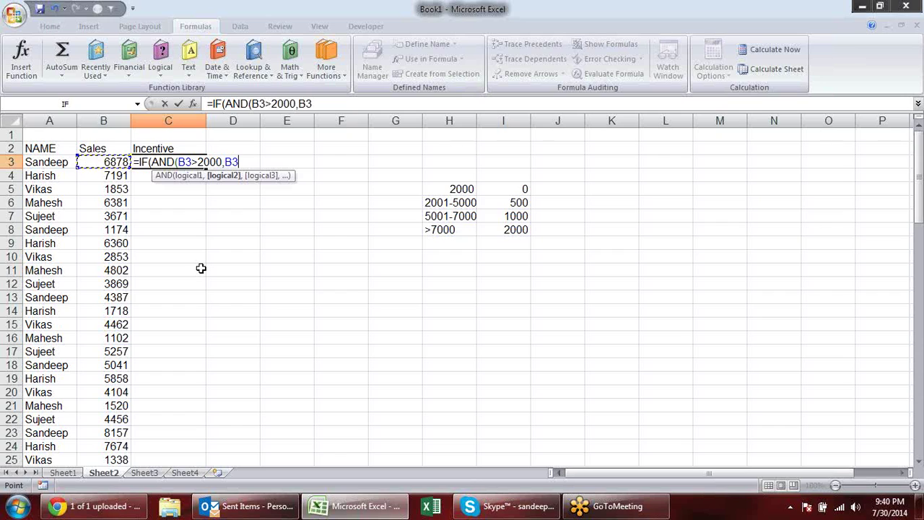
type("<5001")
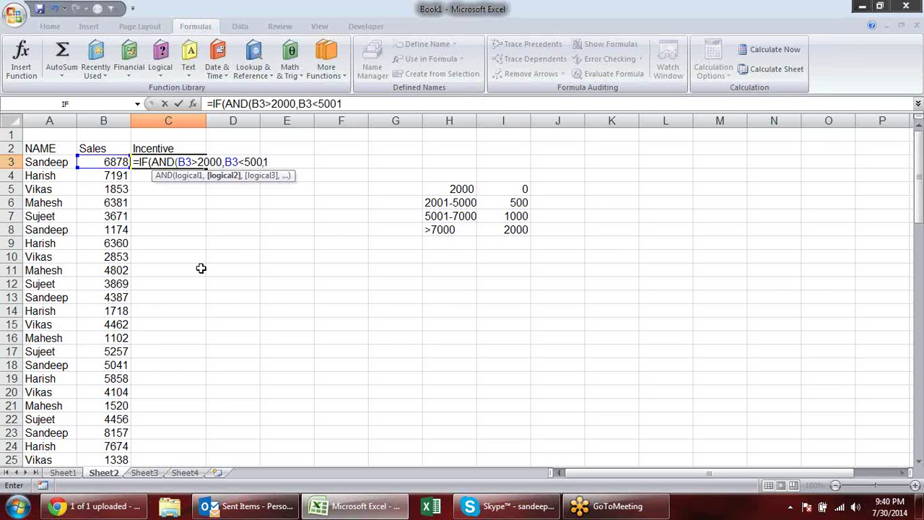
type(")")
type(",")
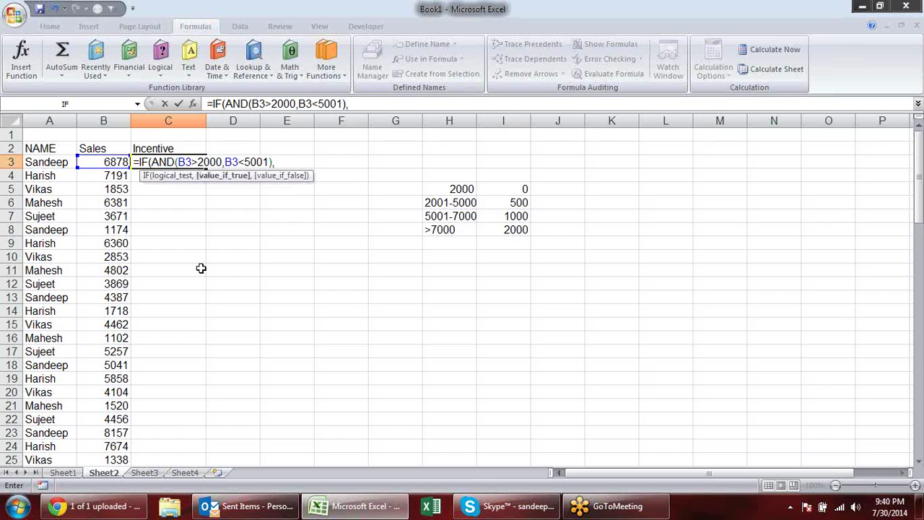
key("BackSpace")
type(";500")
type(",")
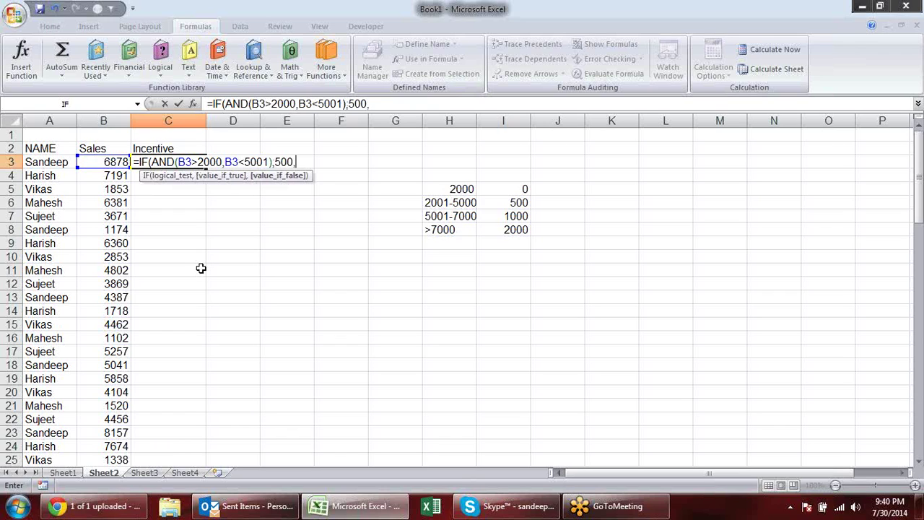
type("0)")
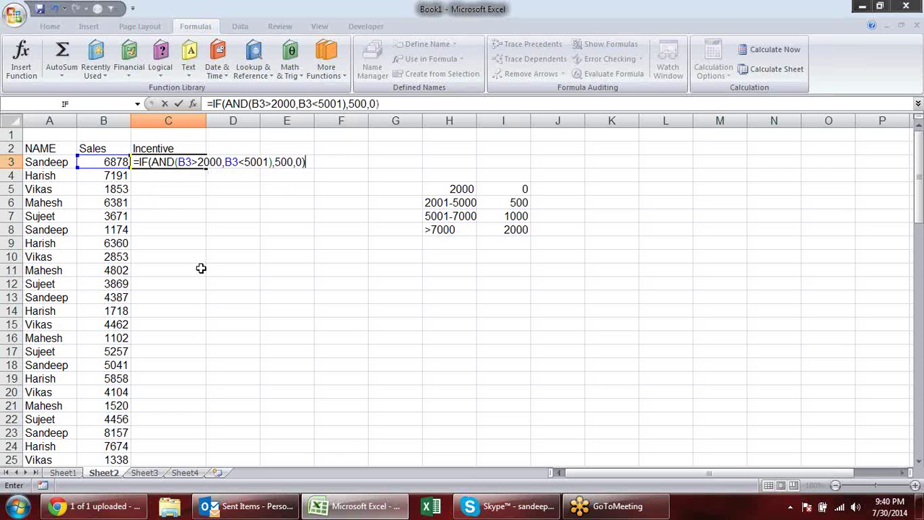
key("Return")
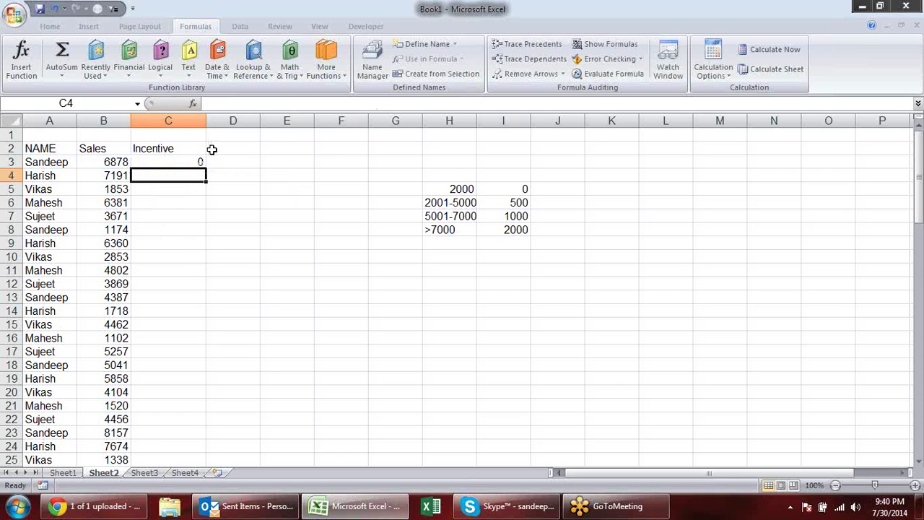
In D3, enter the conditions B3>5000 and B3<7001 inside an IF.
left_click(238, 165)
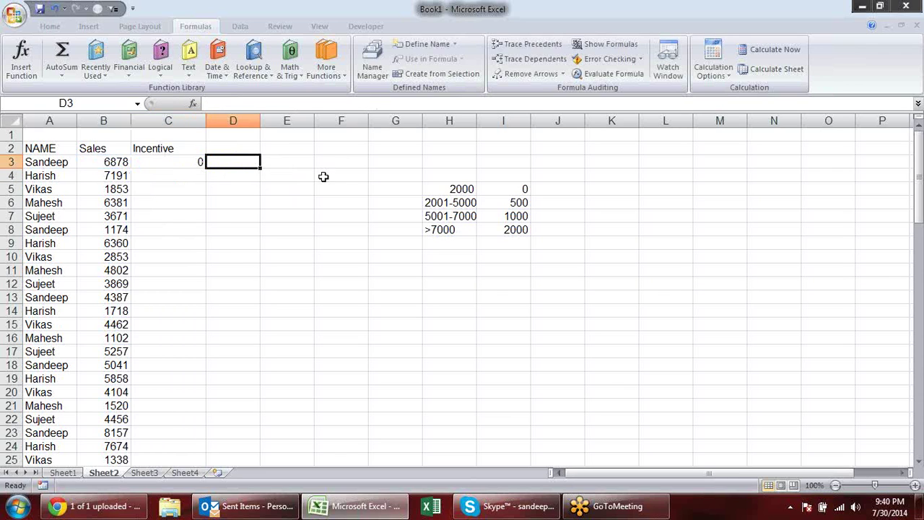
type("=")
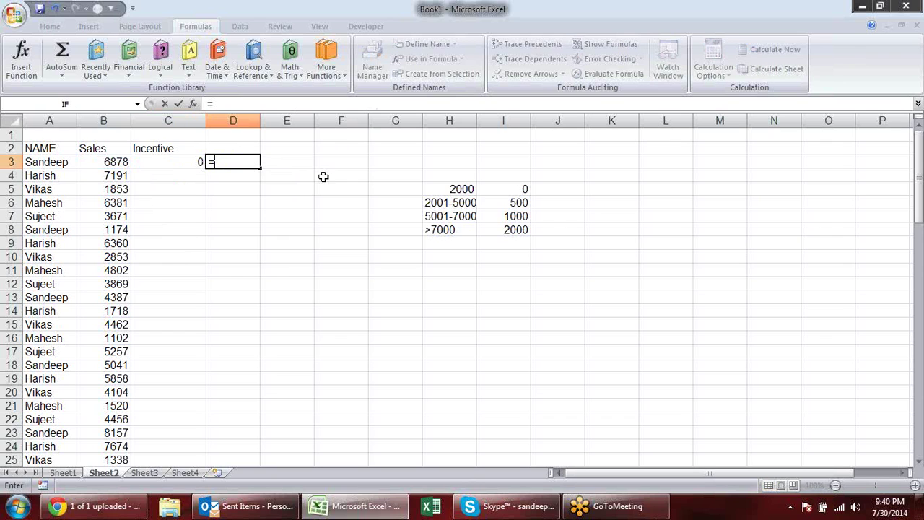
type("IF(")
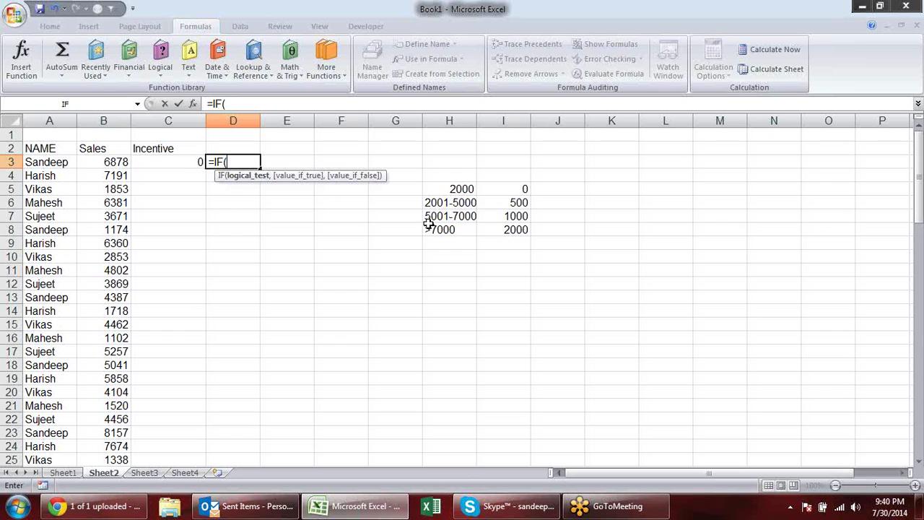
left_click(108, 161)
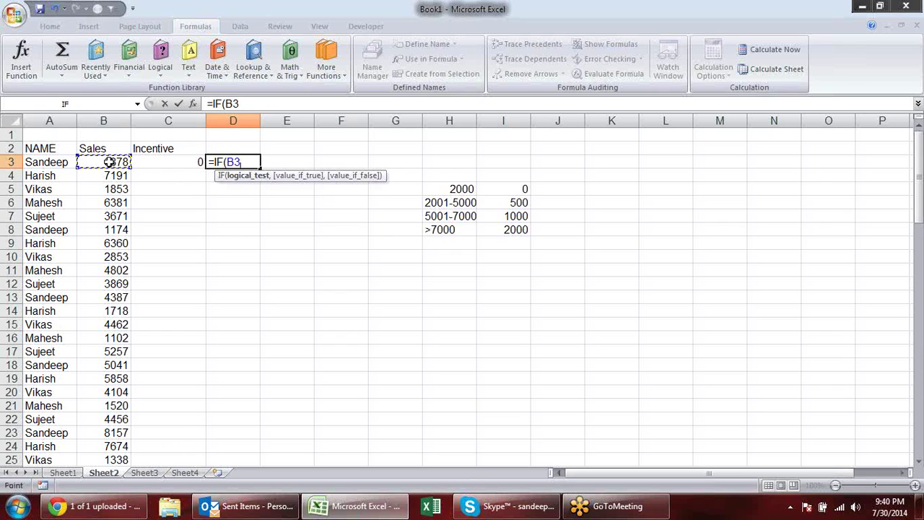
type(">")
type("5")
type("0")
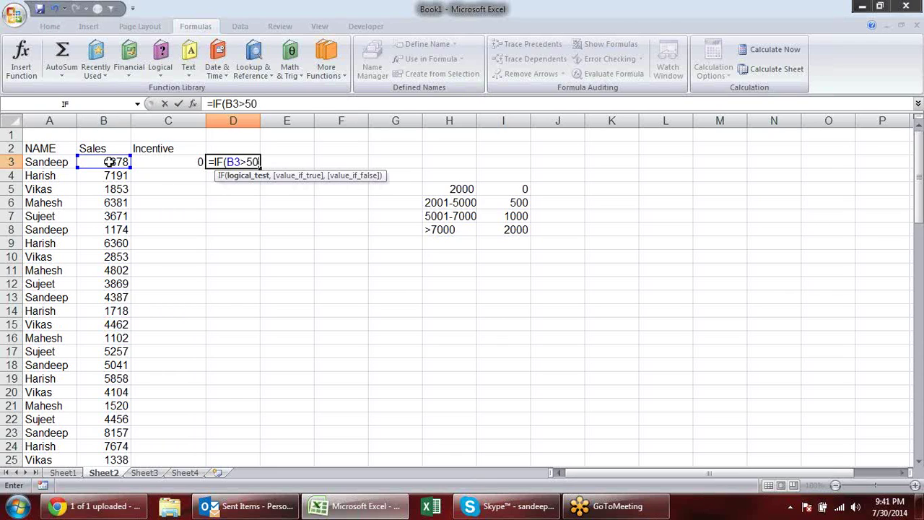
type("00")
type(",")
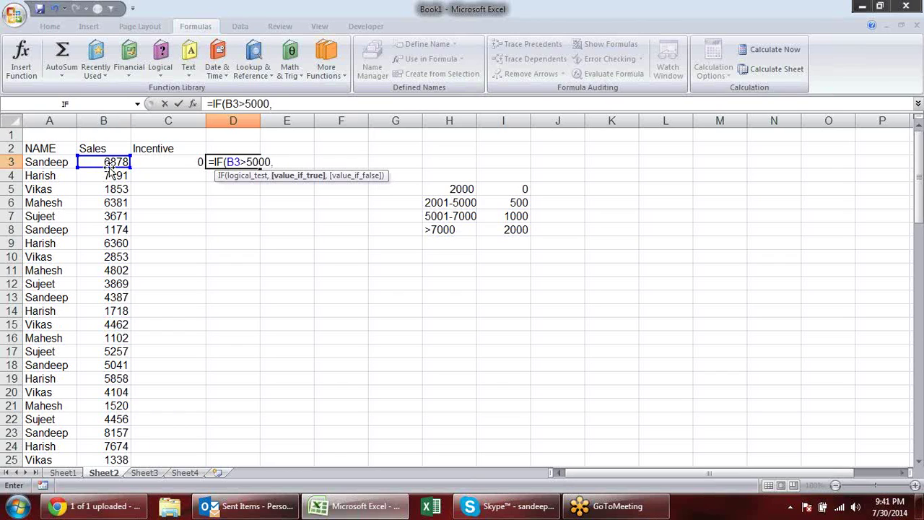
left_click(108, 162)
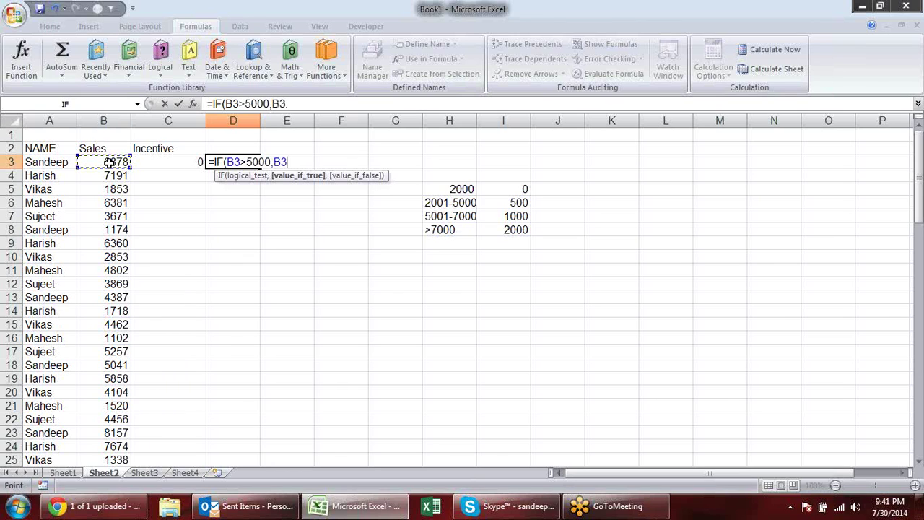
type("<700")
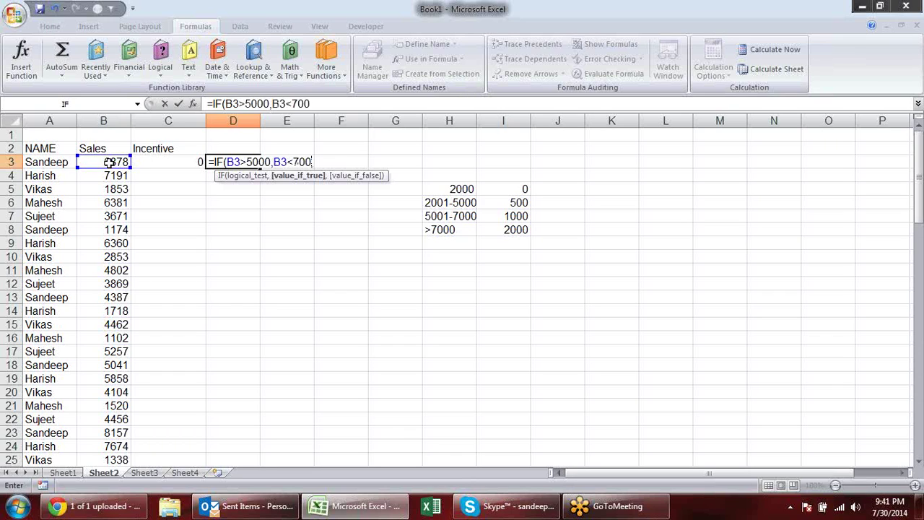
type("1")
type(")")
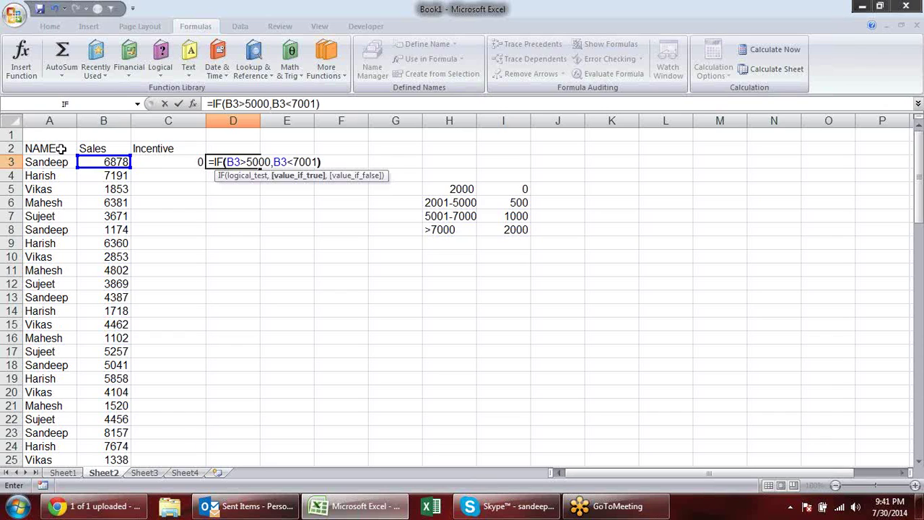
Wrap D3's conditions in AND and set the results to 1000 and 2000.
left_click(272, 163)
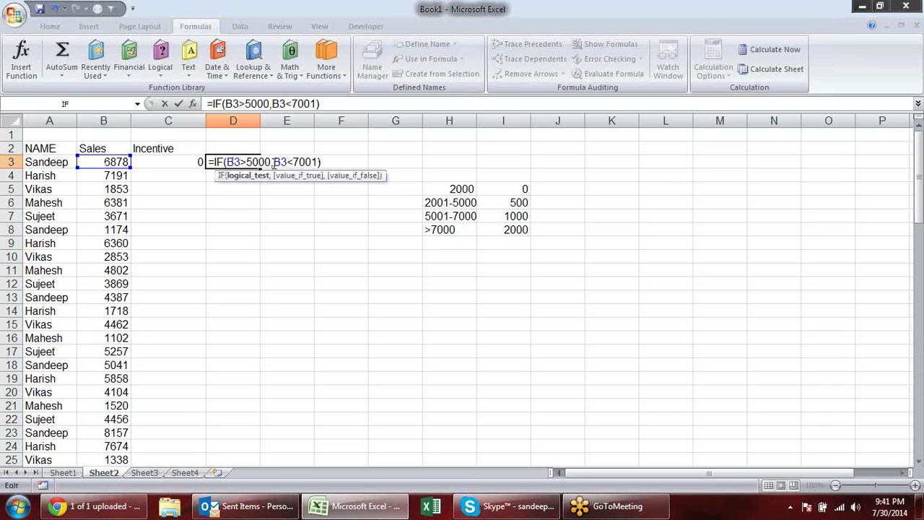
type("AND(")
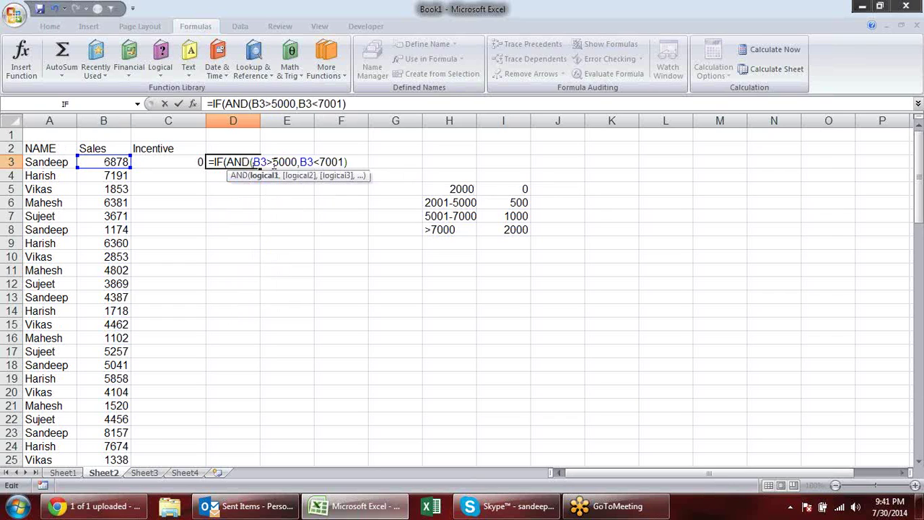
left_click(346, 163)
type("),")
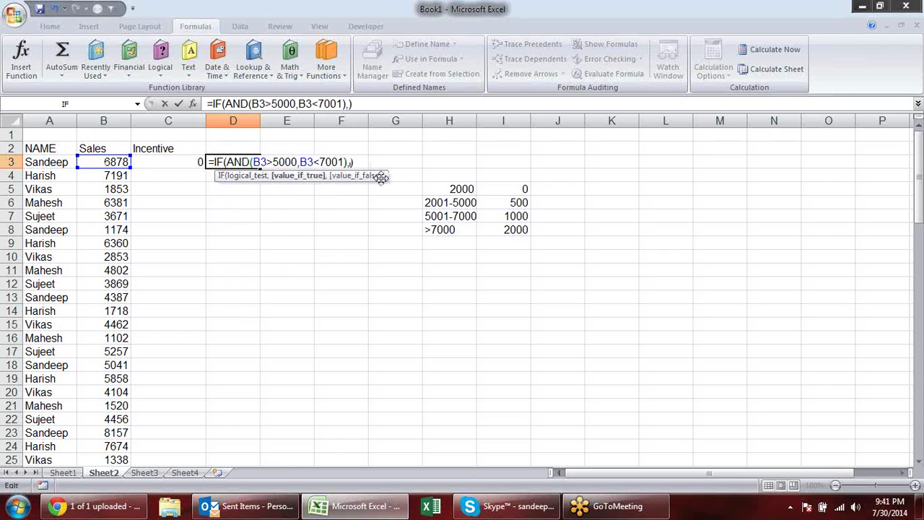
type("1000,0")
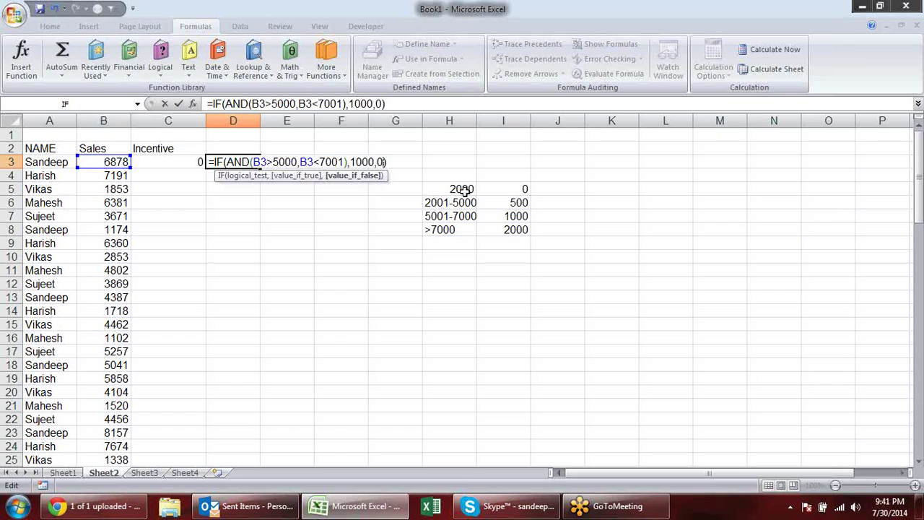
key("BackSpace")
type("2000")
key("Return")
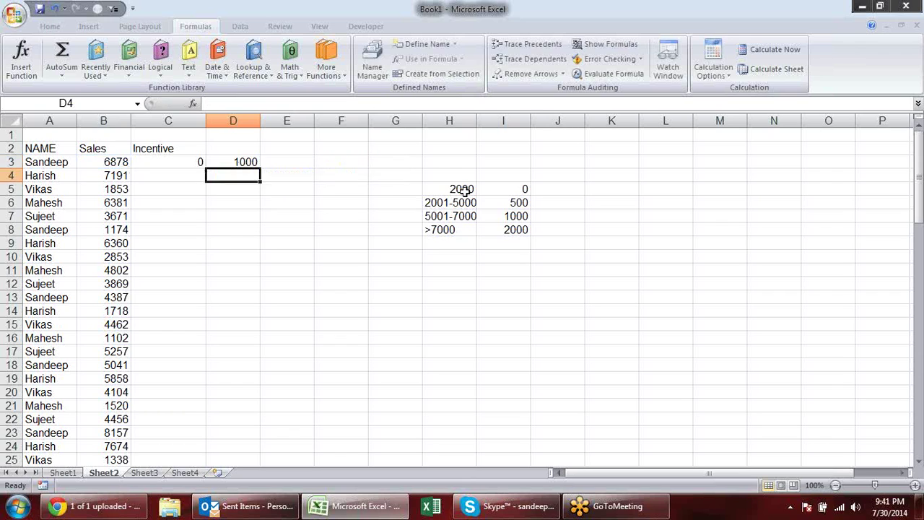
Replace the final 0 in C3's formula with D3's IF(AND(B3>5000,B3<7001),1000,2000) check.
left_click(168, 164)
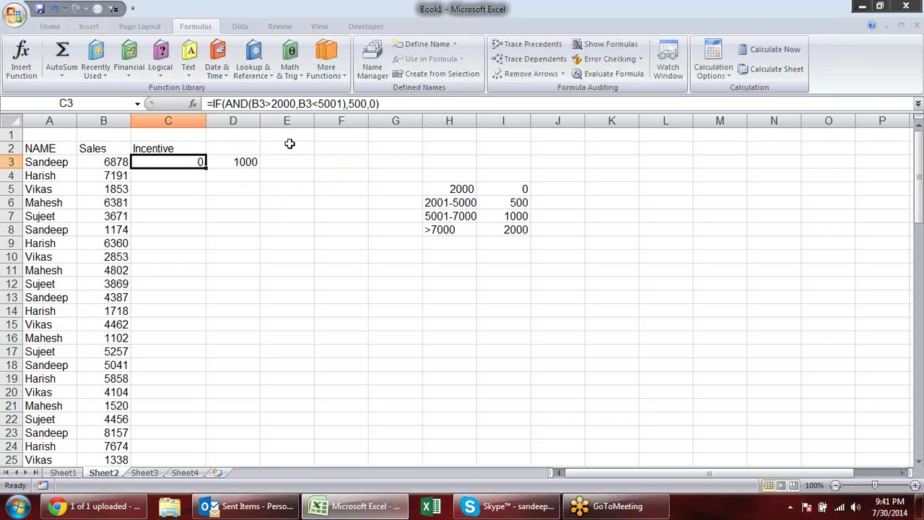
left_click(375, 104)
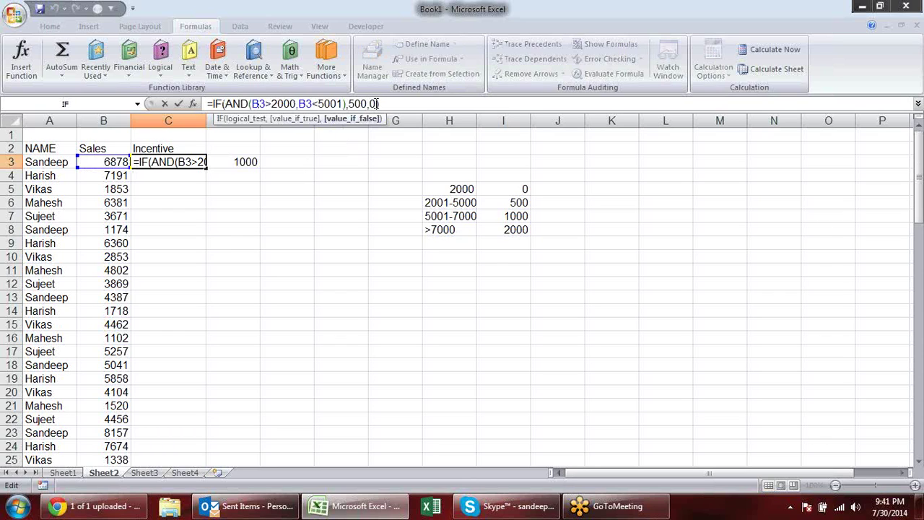
left_click(253, 162)
left_click_drag(403, 103, 209, 104)
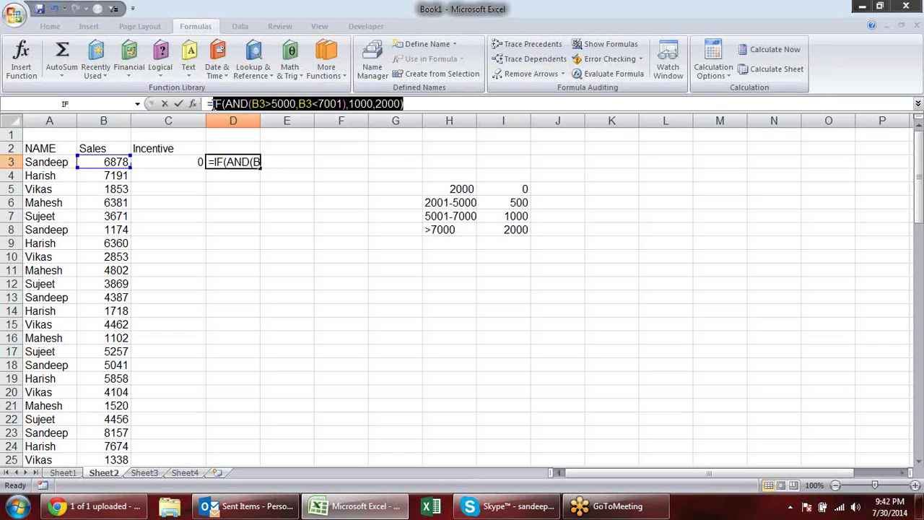
key("Escape")
left_click(194, 162)
double_click(195, 161)
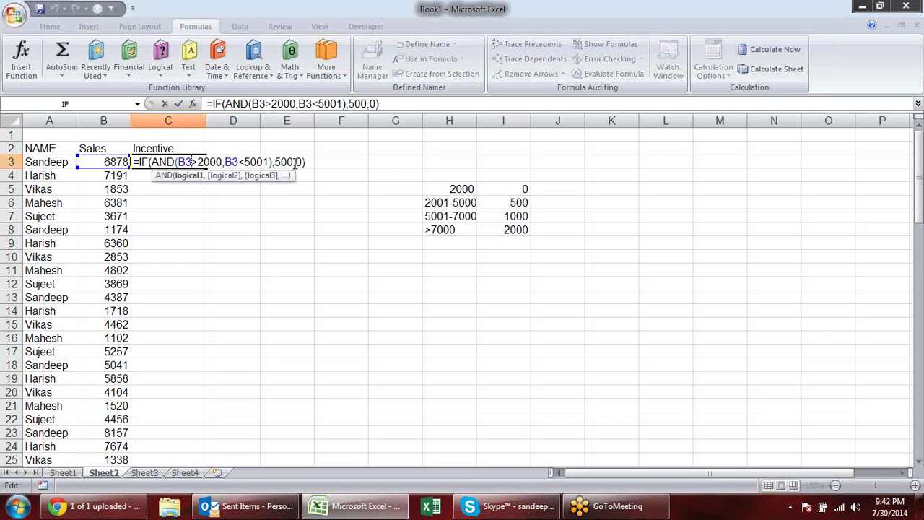
left_click_drag(295, 162, 304, 161)
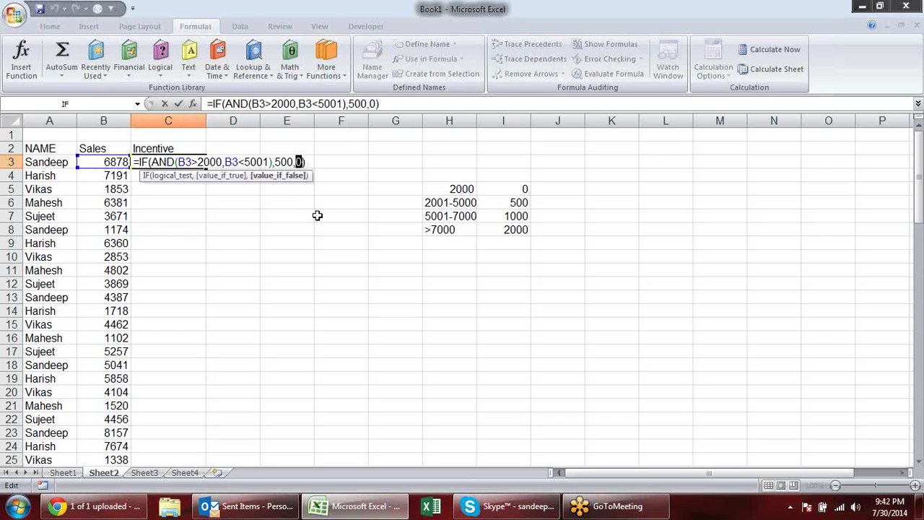
key("ctrl+v")
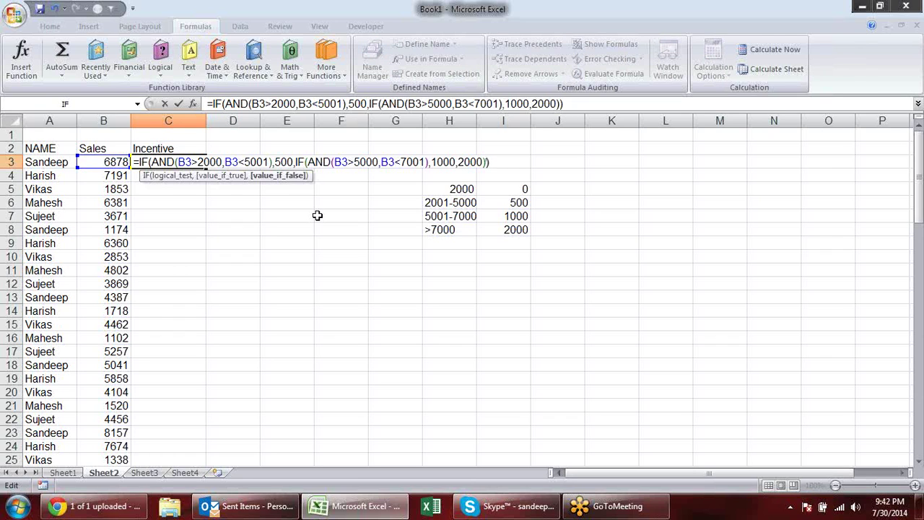
key("Return")
left_click(198, 163)
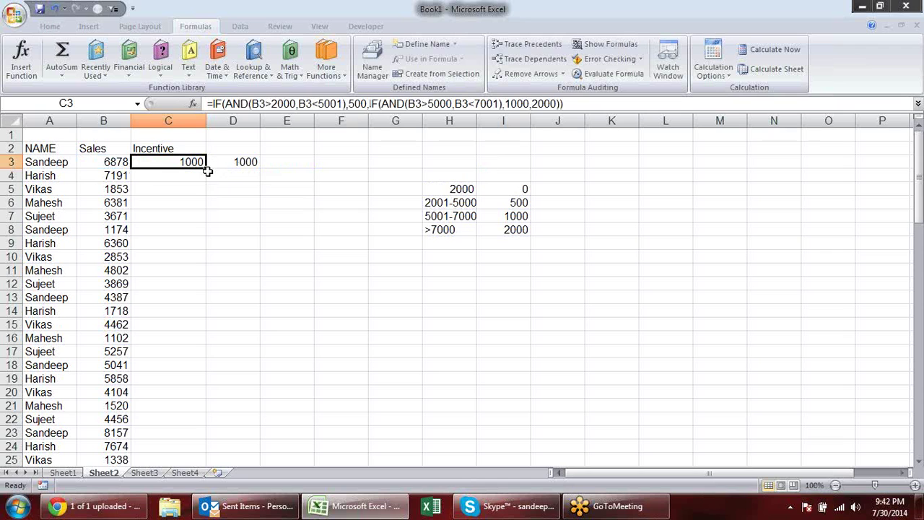
Autofill C3's nested incentive formula down column C and scroll to verify the results.
double_click(205, 169)
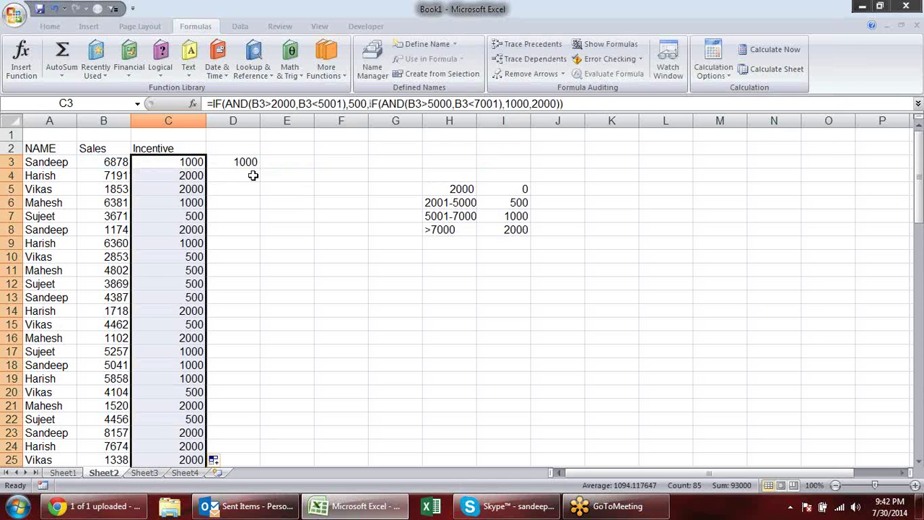
scroll(237, 258, "down", 5)
scroll(226, 258, "down", 5)
scroll(227, 263, "down", 2)
scroll(228, 272, "down", 7)
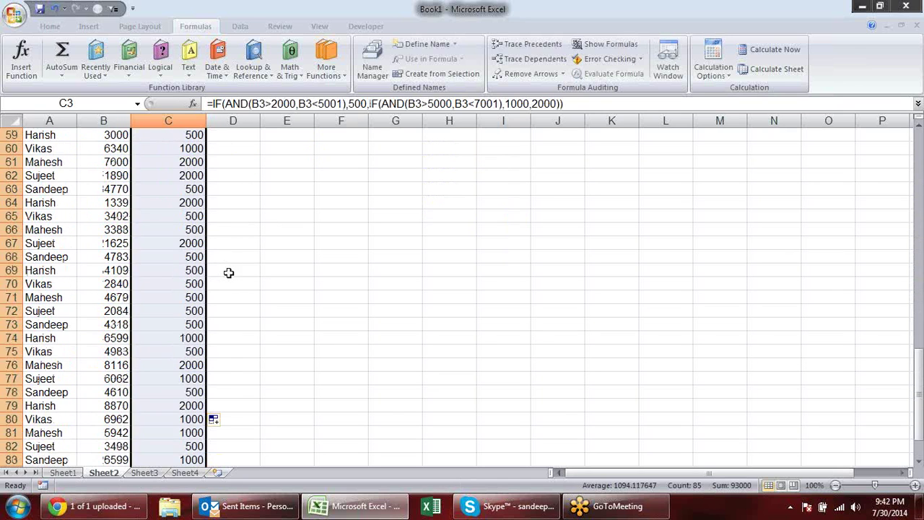
scroll(229, 274, "down", 5)
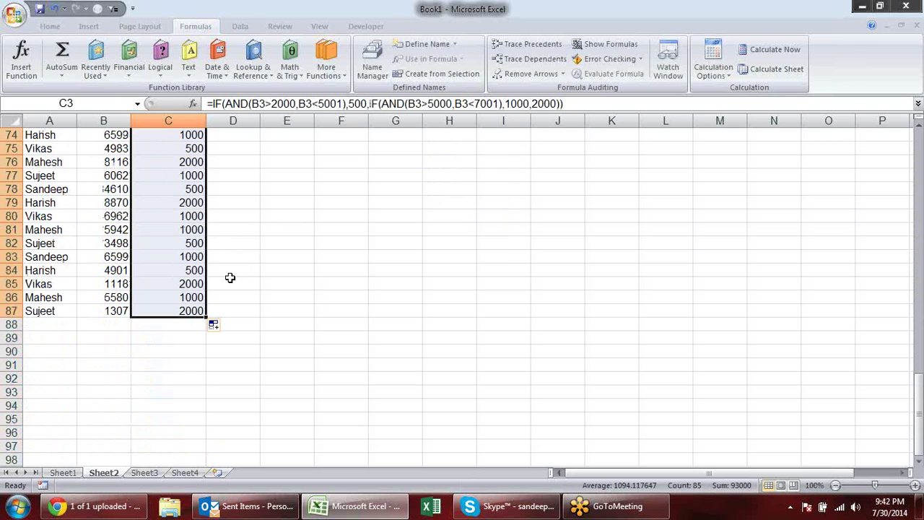
scroll(230, 278, "up", 5)
scroll(230, 278, "up", 6)
scroll(230, 278, "up", 8)
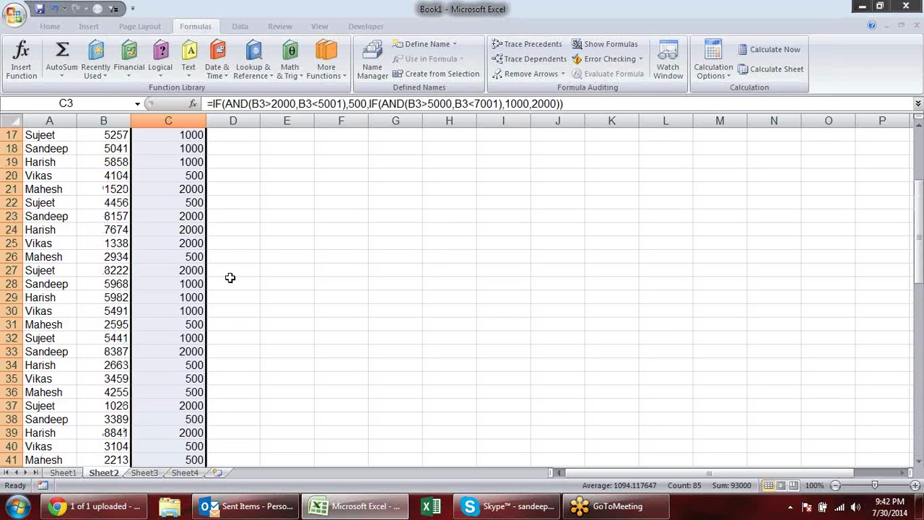
scroll(230, 278, "up", 5)
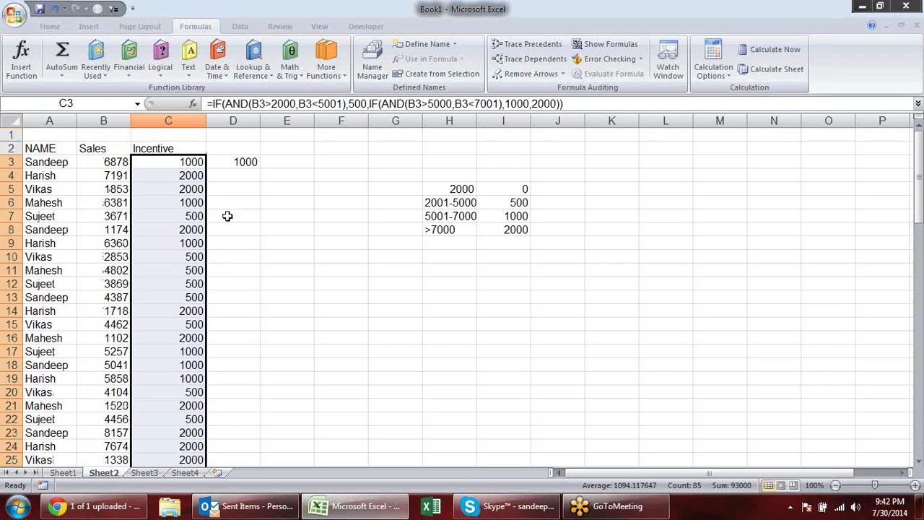
Inspect the formulas in C5, C3 and the test formula in D3.
left_click(202, 190)
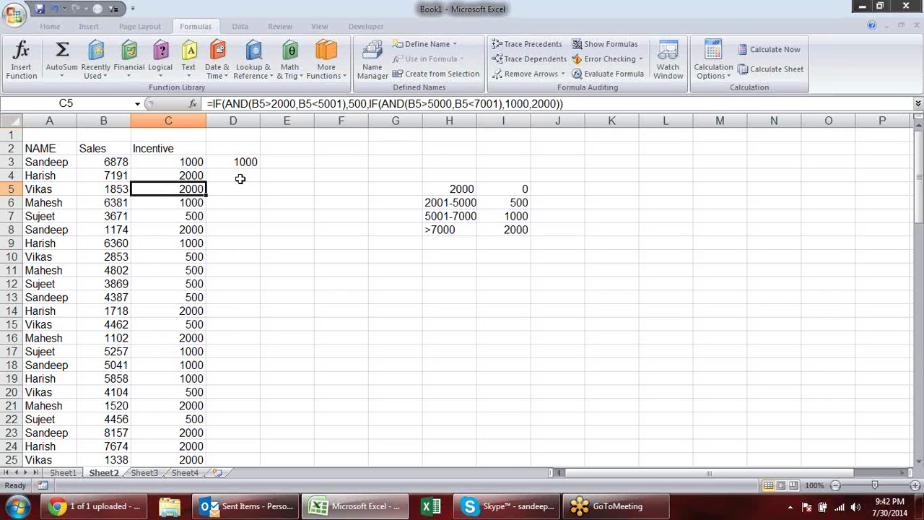
left_click(195, 162)
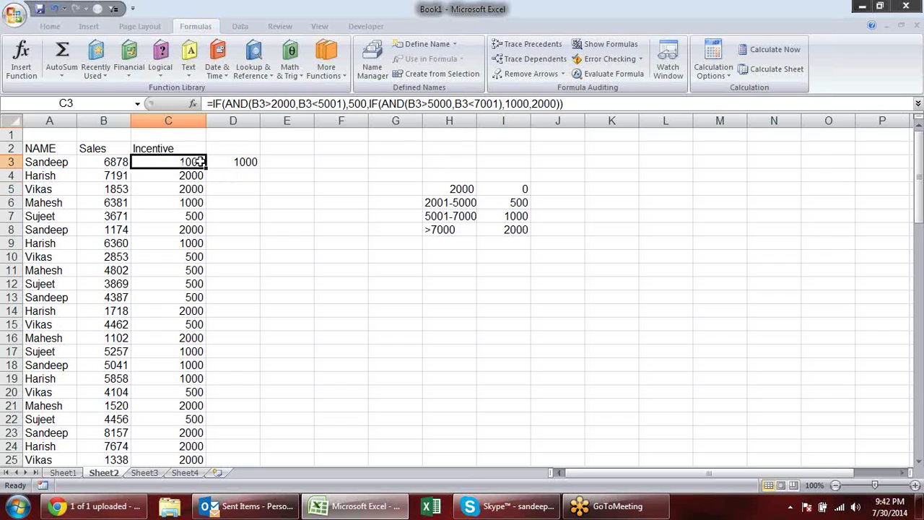
left_click(545, 106)
key("Escape")
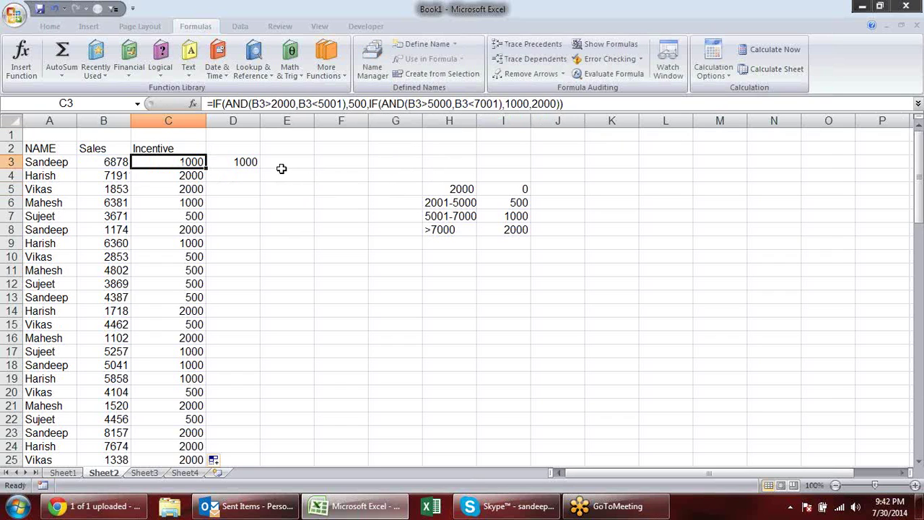
left_click(247, 161)
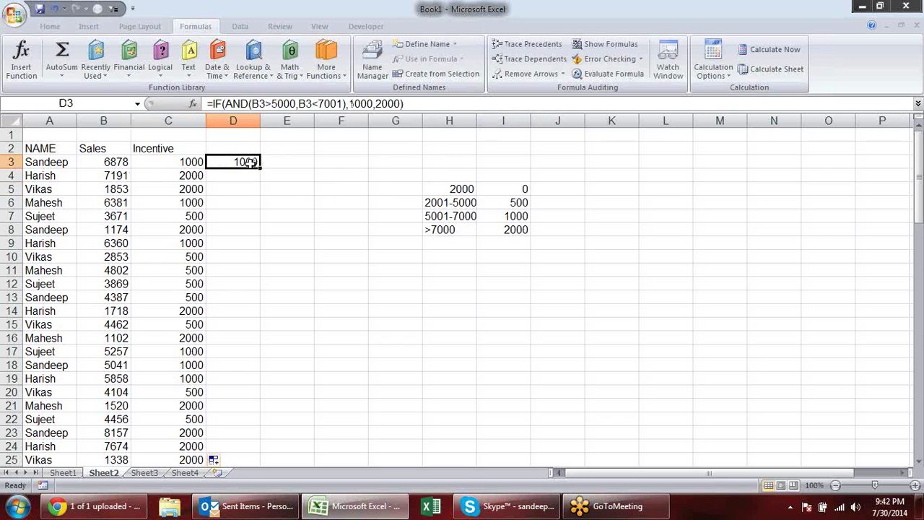
Build the test formula =IF(B3<2001,0,2000) in E3.
left_click(276, 165)
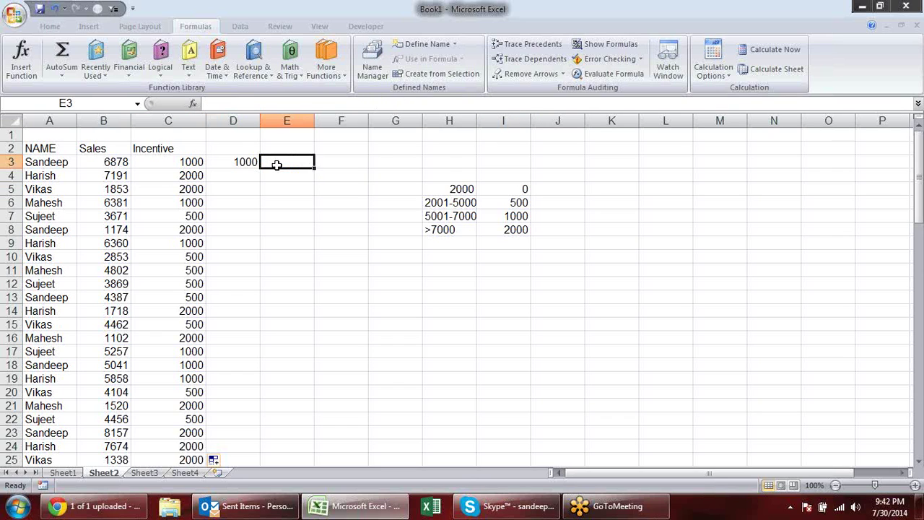
type("=if")
key("Tab")
left_click(114, 163)
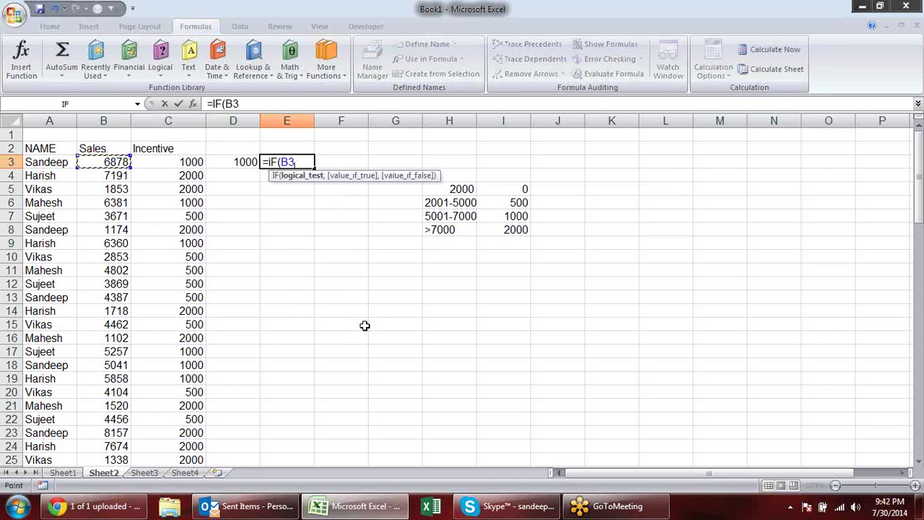
type("<2")
type("001,")
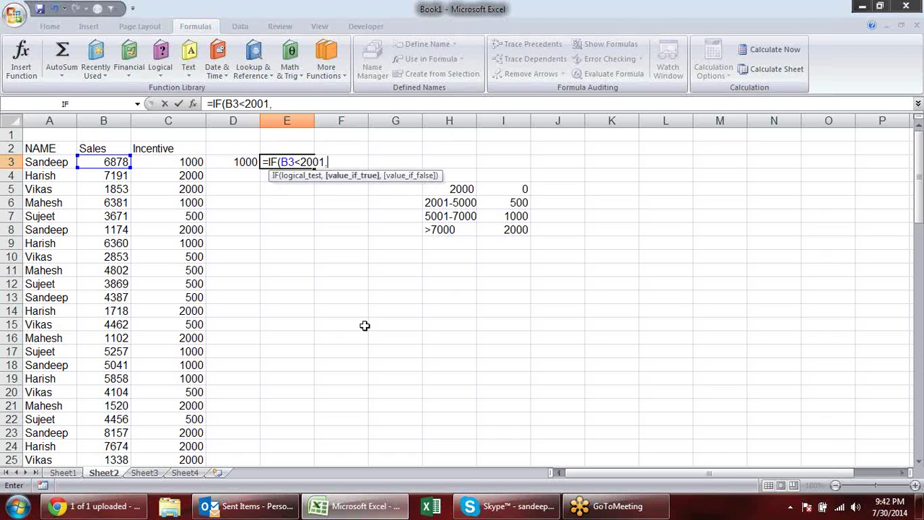
type("0")
type(",")
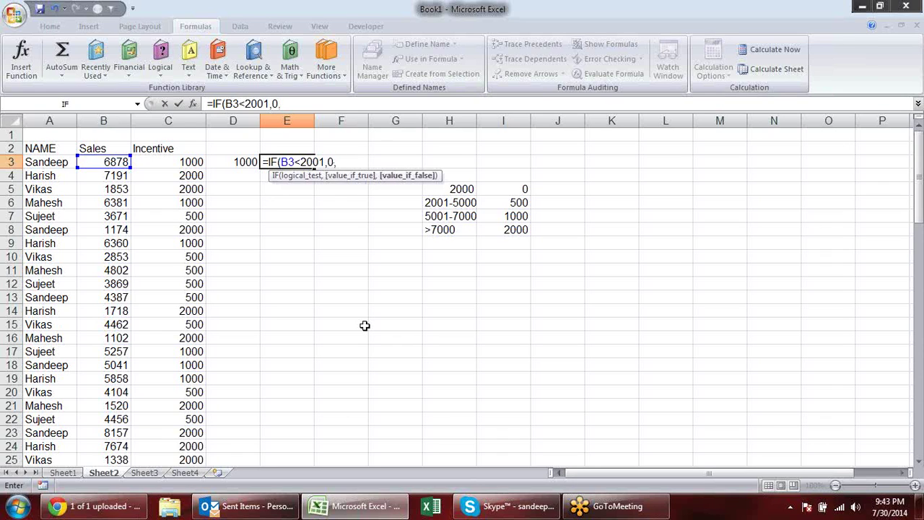
type("2000")
type(")")
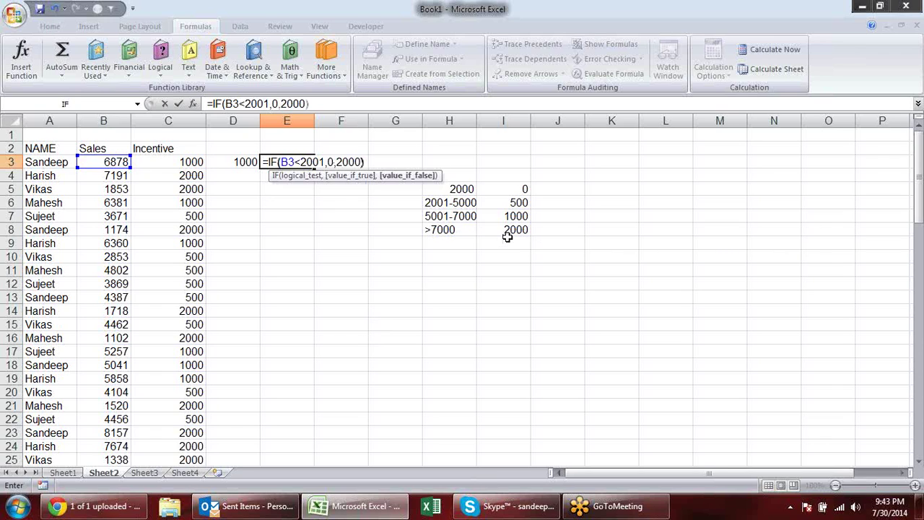
key("Return")
Replace the final 2000 in C3 with E3's IF test and refill column C.
key("Up")
left_click_drag(337, 107, 213, 103)
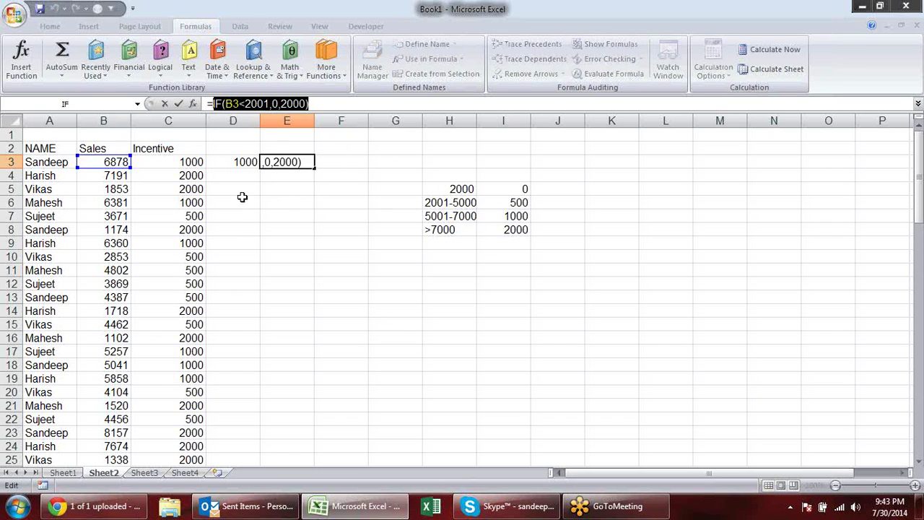
key("Escape")
left_click(199, 160)
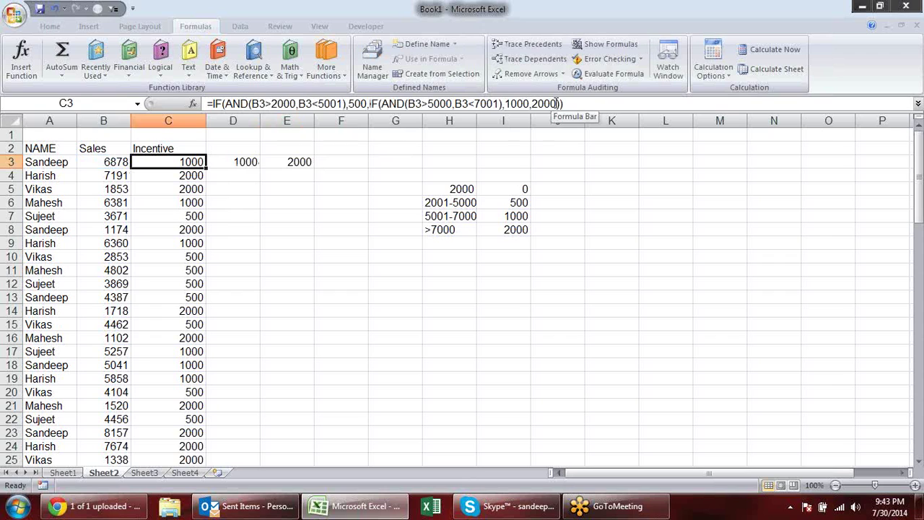
left_click_drag(557, 103, 532, 103)
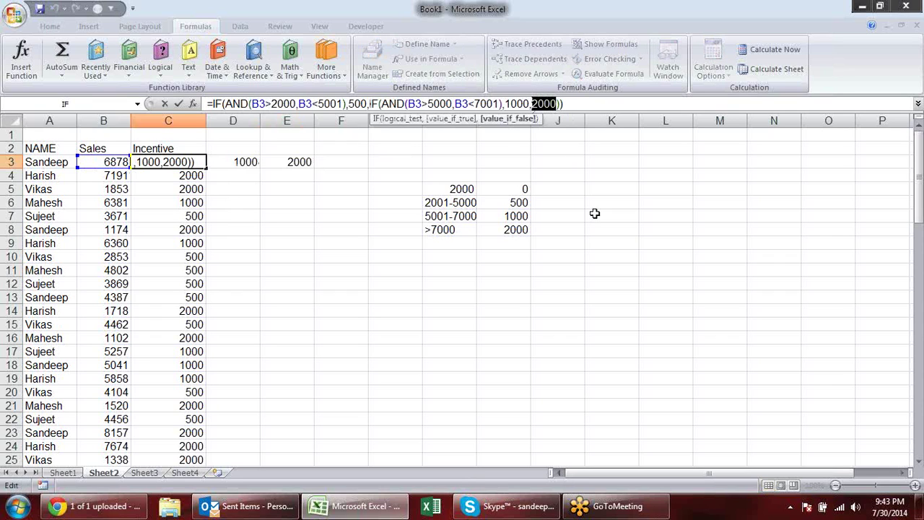
key("ctrl+v")
key("Return")
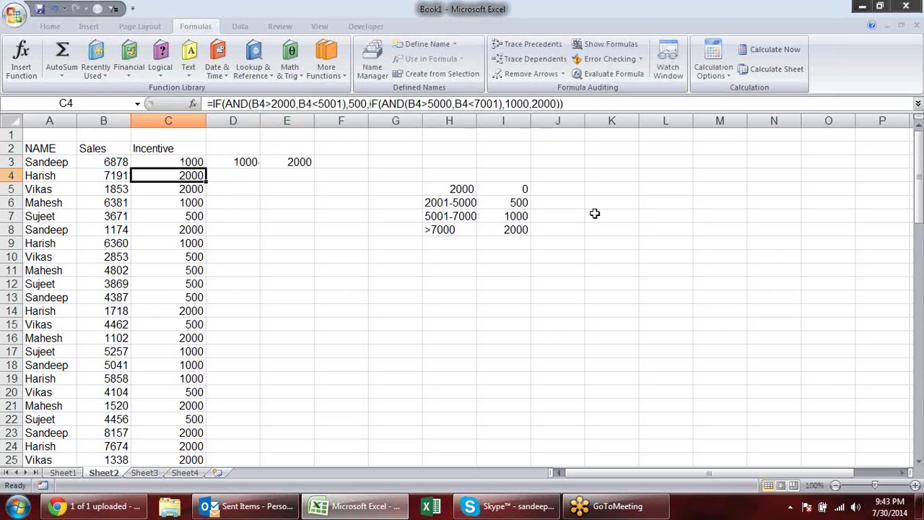
left_click(207, 164)
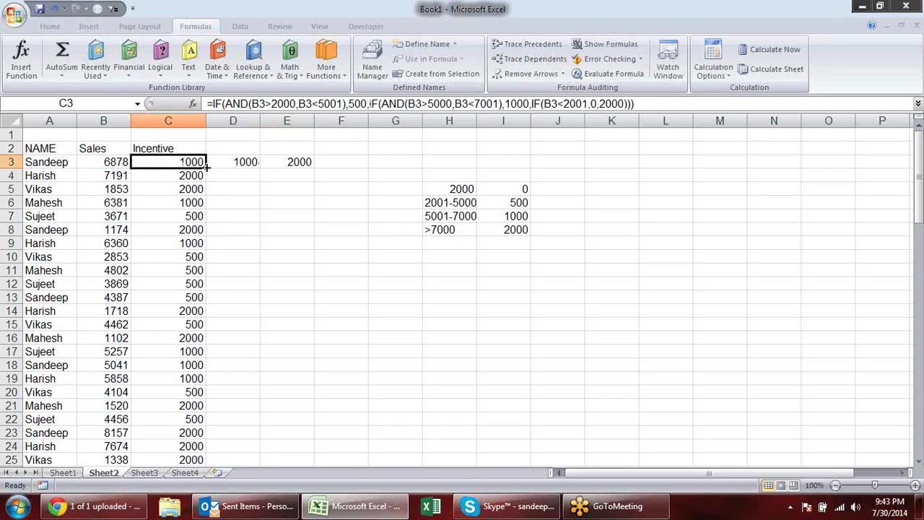
double_click(207, 167)
Clear the scratch values in D3:E3.
left_click(304, 187)
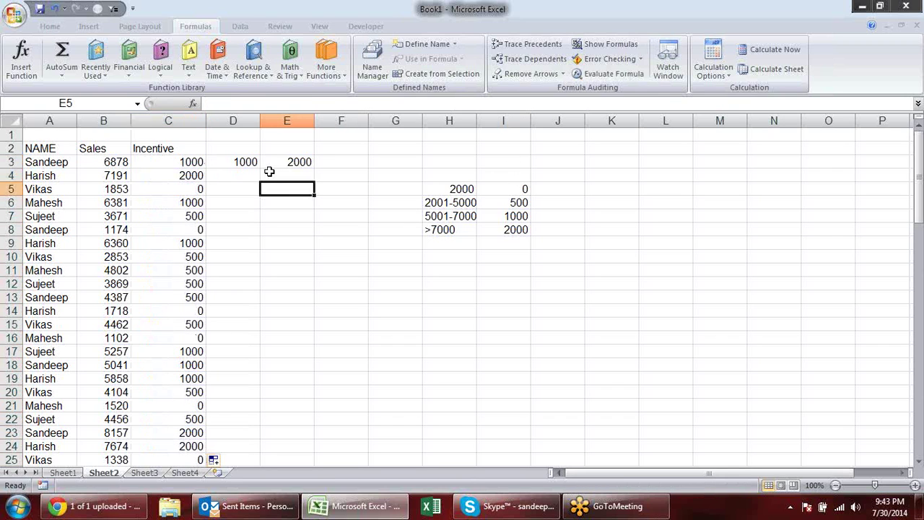
left_click_drag(243, 163, 292, 161)
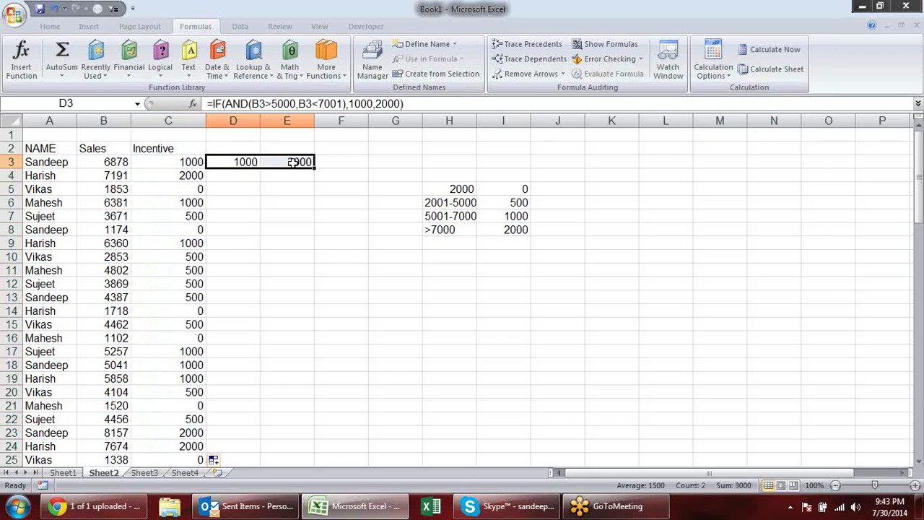
key("Delete")
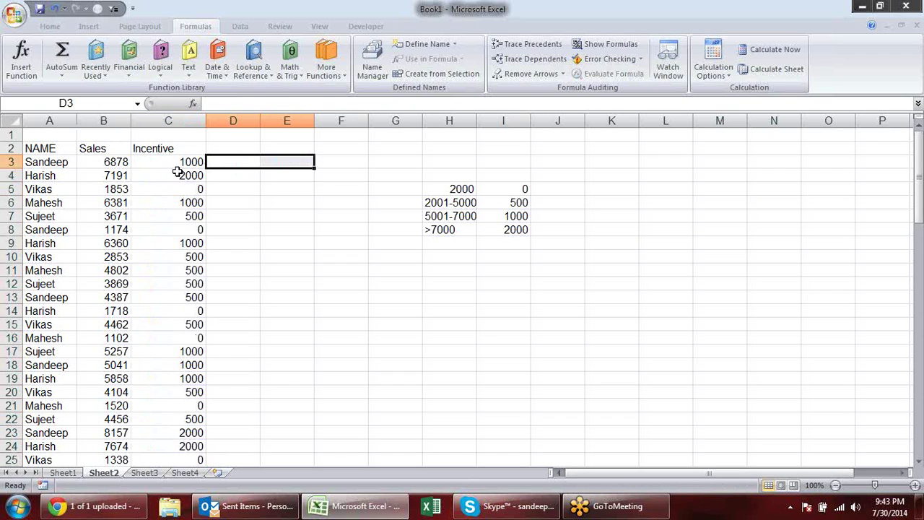
left_click(192, 162)
Inspect the incentive formulas in C3, C6, C8 and C10.
mouse_move(405, 111)
left_mouse_down()
mouse_move(412, 139)
mouse_move(411, 112)
left_mouse_up()
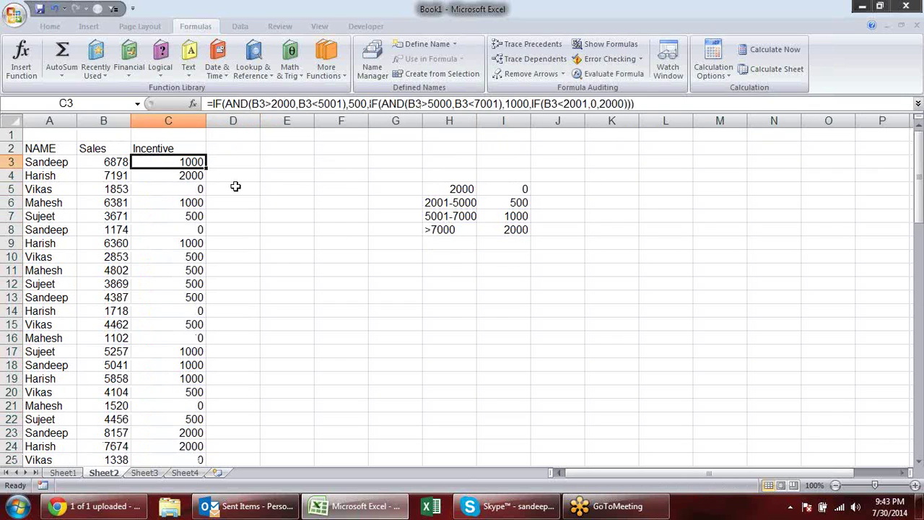
double_click(187, 159)
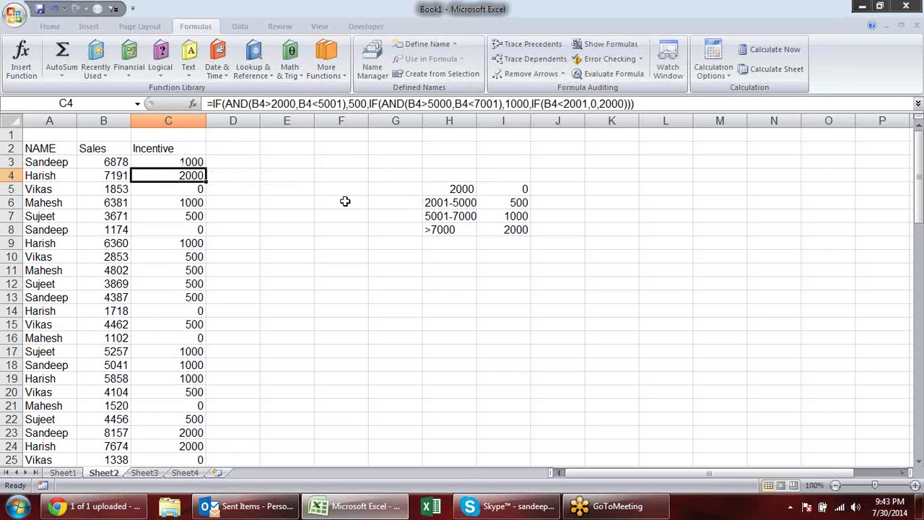
left_click(177, 203)
double_click(177, 203)
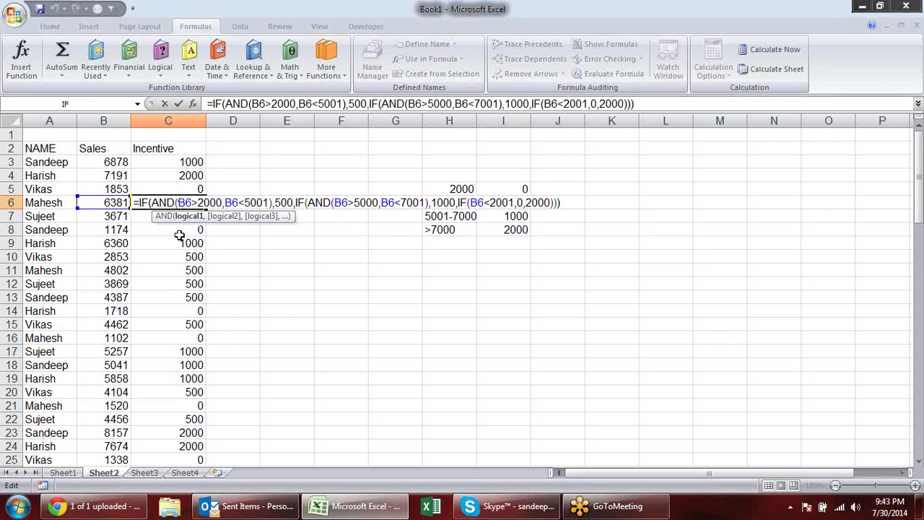
left_click(180, 230)
double_click(180, 229)
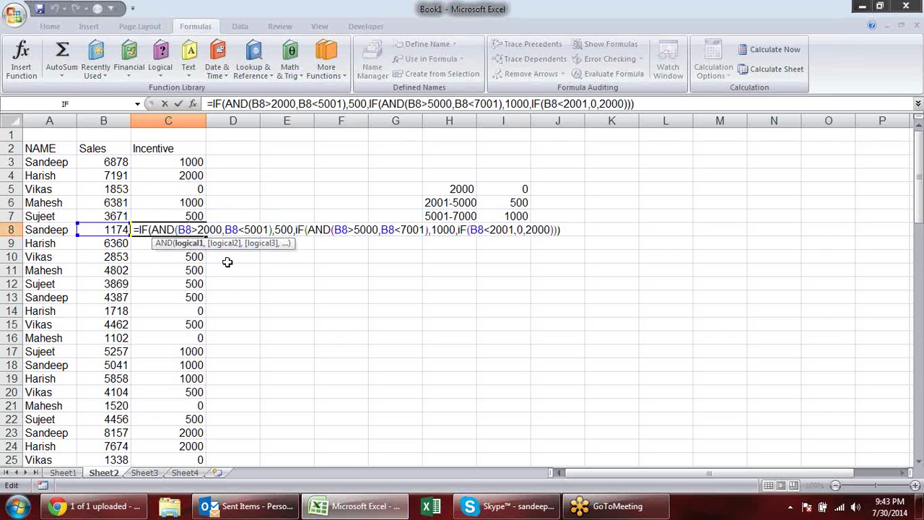
key("Escape")
left_click(187, 257)
double_click(188, 257)
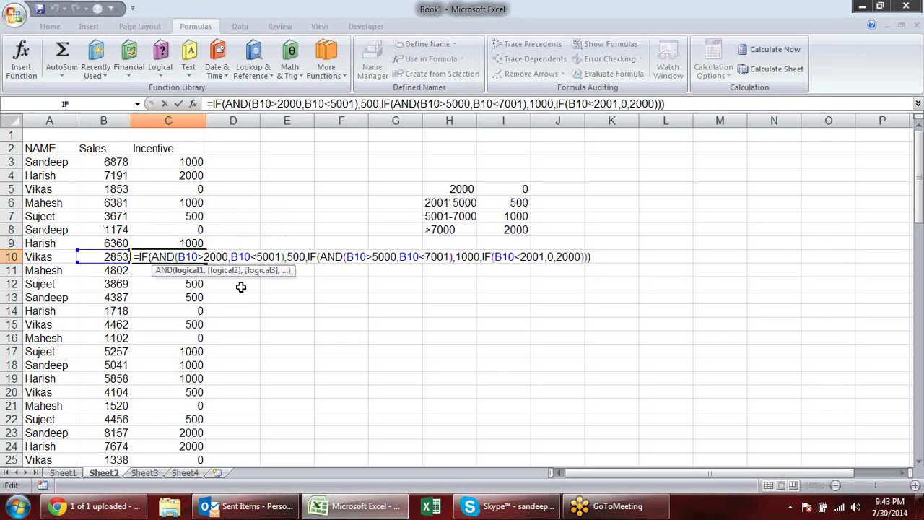
key("Escape")
Jump to the last incentive in C87, check the 1000 slab in I7, then review C3 again.
key("ctrl+Down")
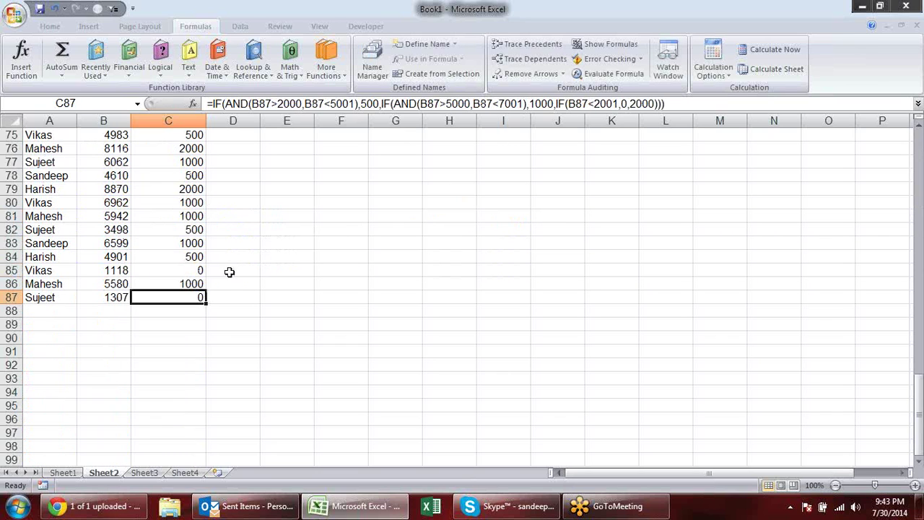
scroll(228, 290, "up", 5)
scroll(228, 290, "up", 4)
scroll(228, 291, "up", 10)
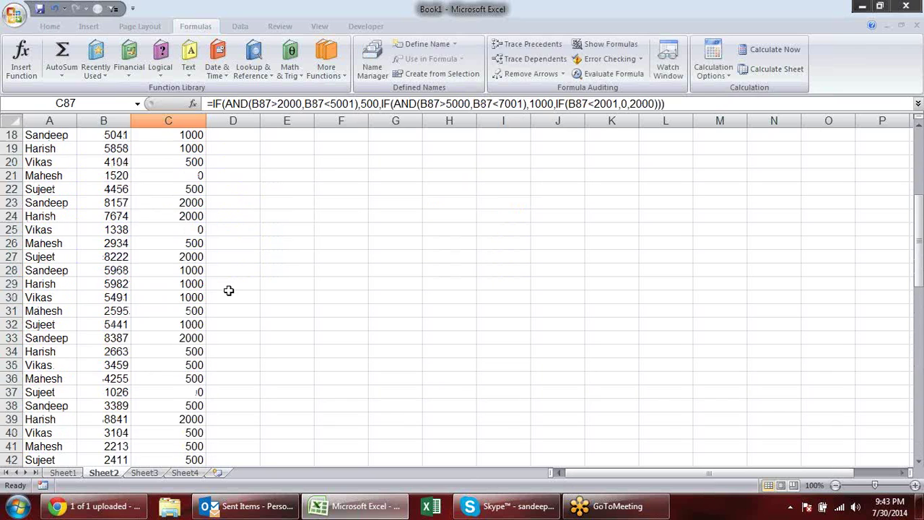
scroll(228, 290, "up", 5)
scroll(228, 291, "up", 1)
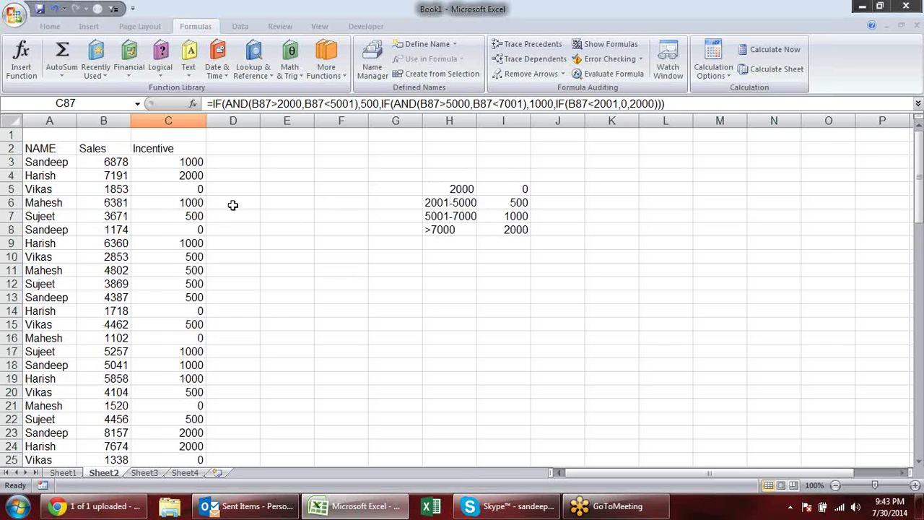
left_click(521, 215)
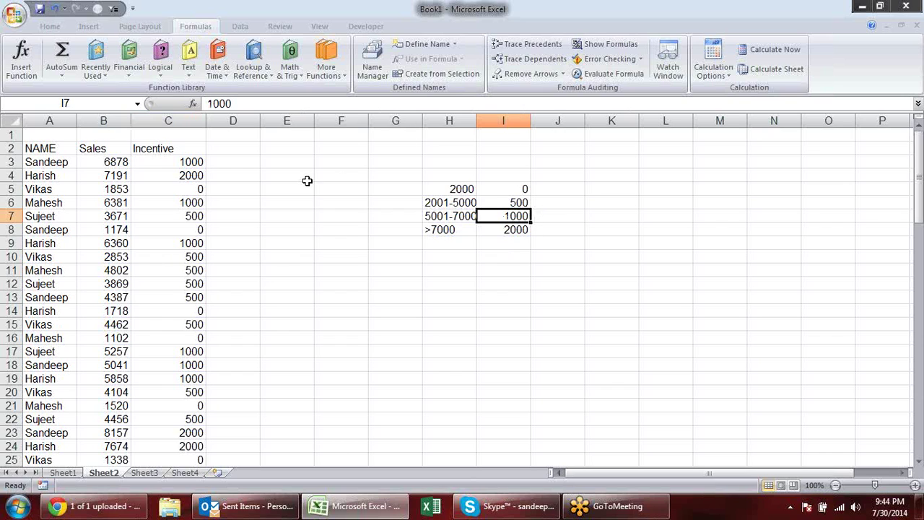
double_click(200, 162)
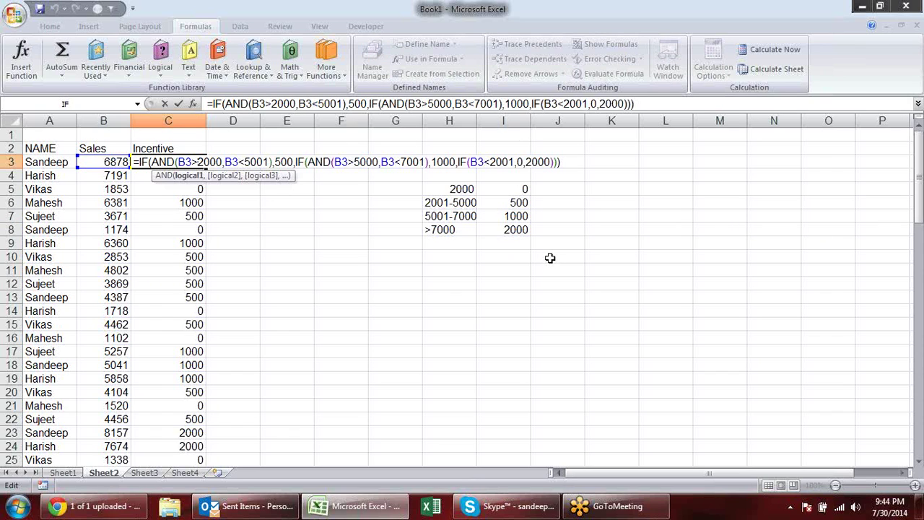
key("Return")
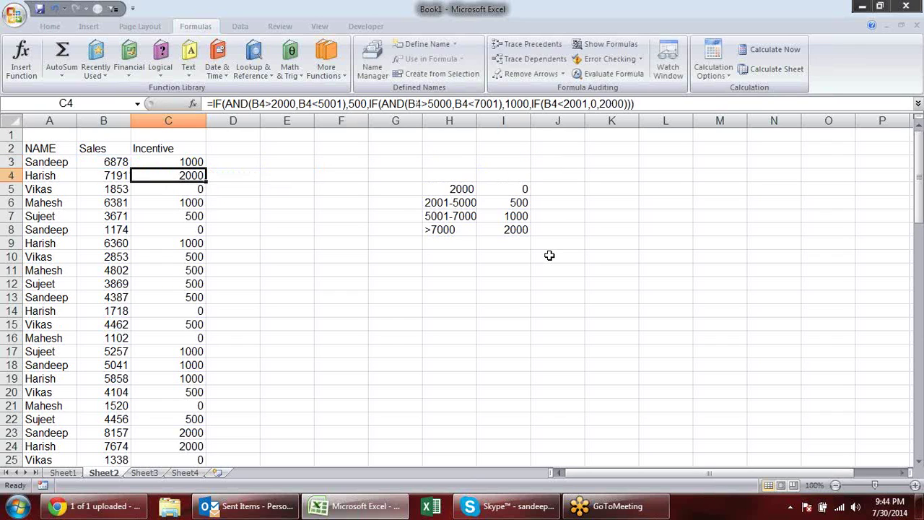
Switch to Sheet1 and bring its operator reference table into view.
left_click(63, 473)
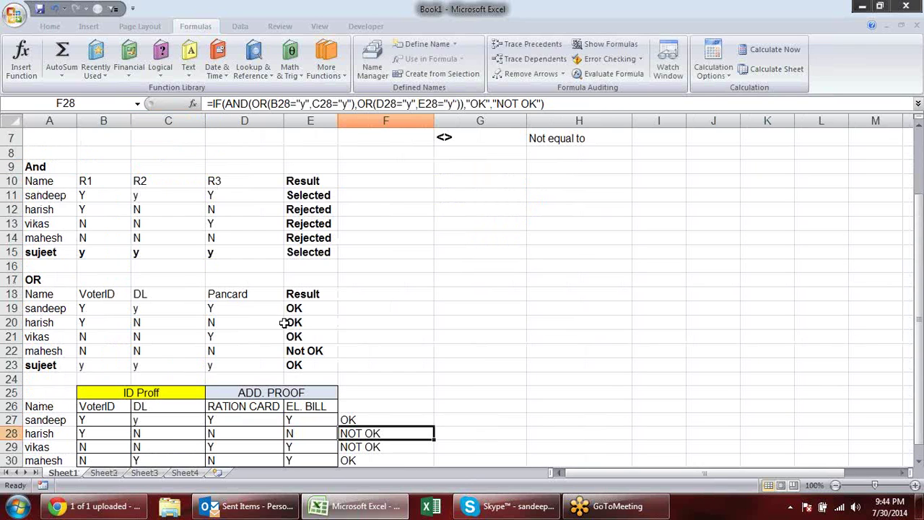
scroll(357, 320, "up", 3)
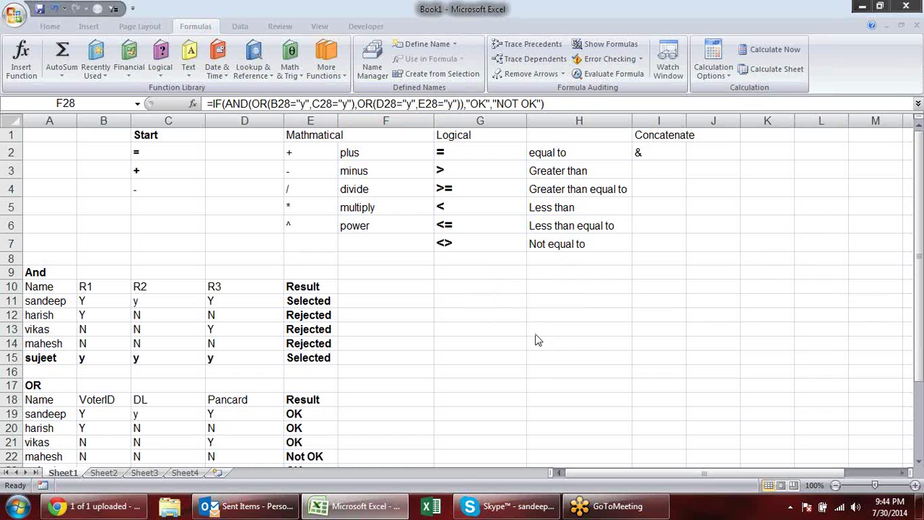
scroll(458, 342, "down", 4)
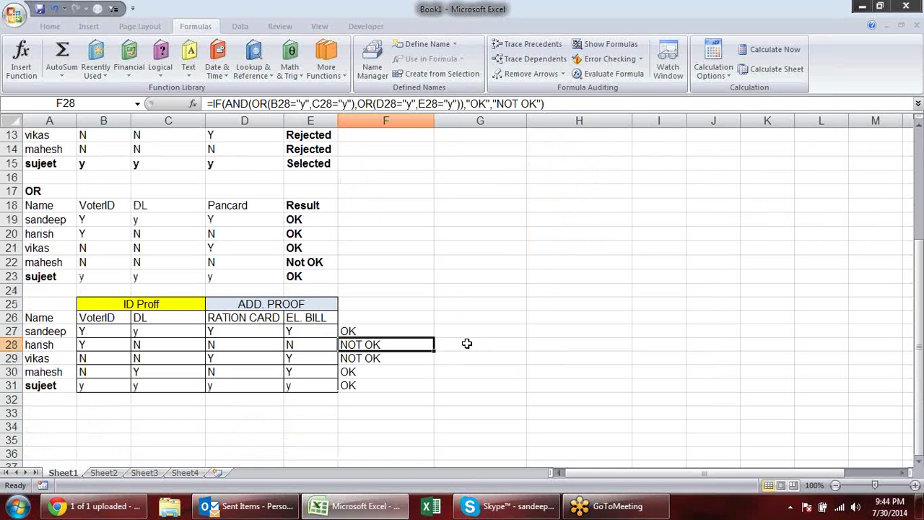
scroll(466, 344, "up", 3)
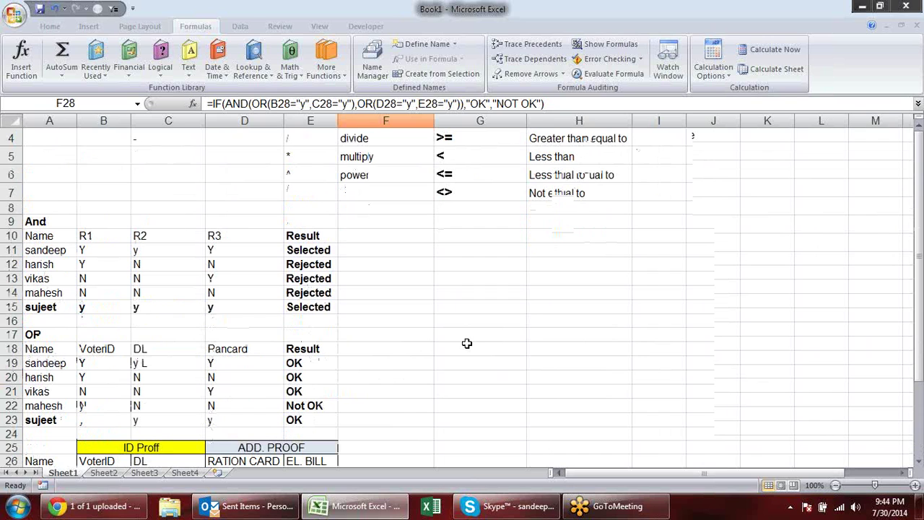
scroll(467, 344, "up", 1)
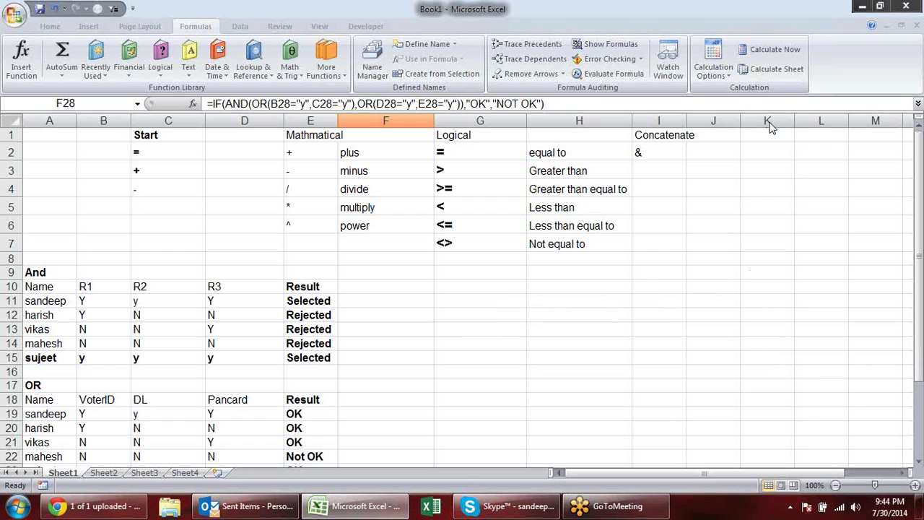
scroll(758, 43, "down", 1)
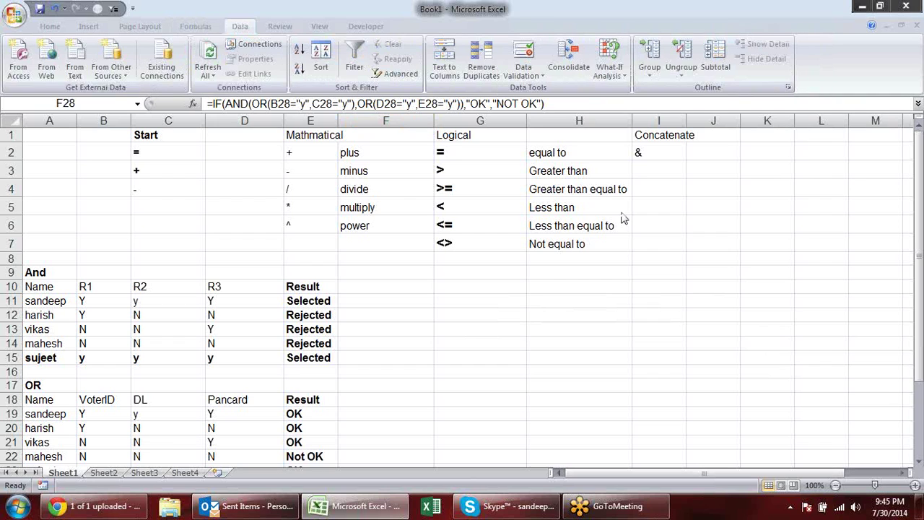
Enter 12, 20 and 30 into G10:G12.
left_click(500, 285)
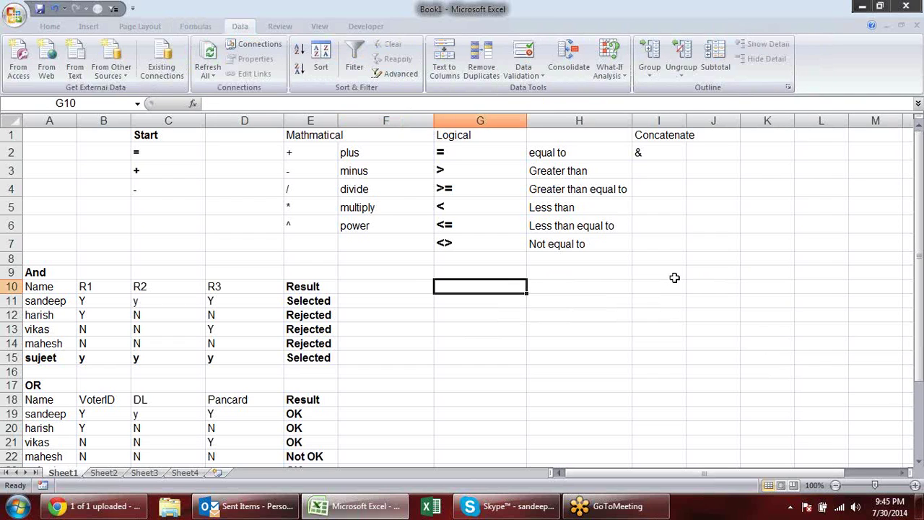
type("12")
key("Return")
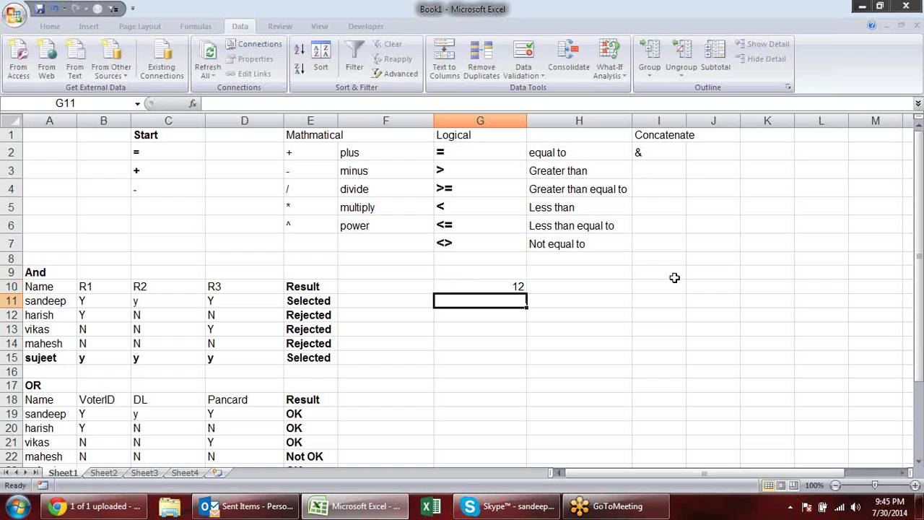
type("20")
key("Return")
type("30")
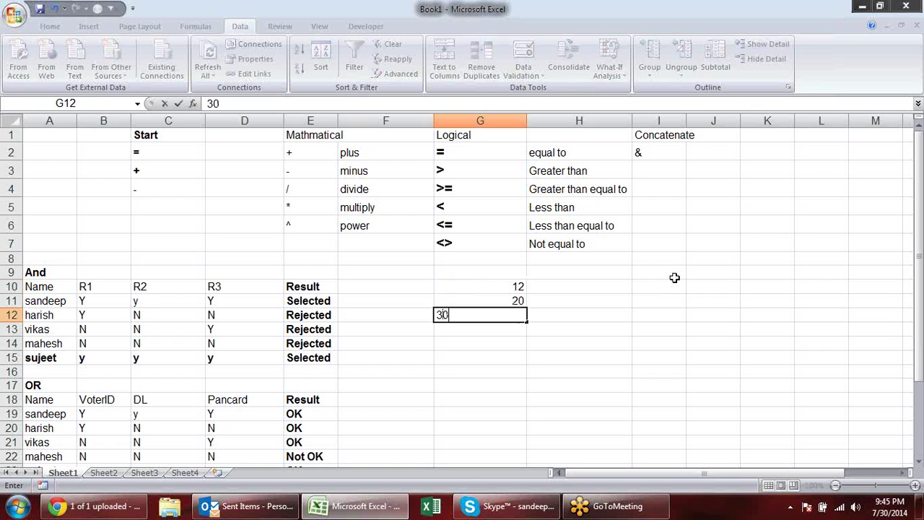
key("Return")
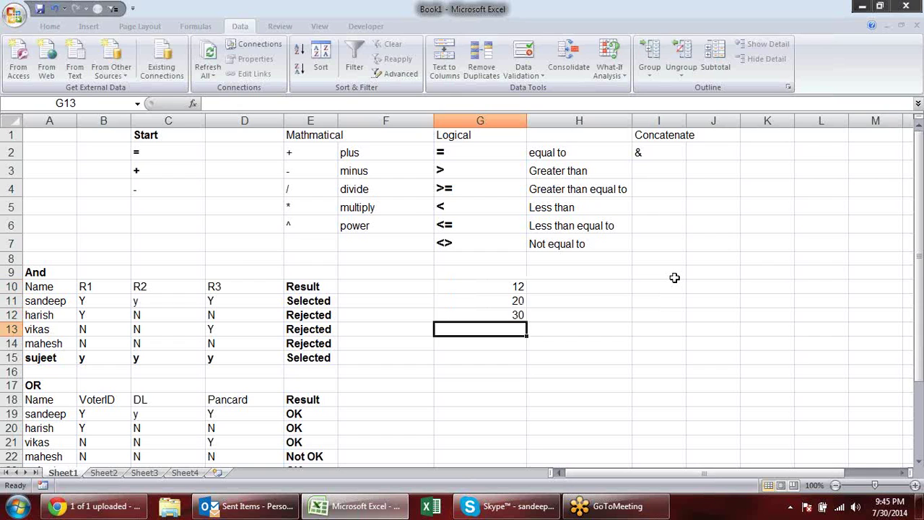
AutoSum G10:G12 into G13 for a total of 62 and make it bold.
key("alt+equal")
key("Return")
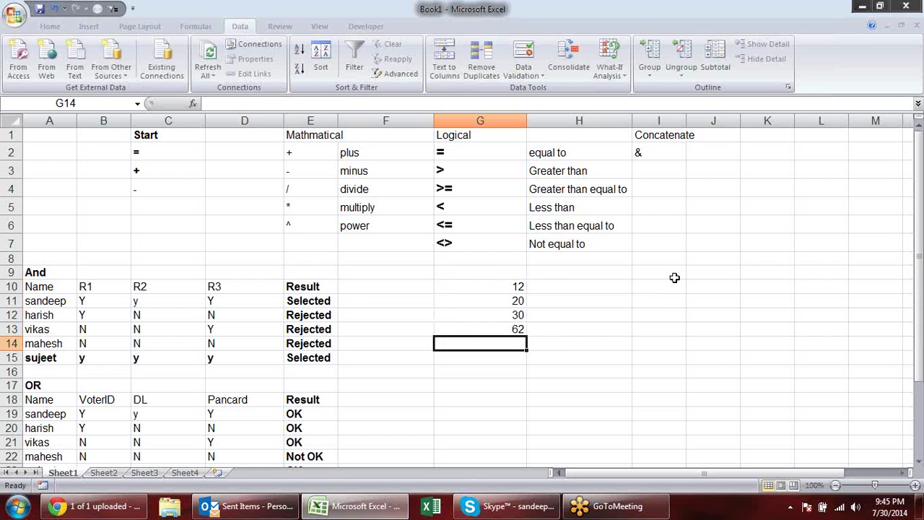
left_click(519, 325)
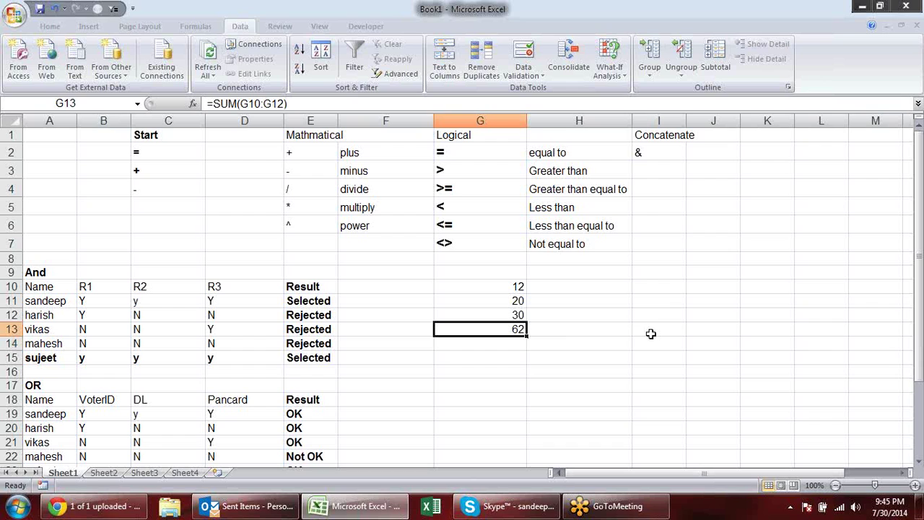
key("ctrl+b")
left_click(518, 314)
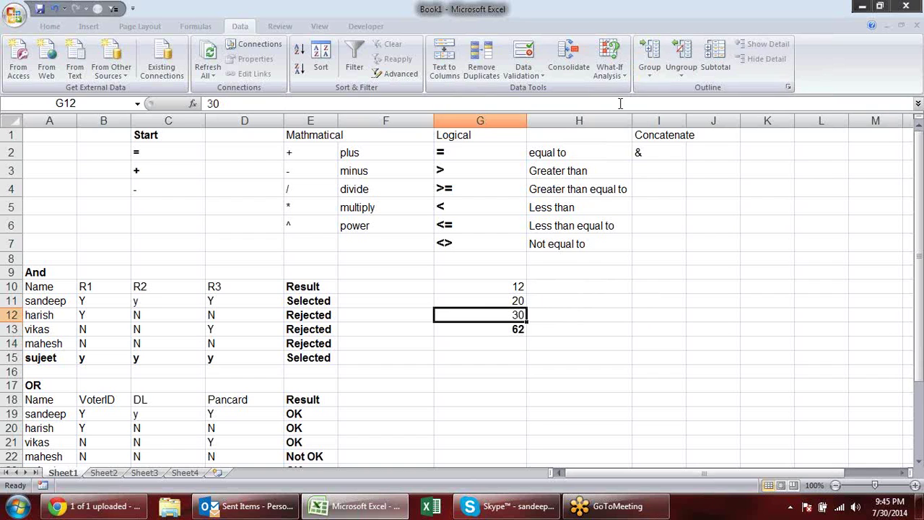
left_click(506, 328)
Goal Seek G13 to 500 by changing G11, which becomes 458.
left_click(620, 74)
left_click(646, 107)
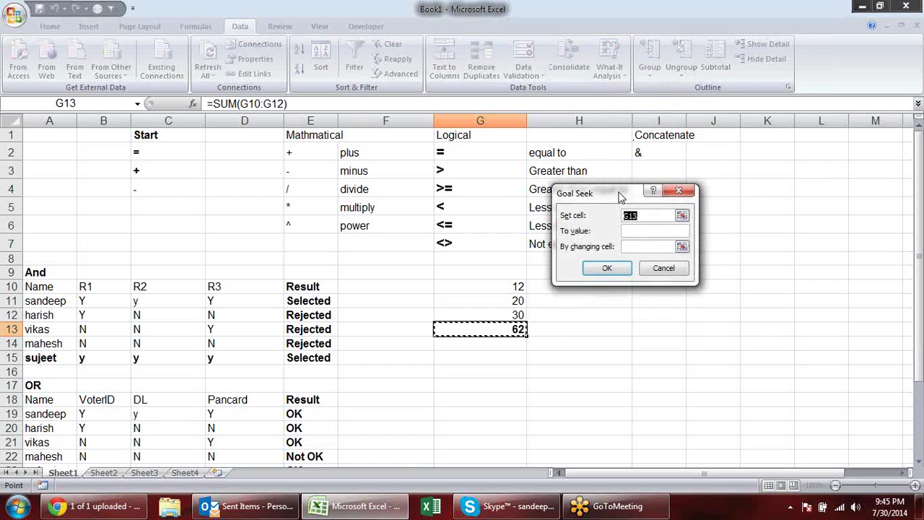
left_click_drag(619, 196, 659, 239)
left_click(671, 260)
left_click(681, 272)
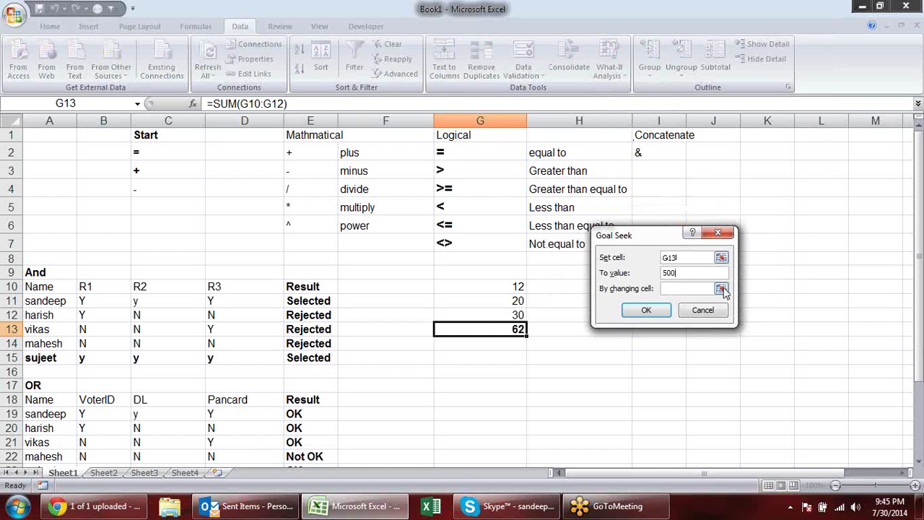
left_click(721, 289)
left_click(517, 300)
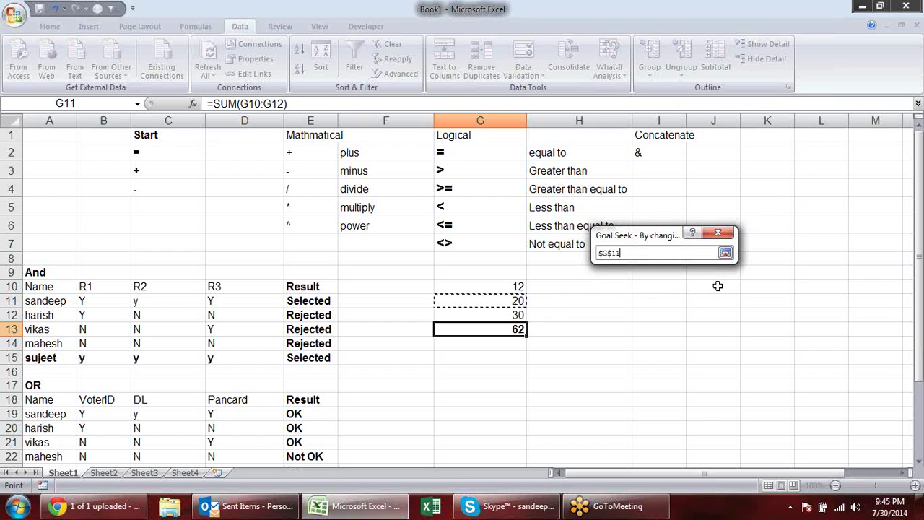
key("Return")
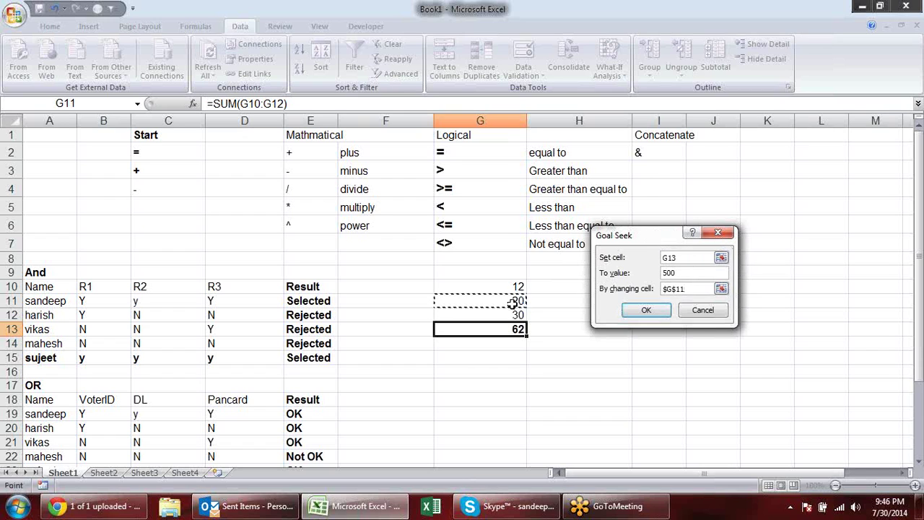
left_click(646, 309)
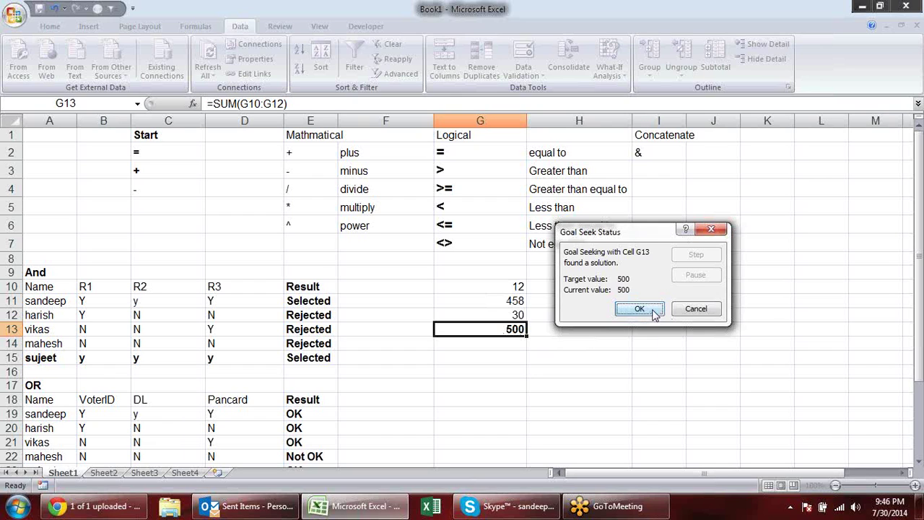
left_click(640, 309)
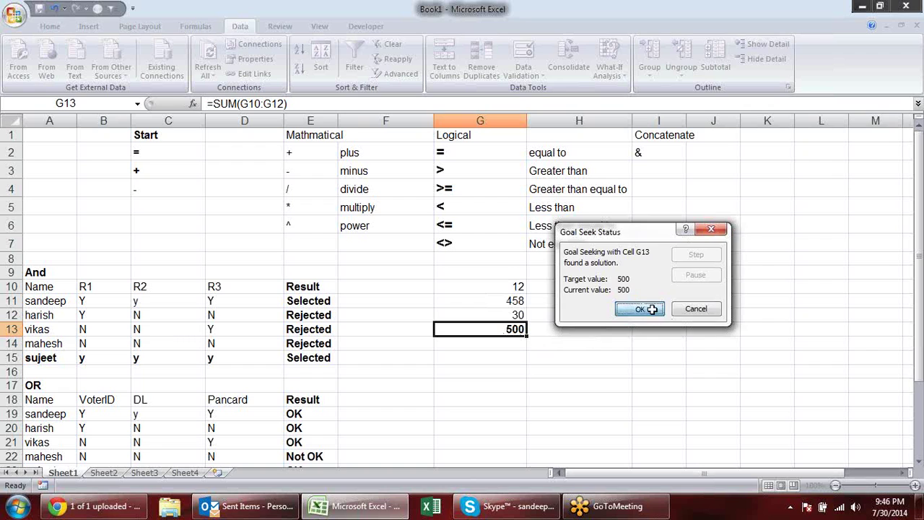
Open the What-If Scenario Manager and close it without adding scenarios.
left_click(611, 72)
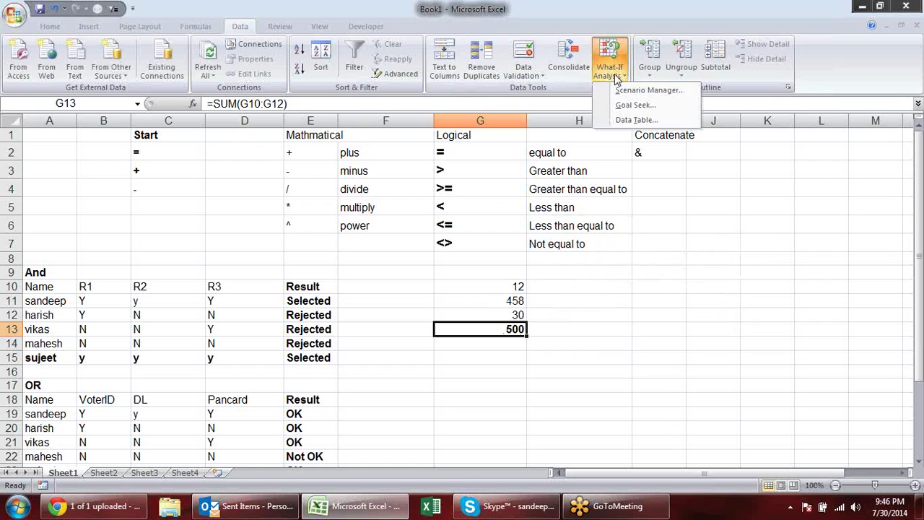
left_click(503, 301)
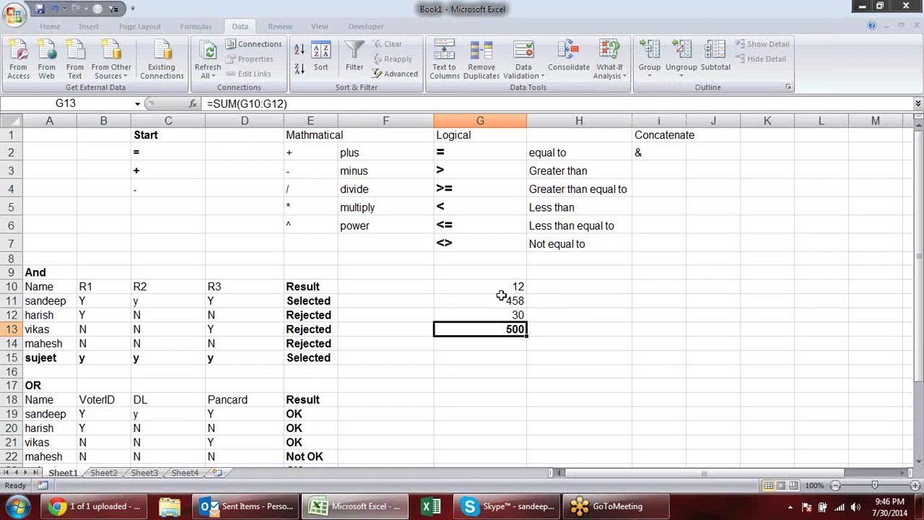
left_click(504, 301)
left_click(611, 61)
left_click(649, 91)
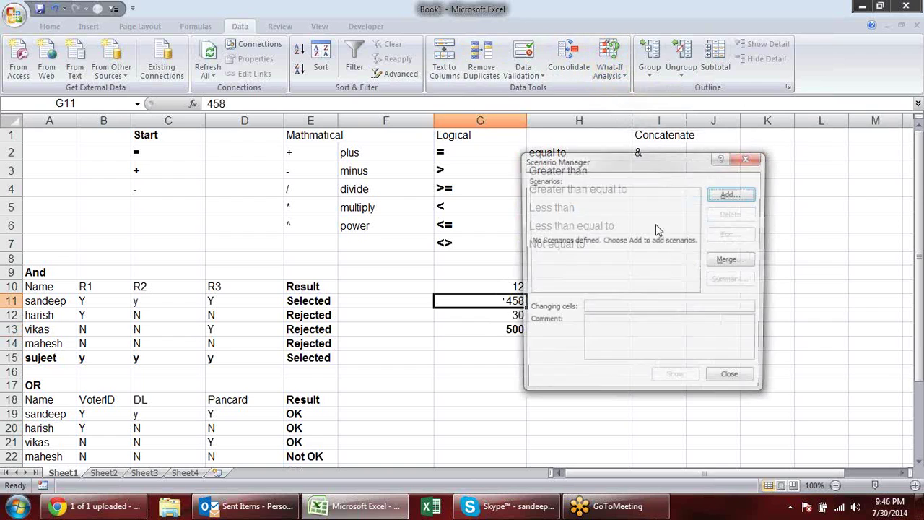
left_click(748, 157)
Clear the values in G10:G13 and switch to Outlook's Sent Items folder.
left_click_drag(519, 287, 521, 331)
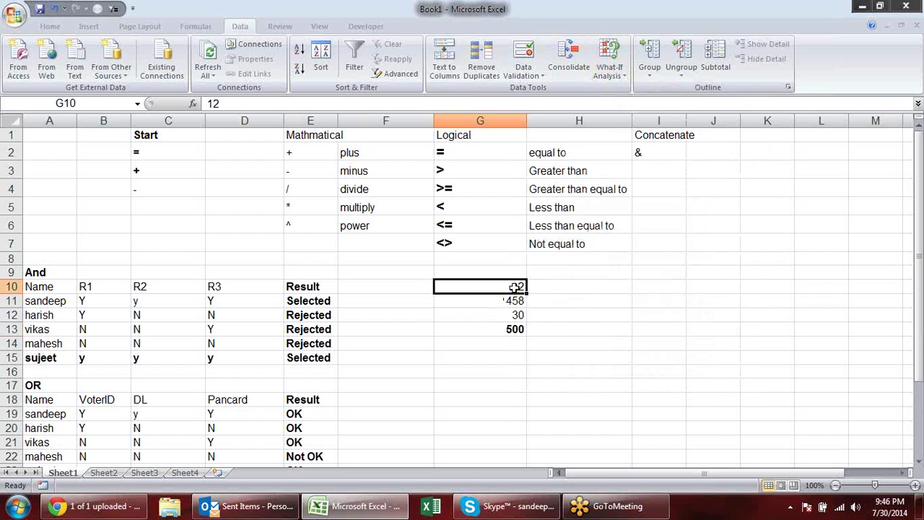
key("Delete")
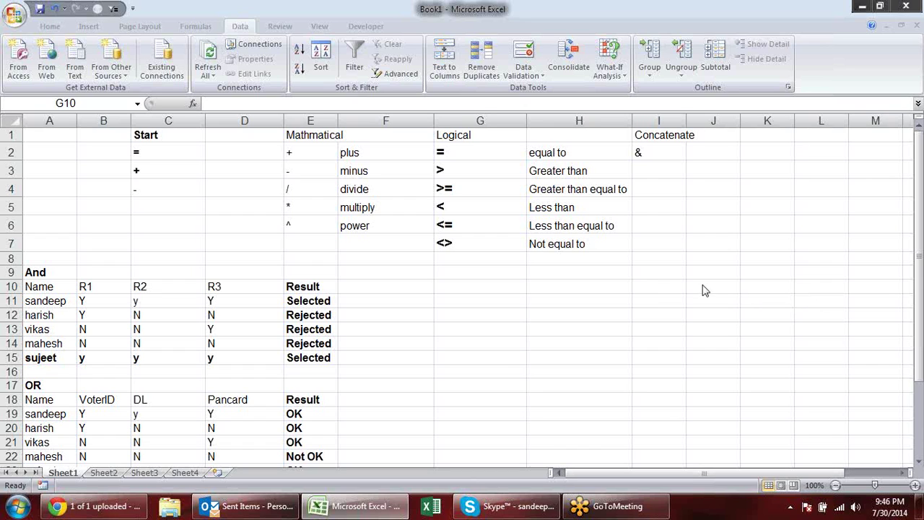
key("shift+Down")
key("shift+Down")
key("shift+Down")
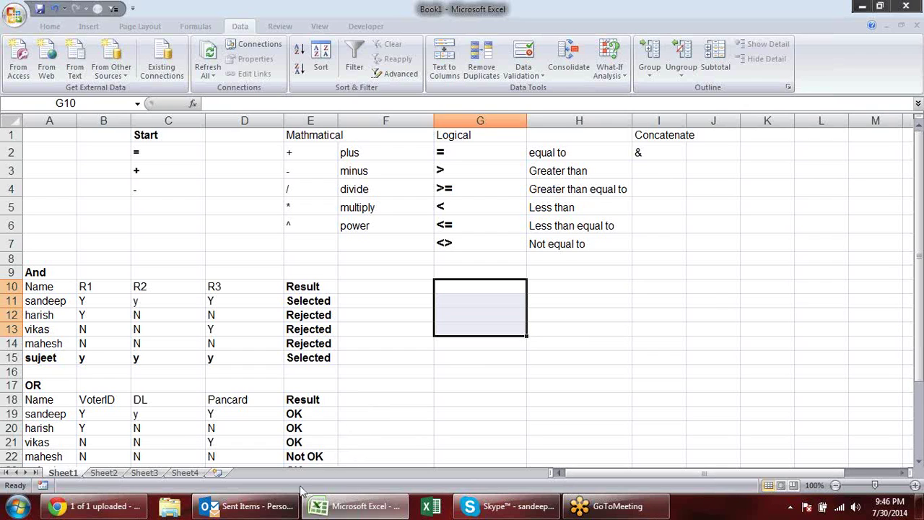
mouse_move(268, 508)
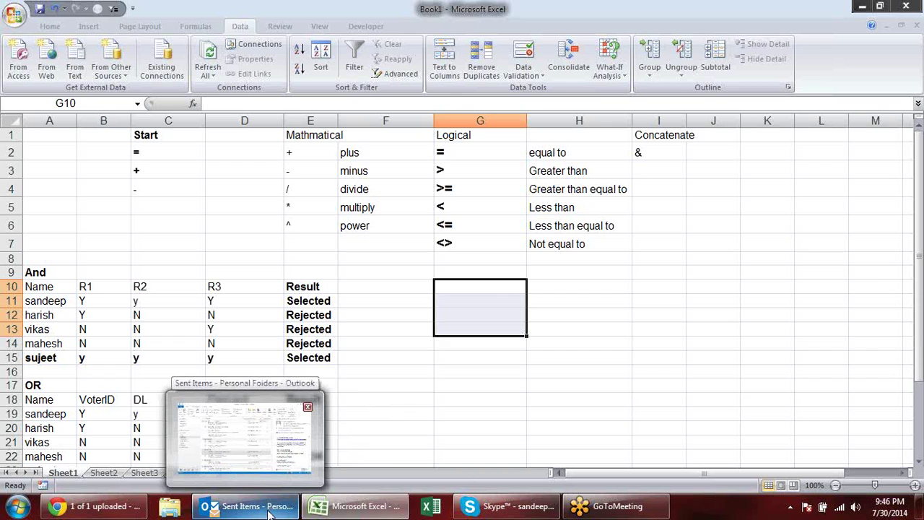
left_click(268, 508)
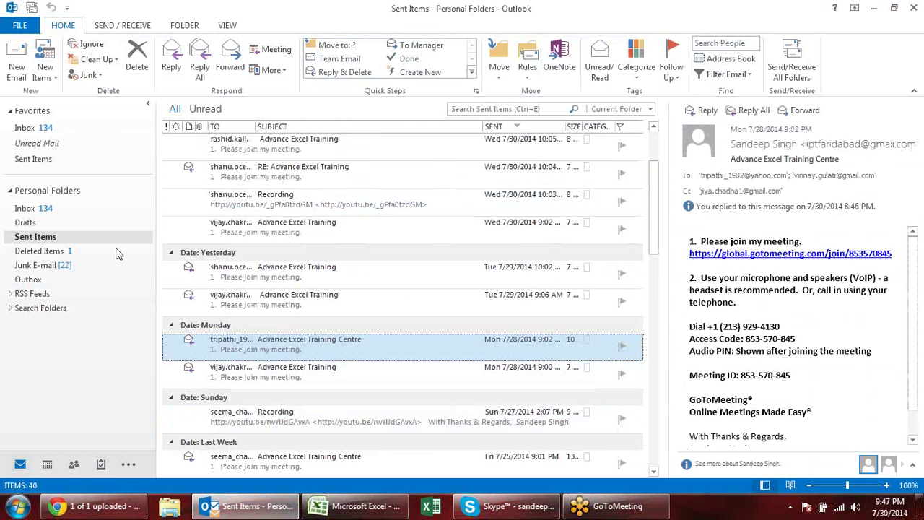